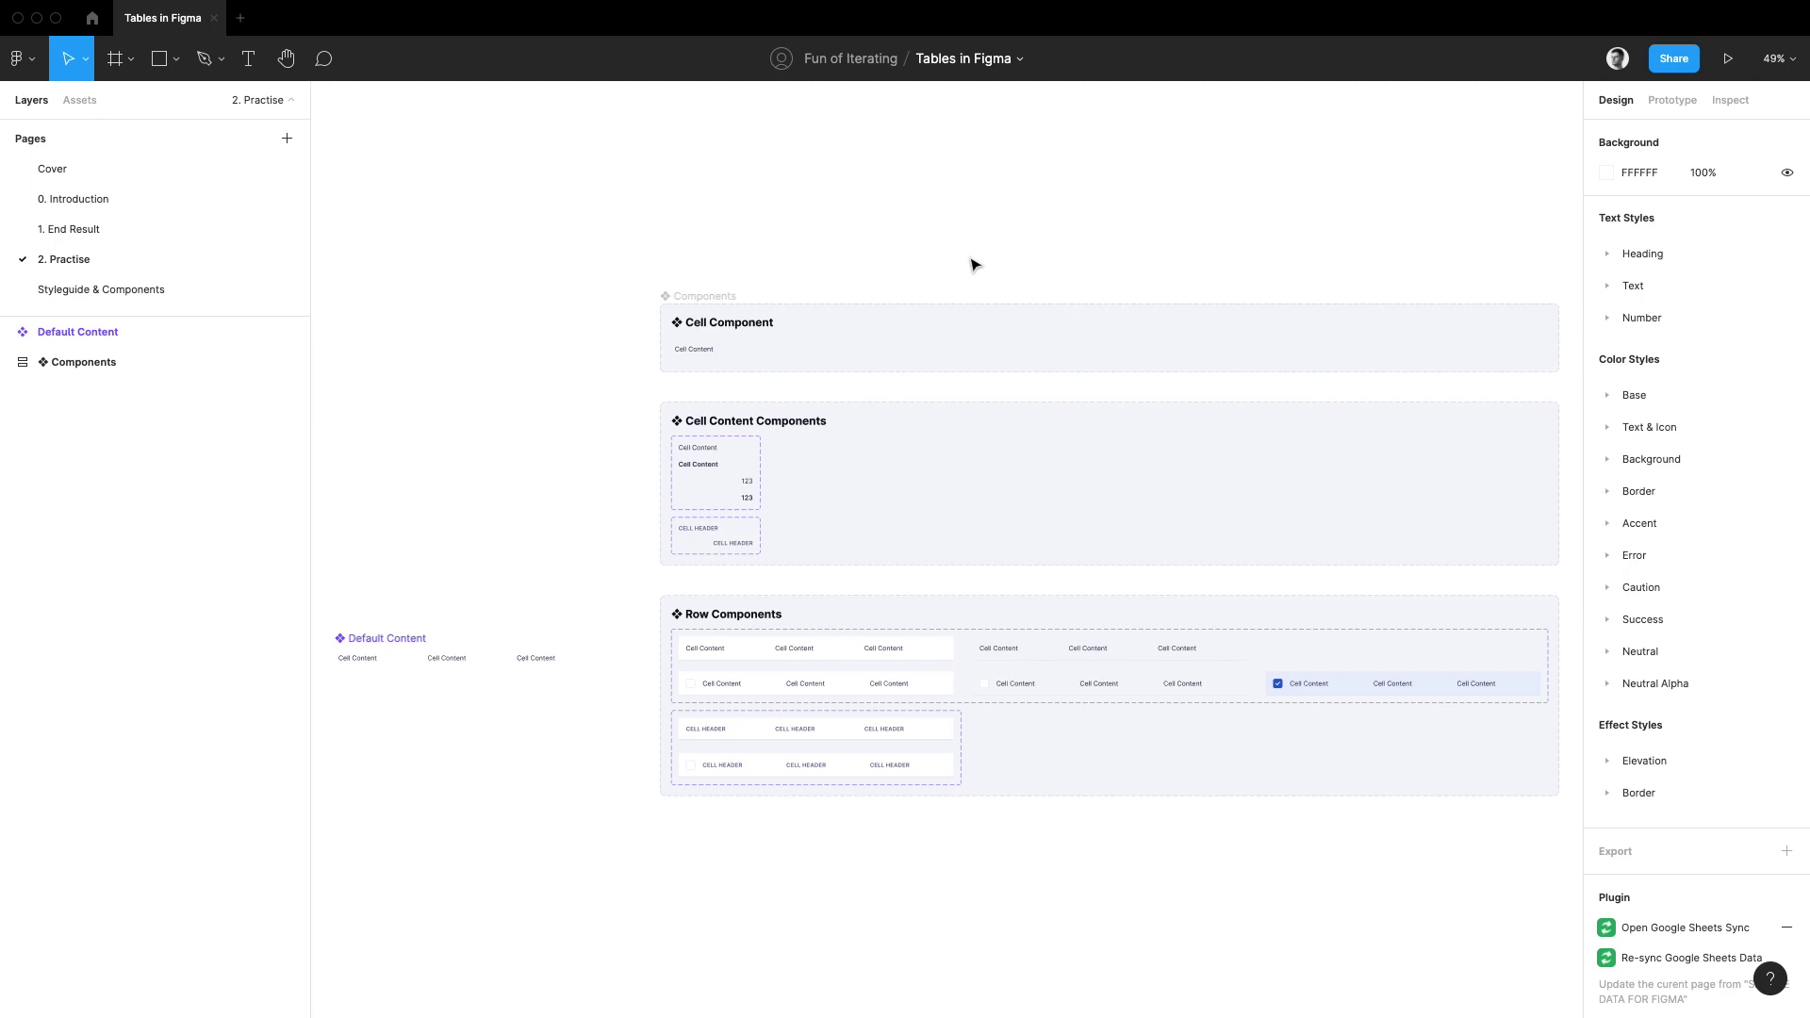
- Place a copy of the Header Row Regular variant below the Row Components section
scroll(801, 832, up, 5)
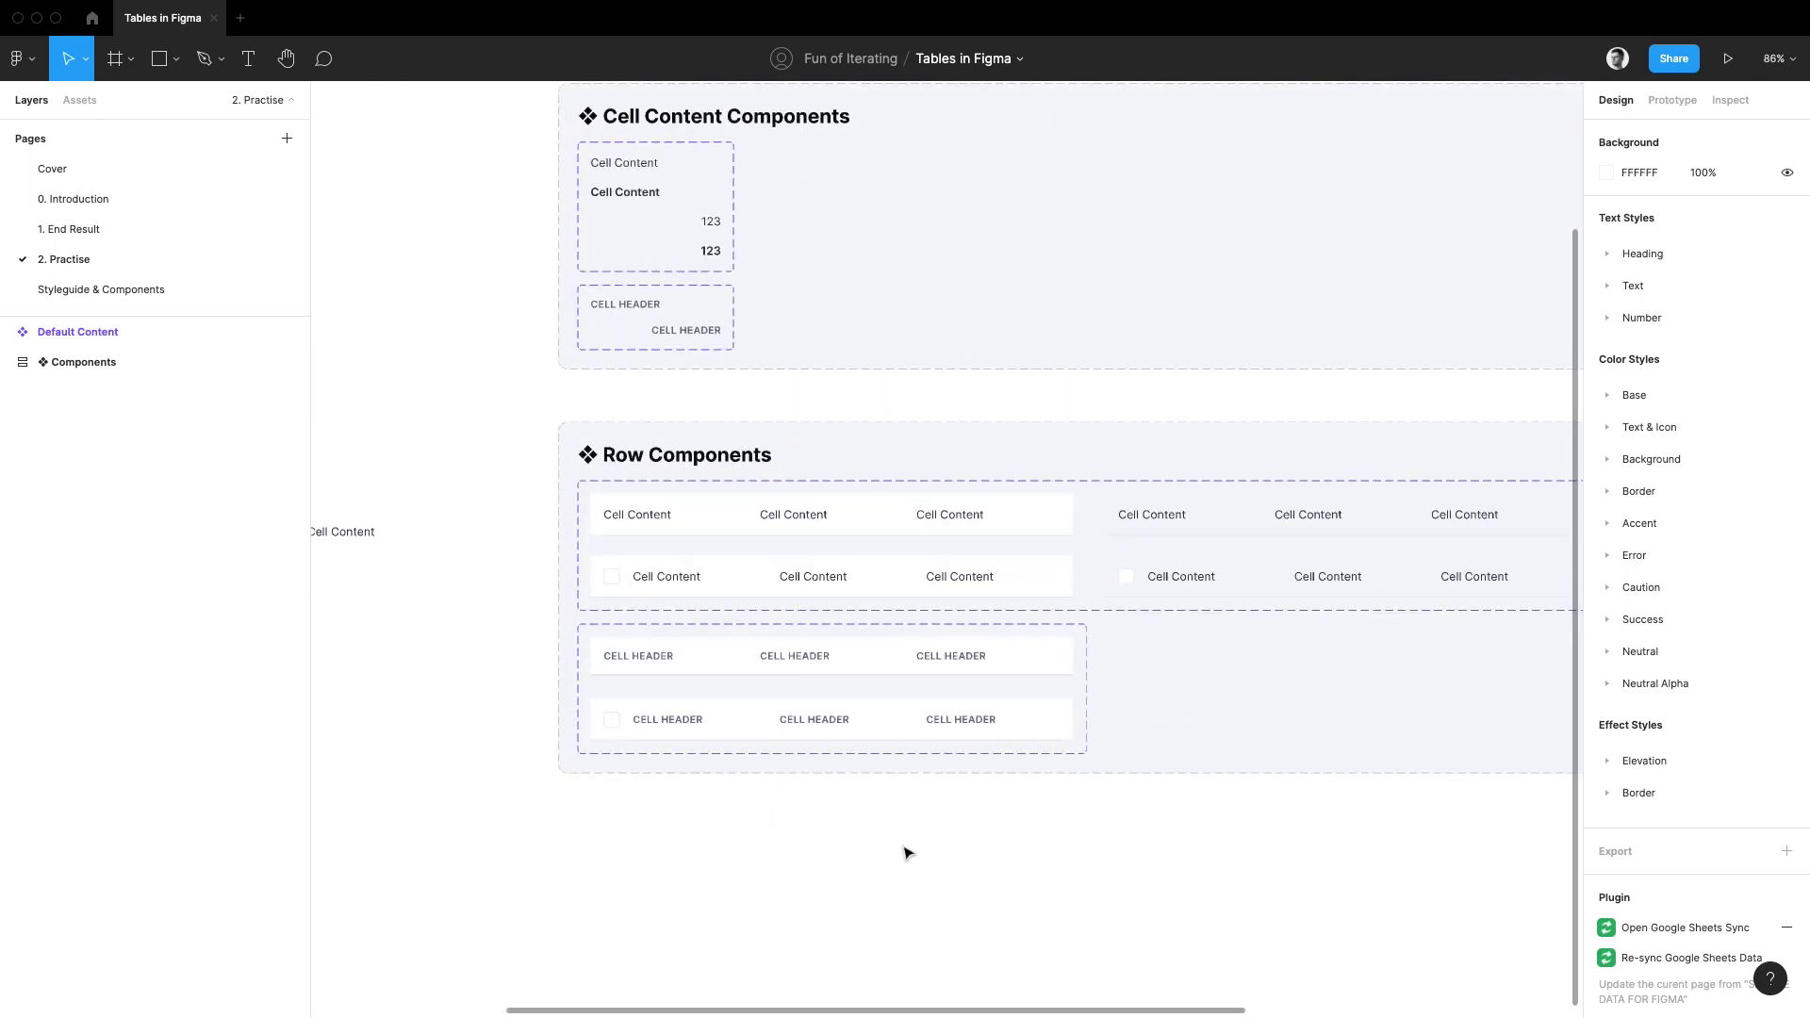
scroll(905, 852, down, 3)
click(853, 484)
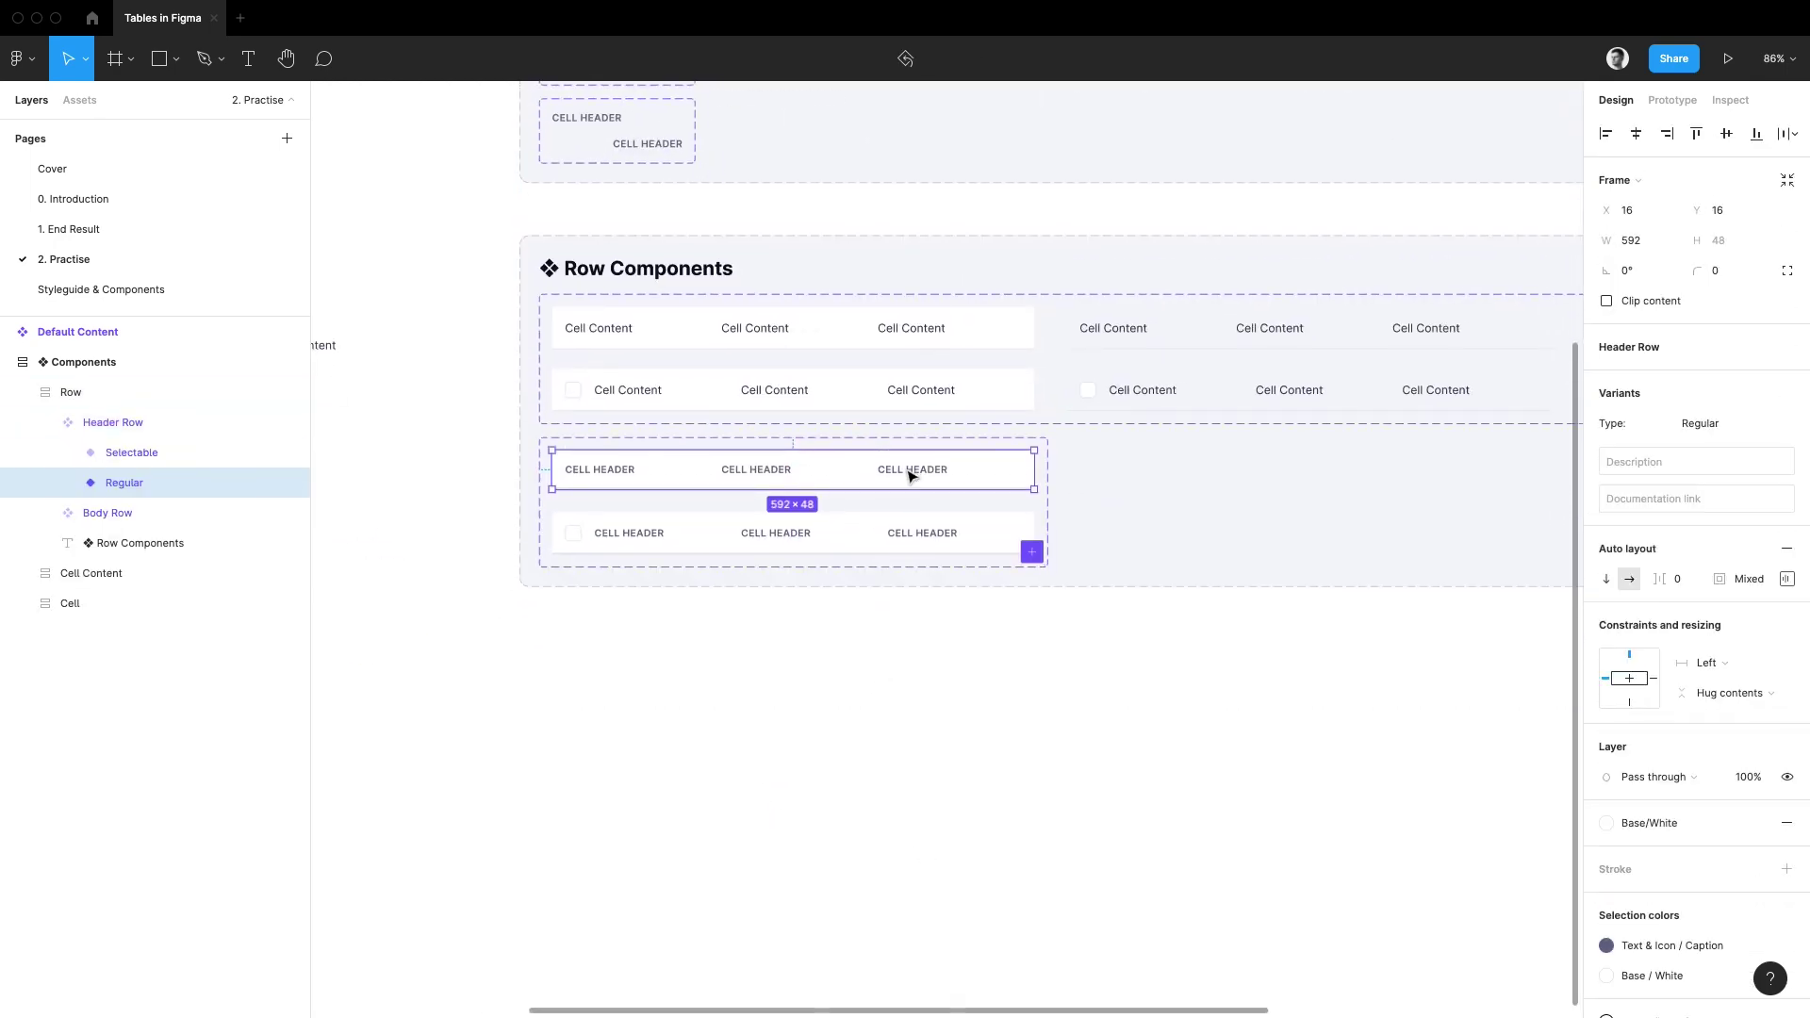
drag(908, 473, 890, 775)
- Place a Body Row Regular, Default copy under the header and select both rows
scroll(891, 775, down, 2)
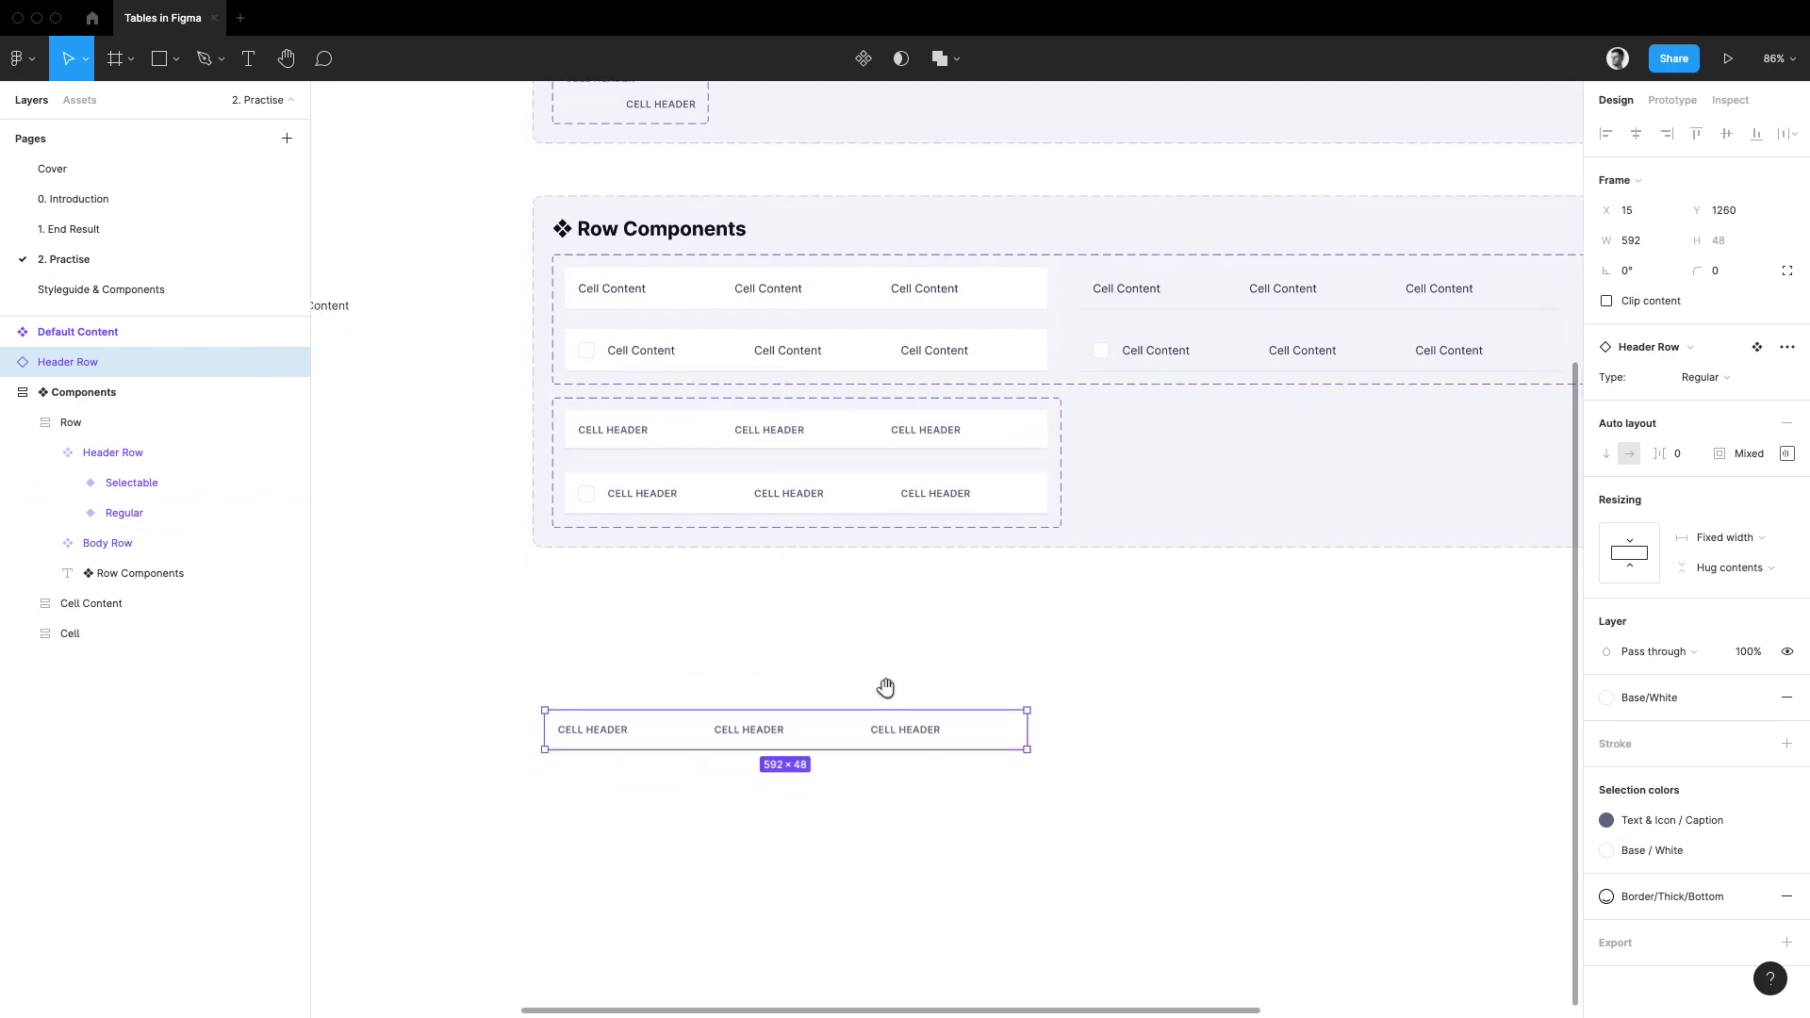
click(927, 298)
click(926, 298)
drag(925, 296, 912, 797)
drag(502, 680, 1154, 884)
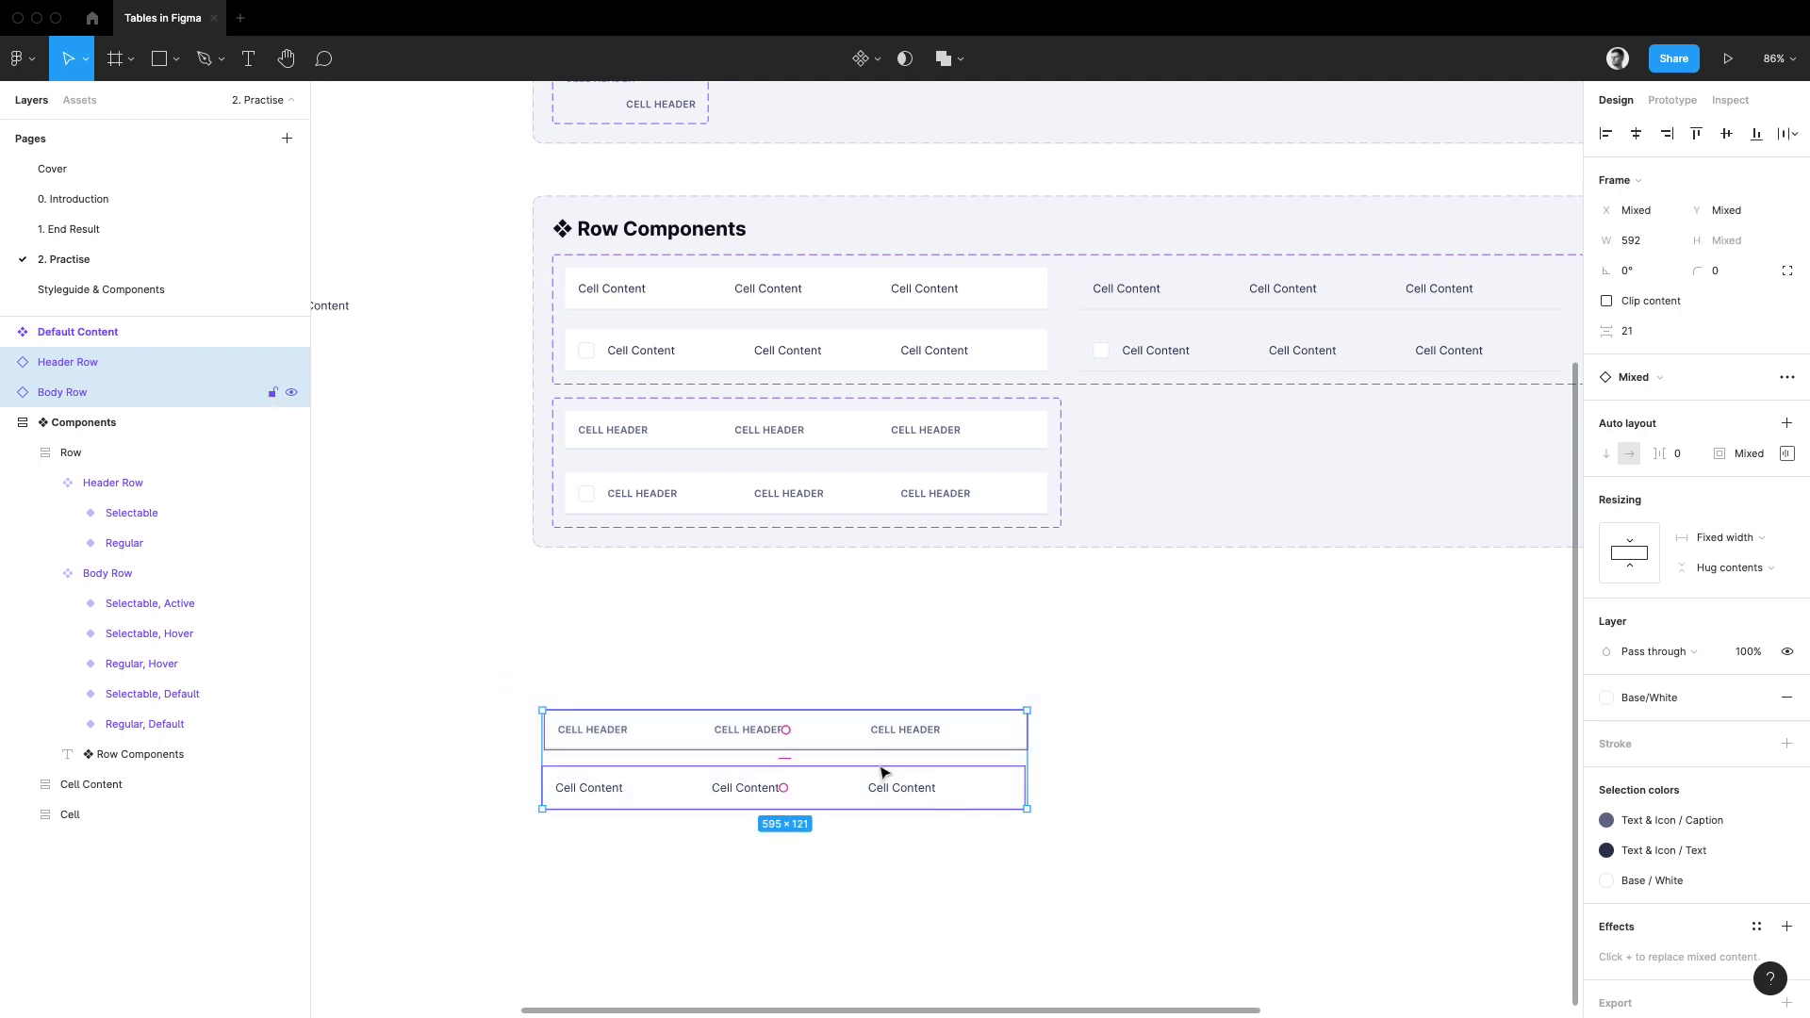
- Wrap the two rows in an auto-layout frame named 'Tablwe' with 0 spacing
key(shift+a)
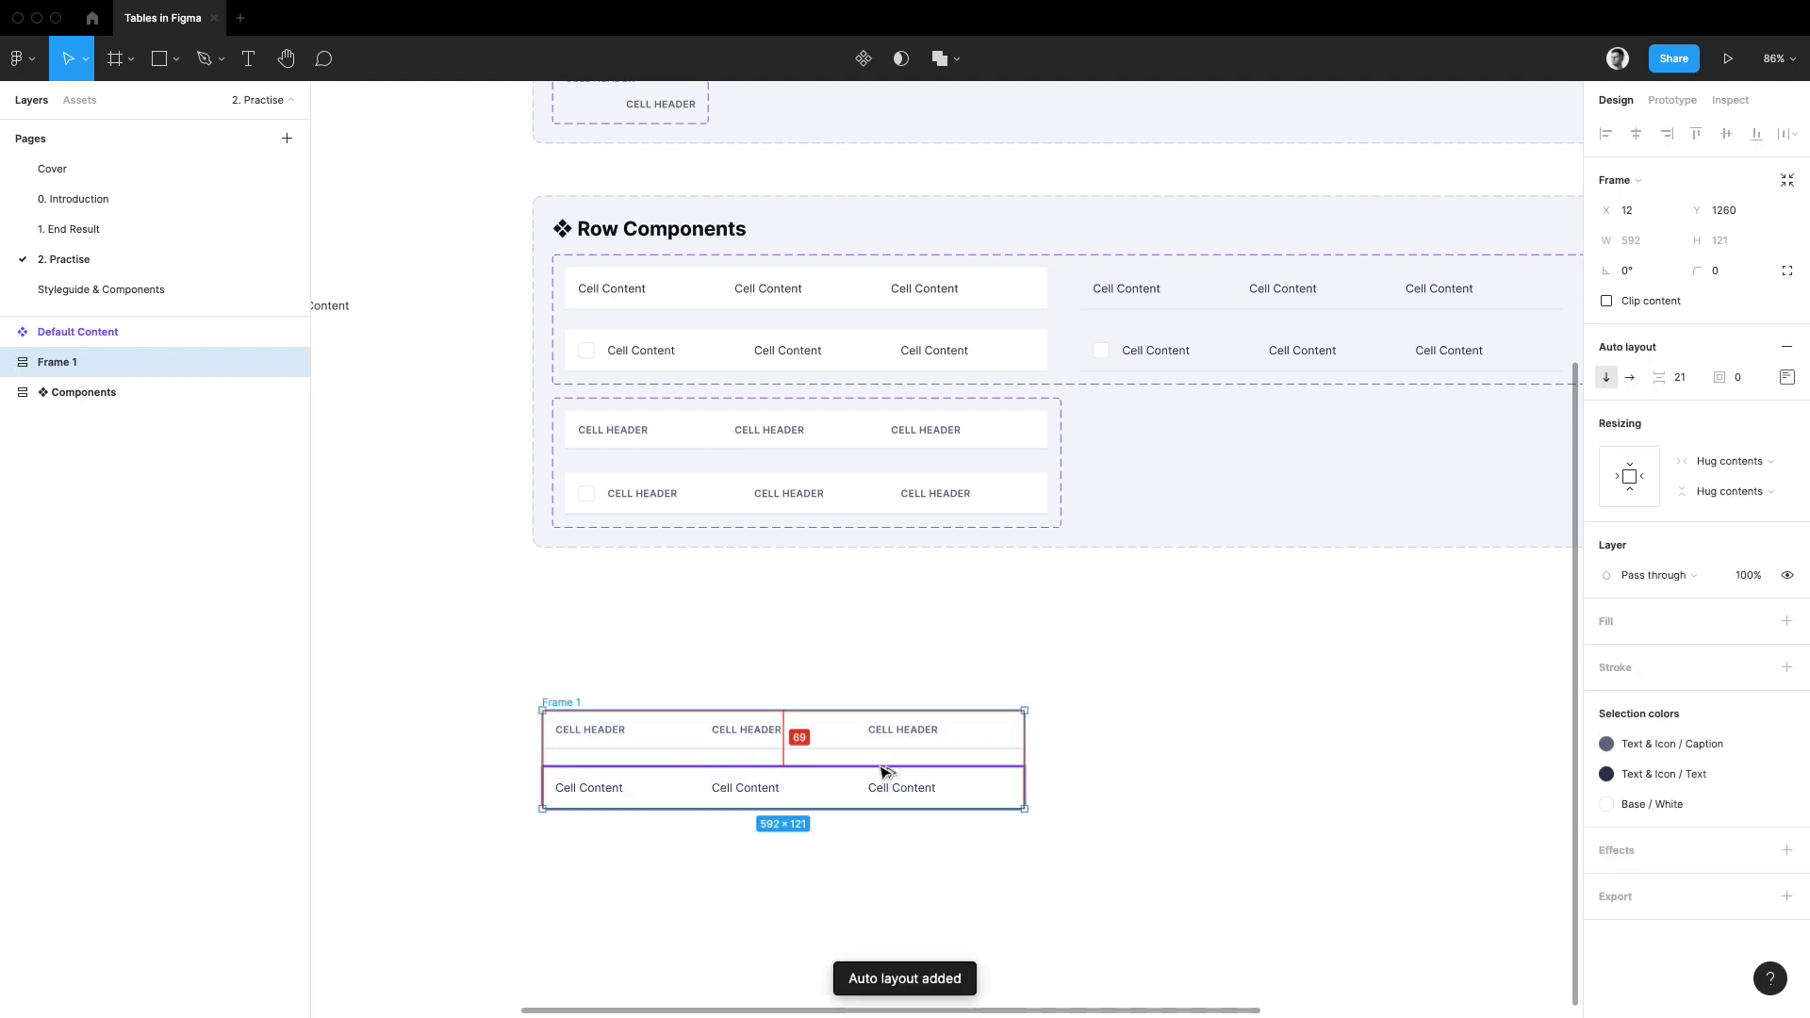
scroll(703, 807, up, 5)
key(super+r)
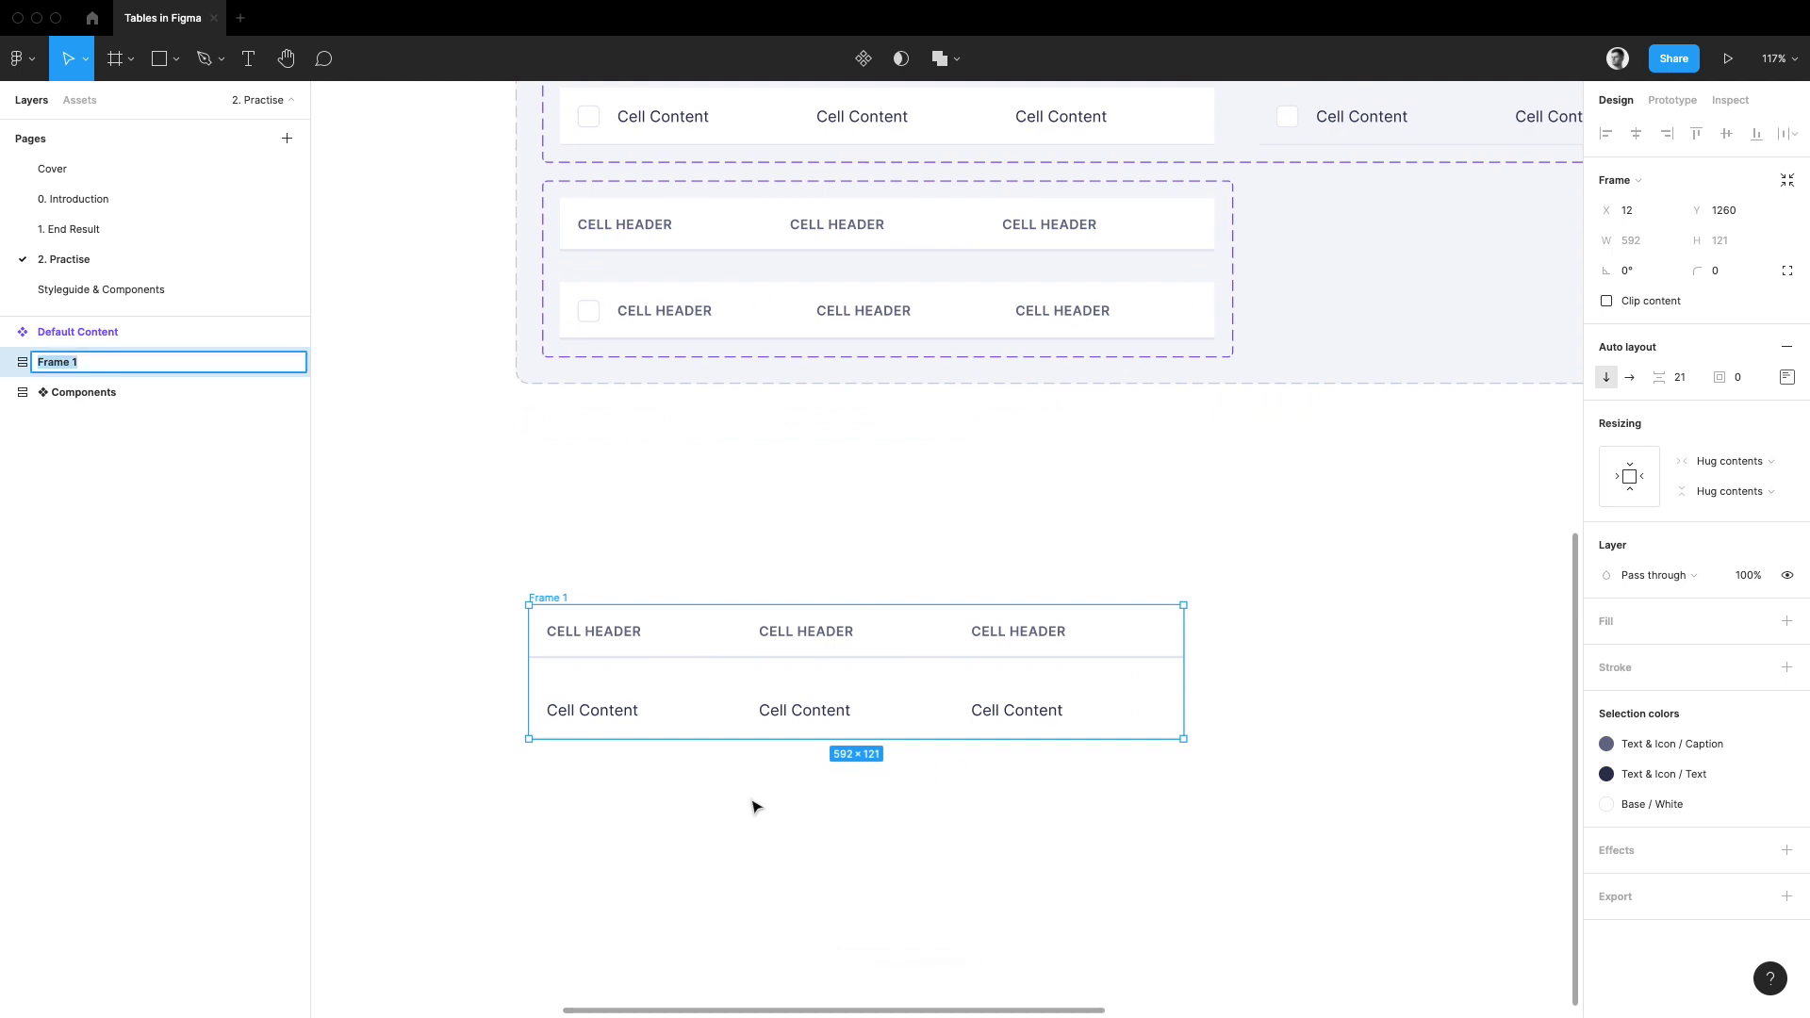
text(Tablwe)
key(Return)
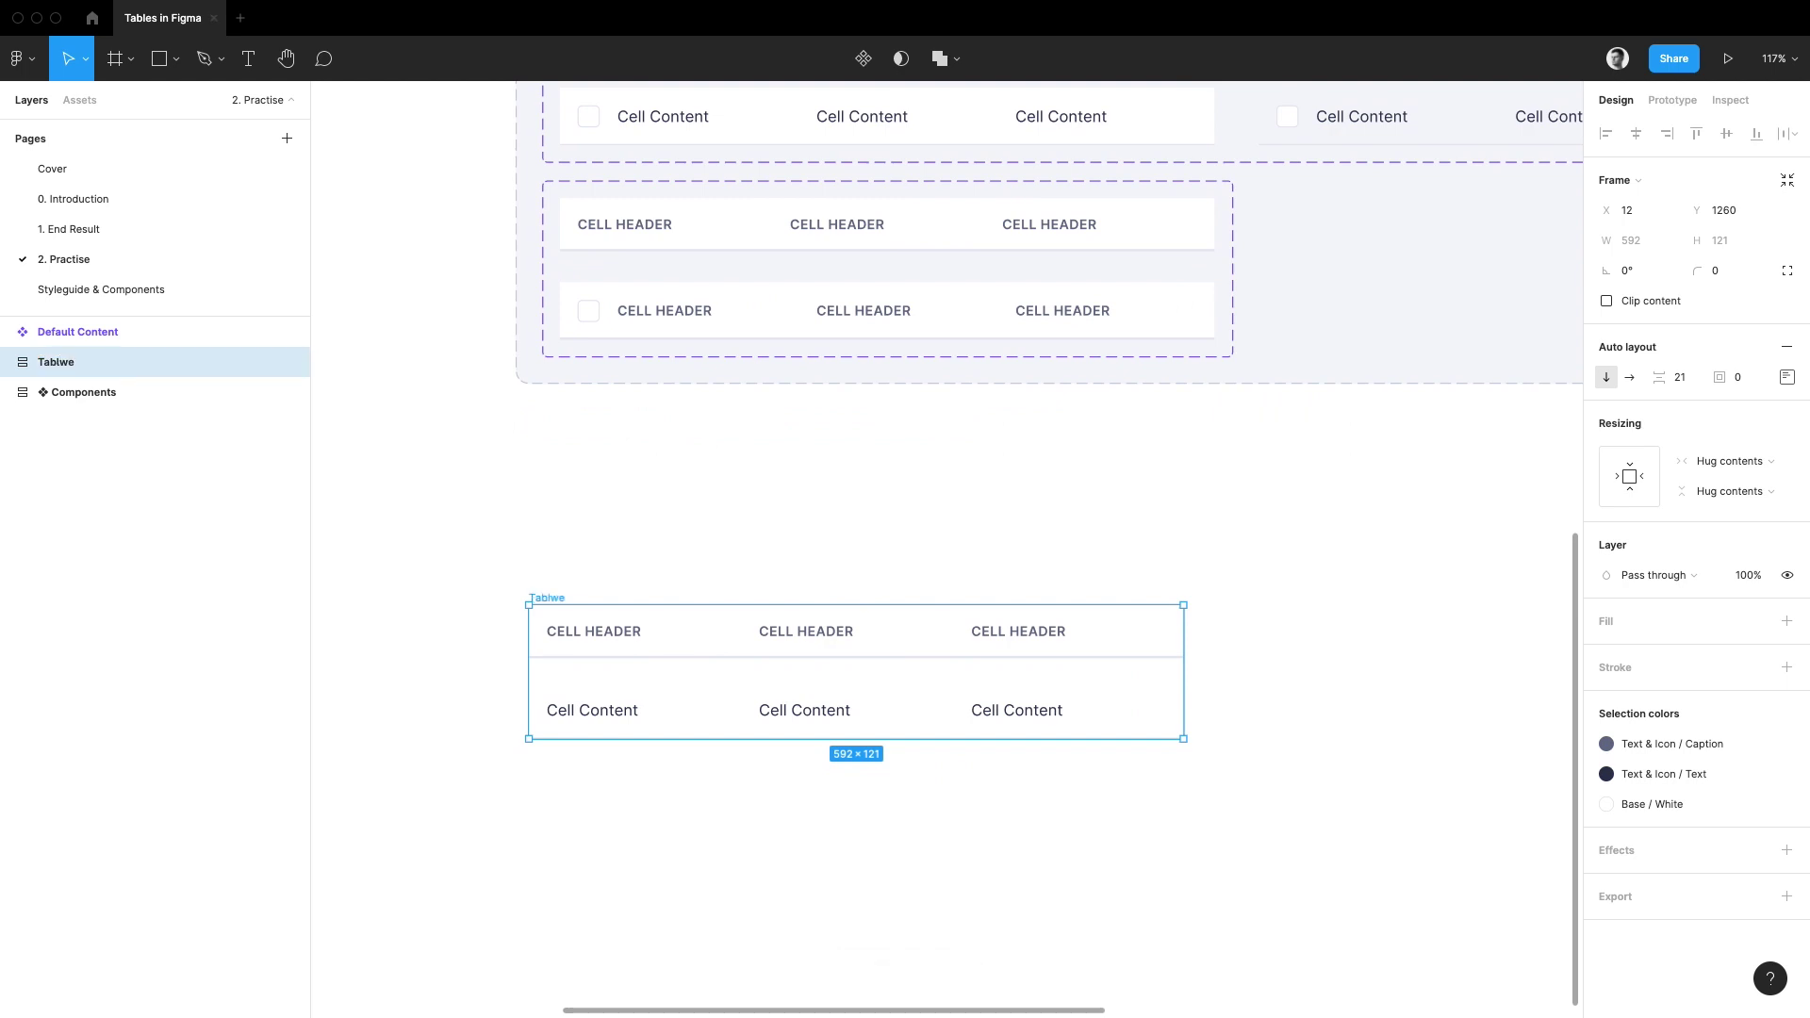
click(1678, 377)
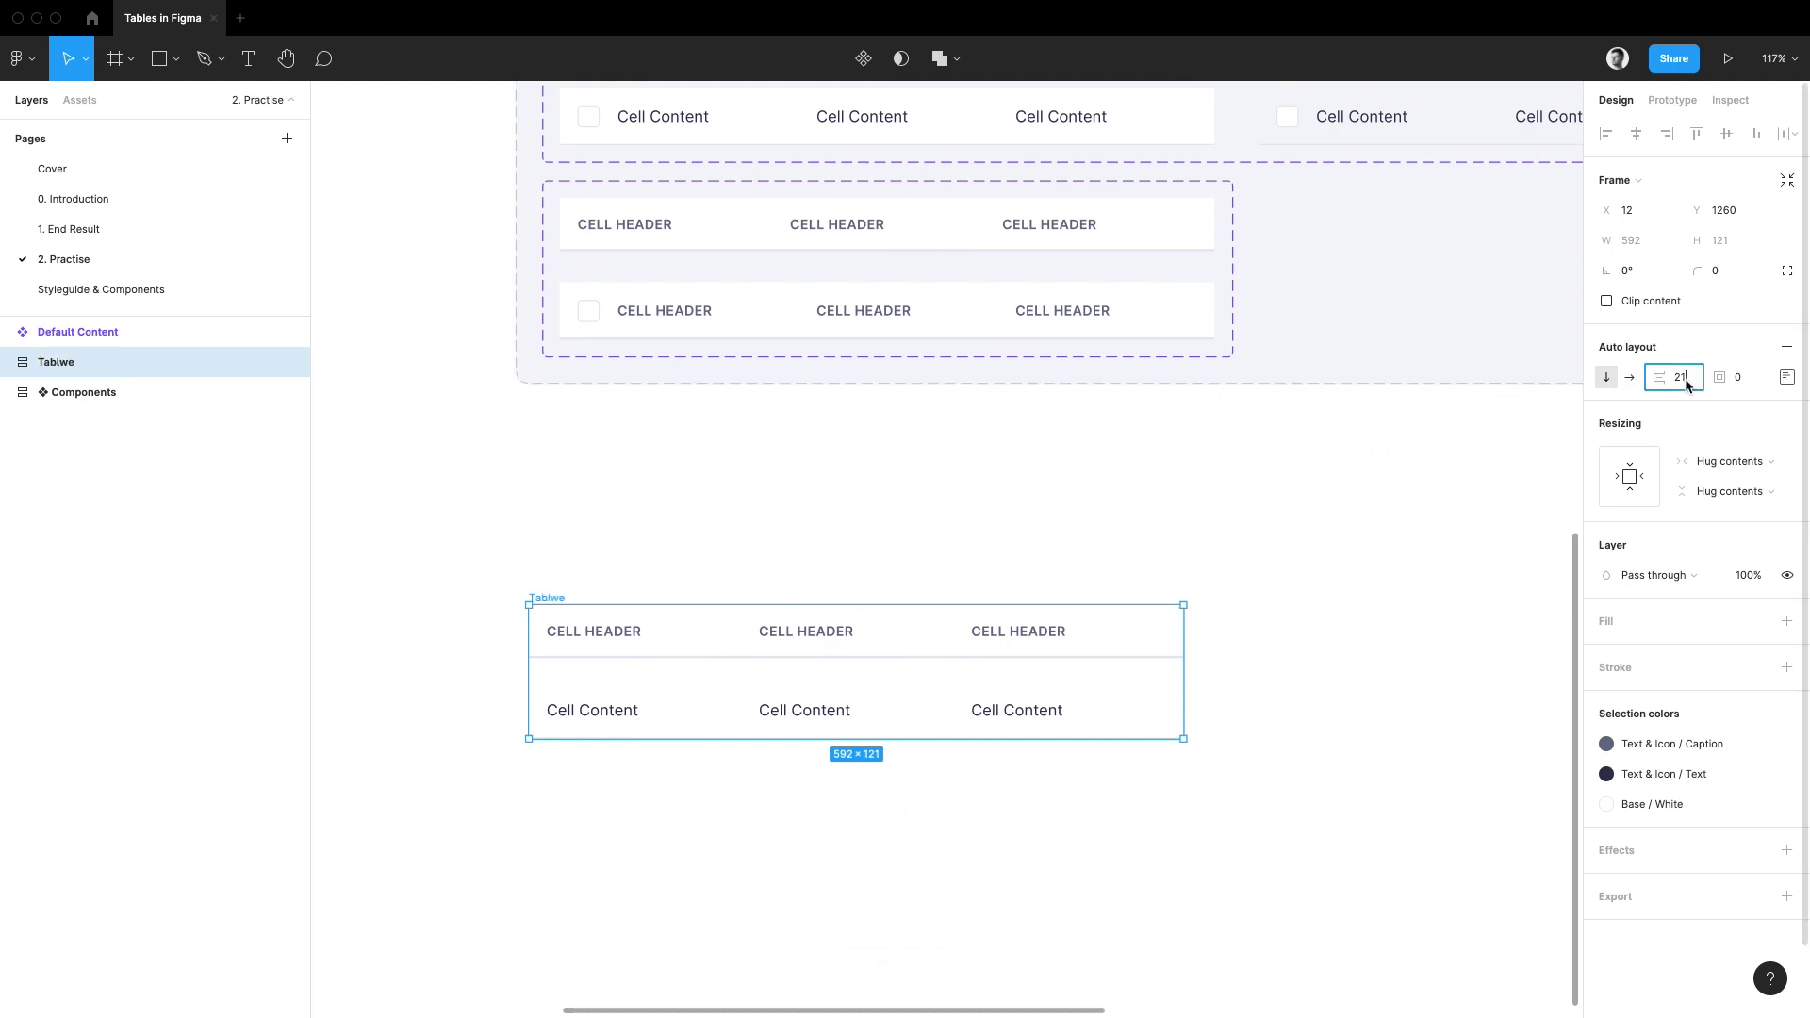
text(0)
key(Return)
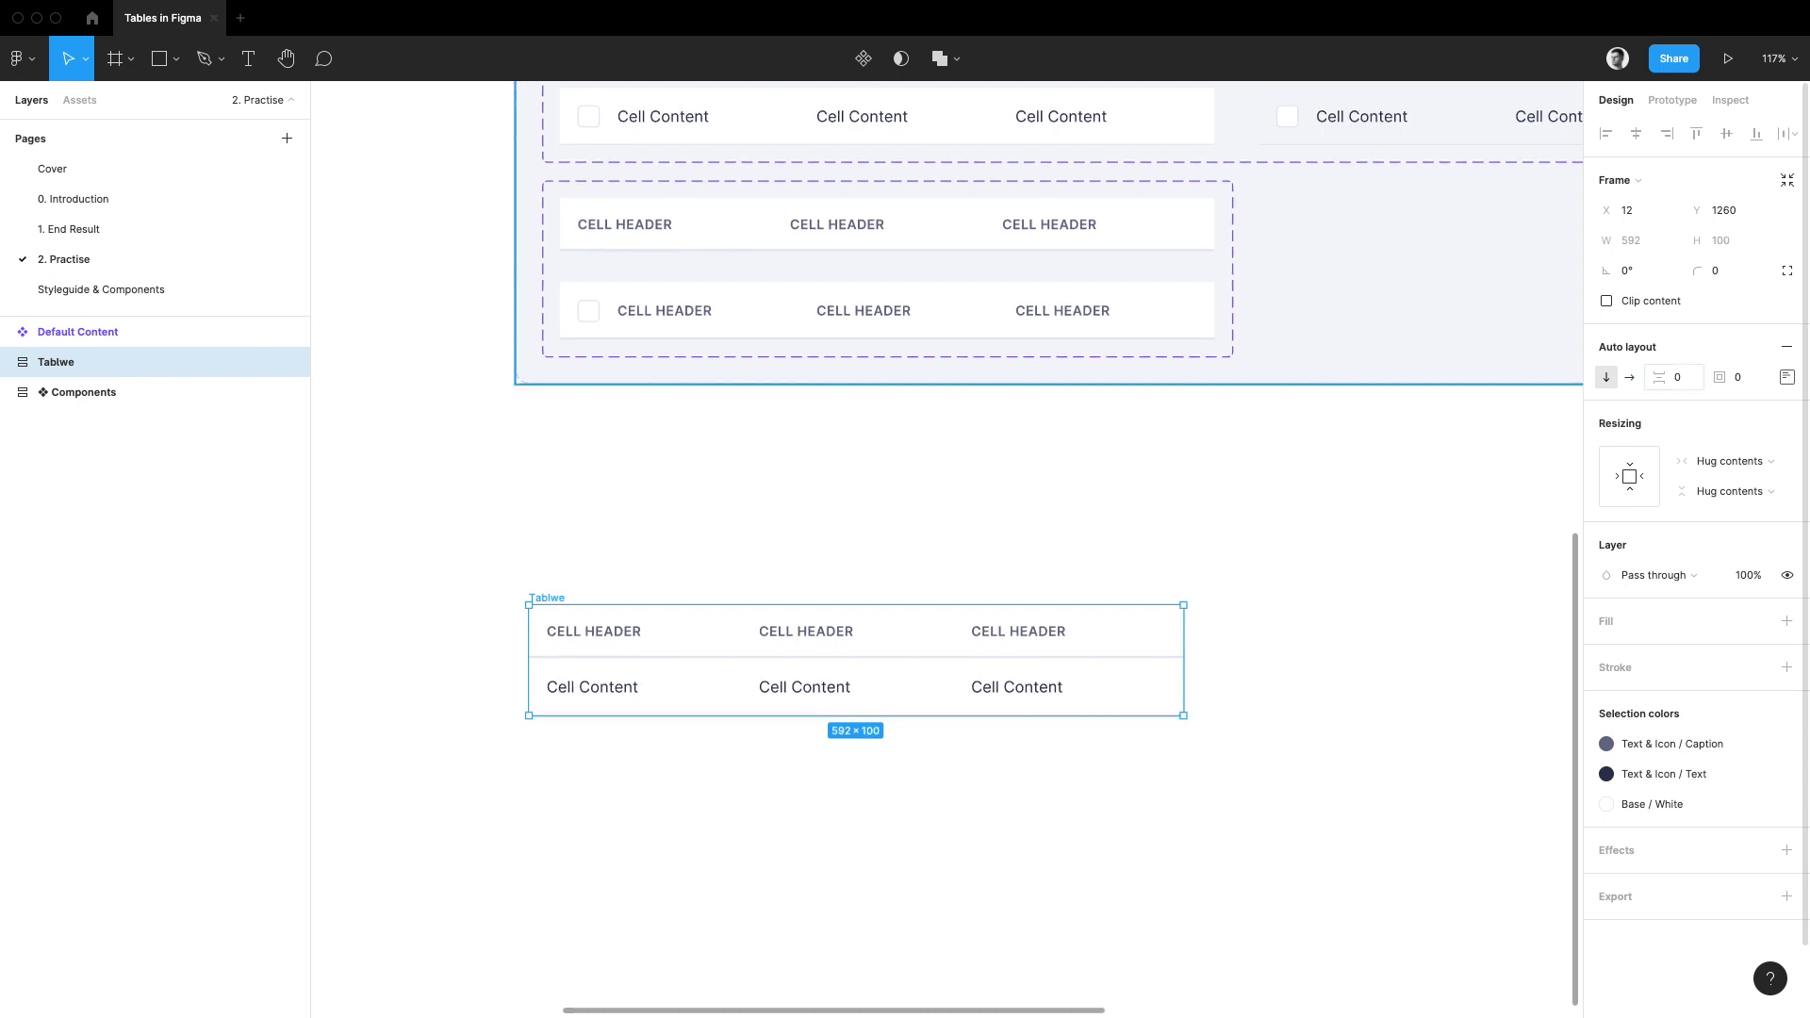
- Clip the frame's content, round its corners to 8 and add a Border/Default stroke
mouse_move(1637, 280)
mouse_down()
mouse_move(1745, 309)
mouse_move(1649, 288)
mouse_up()
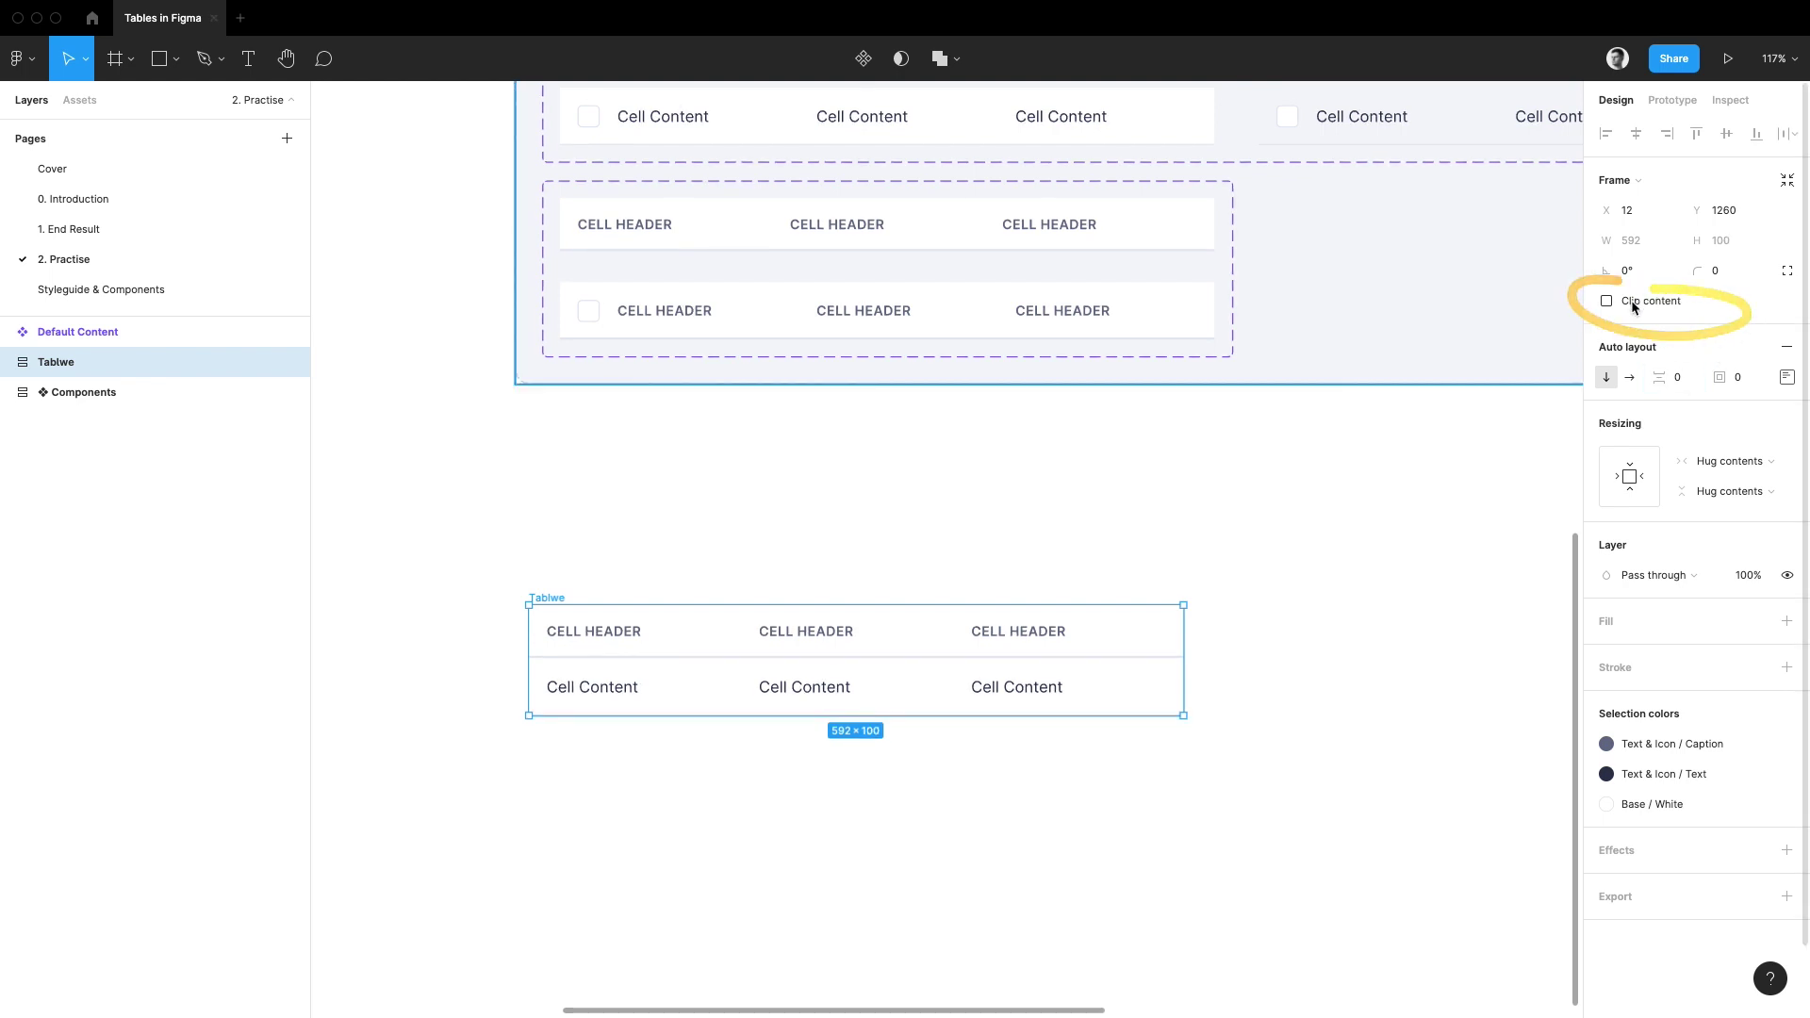
click(1634, 303)
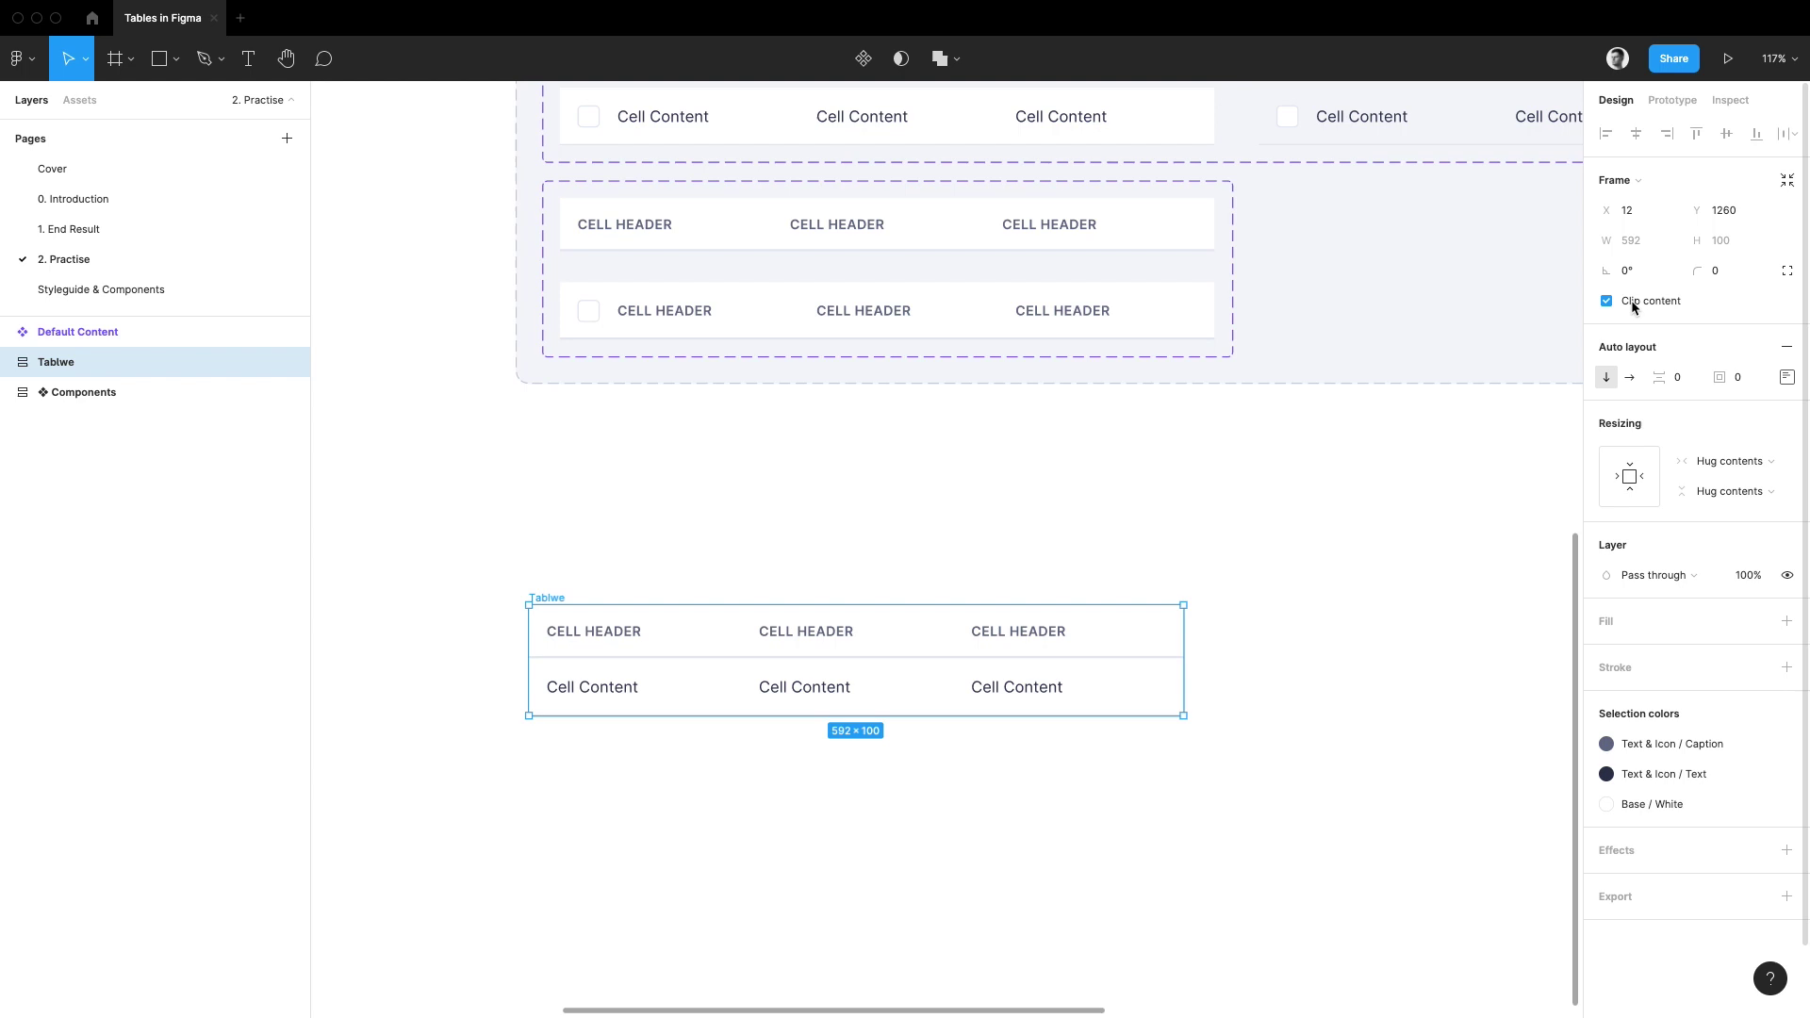
click(1726, 273)
text(8)
key(Return)
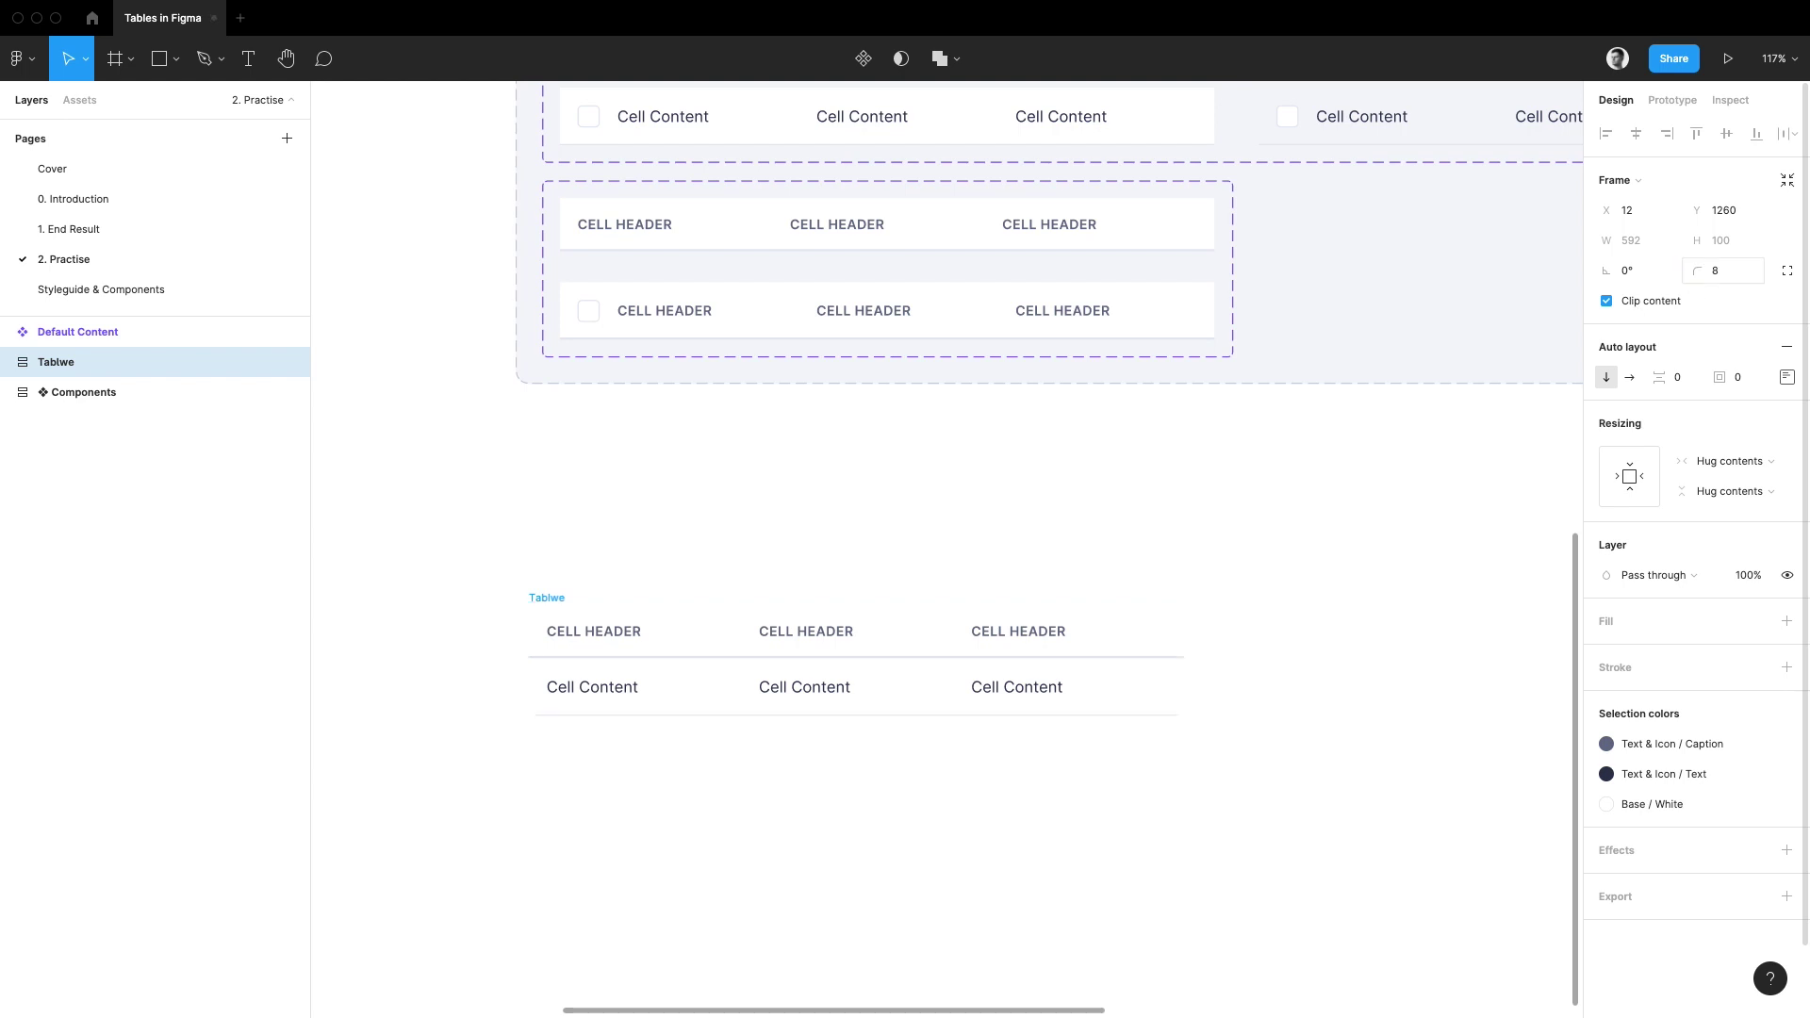
click(1755, 667)
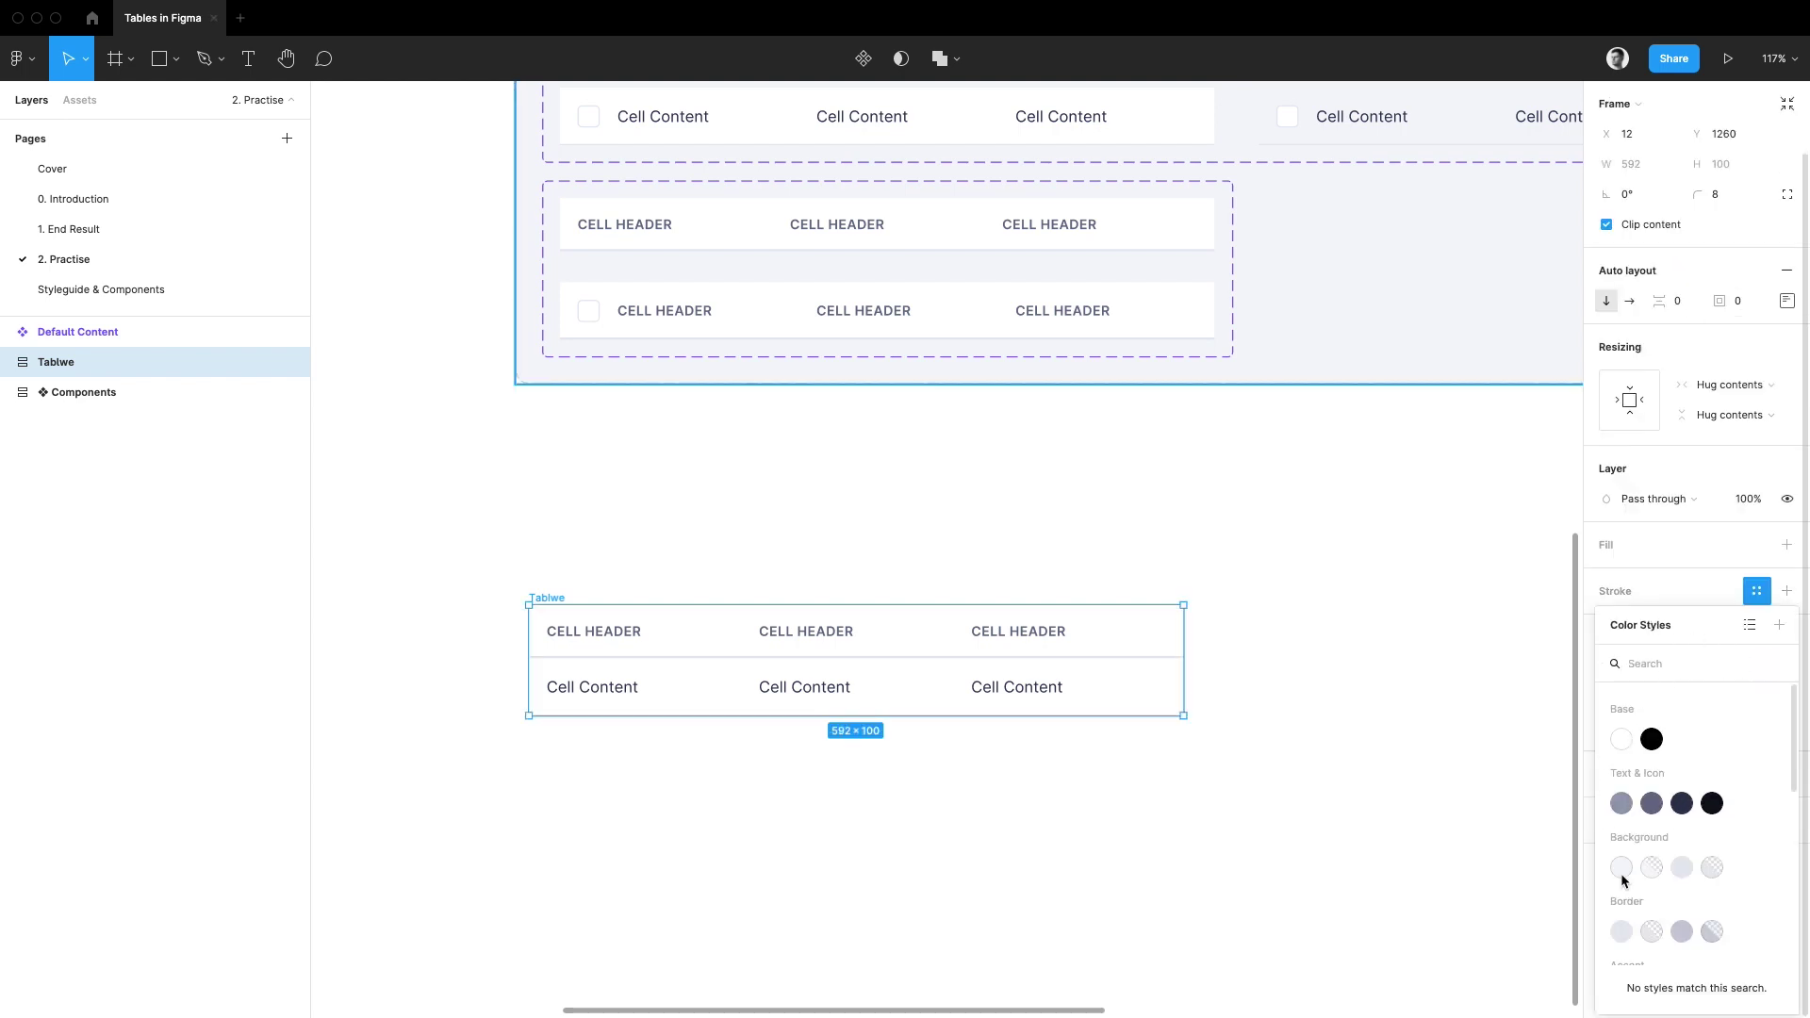
click(1622, 931)
scroll(1340, 799, down, 1)
drag(1339, 799, 1387, 723)
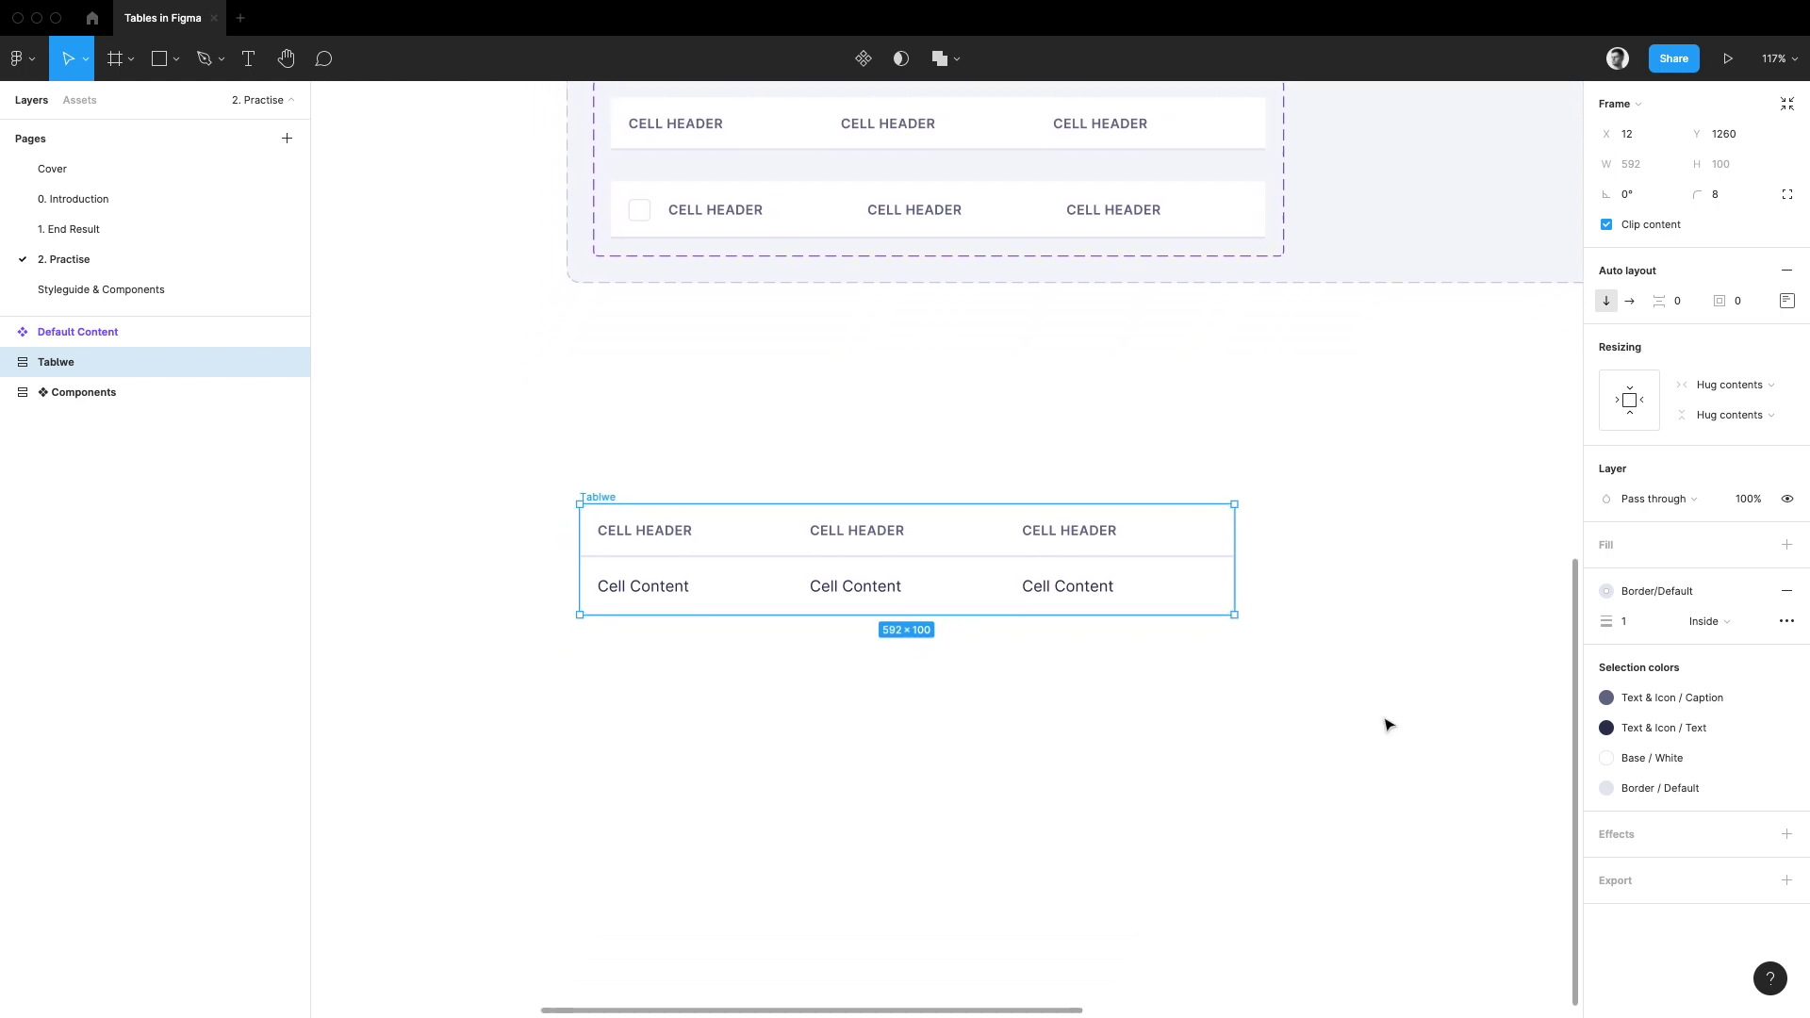
- Set the header and body rows' horizontal resizing to Fill container
click(1387, 724)
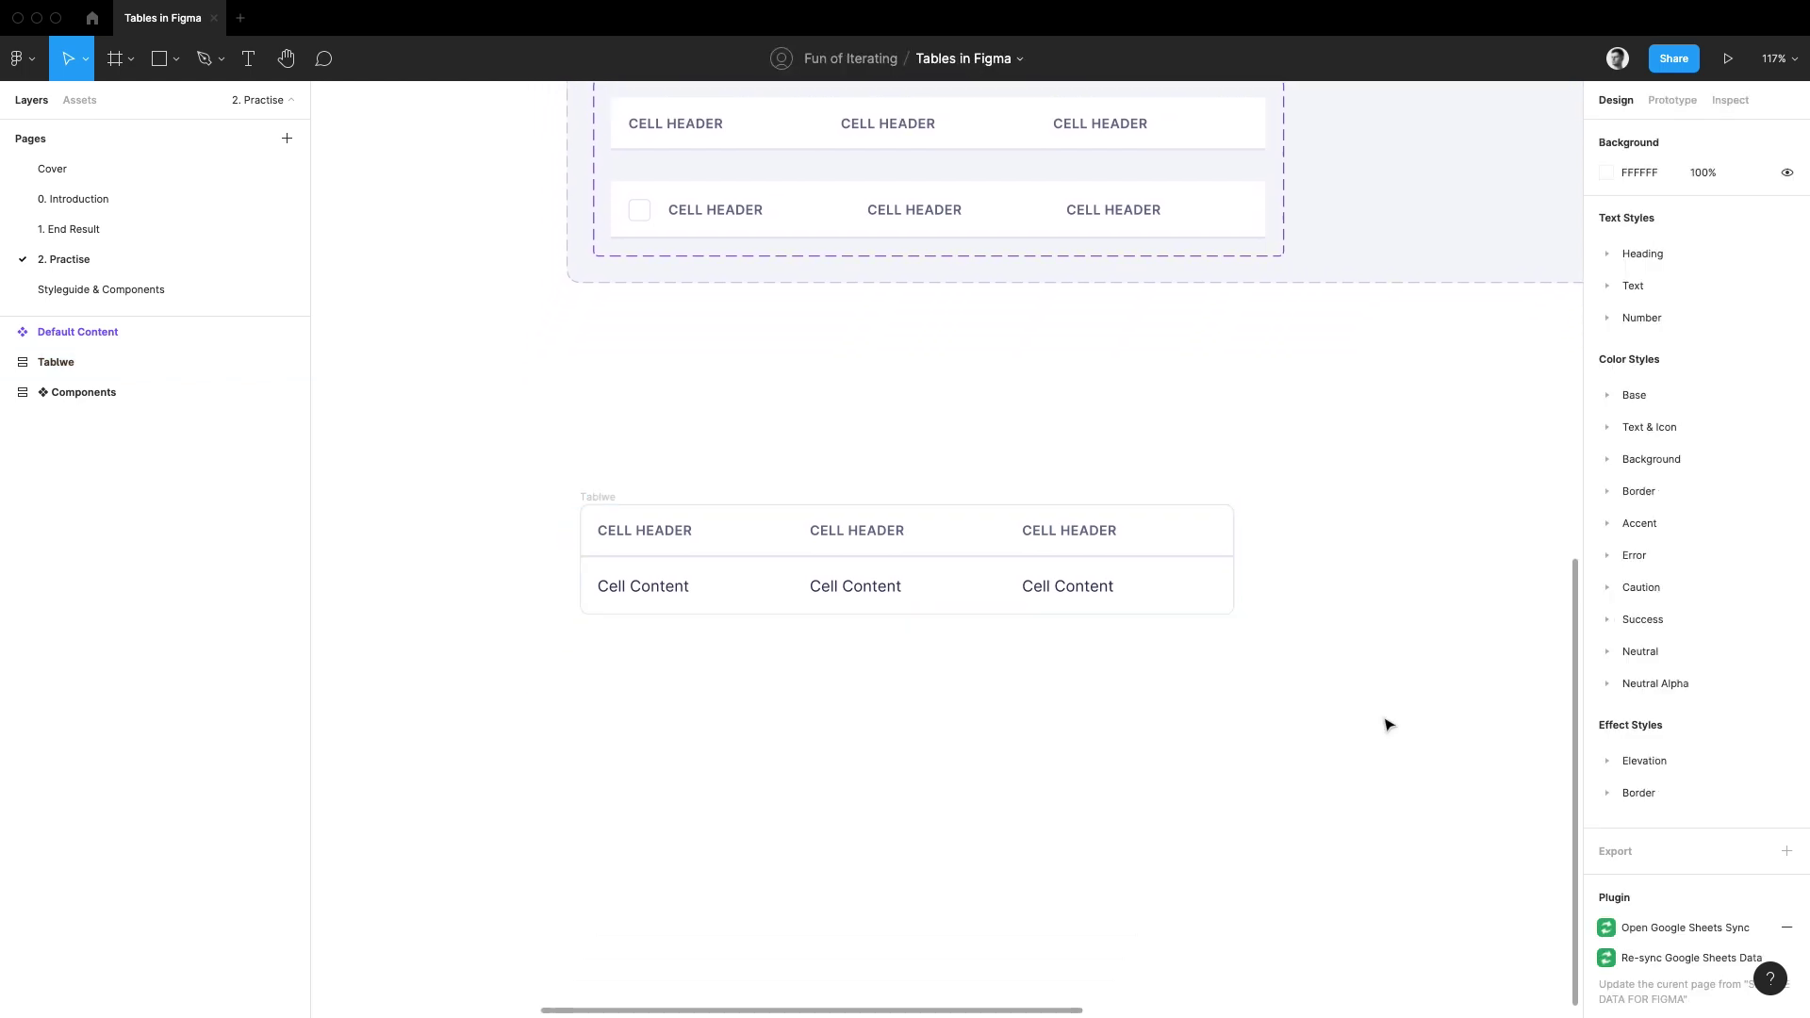
click(806, 543)
key(Return)
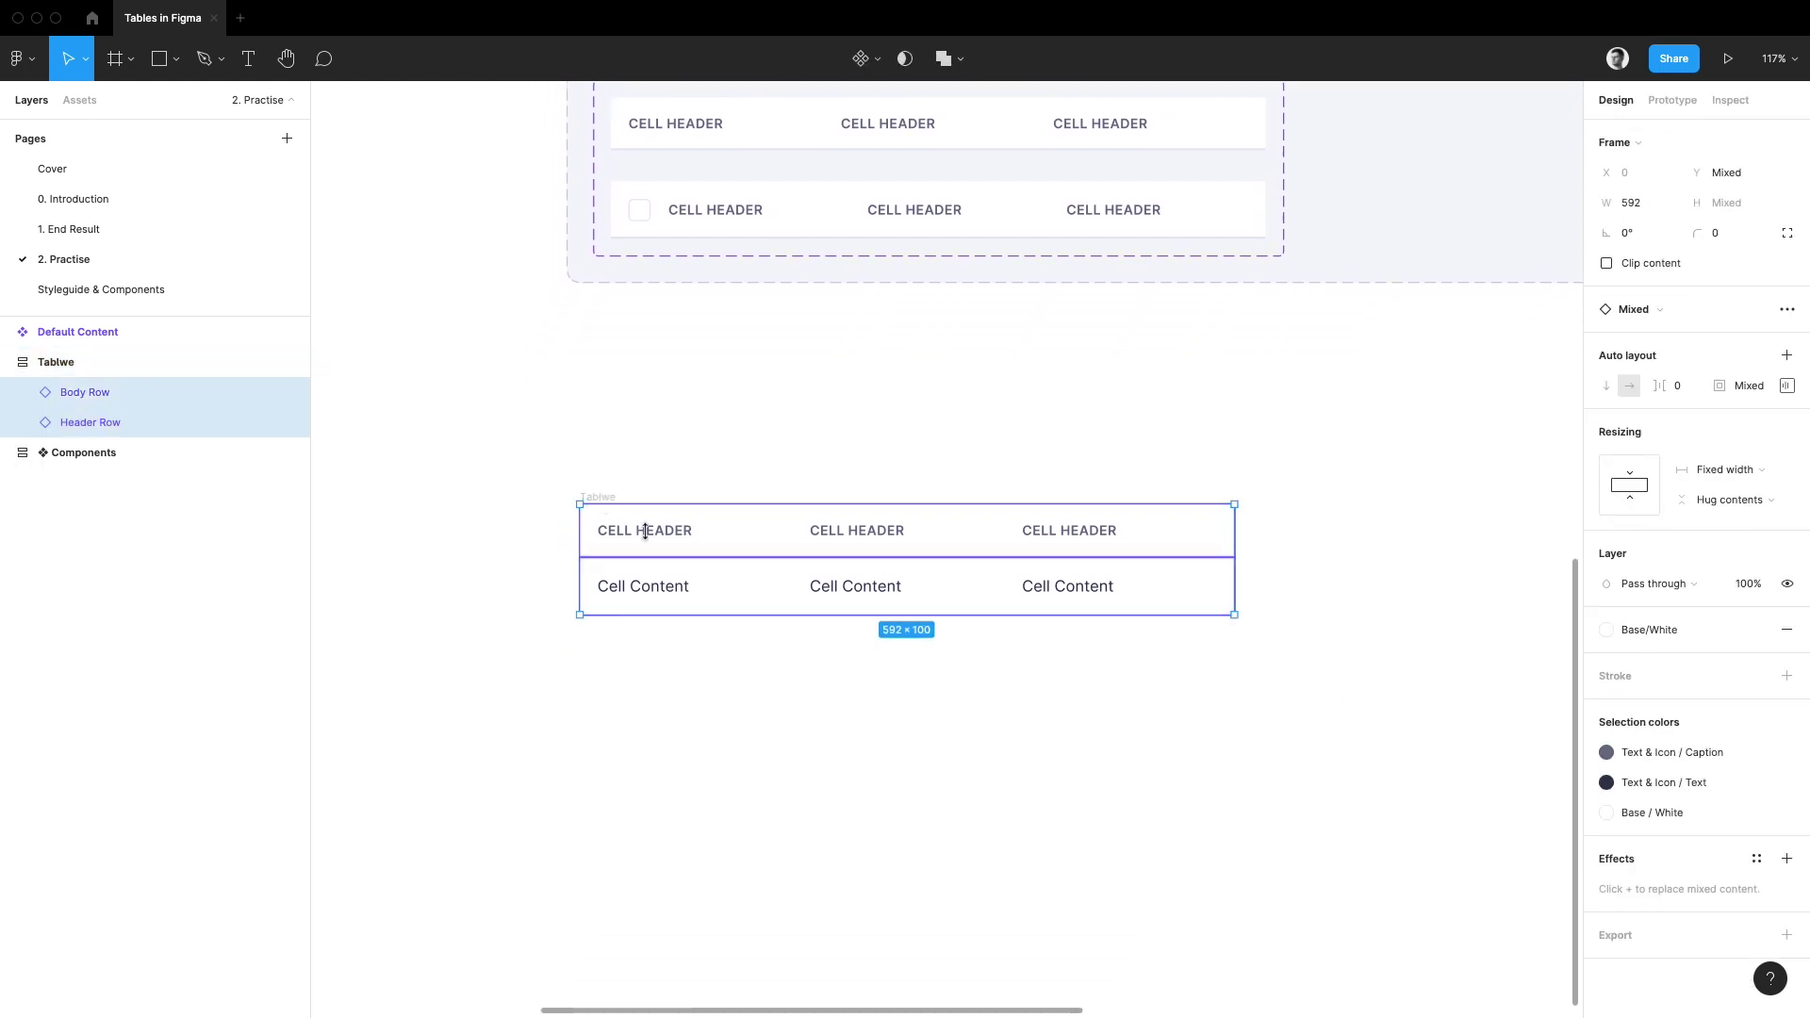
click(1730, 470)
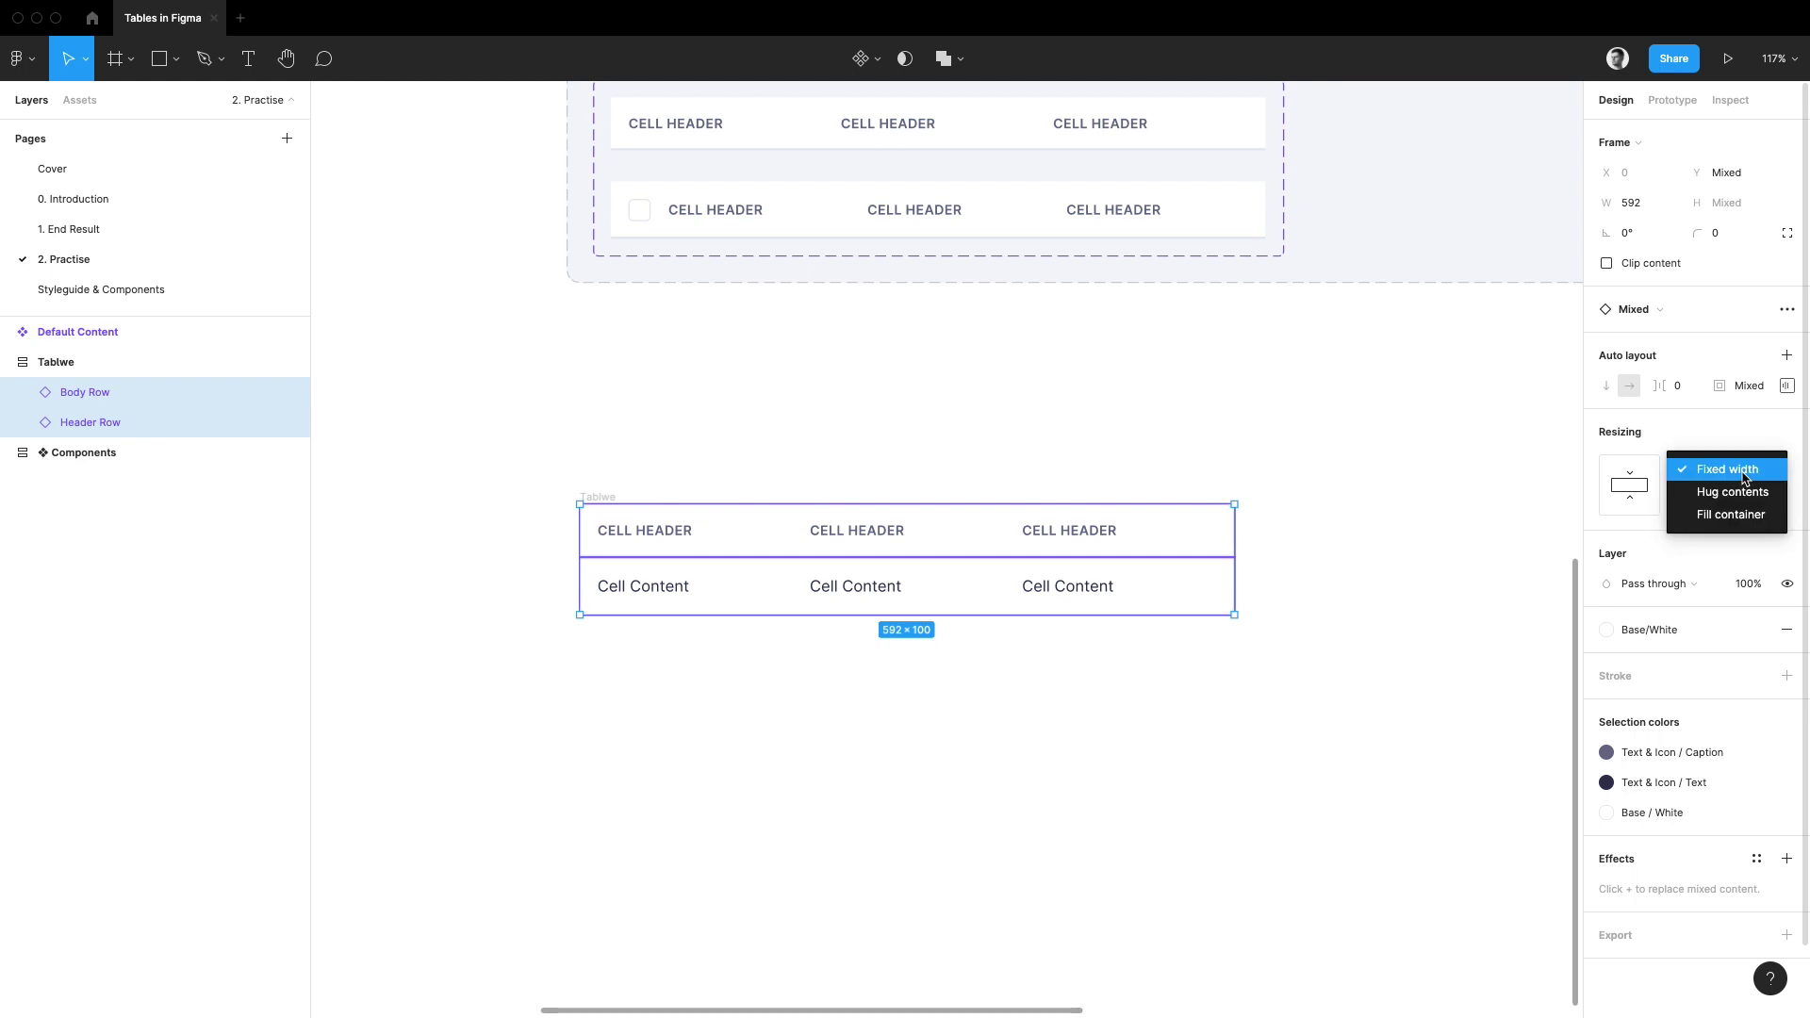
click(1717, 516)
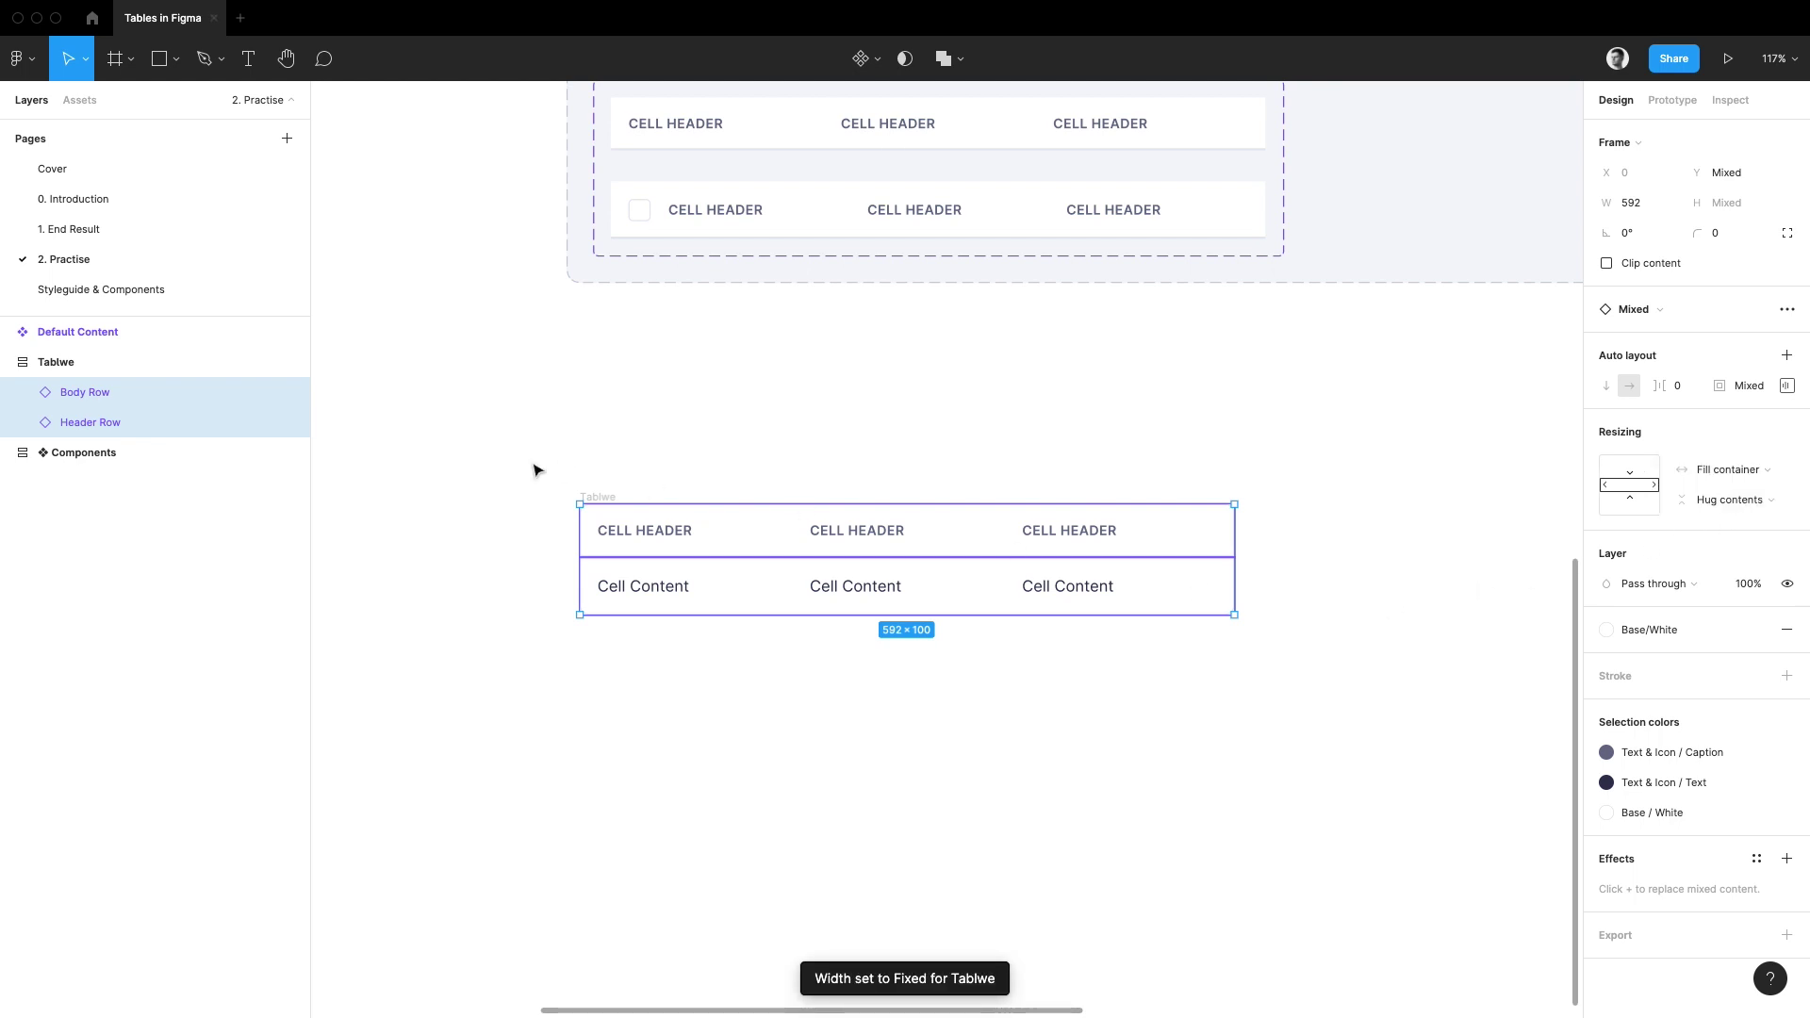
- Widen the Tablwe frame with outlines shown to test the stretch, then undo it
click(629, 500)
key(super+y)
drag(1245, 558, 1351, 553)
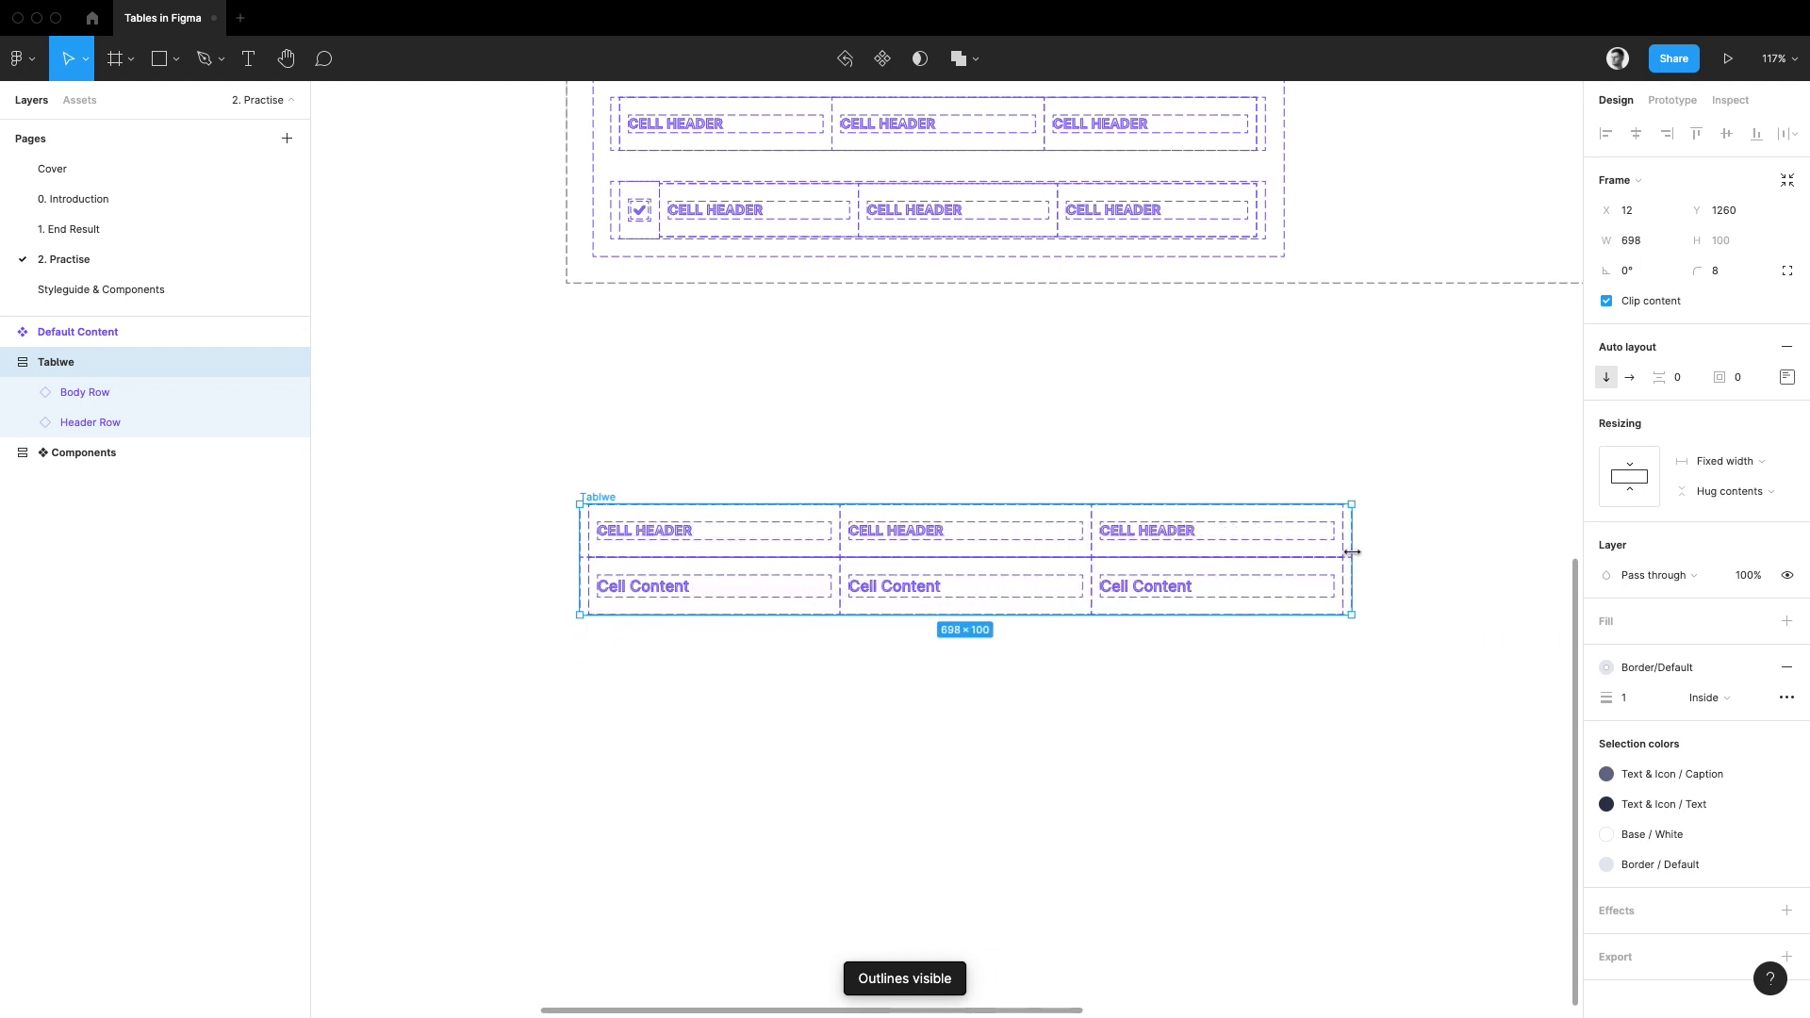
key(super+z)
key(super+y)
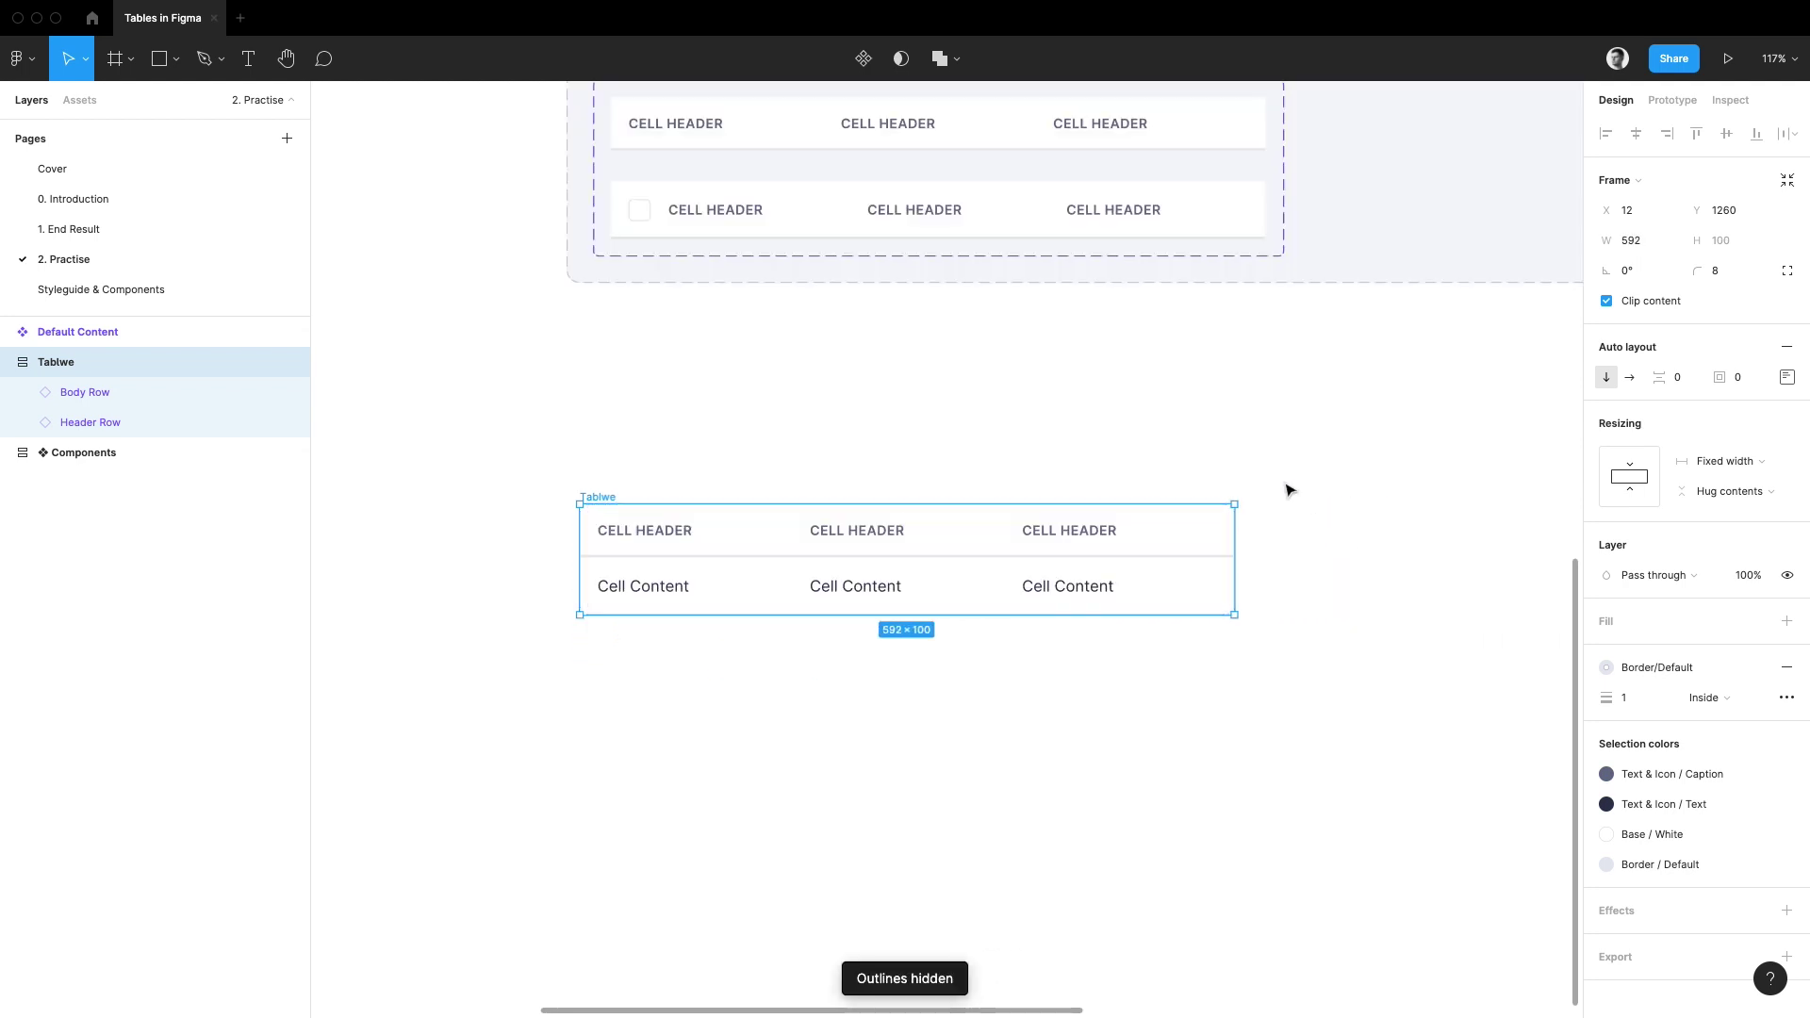
mouse_move(1293, 429)
mouse_down()
mouse_move(1122, 419)
mouse_move(997, 539)
mouse_up()
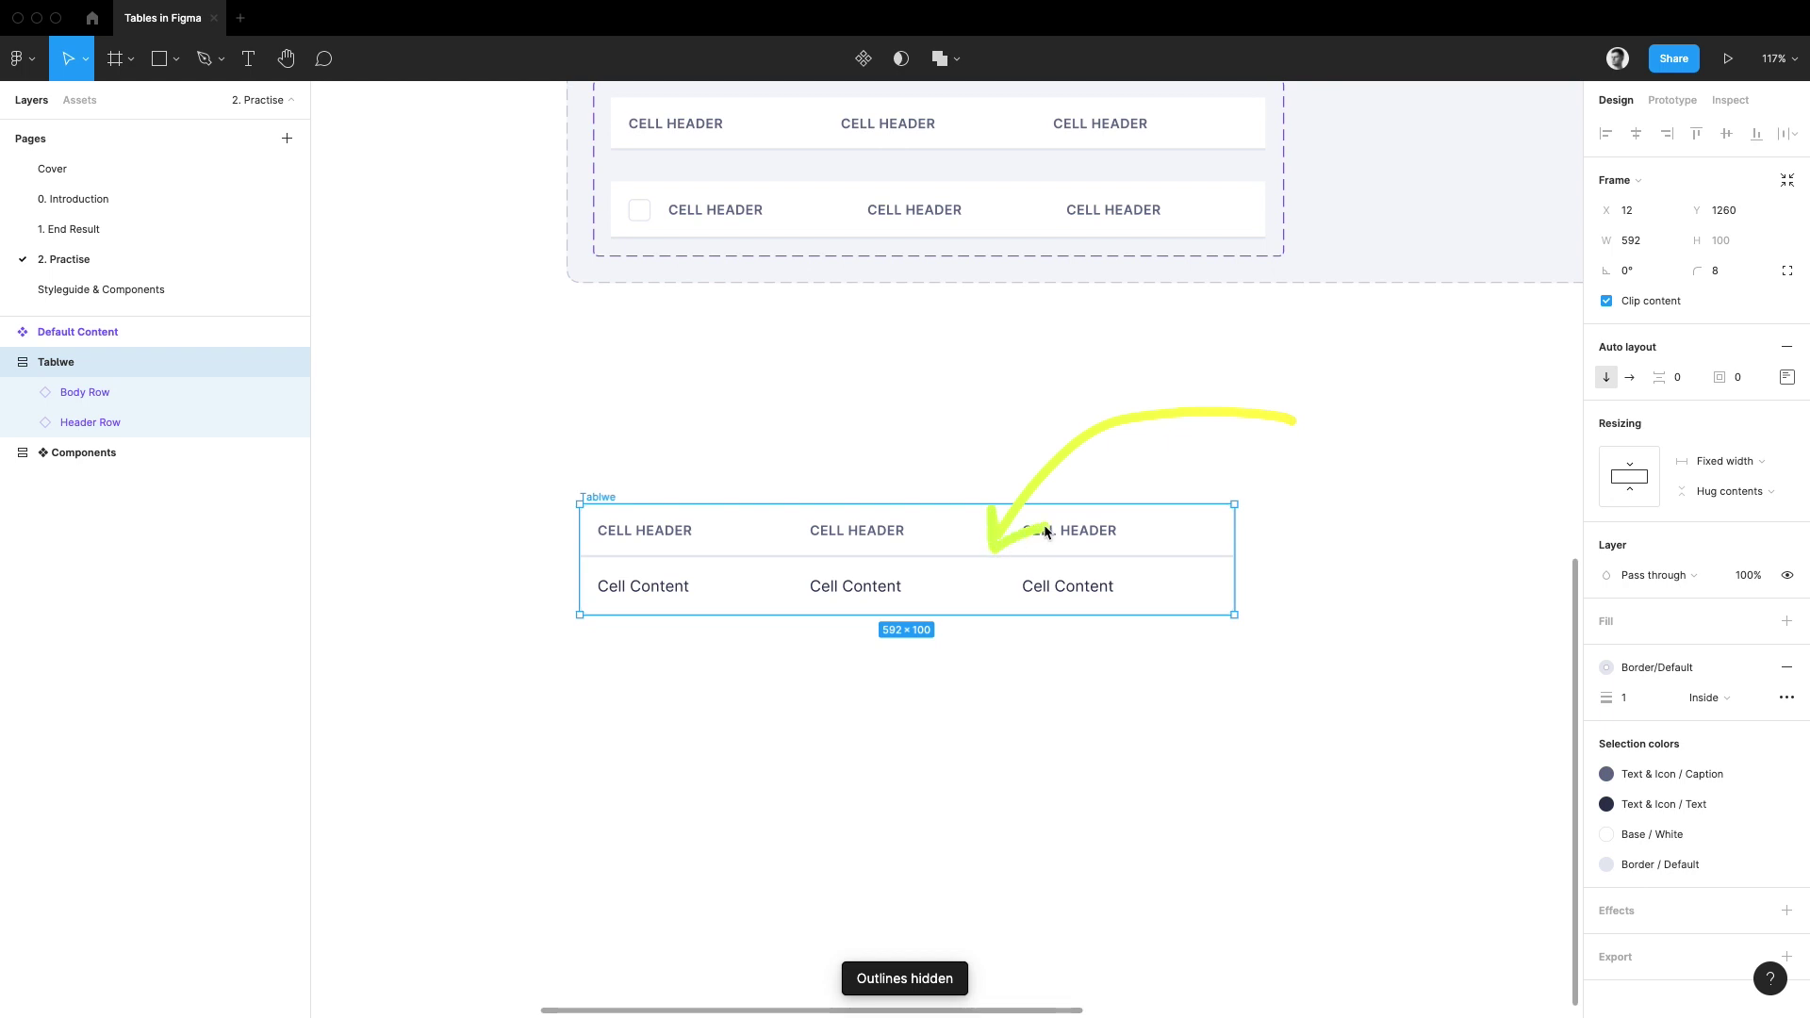
double_click(1048, 586)
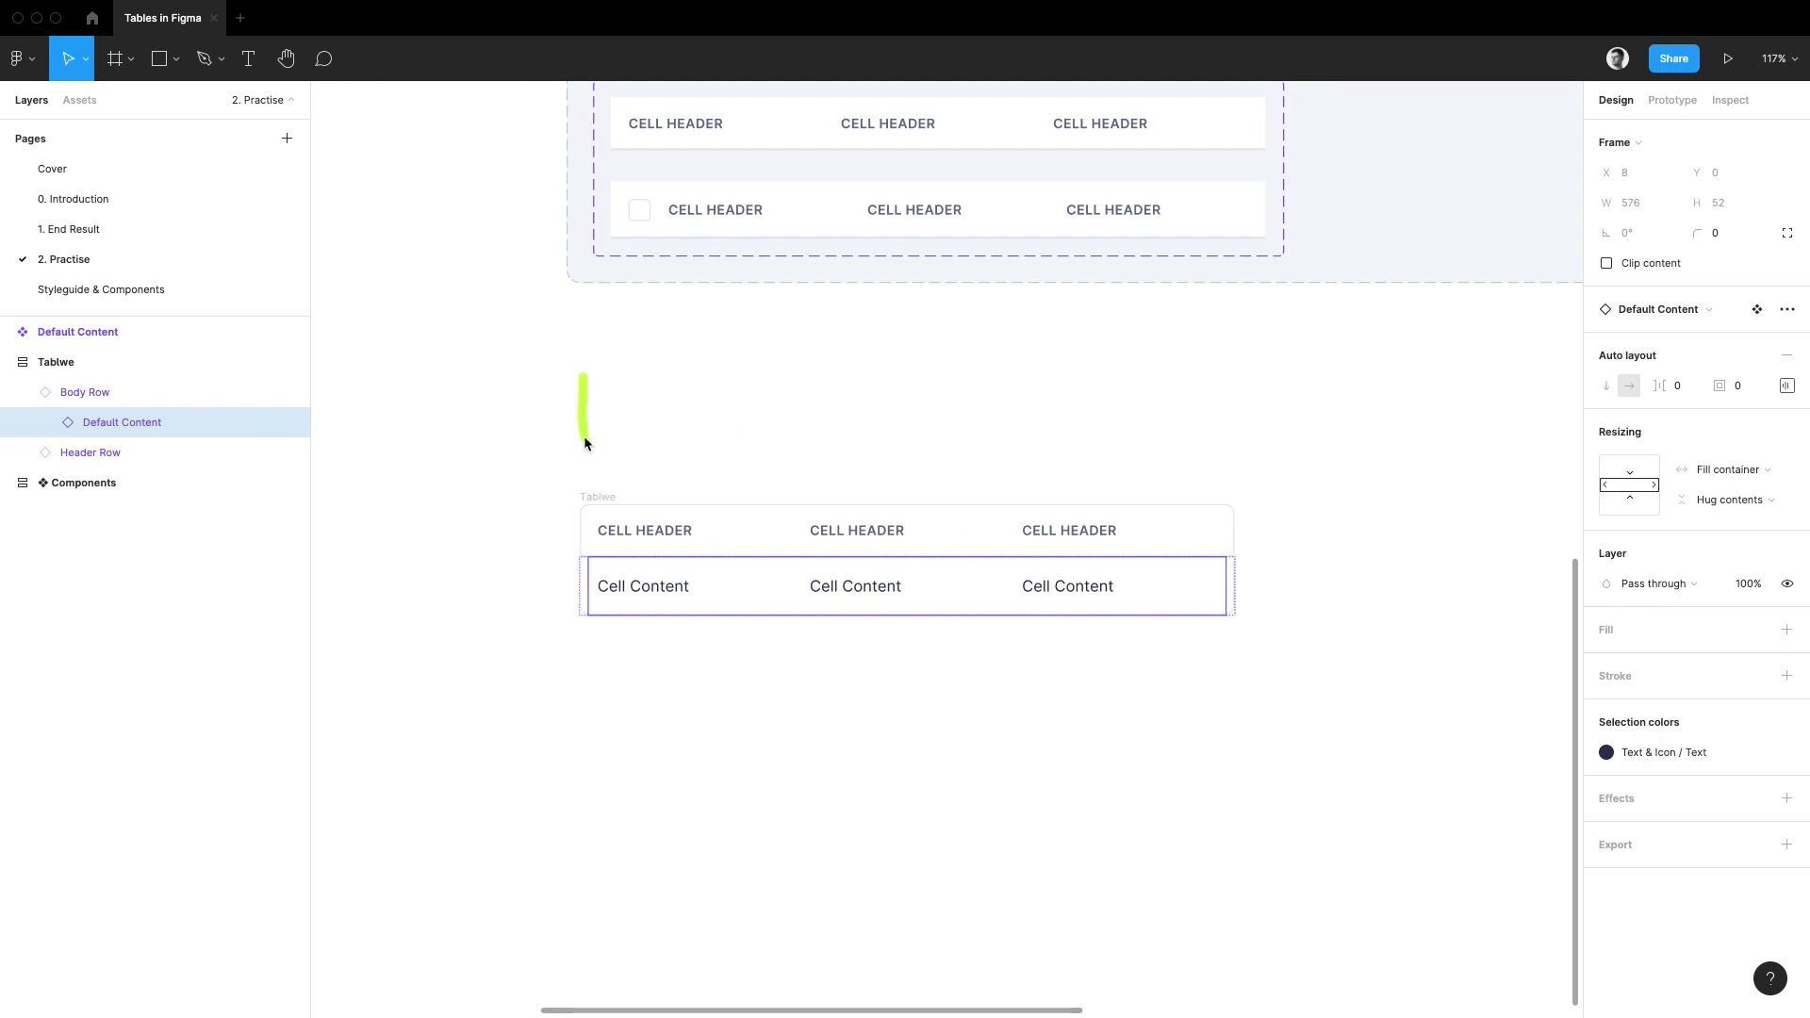
mouse_move(622, 469)
mouse_down()
mouse_move(1236, 478)
mouse_move(1240, 408)
mouse_move(1178, 377)
mouse_move(580, 364)
mouse_up()
click(1129, 376)
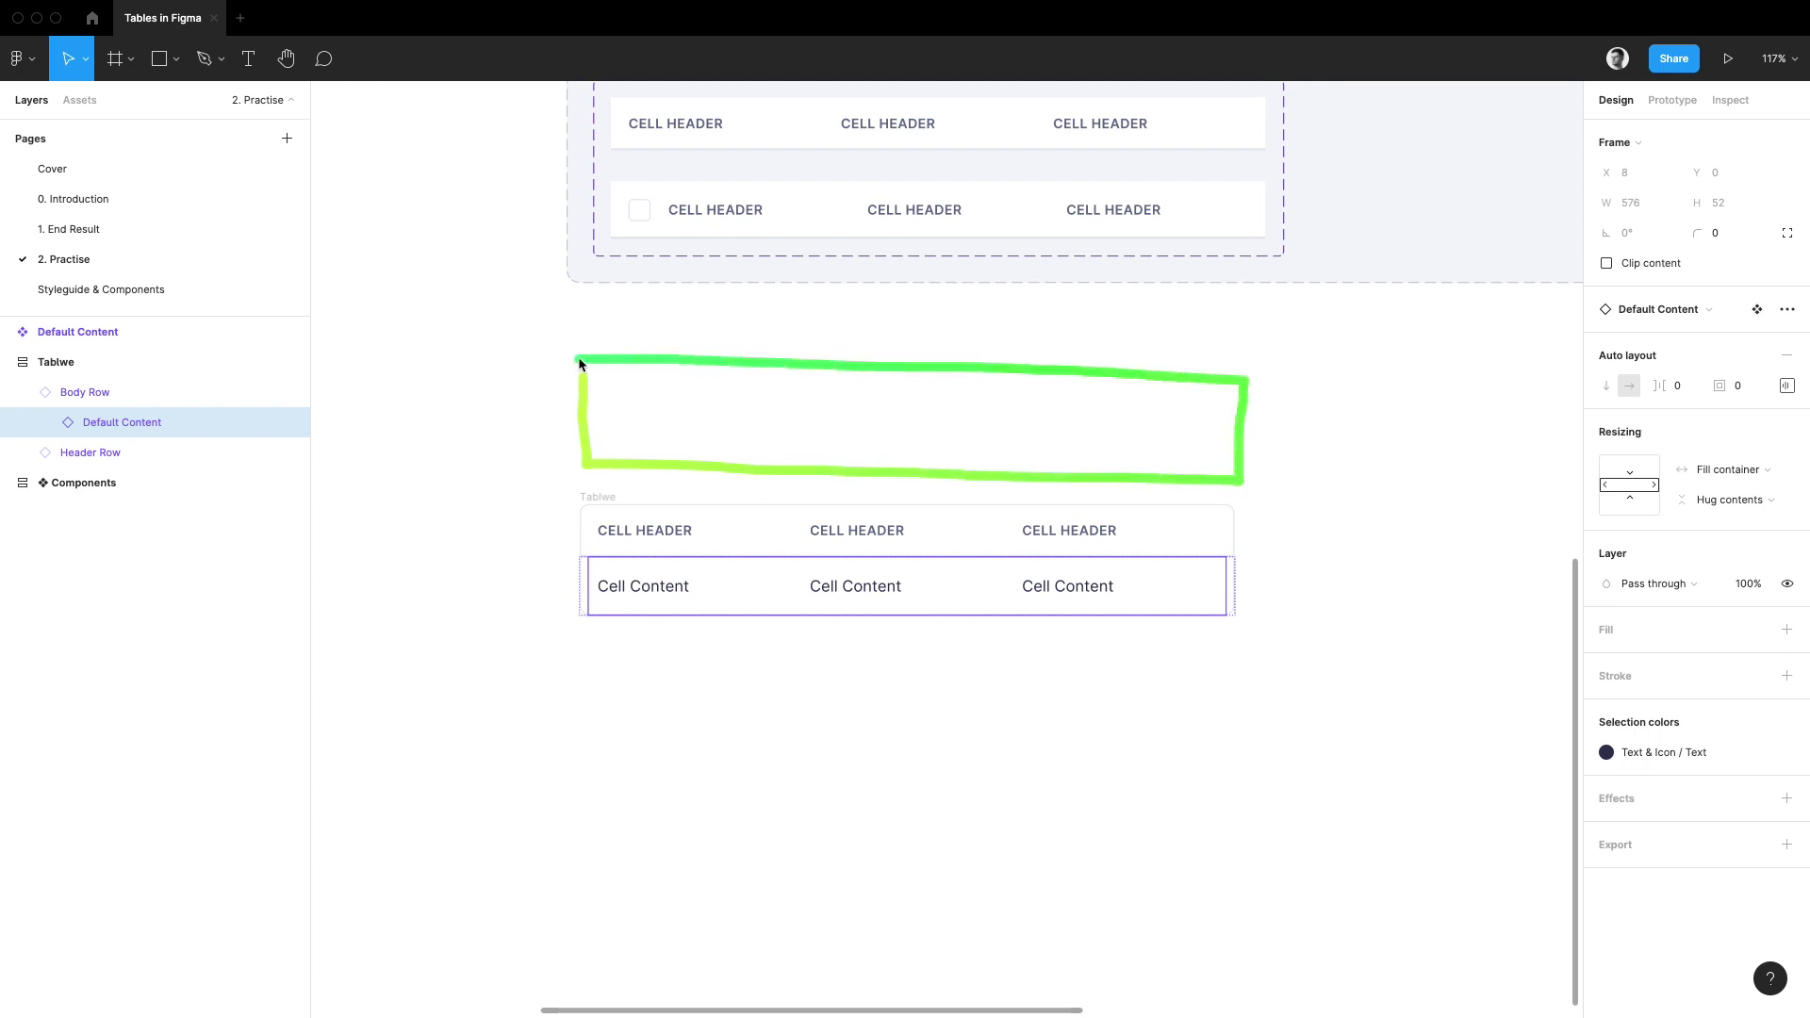
mouse_move(856, 399)
mouse_down()
mouse_move(857, 445)
mouse_move(834, 459)
mouse_move(900, 468)
mouse_up()
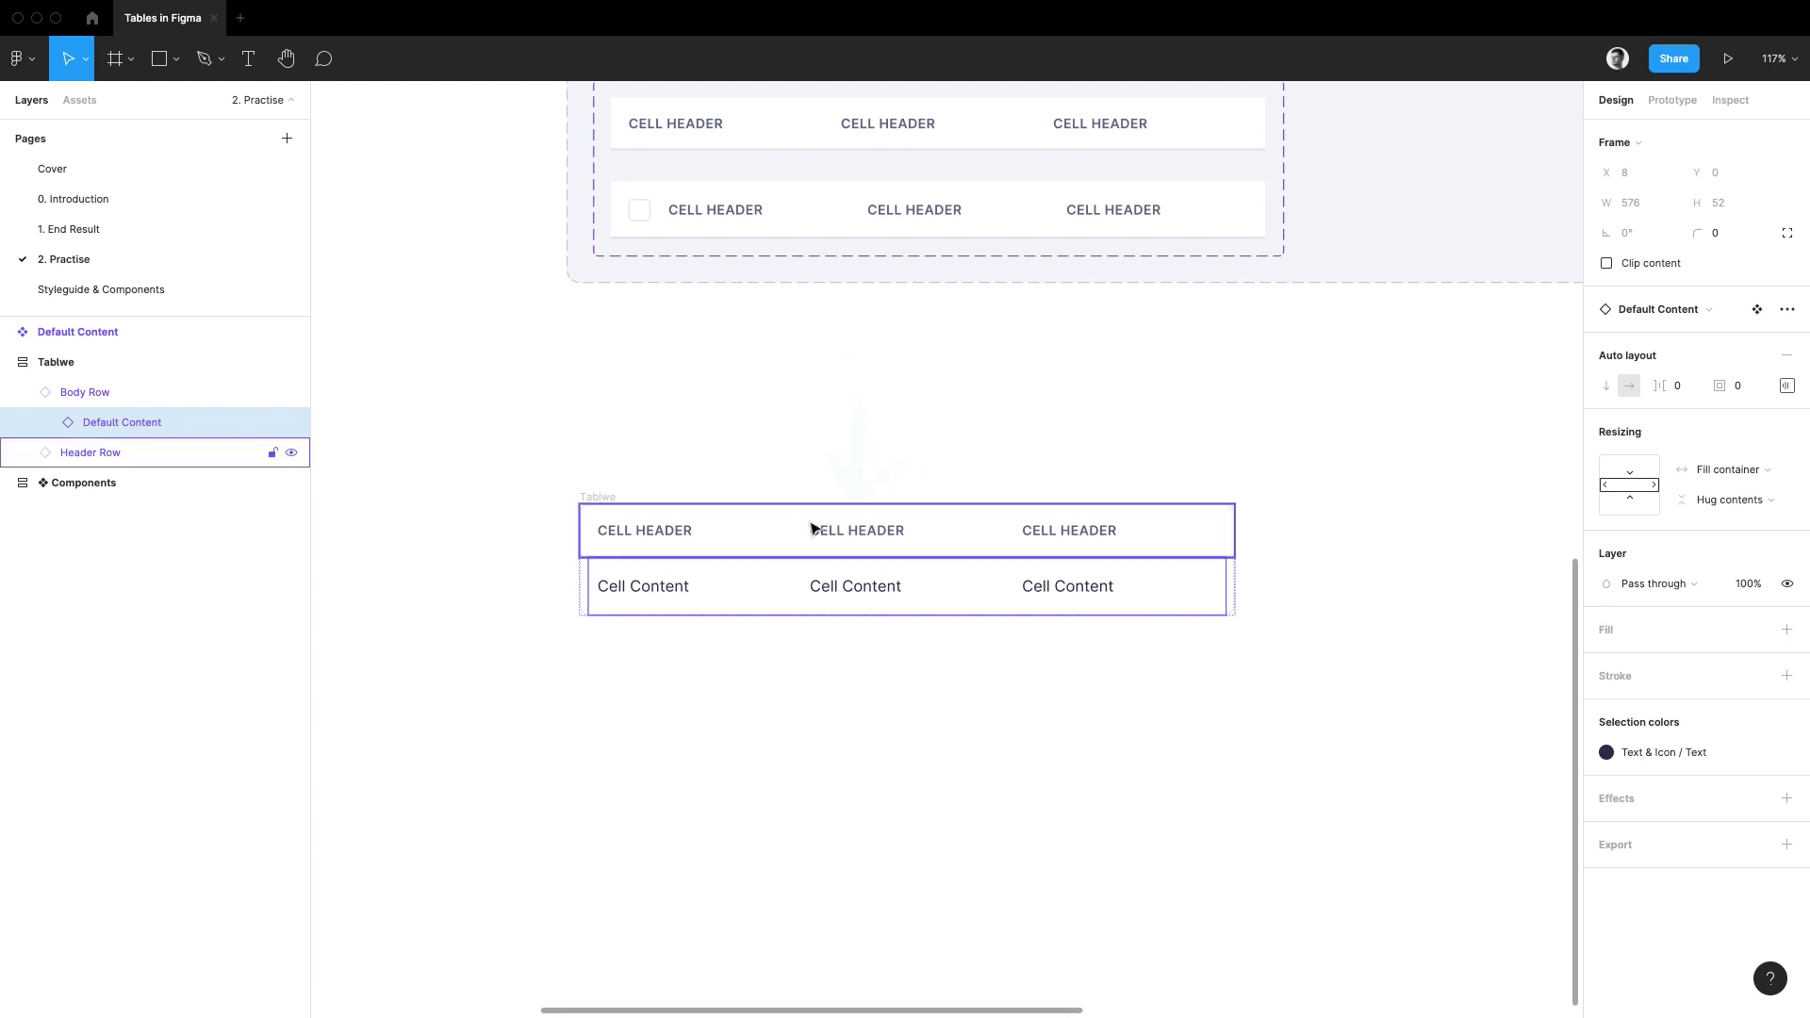
- Copy the Default Content row above the table, reset all its overrides and detach it
drag(565, 568, 591, 630)
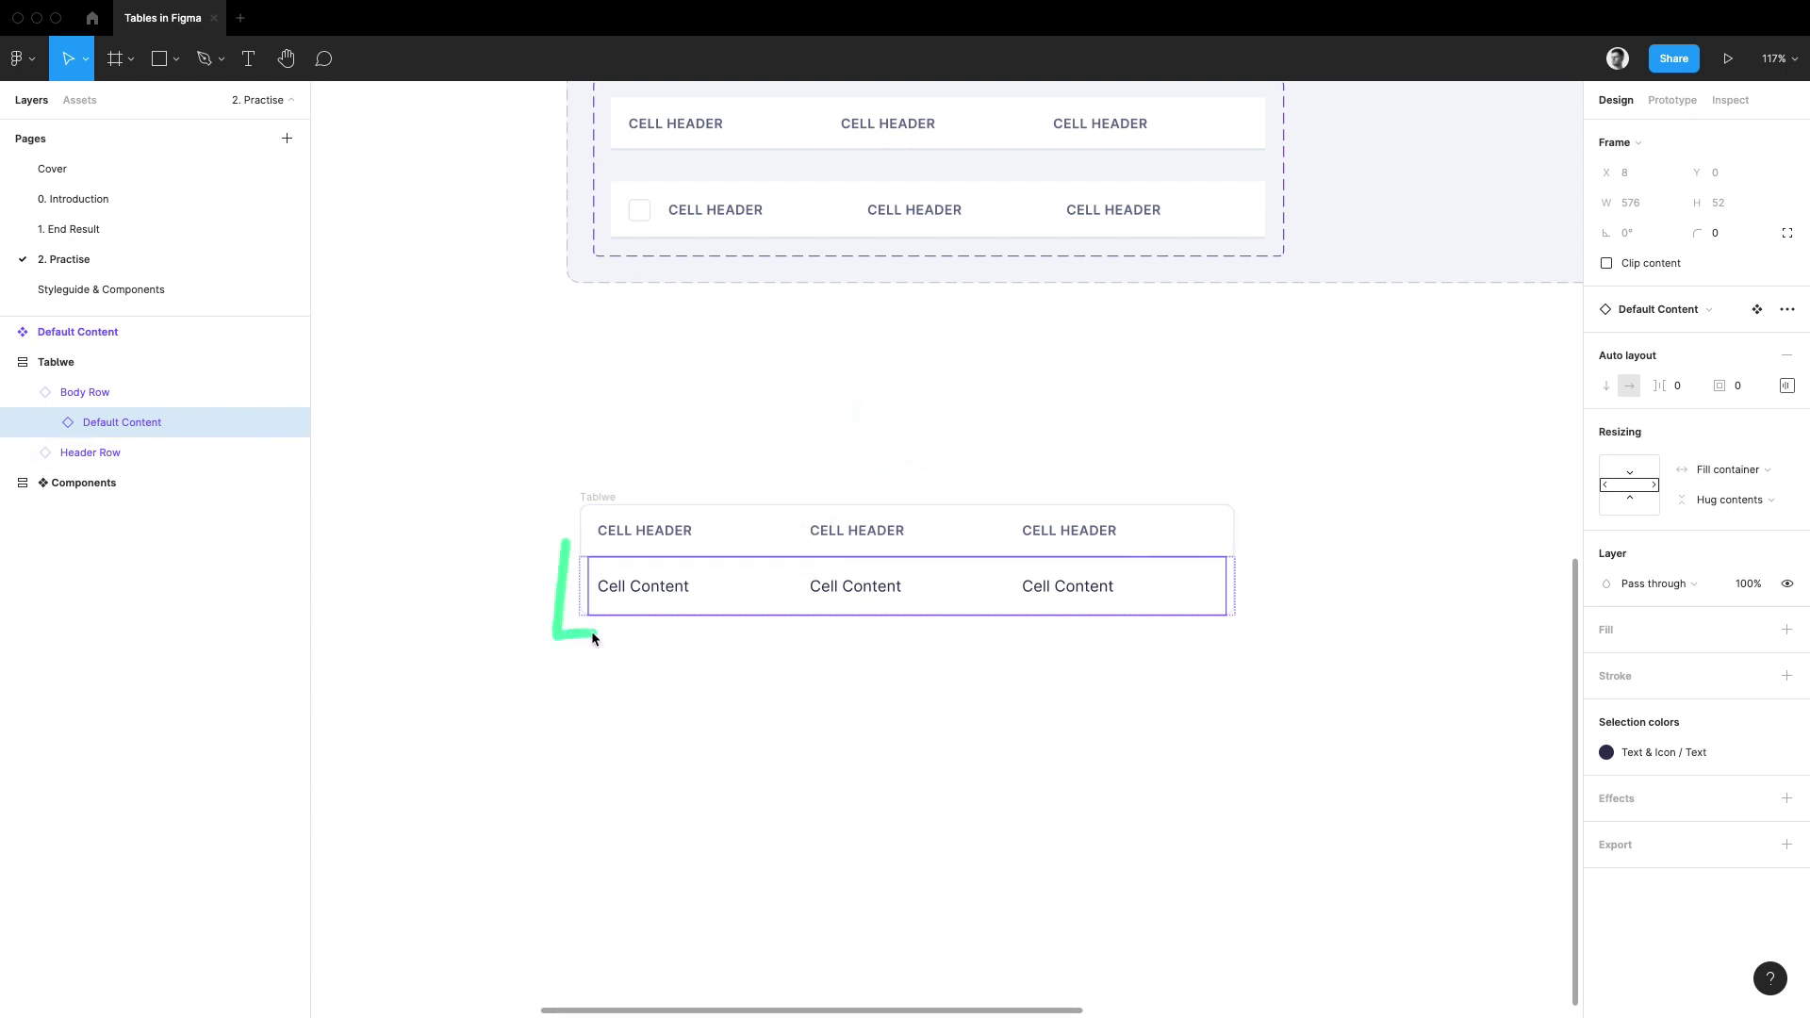
drag(719, 602, 714, 437)
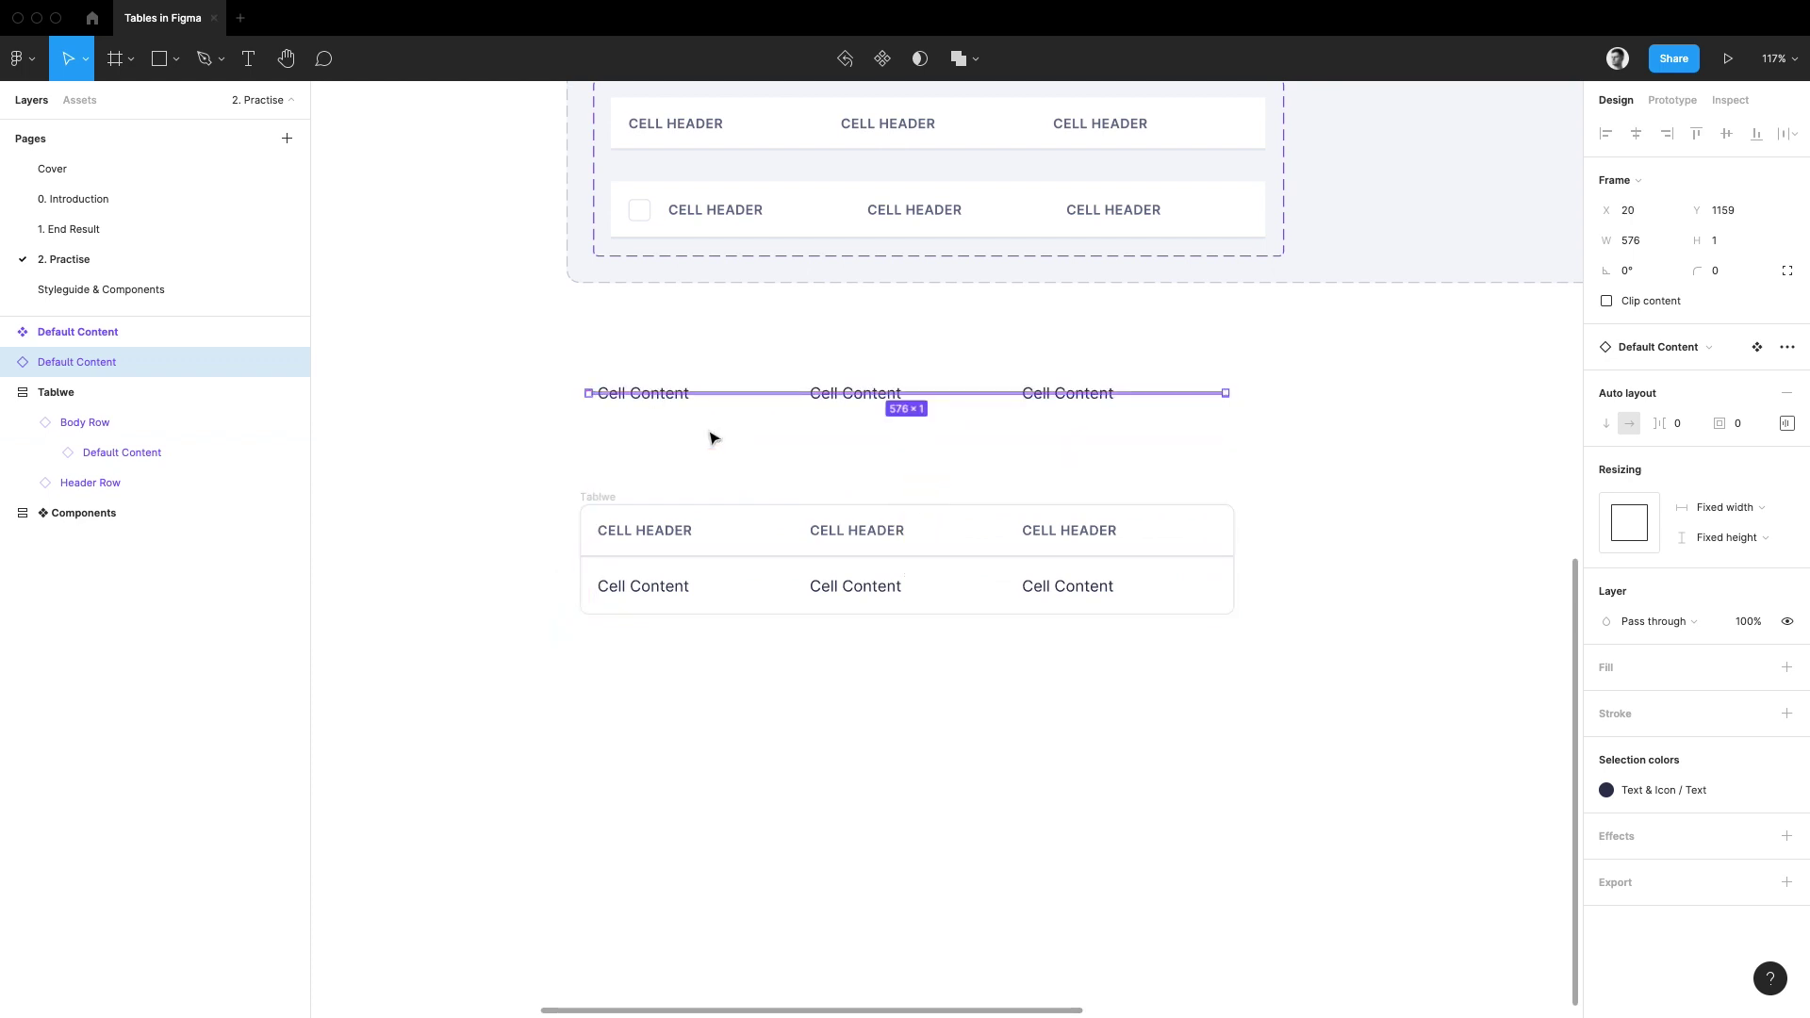
mouse_move(625, 345)
mouse_down()
mouse_move(551, 373)
mouse_move(637, 449)
mouse_up()
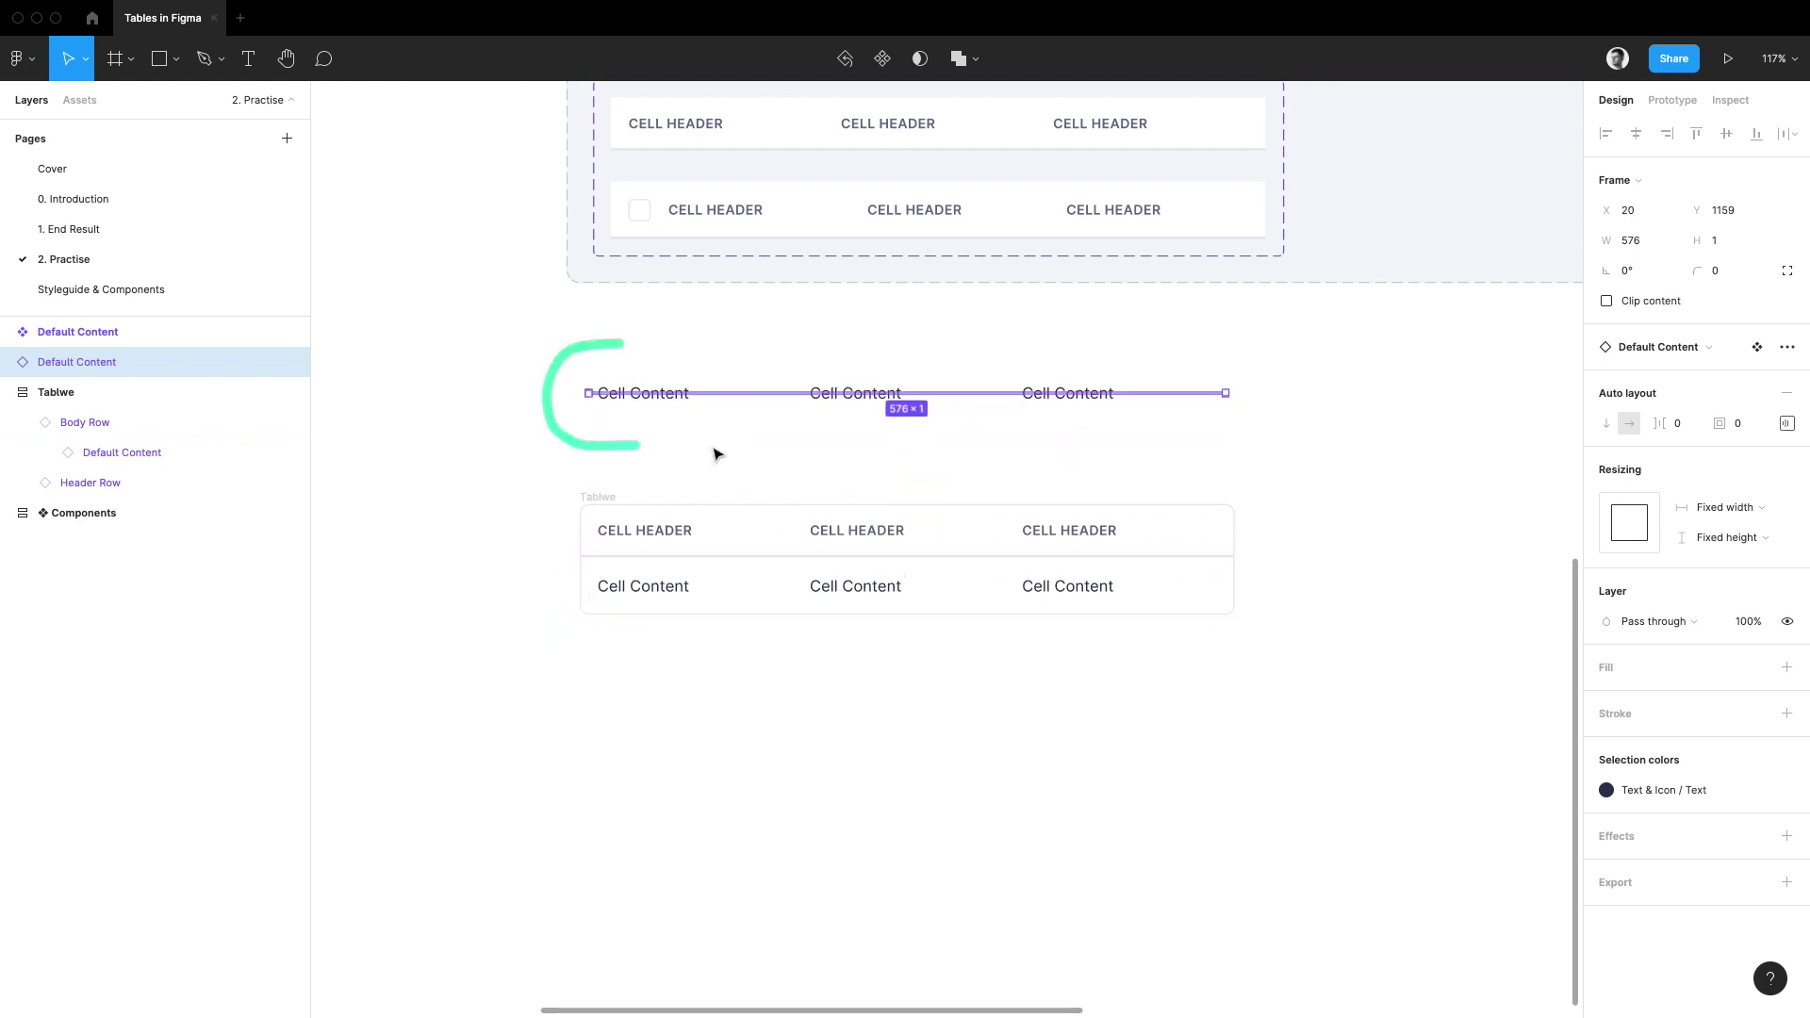
click(1787, 347)
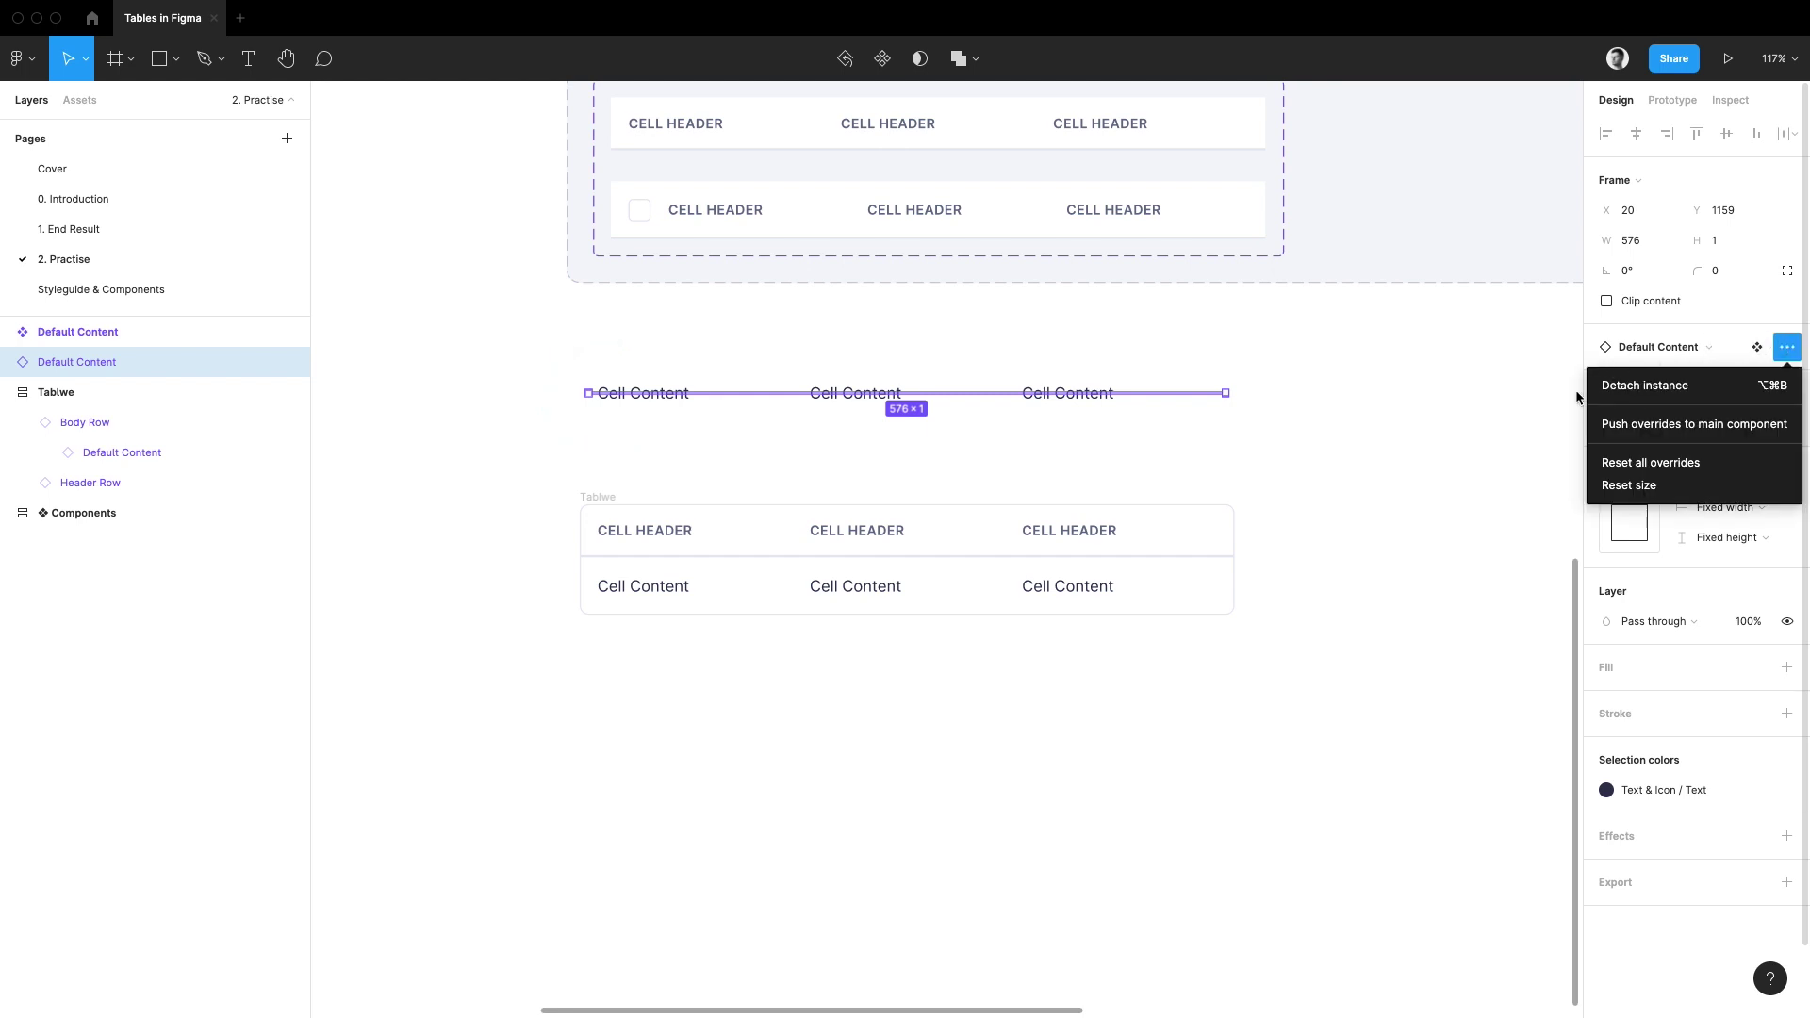
click(1745, 468)
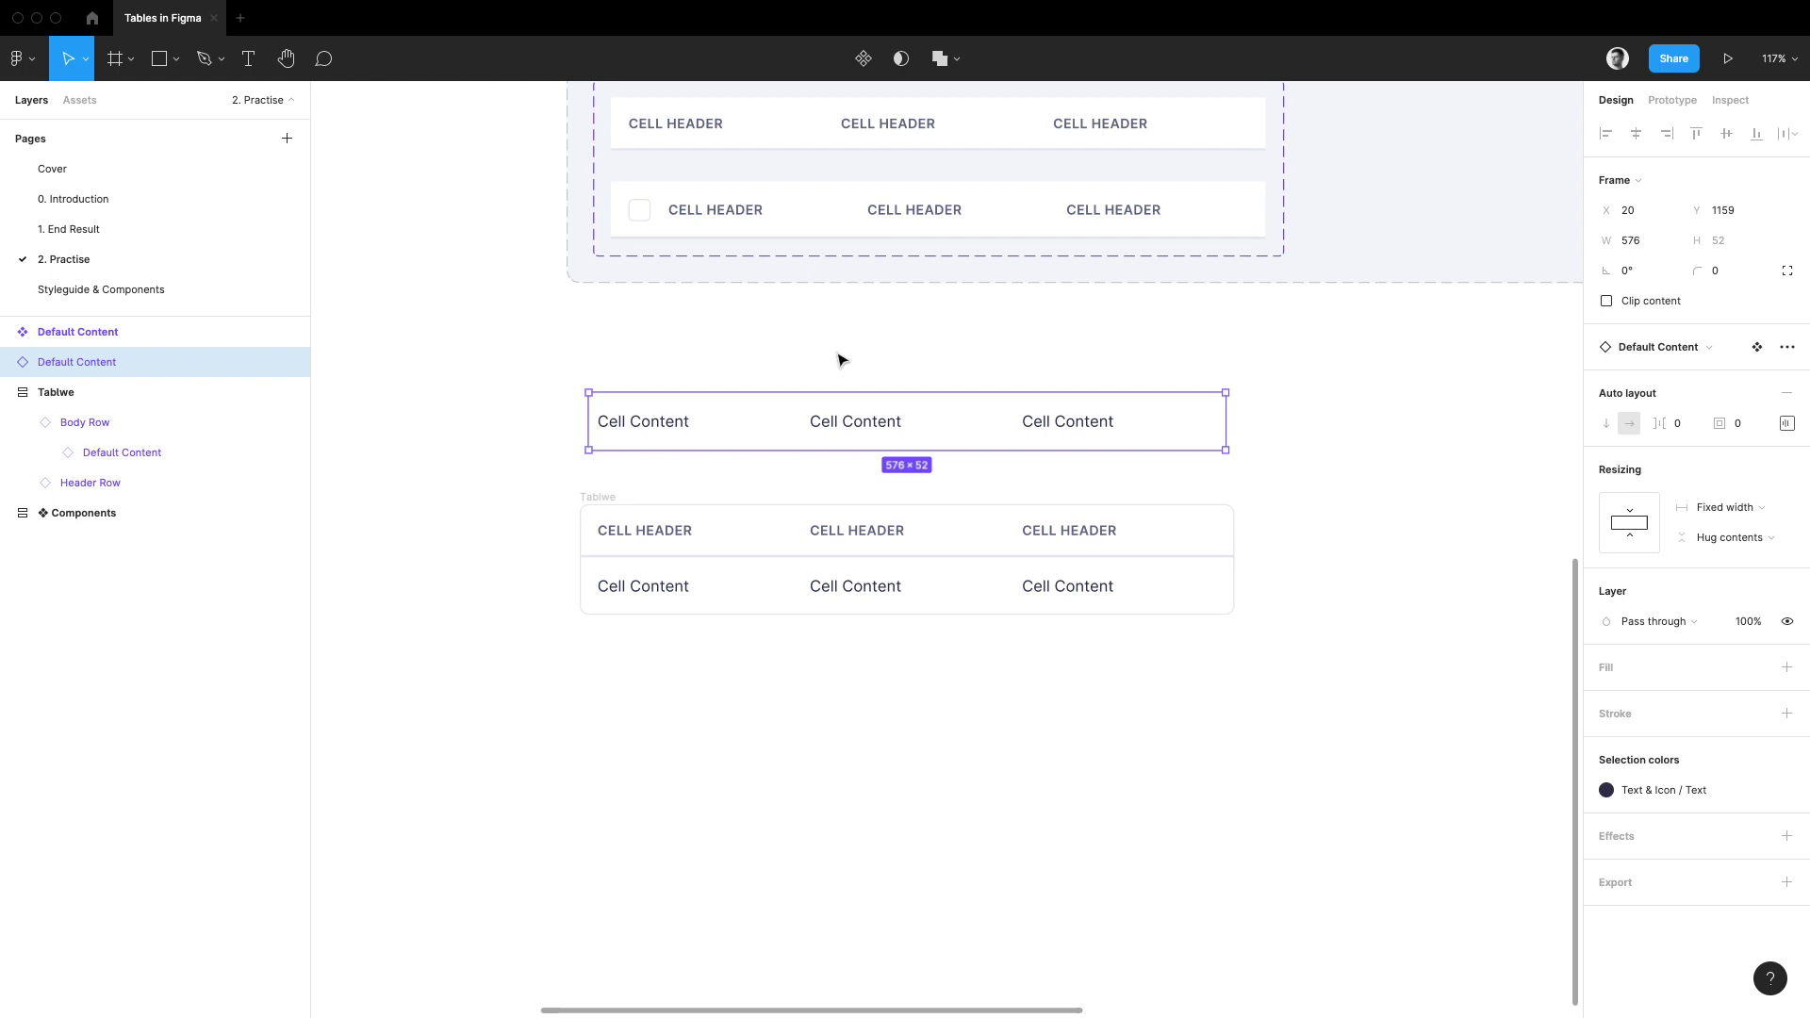
key(super+alt+b)
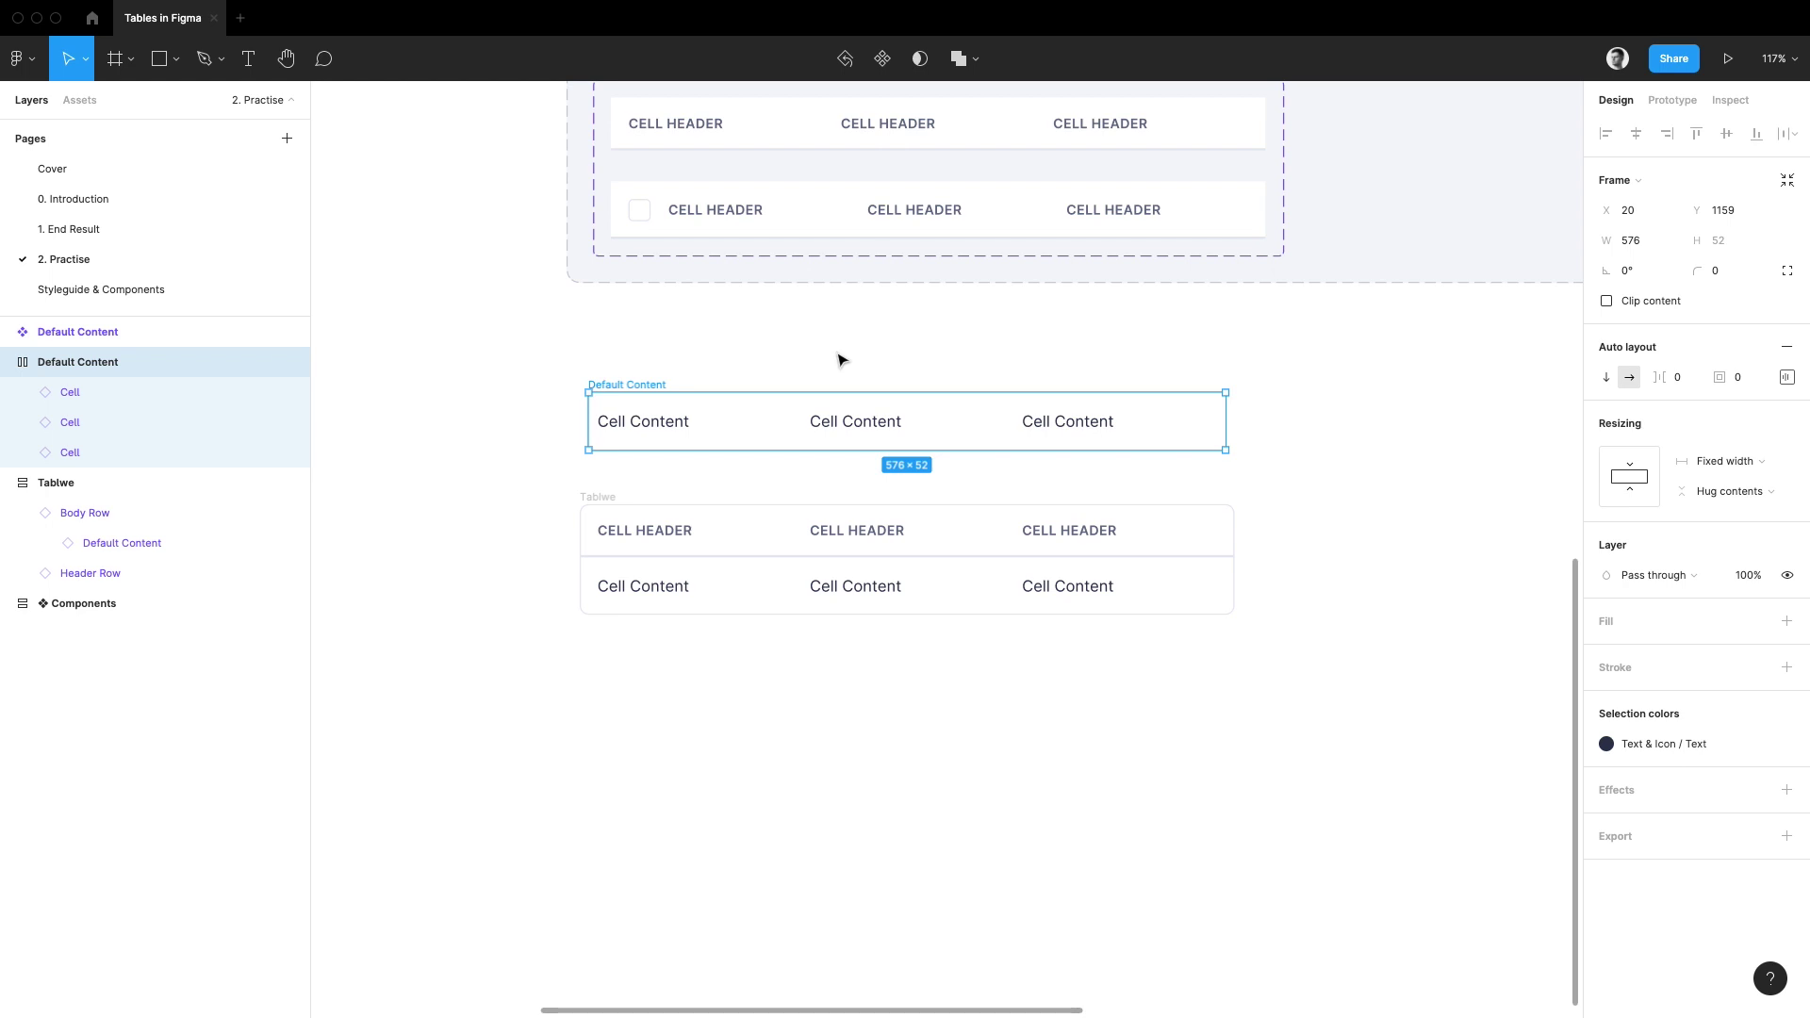
click(732, 424)
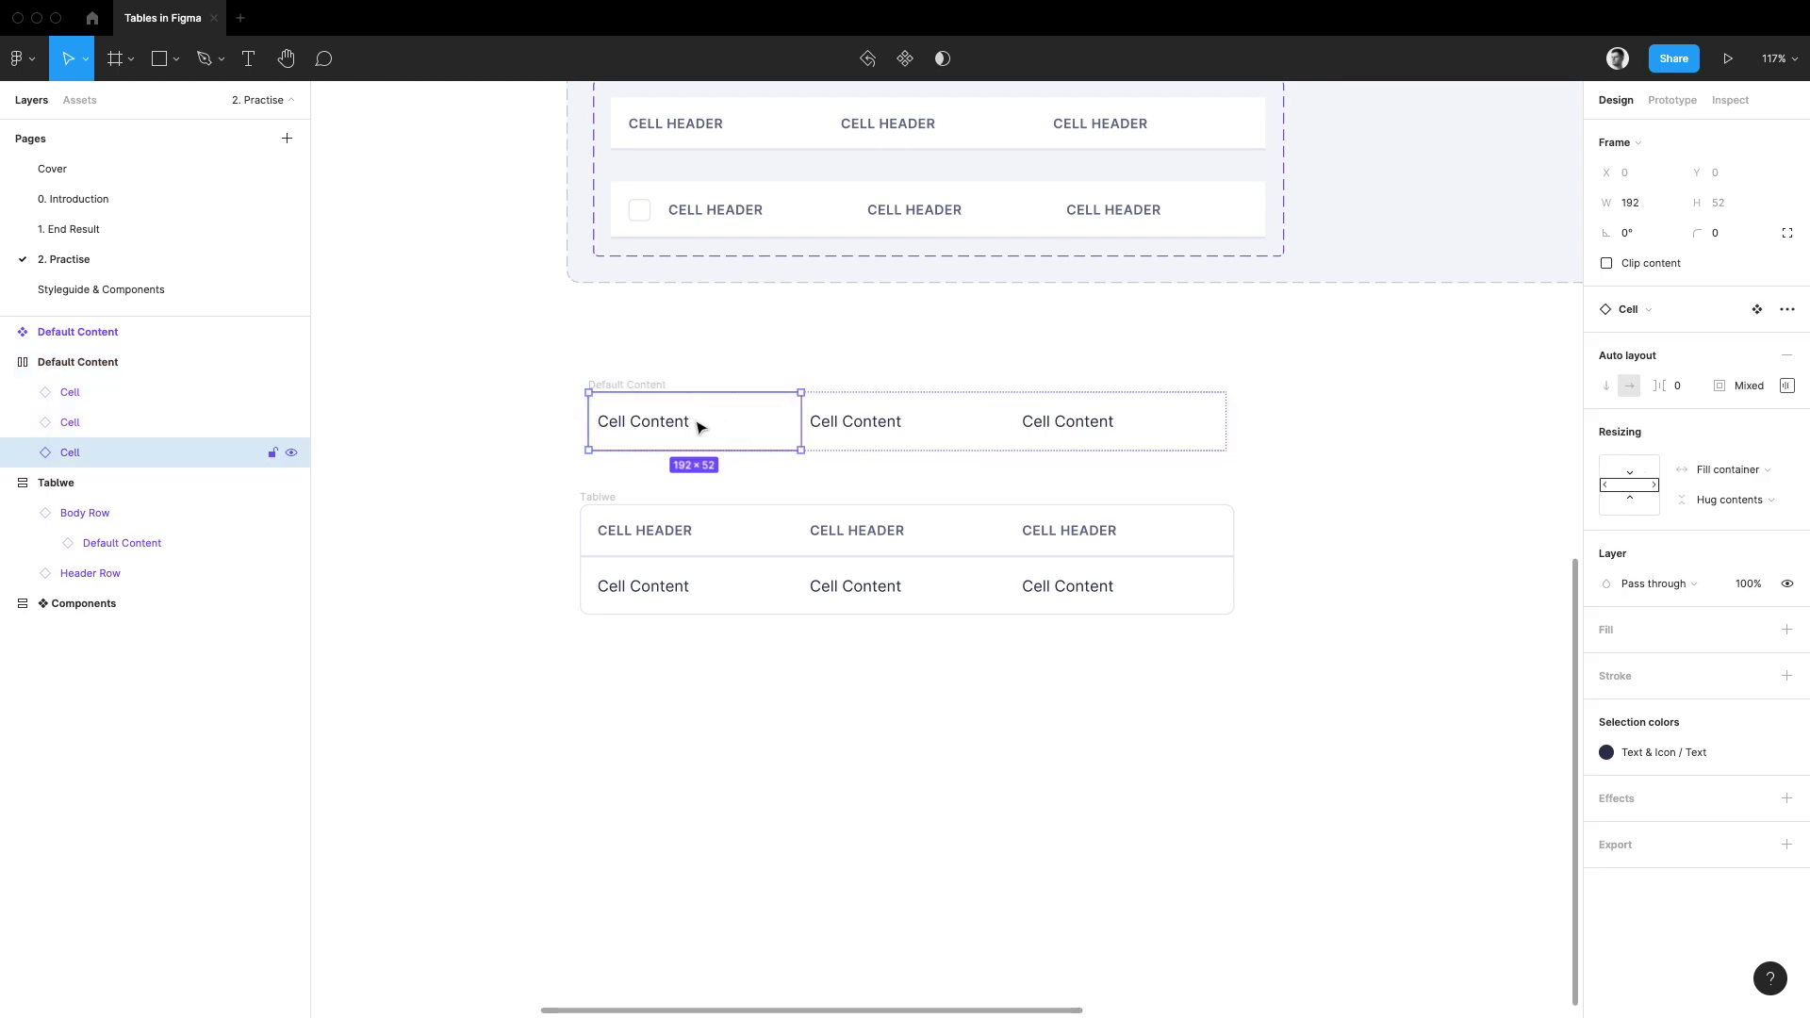
- Swap the first cell's Body Cell Content for the Person component
click(697, 424)
mouse_move(597, 401)
mouse_down()
mouse_move(592, 435)
mouse_move(629, 439)
mouse_up()
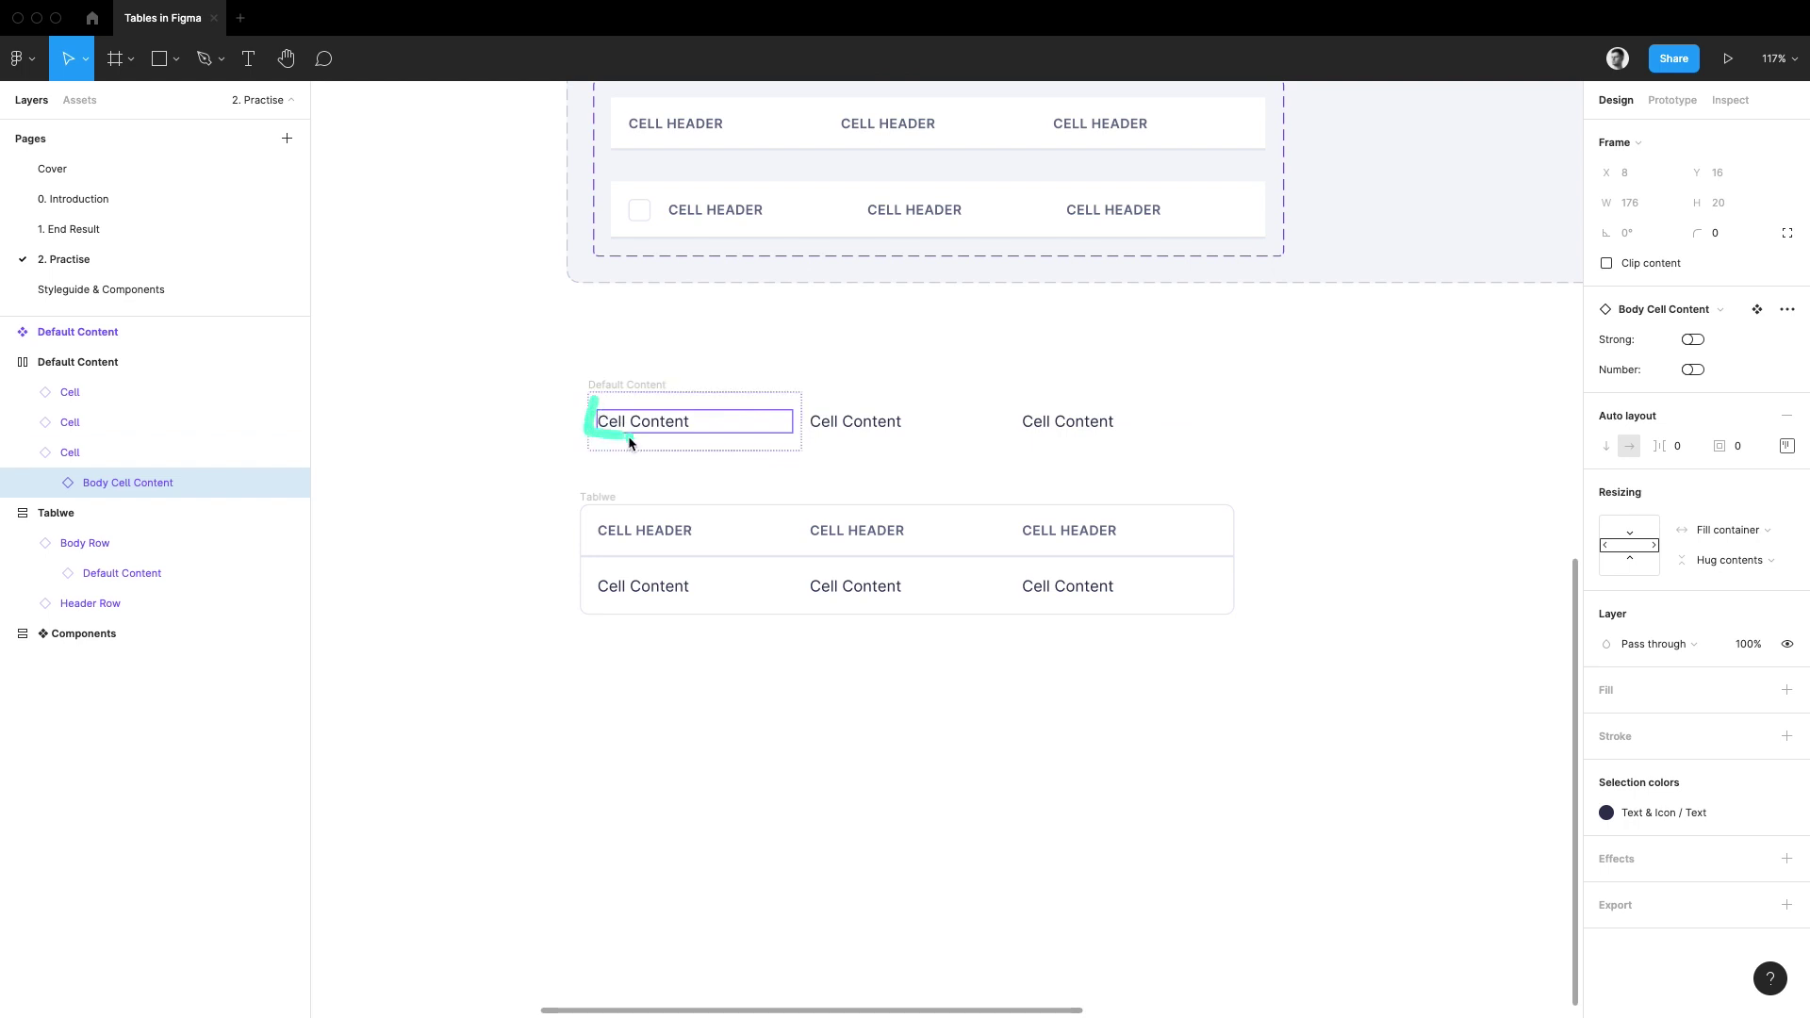
click(1654, 309)
text(Per)
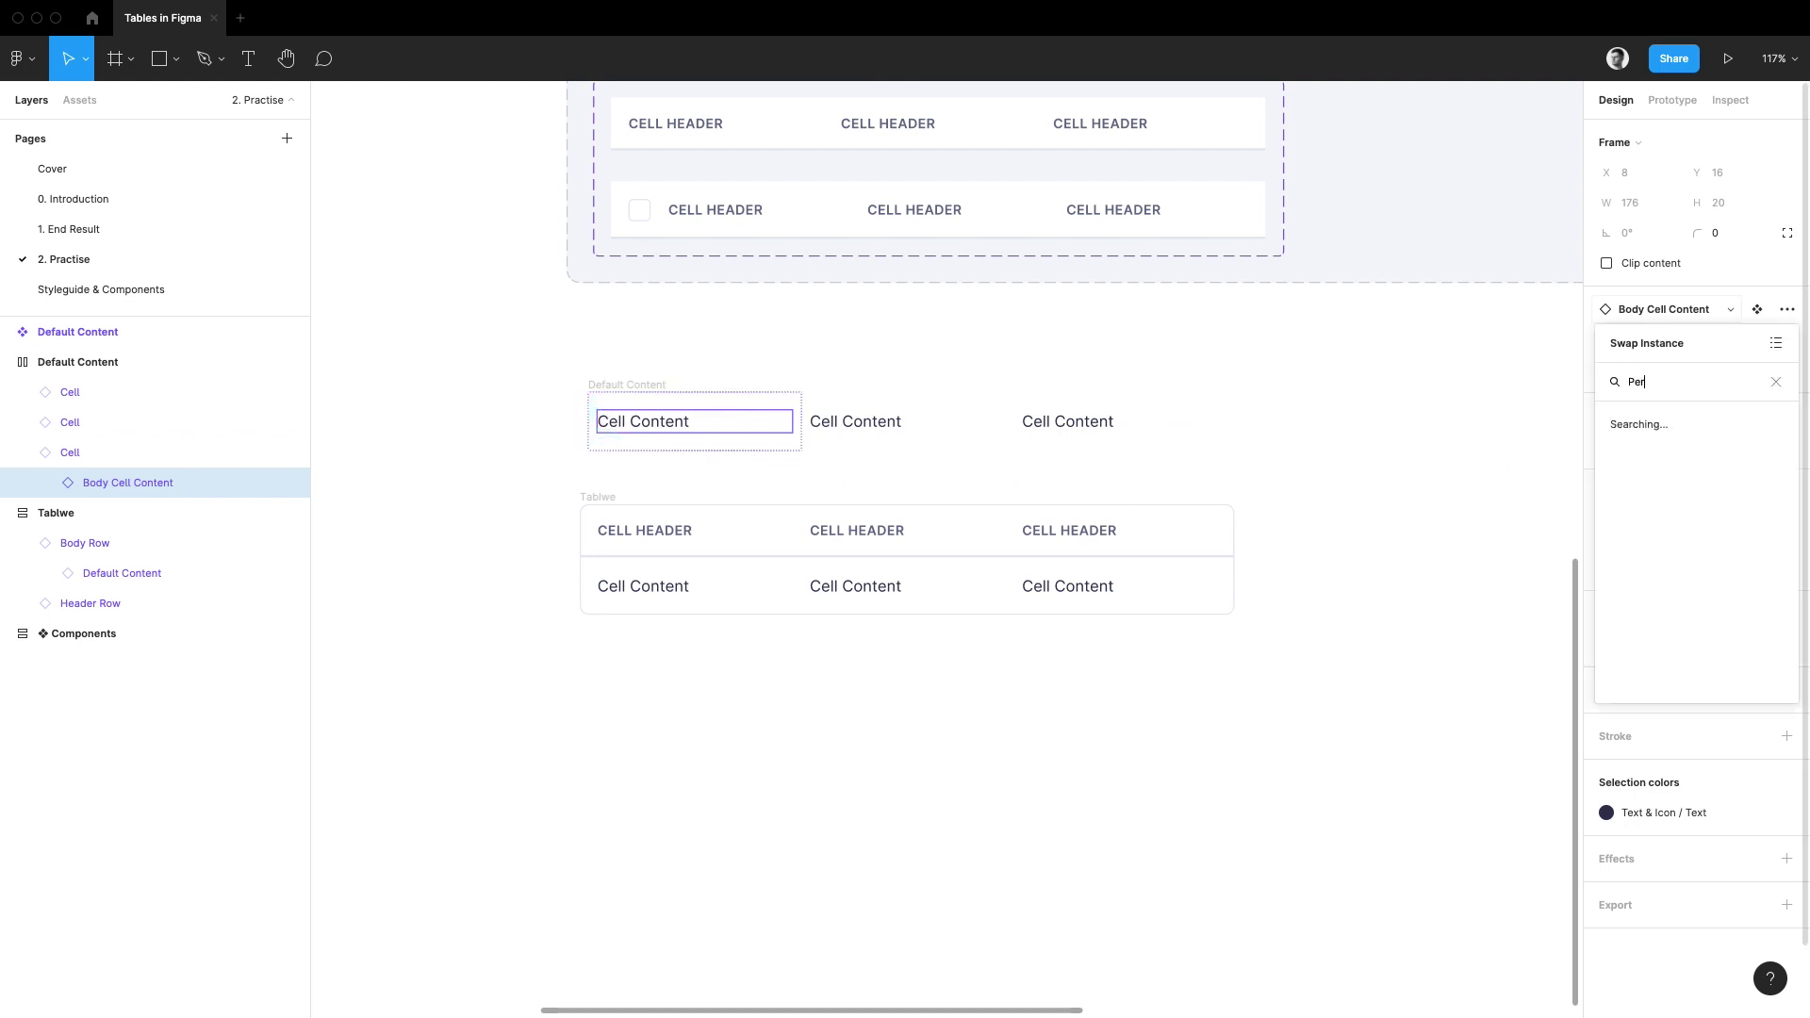
text(son)
key(Return)
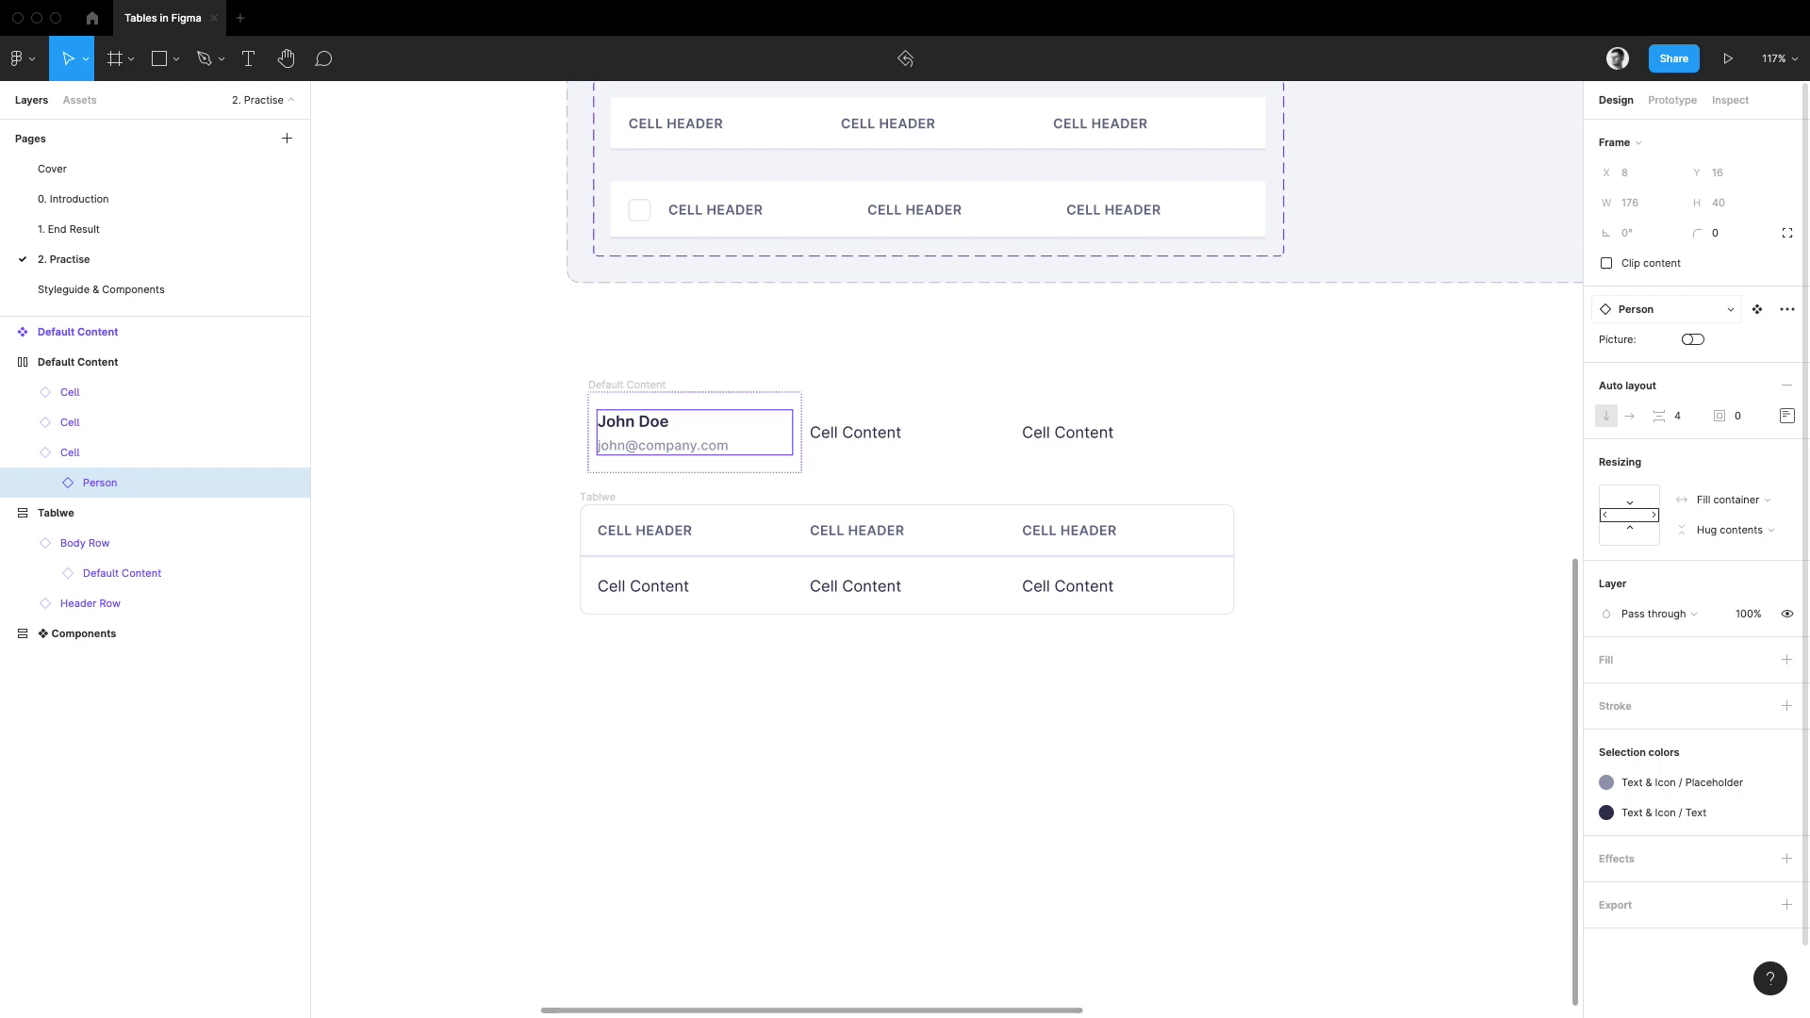
- Compare the Person swap with outlines shown, keep it, and turn on its Picture avatar
key(super+y)
key(super+z)
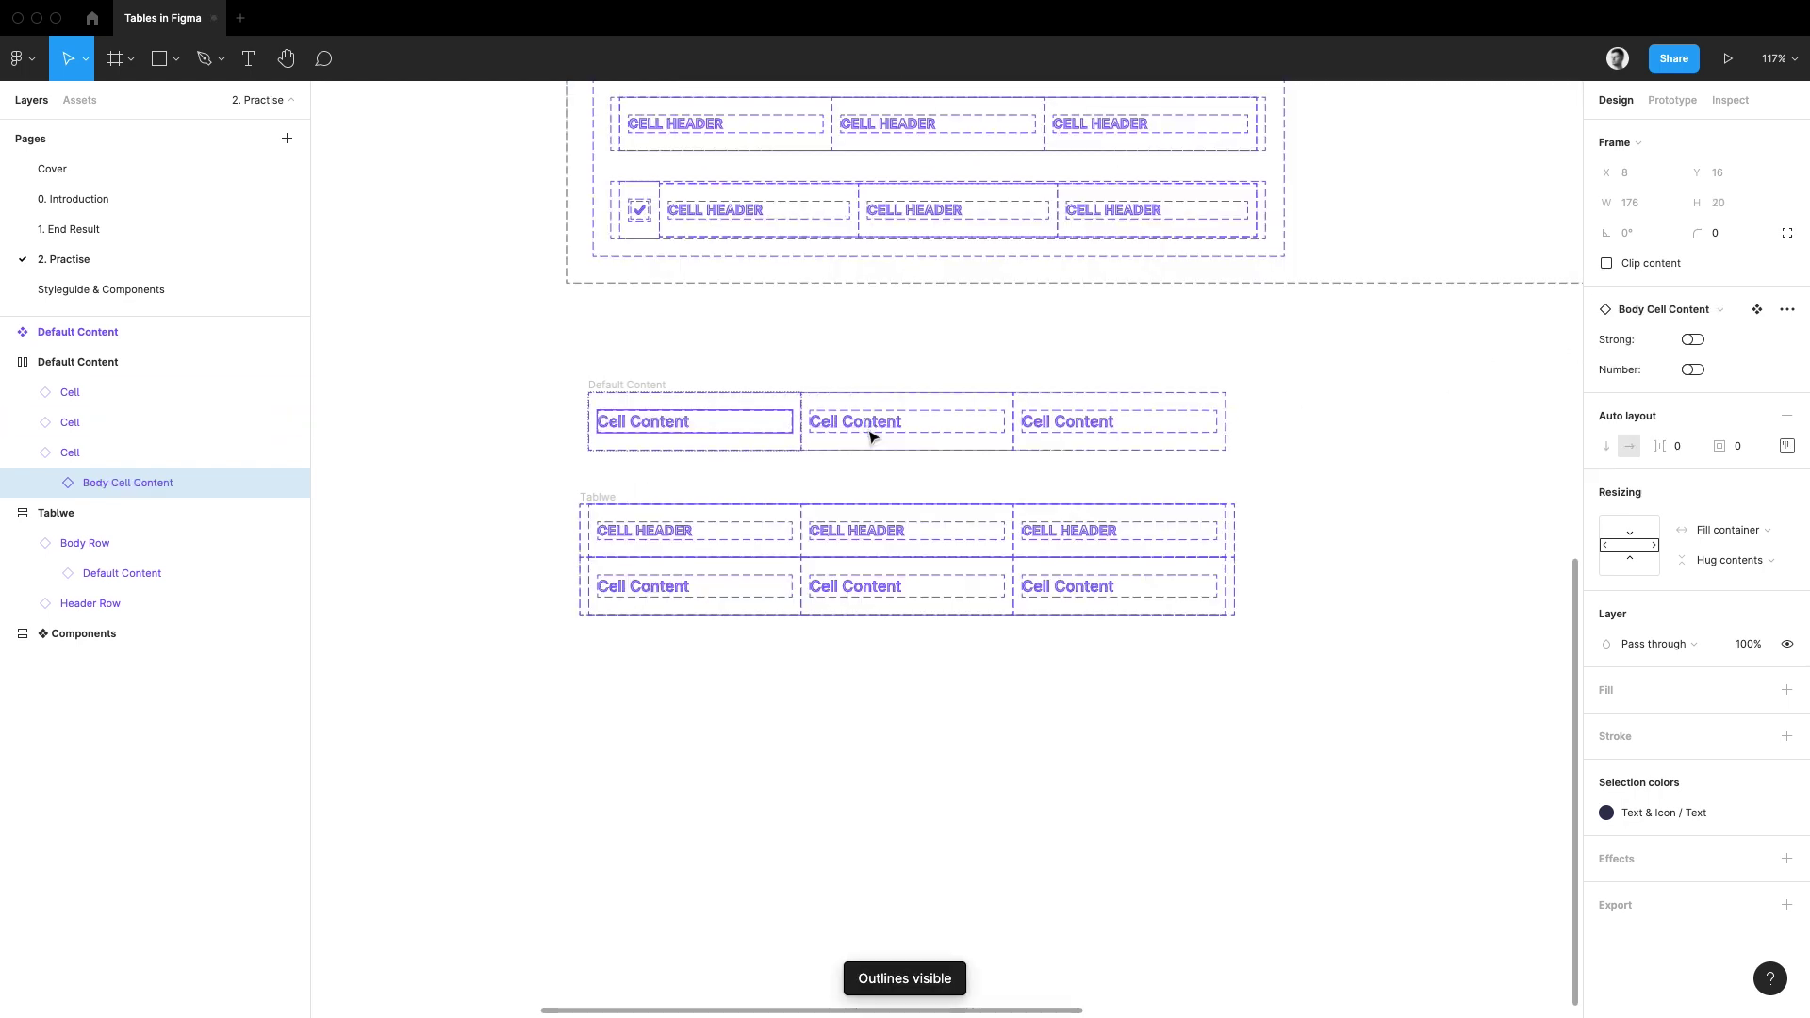
key(super+shift+z)
key(super+z)
key(super+shift+z)
key(super+z)
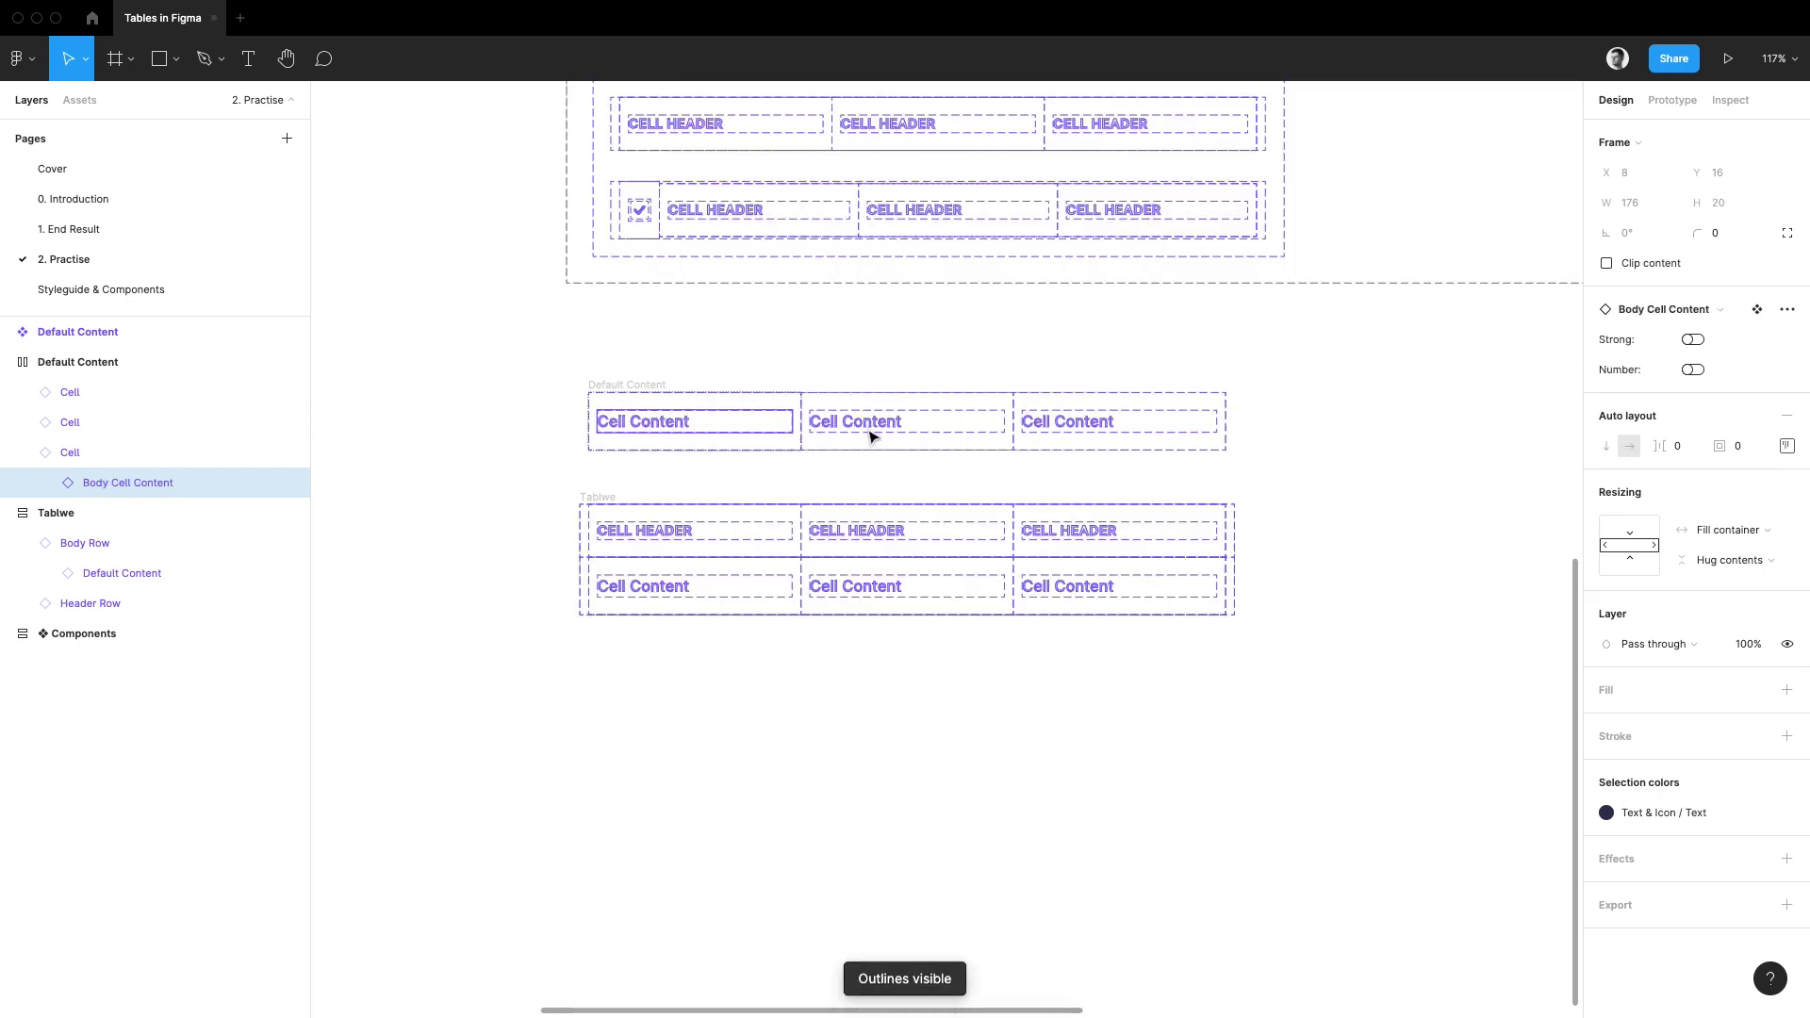
key(super+shift+z)
key(super+y)
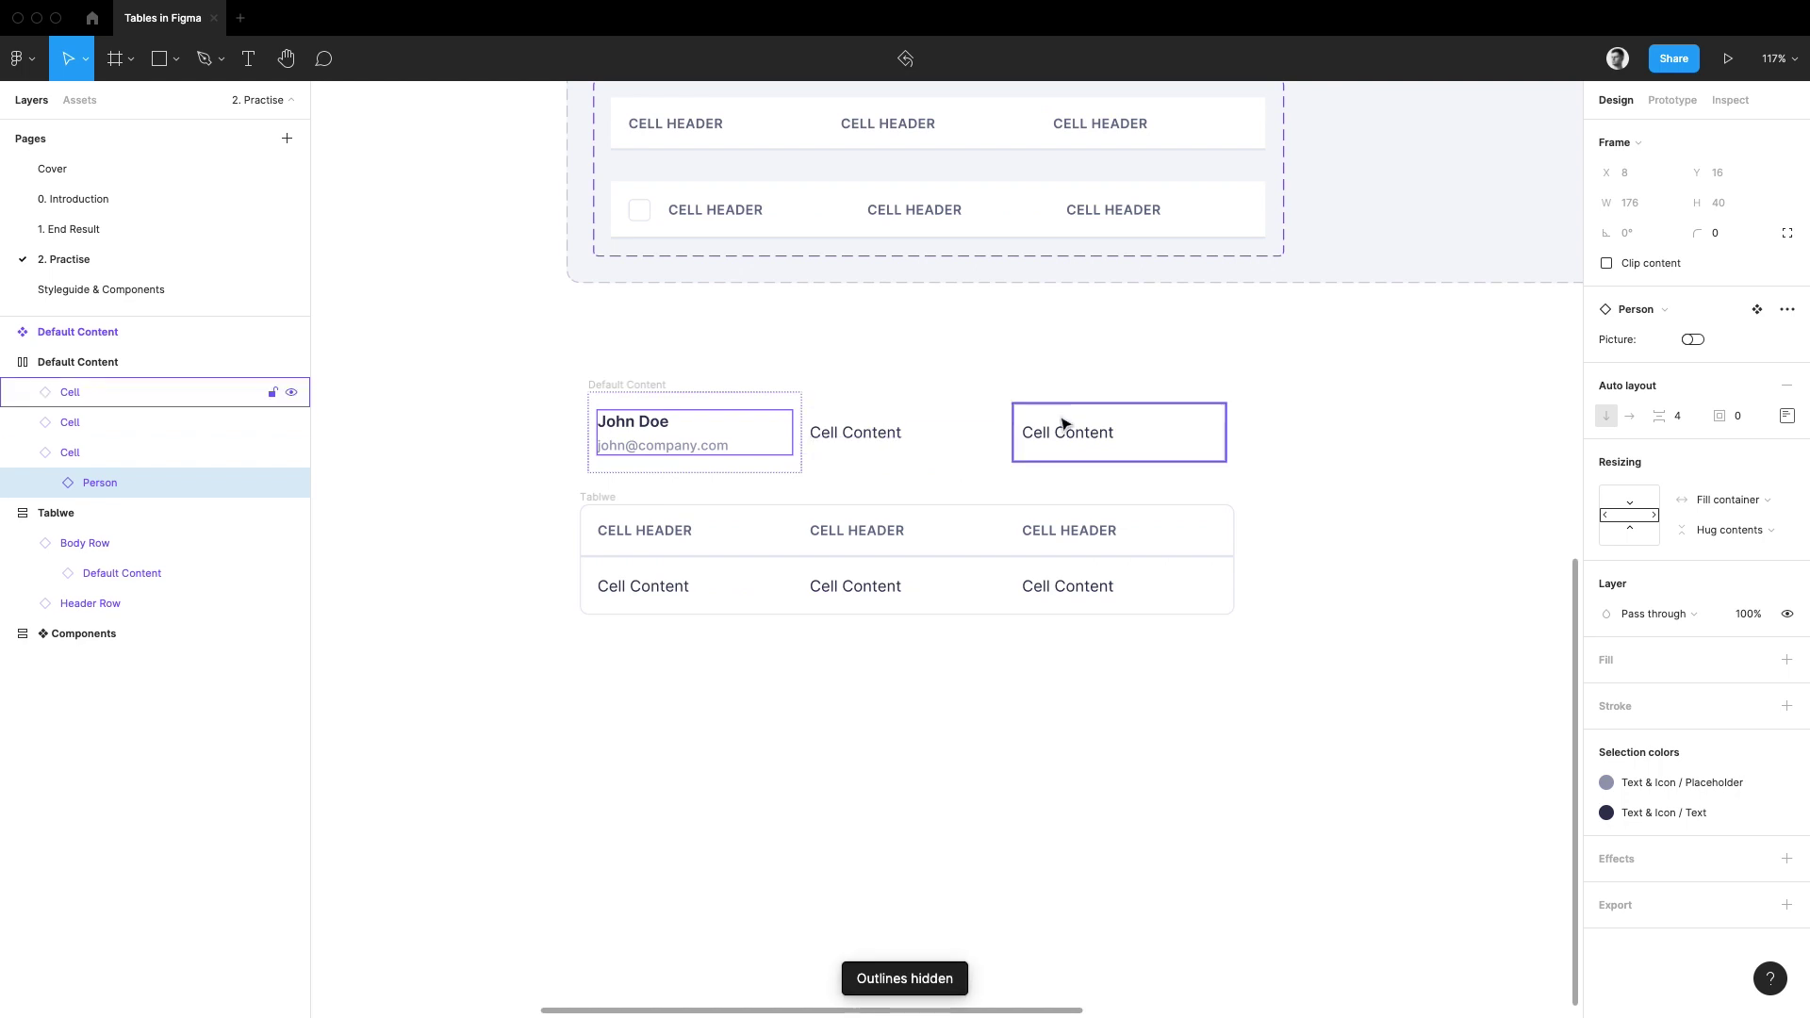
mouse_move(1595, 279)
mouse_down()
mouse_move(1569, 279)
mouse_move(1562, 357)
mouse_move(1643, 353)
mouse_up()
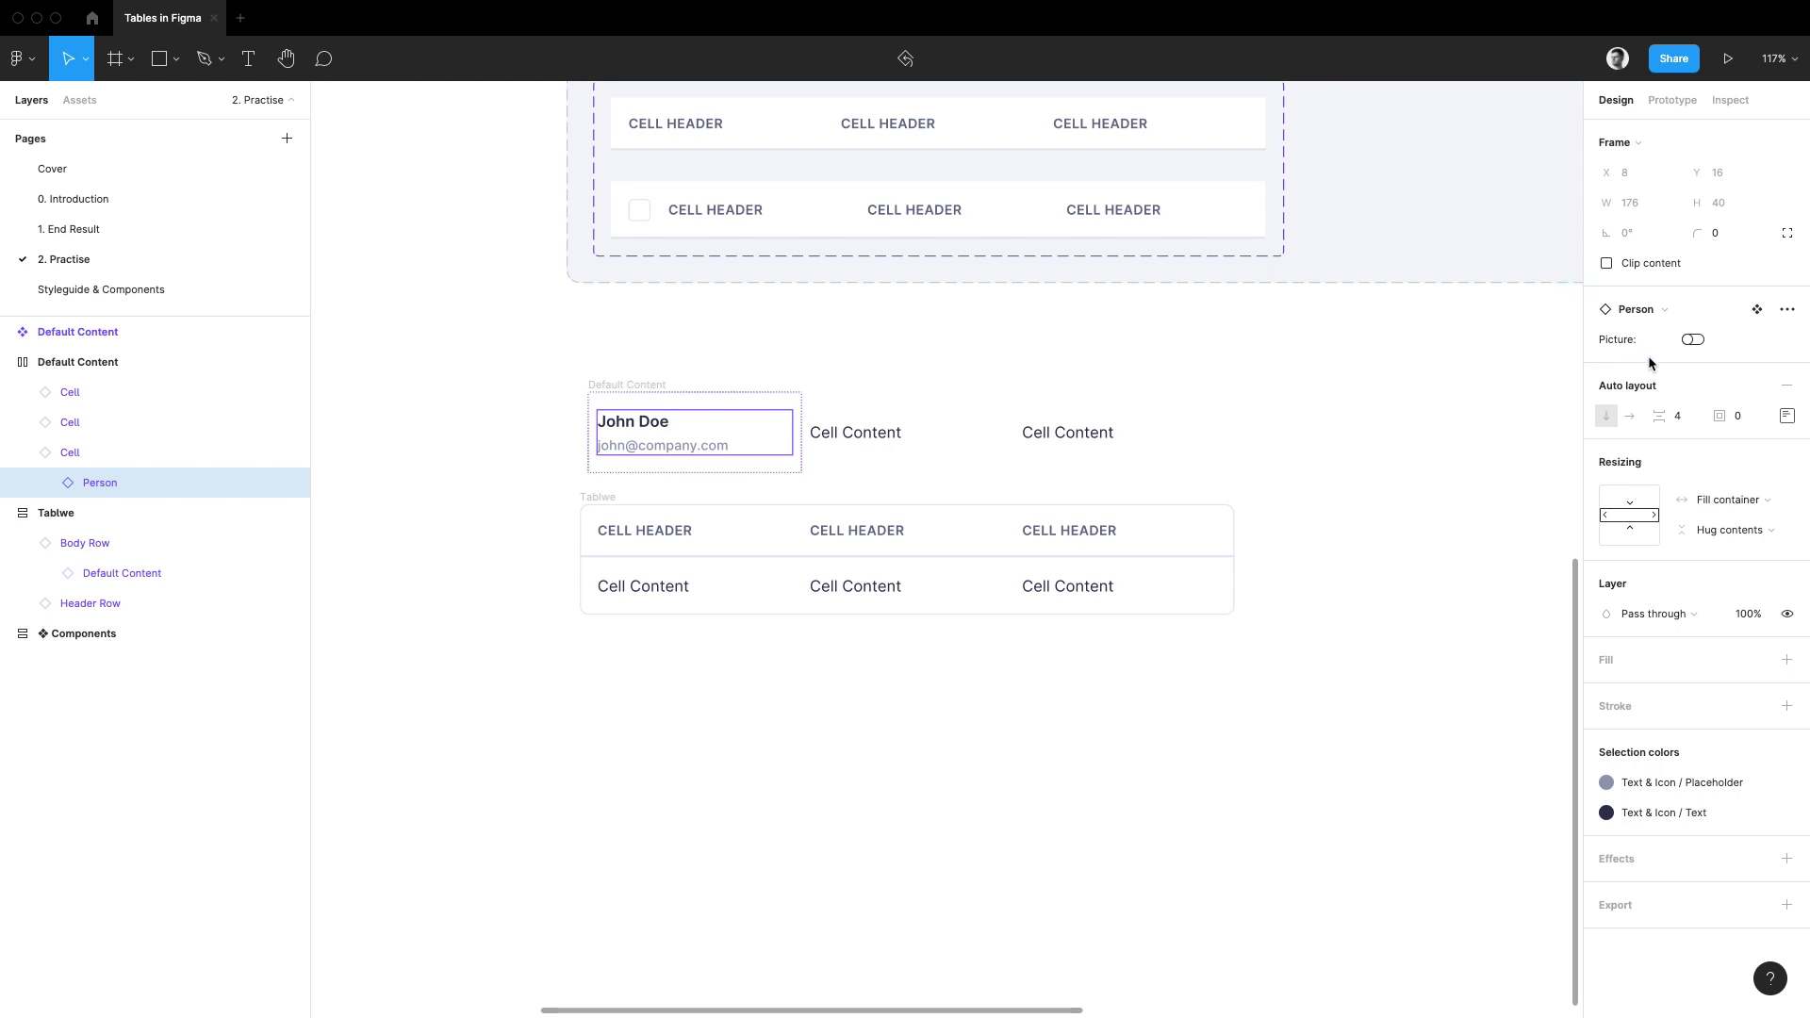
click(1693, 339)
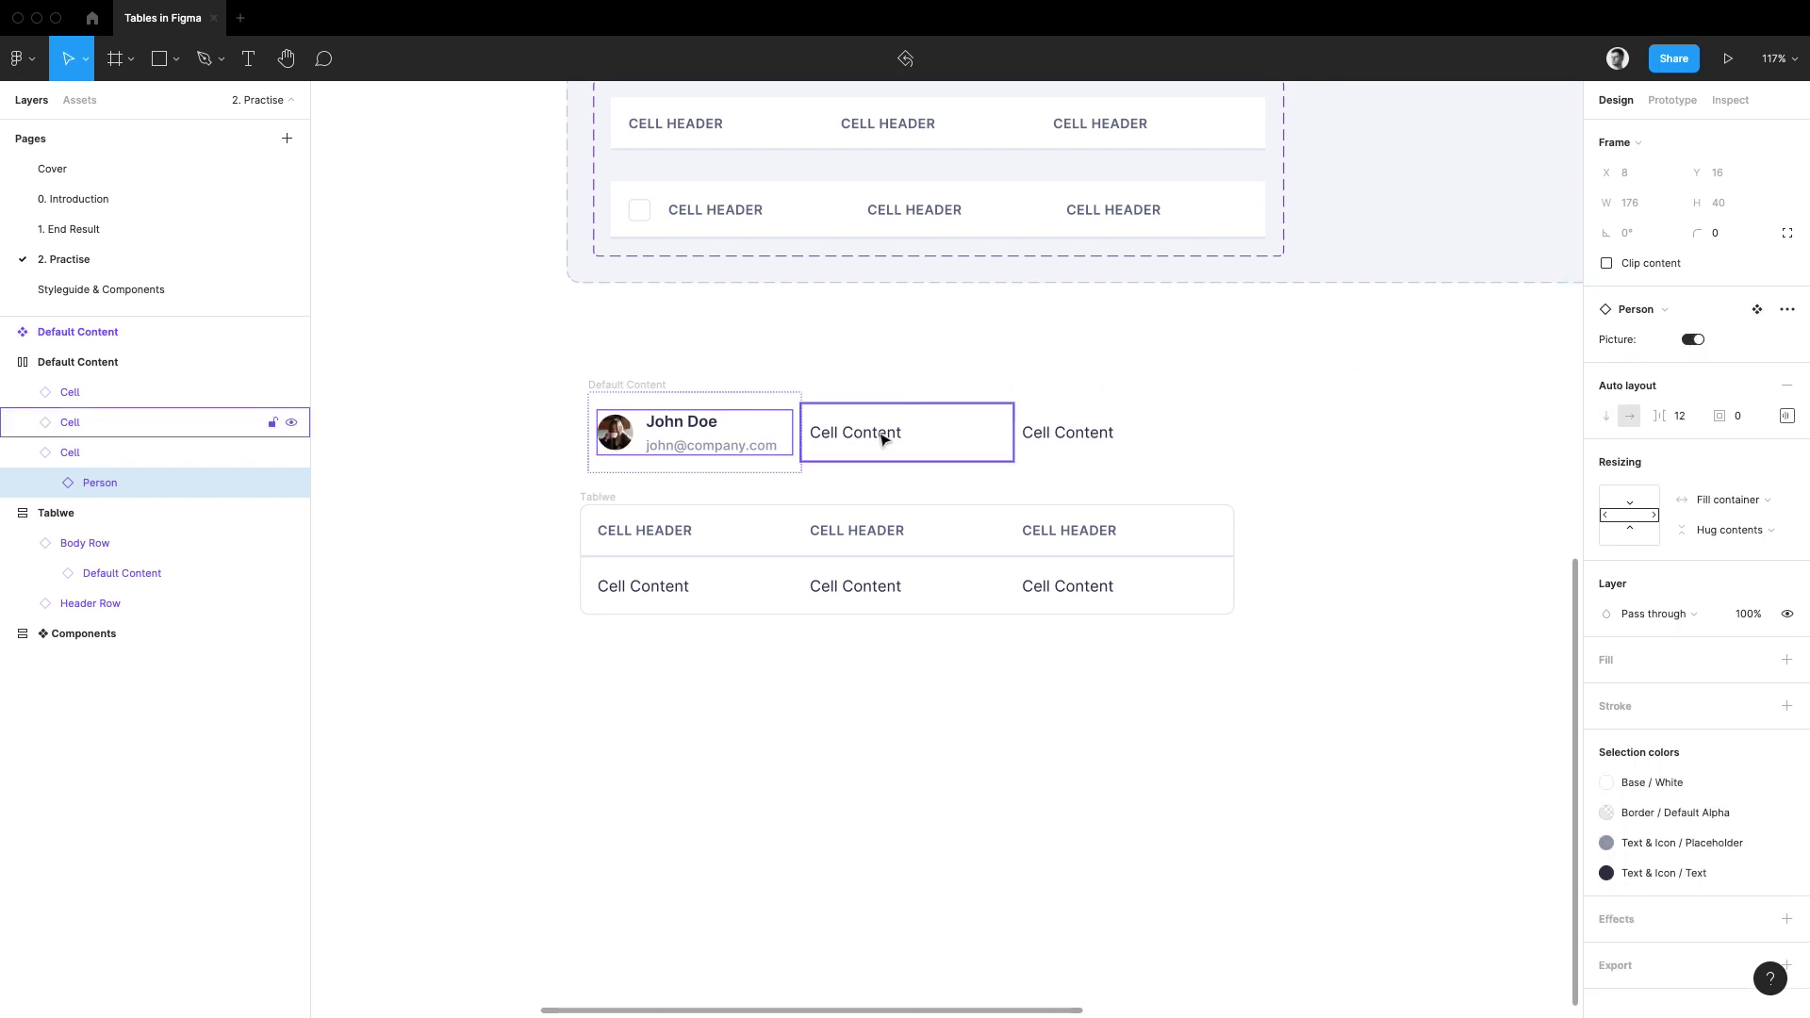
- Swap the second cell's content for the Star rating component
click(880, 433)
click(1690, 315)
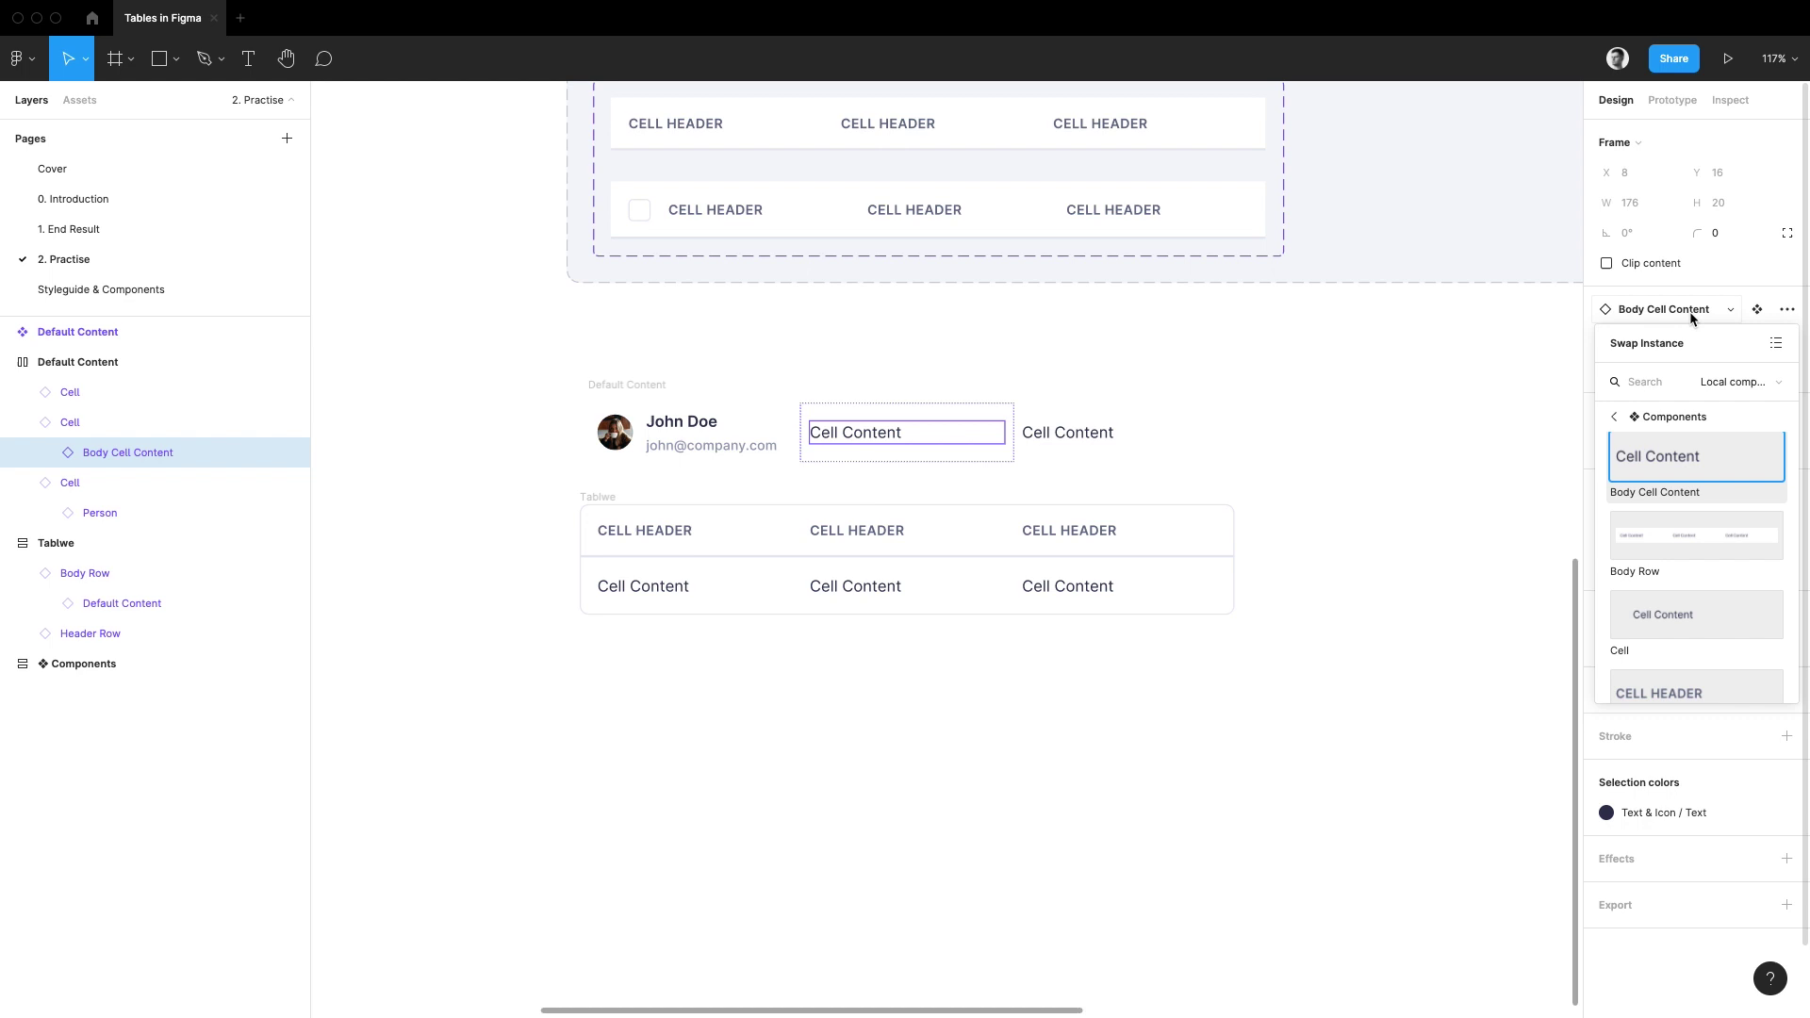
text(Star)
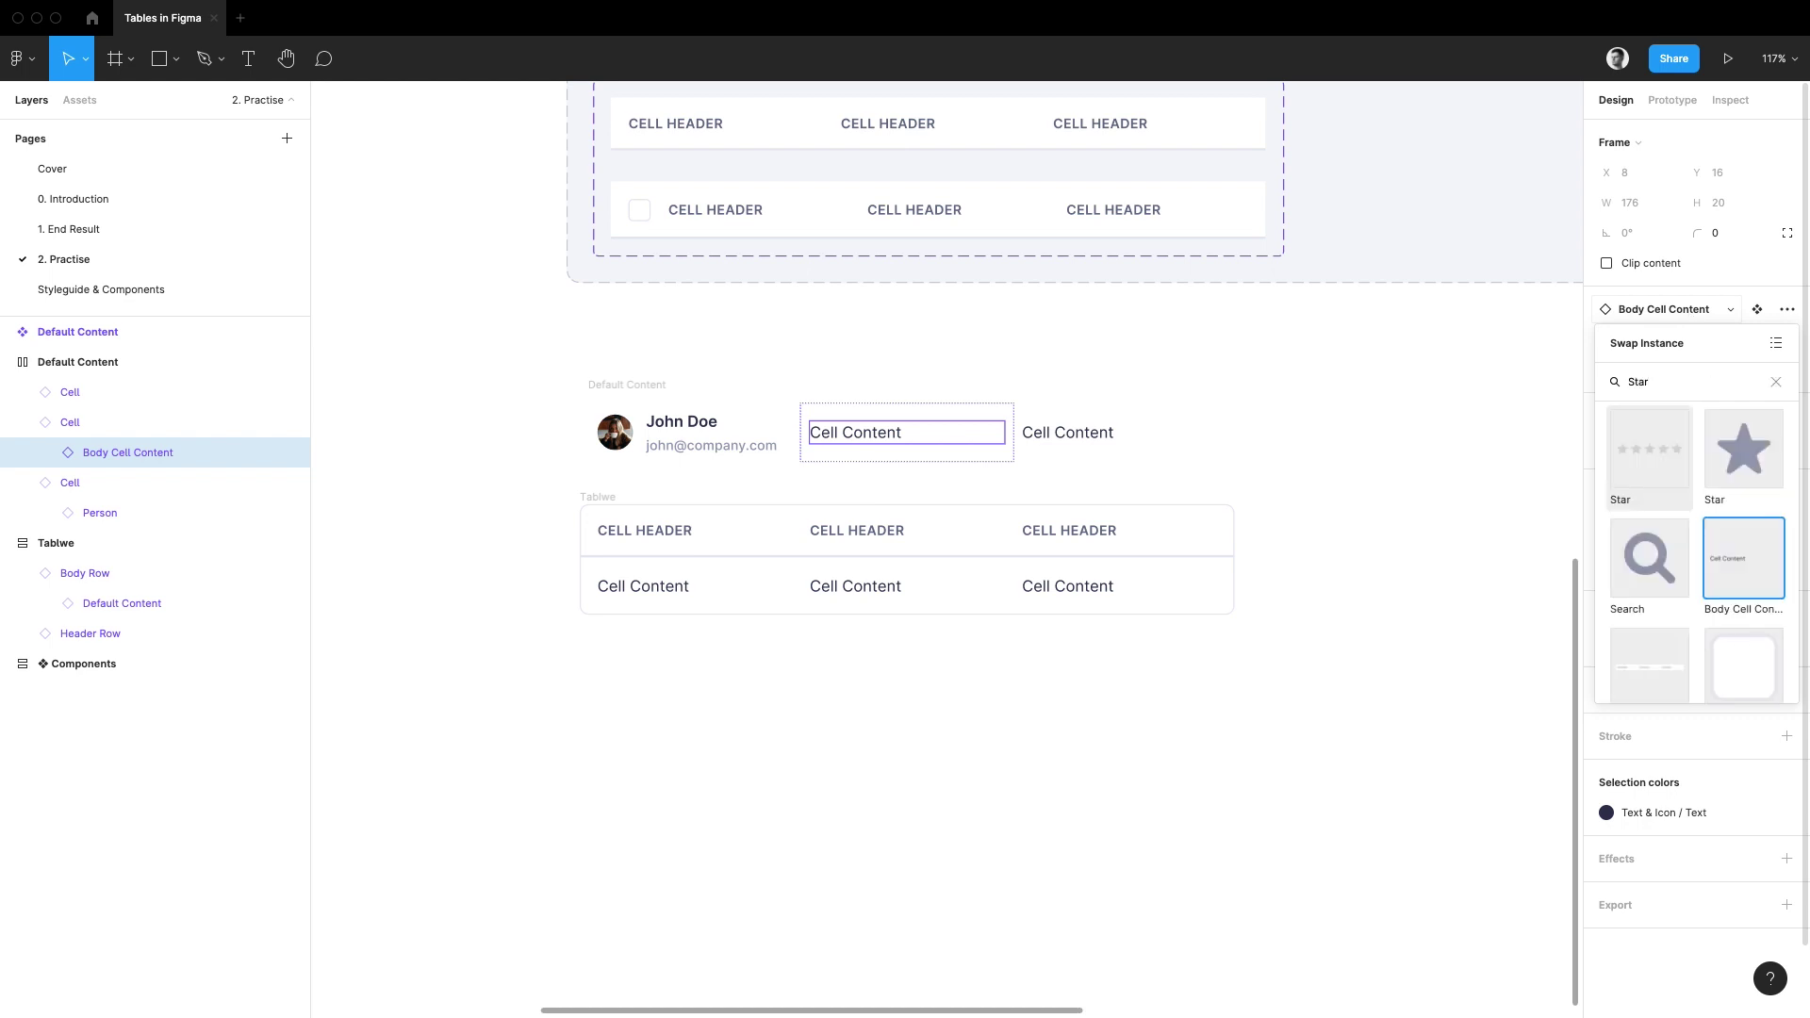
click(1648, 449)
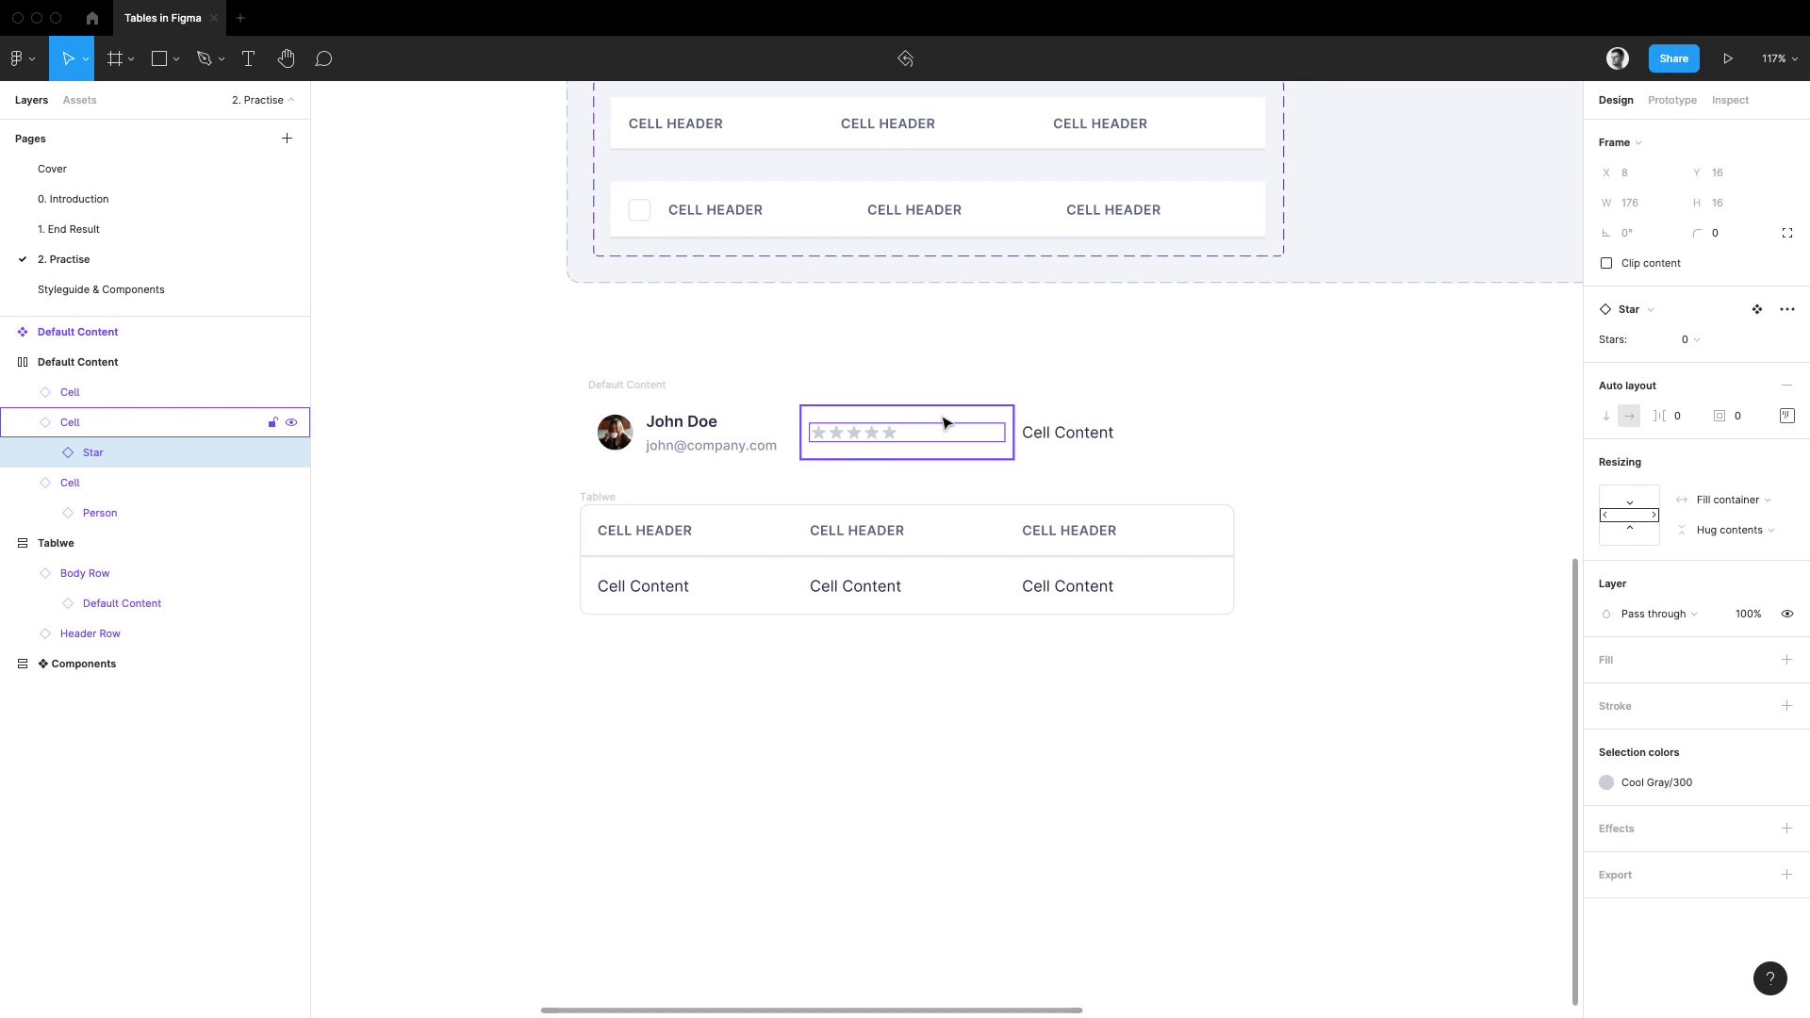
- Set the star rating's parent Cell width to Hug contents, giving 96 by 48
click(1673, 58)
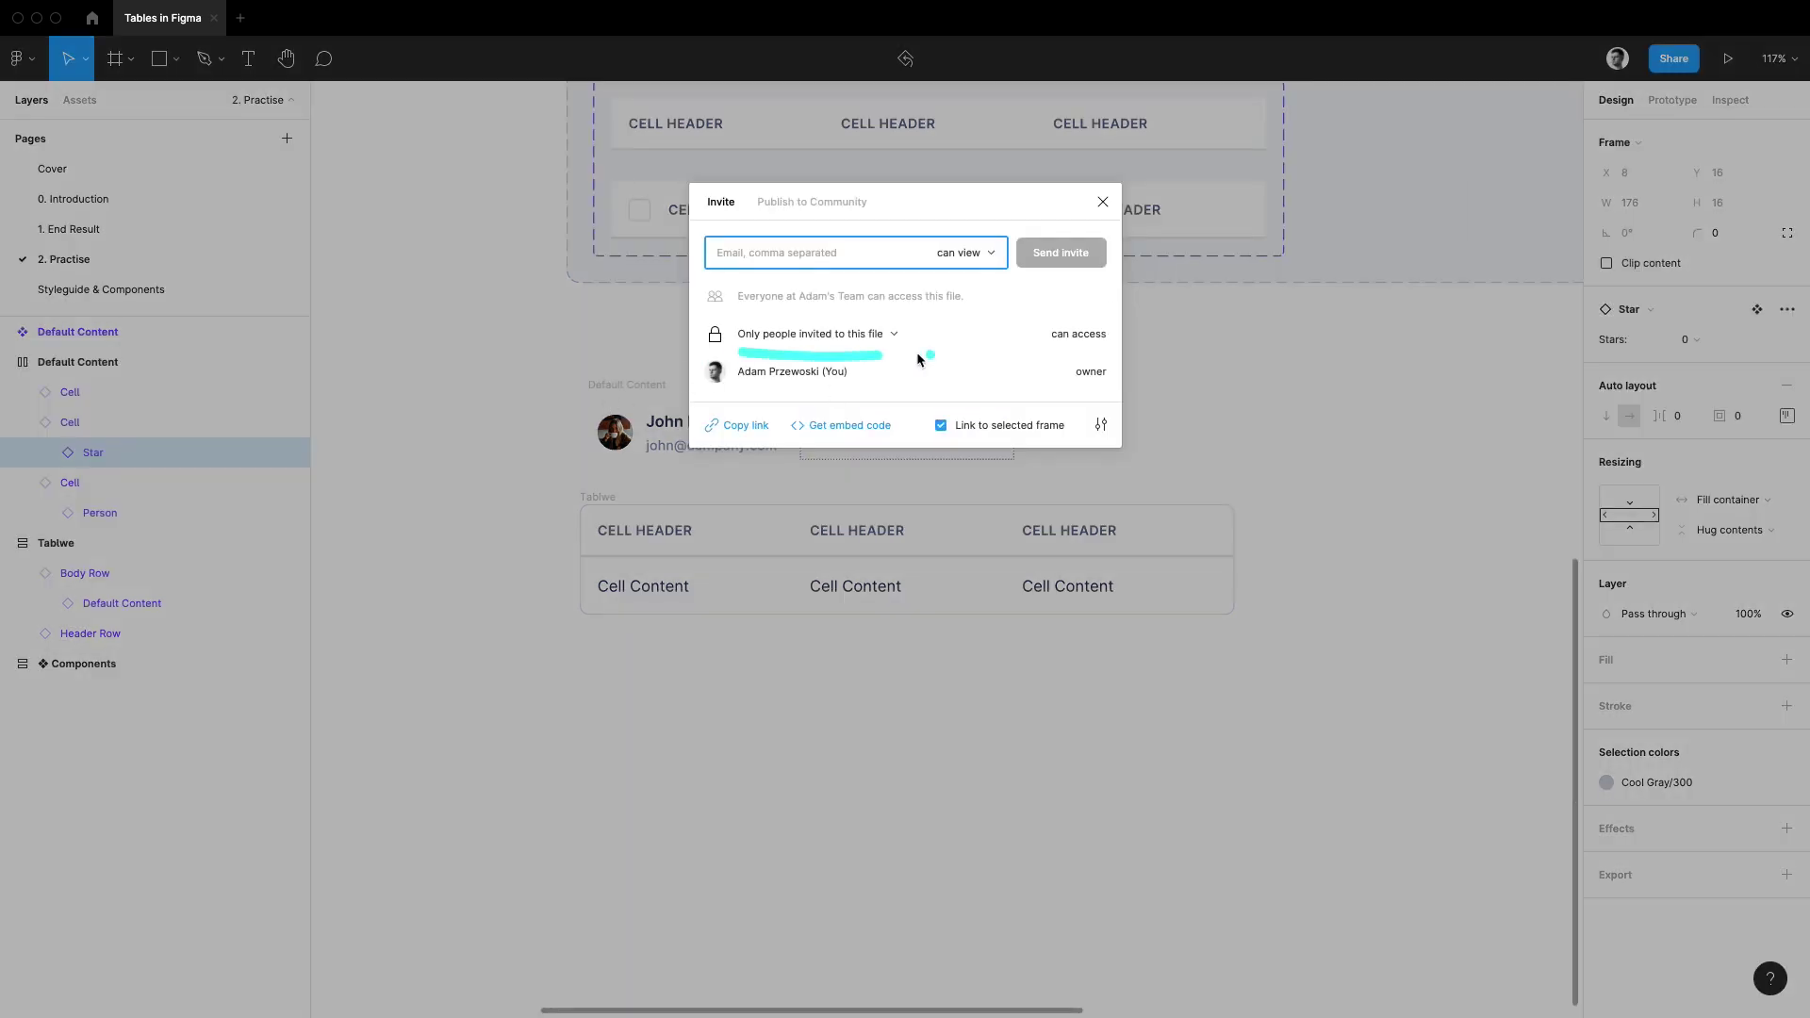
click(1220, 360)
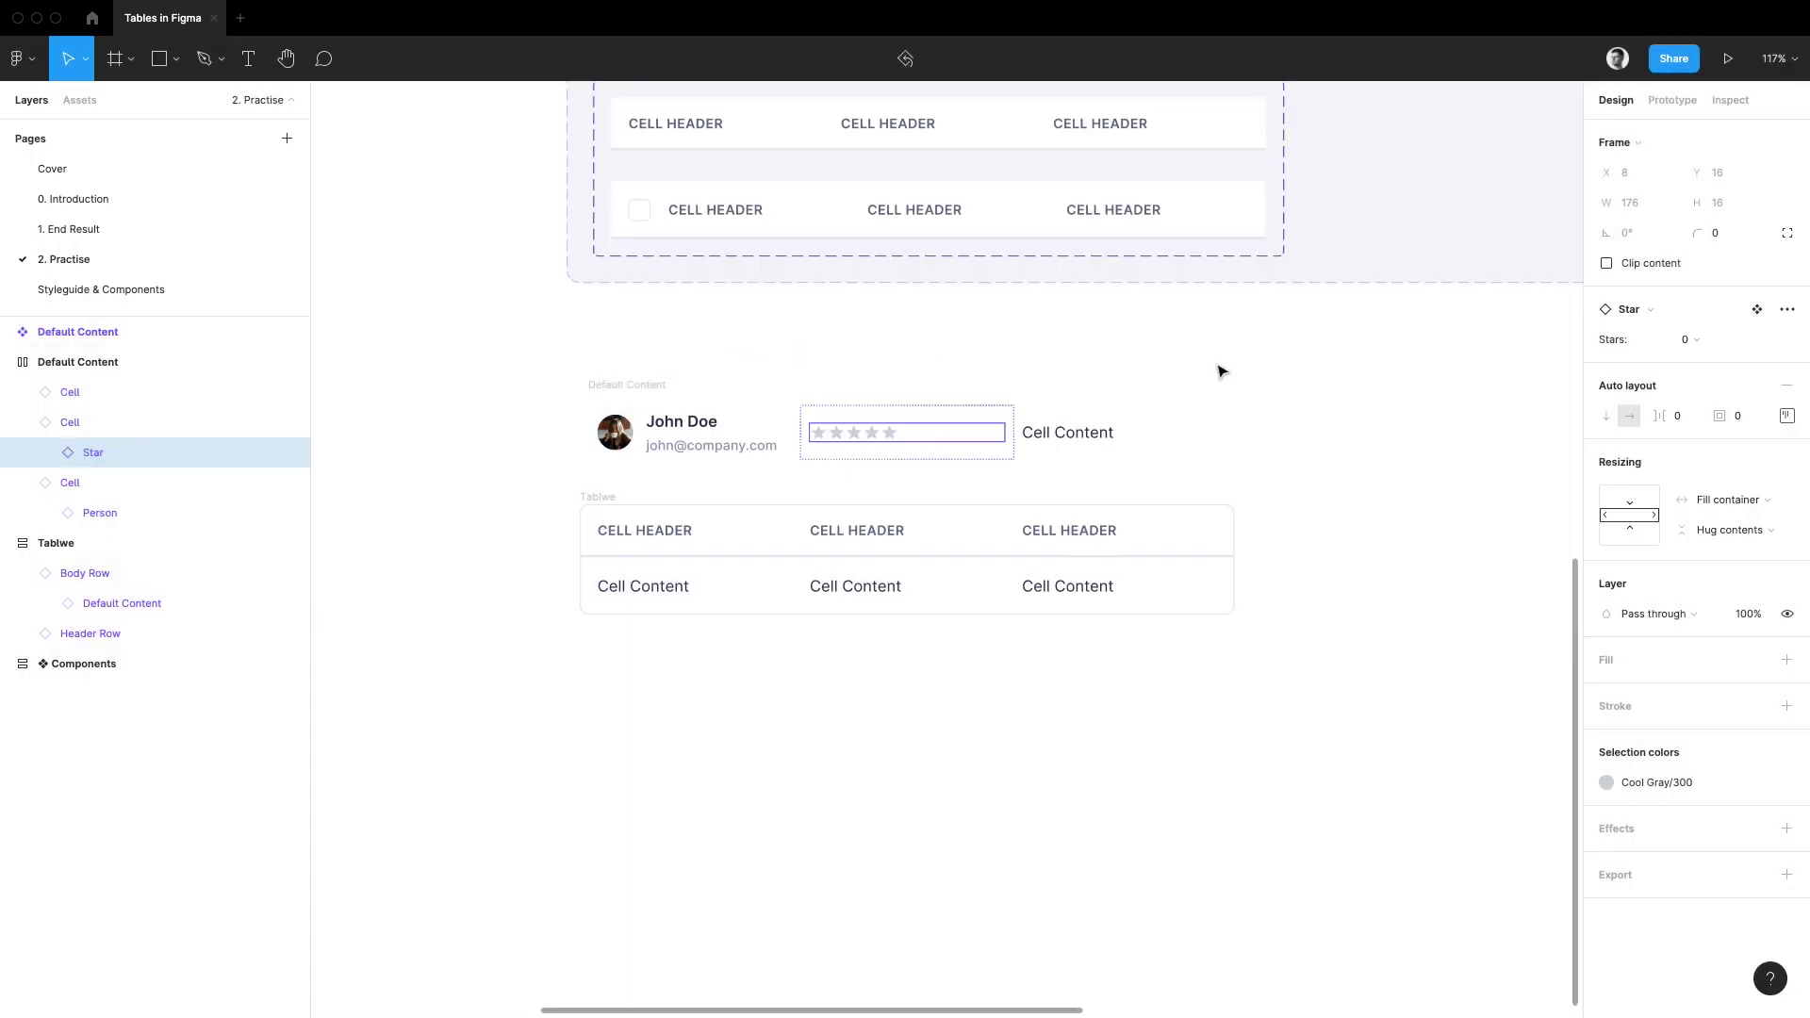
click(122, 420)
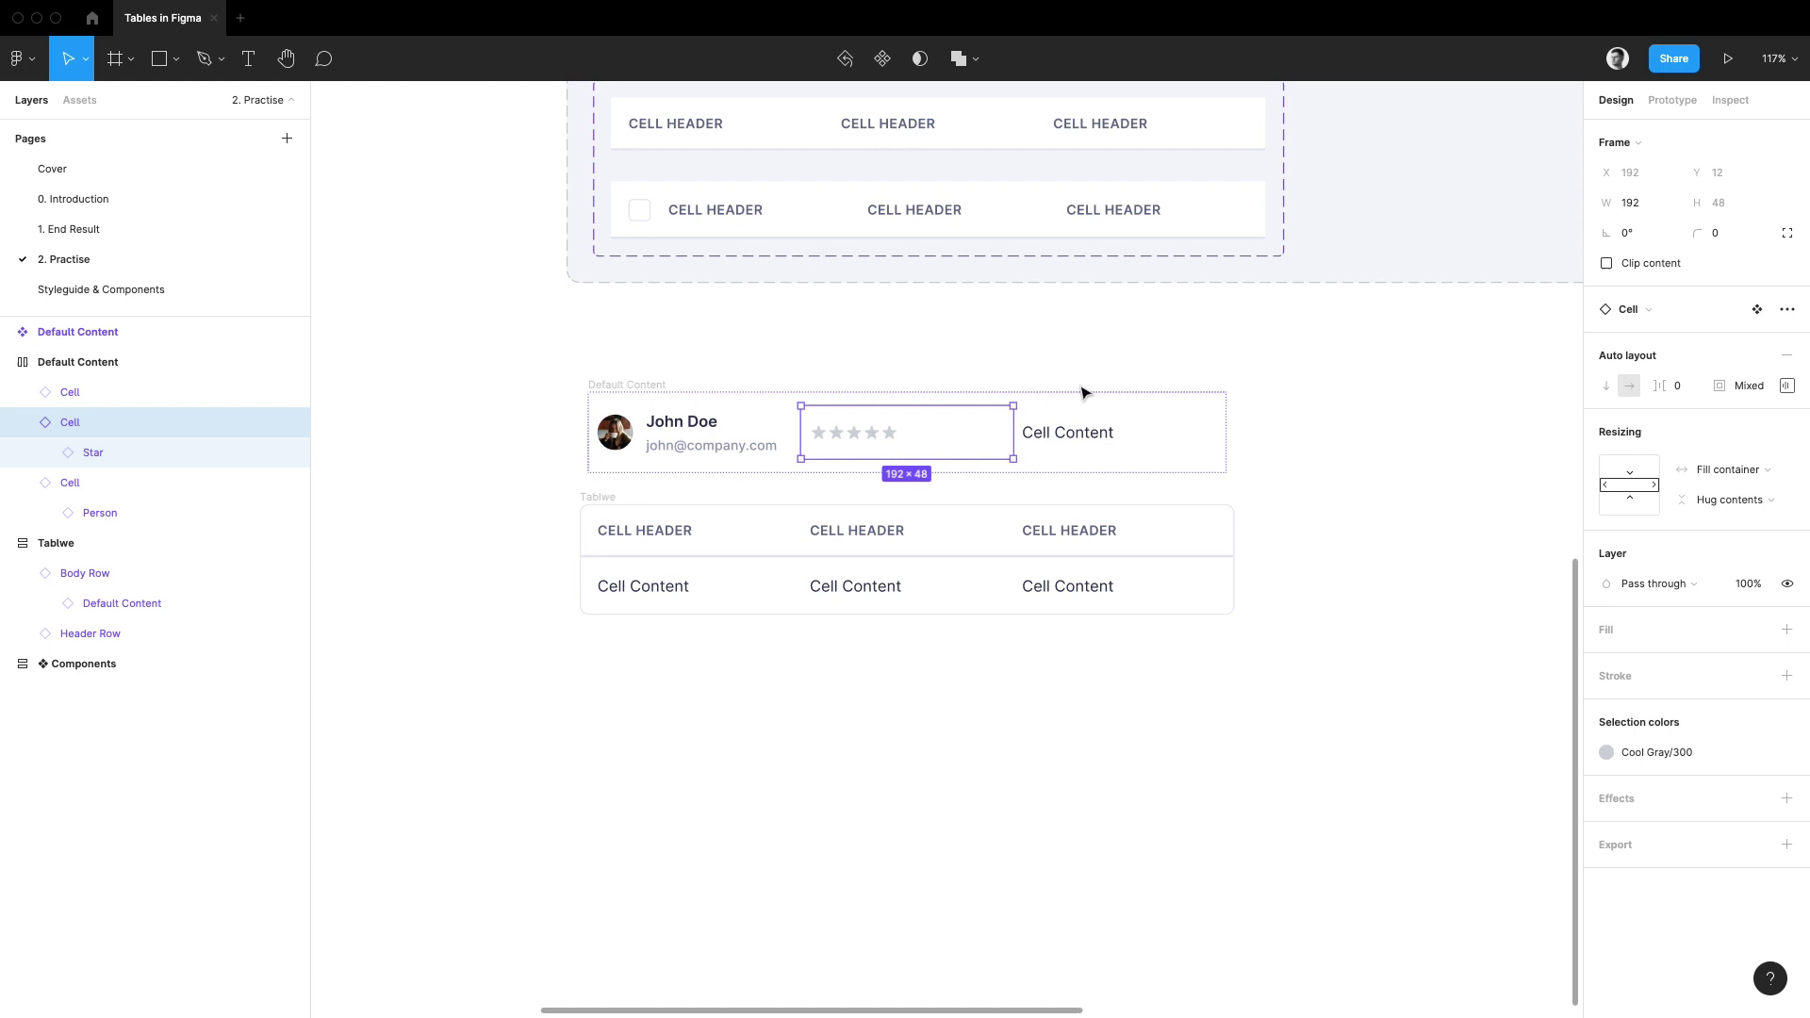
click(921, 403)
drag(913, 411, 912, 481)
click(1732, 470)
click(1735, 448)
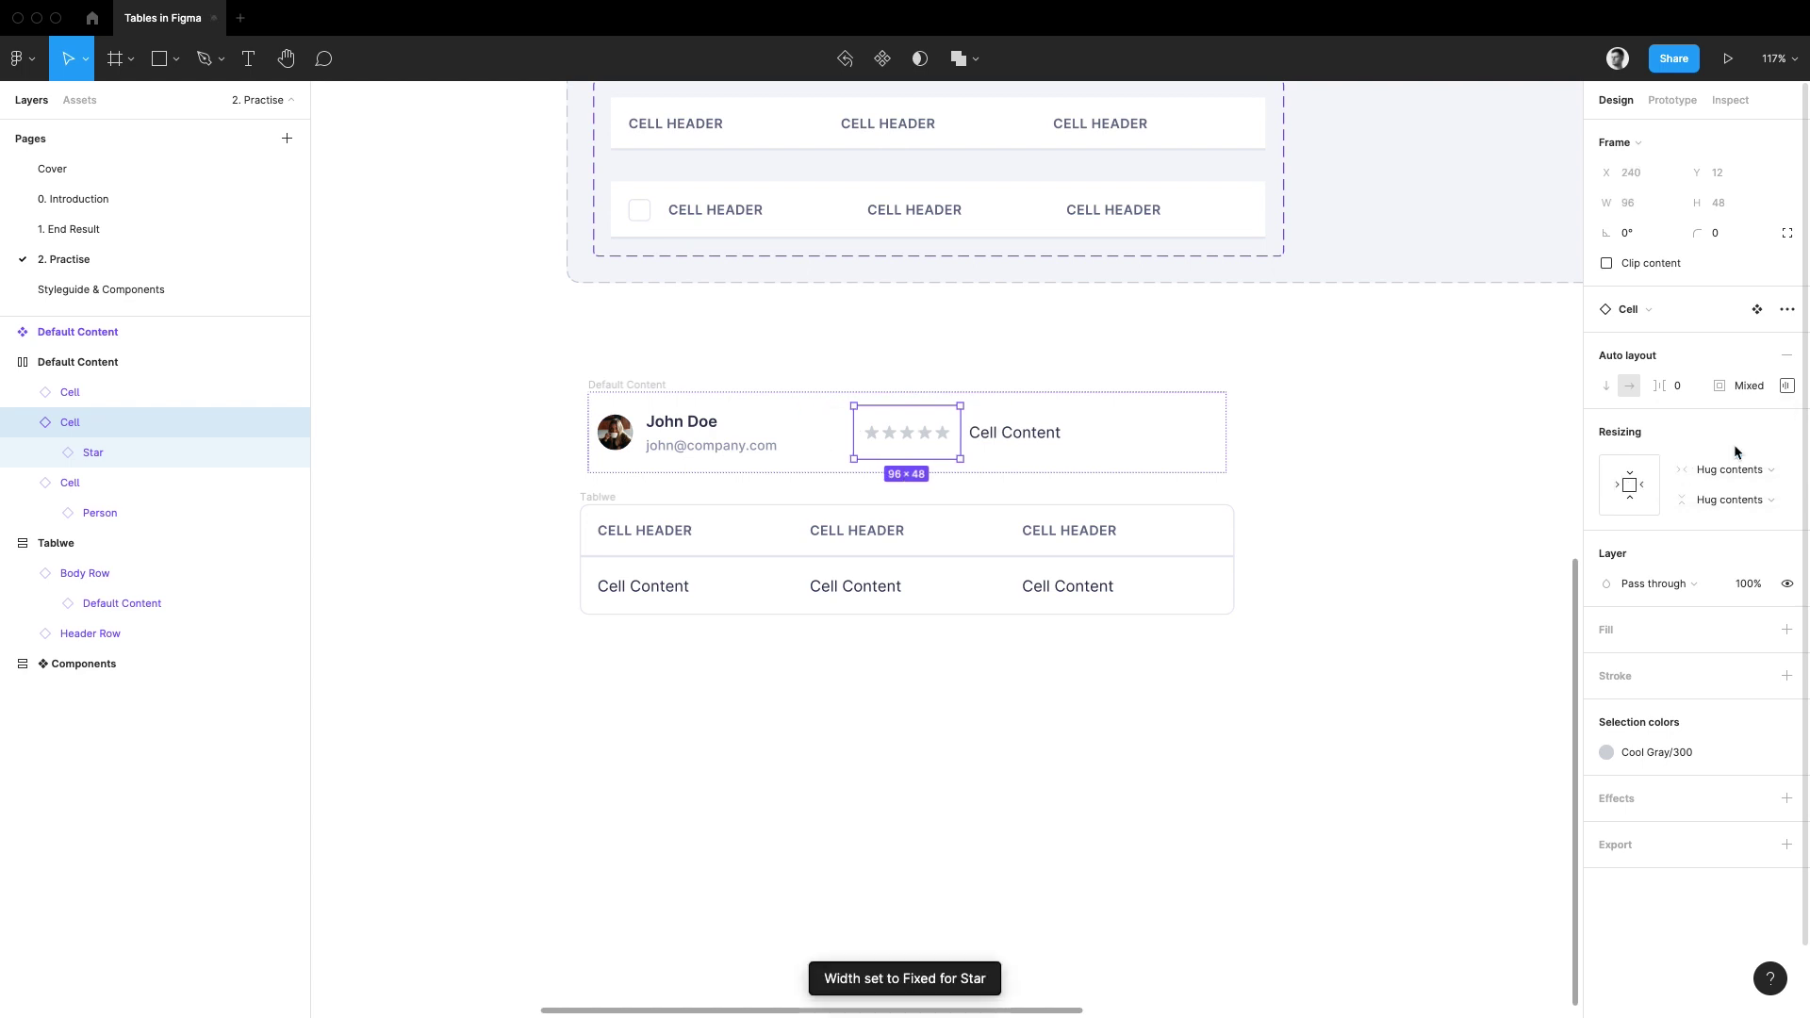
- Swap the third cell's Body Cell Content for the Pill component
click(1034, 435)
double_click(1034, 435)
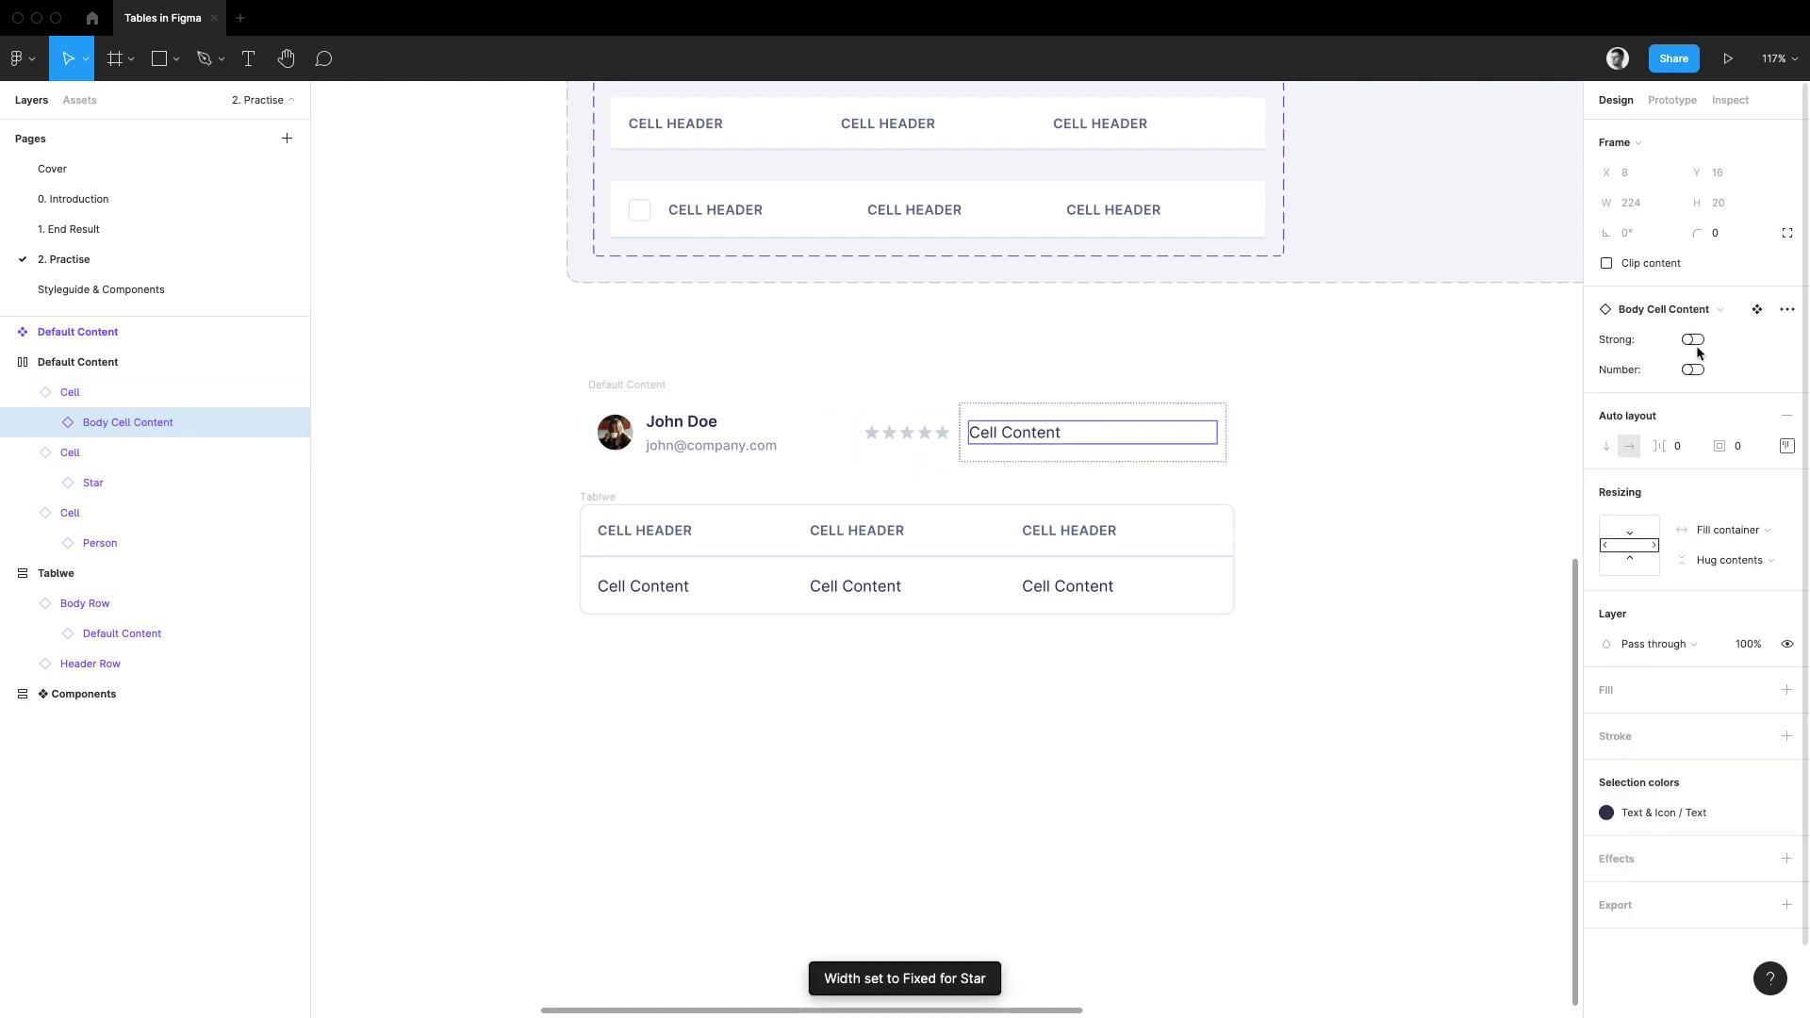
click(1730, 309)
text(Pill)
key(Return)
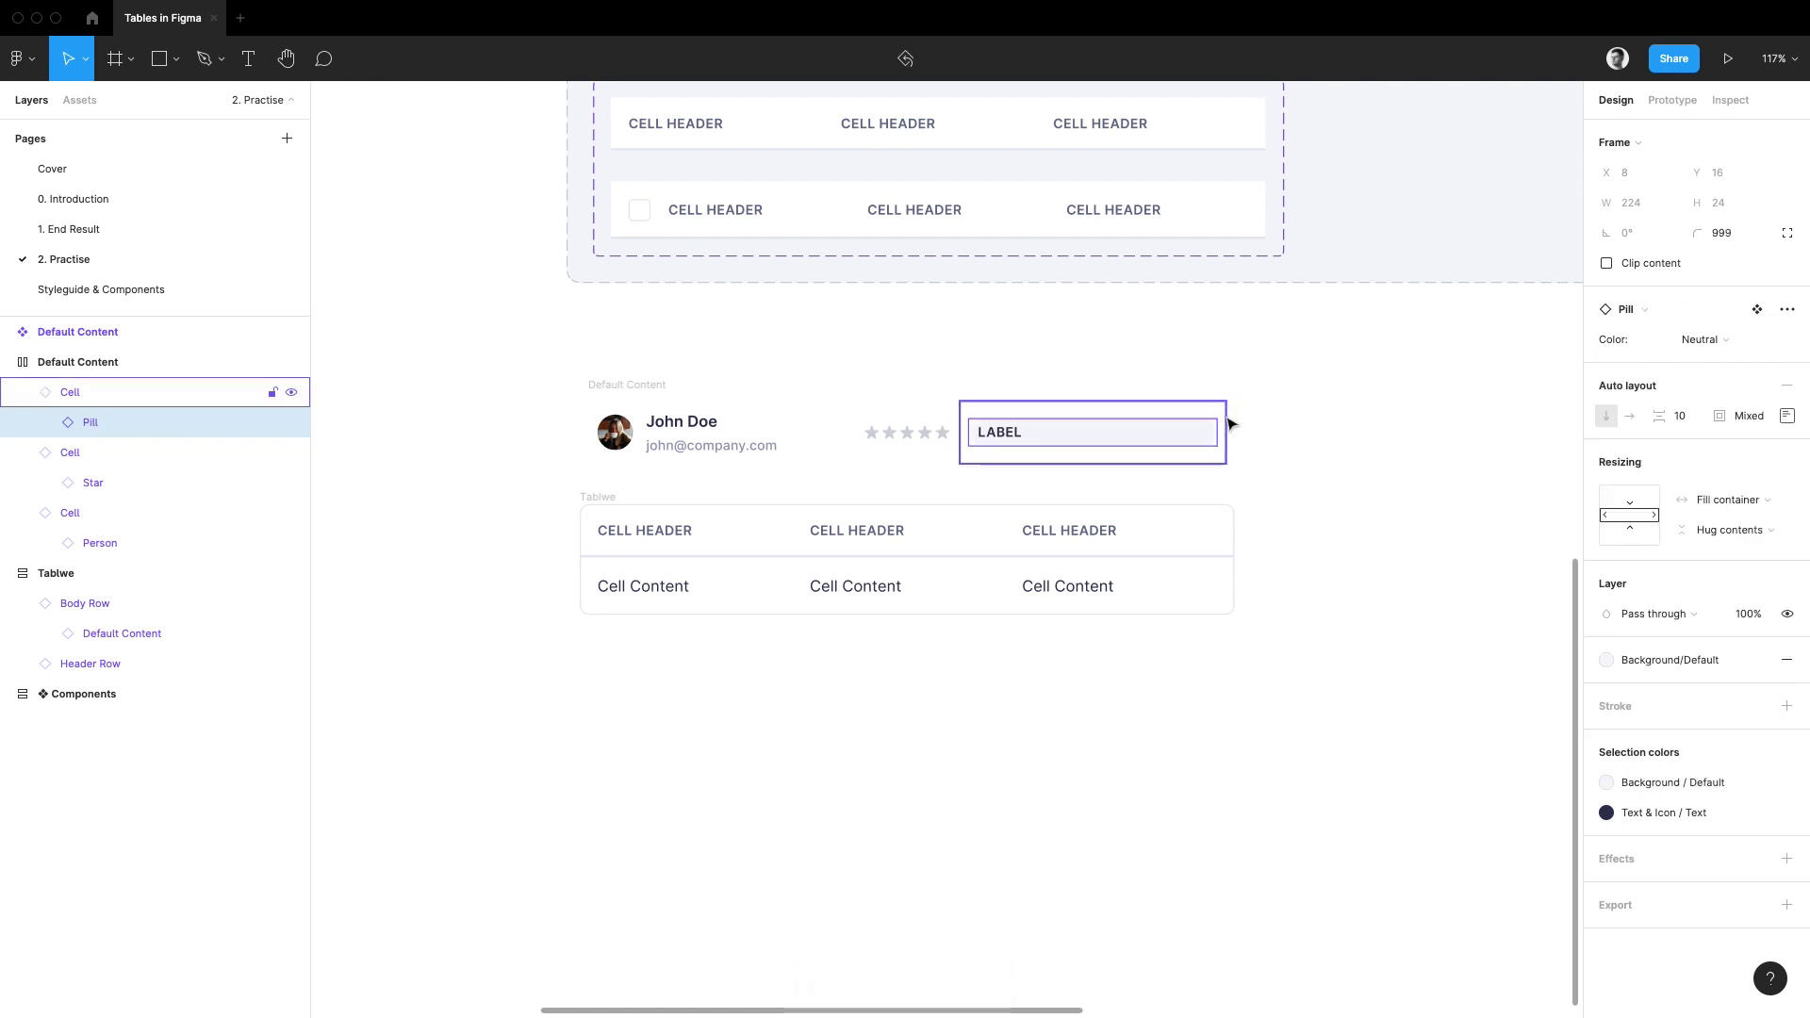
- Set the LABEL pill's width to Hug contents so it spans 56 by 24
click(1742, 501)
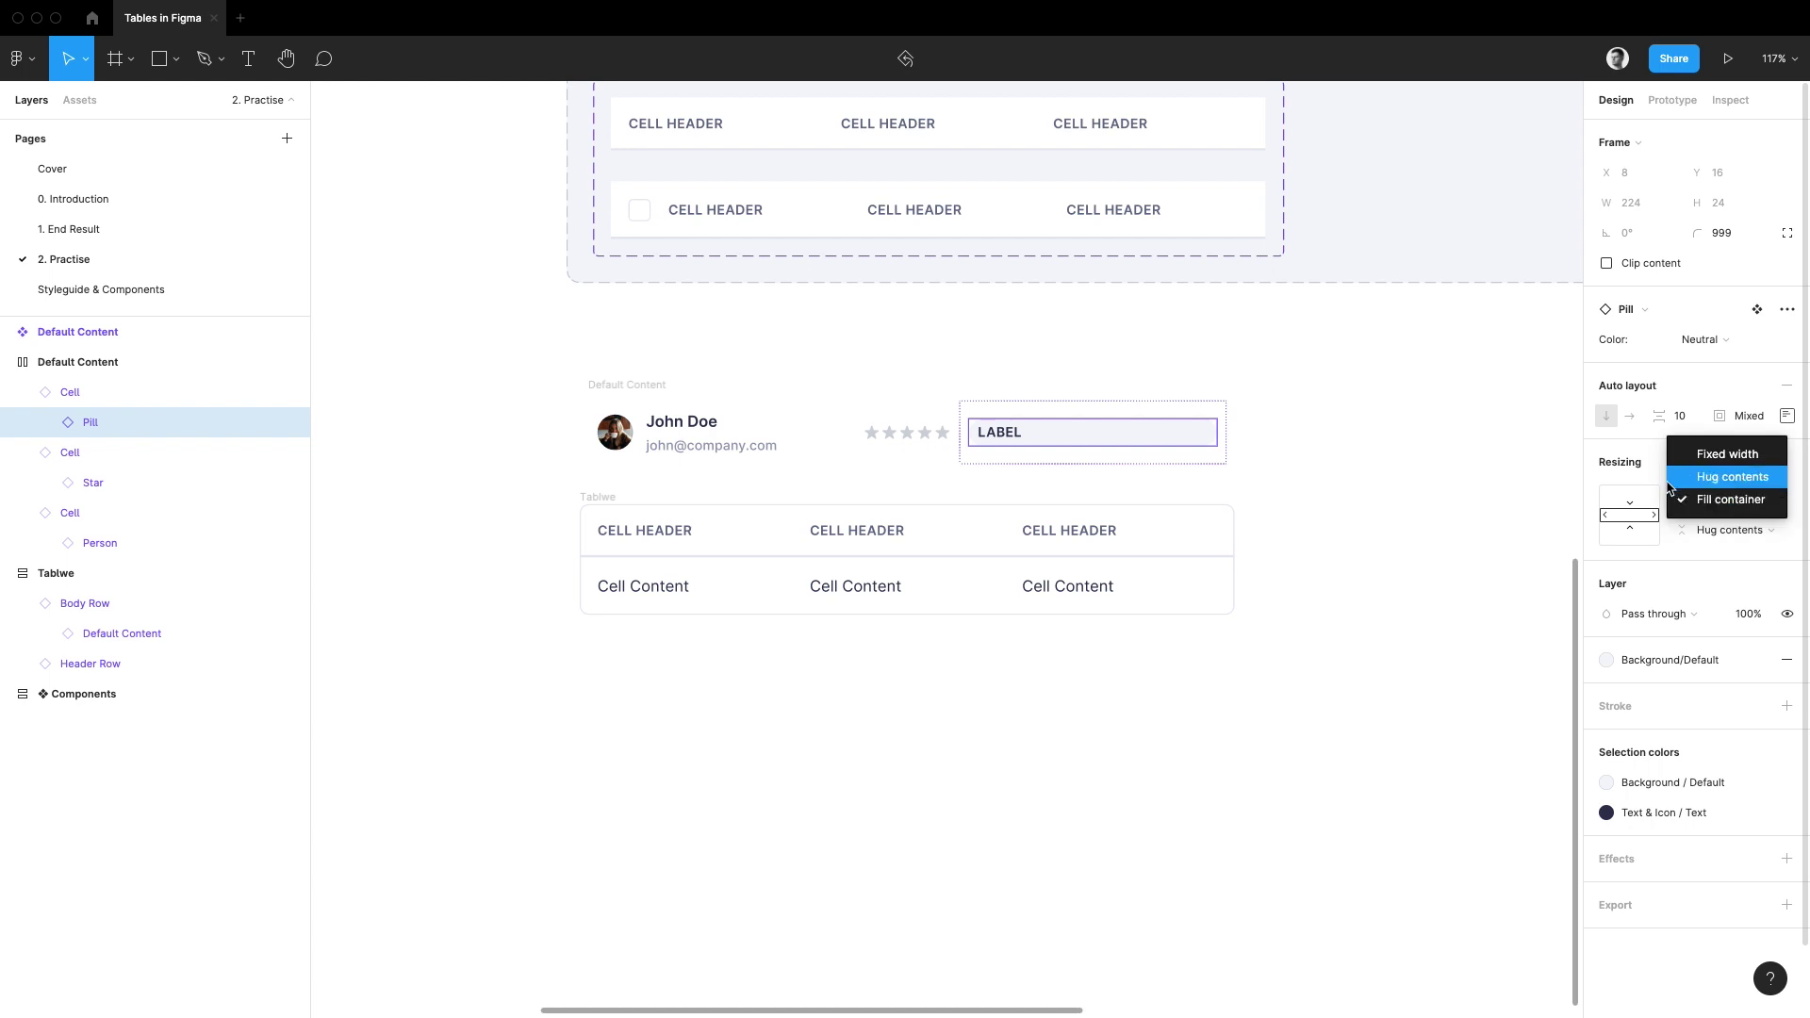
click(1760, 476)
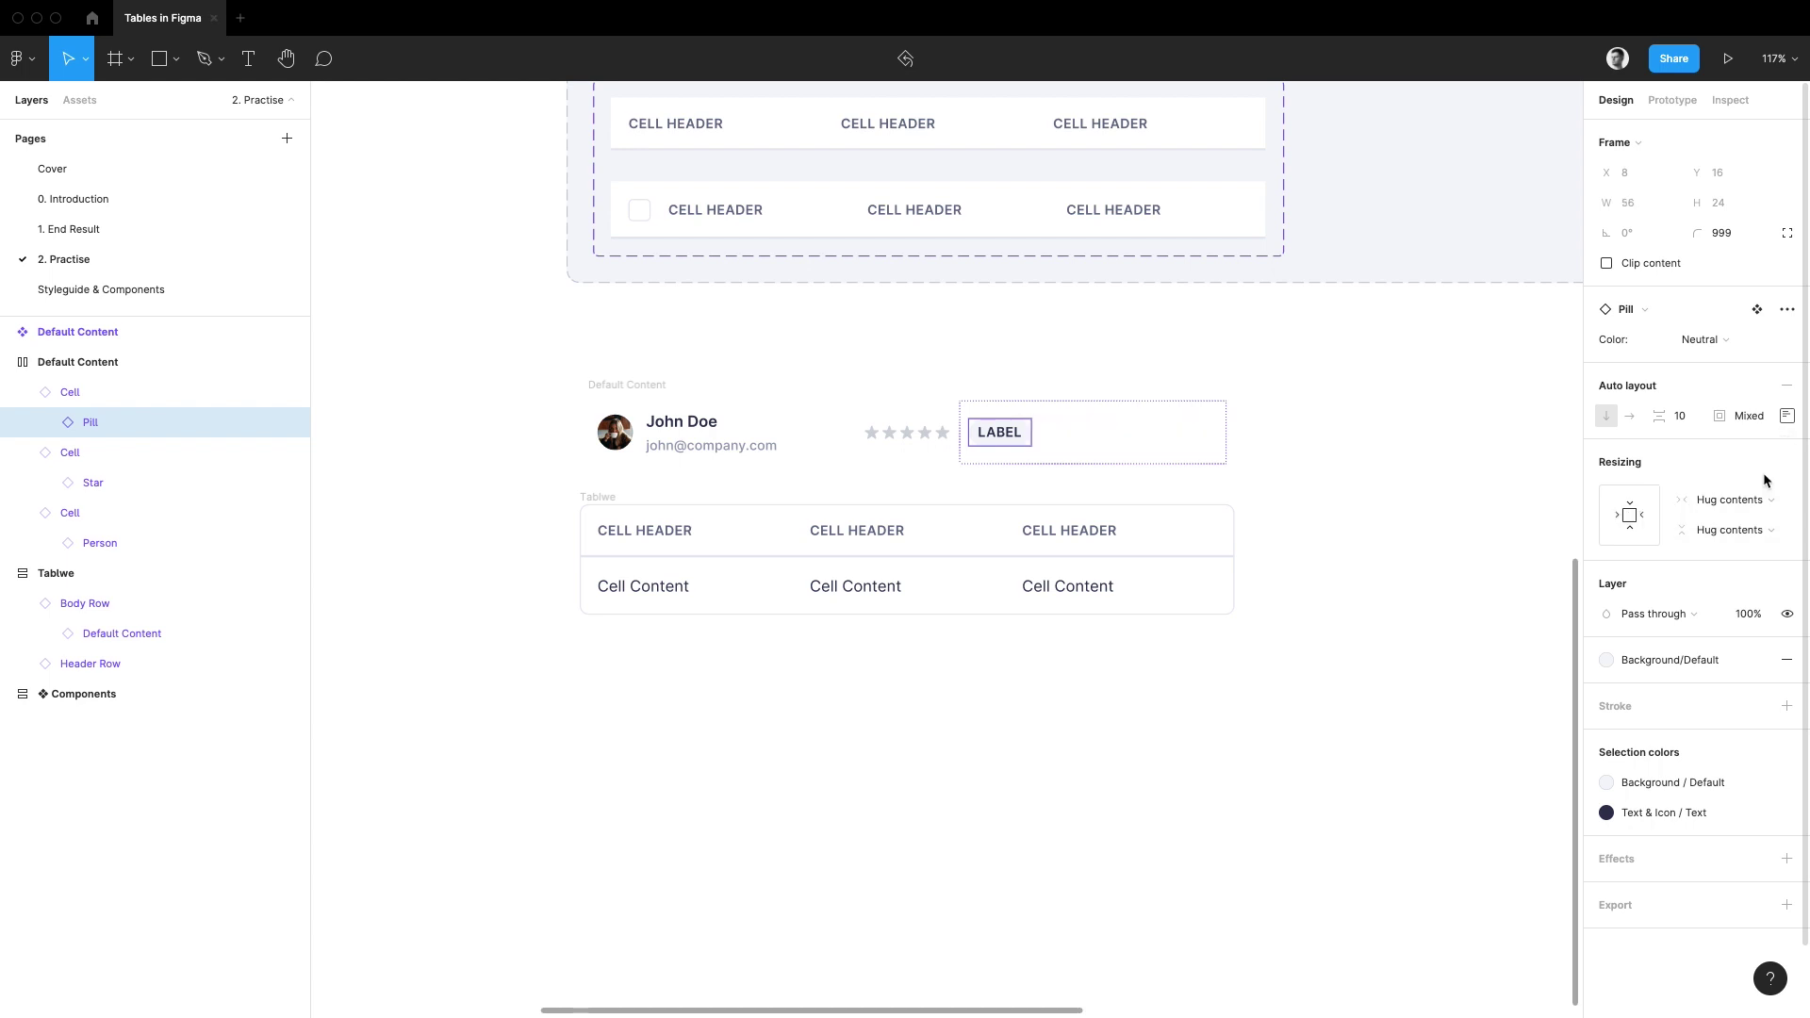
mouse_move(960, 461)
mouse_down()
mouse_move(1234, 466)
mouse_move(1232, 449)
mouse_move(1234, 490)
mouse_up()
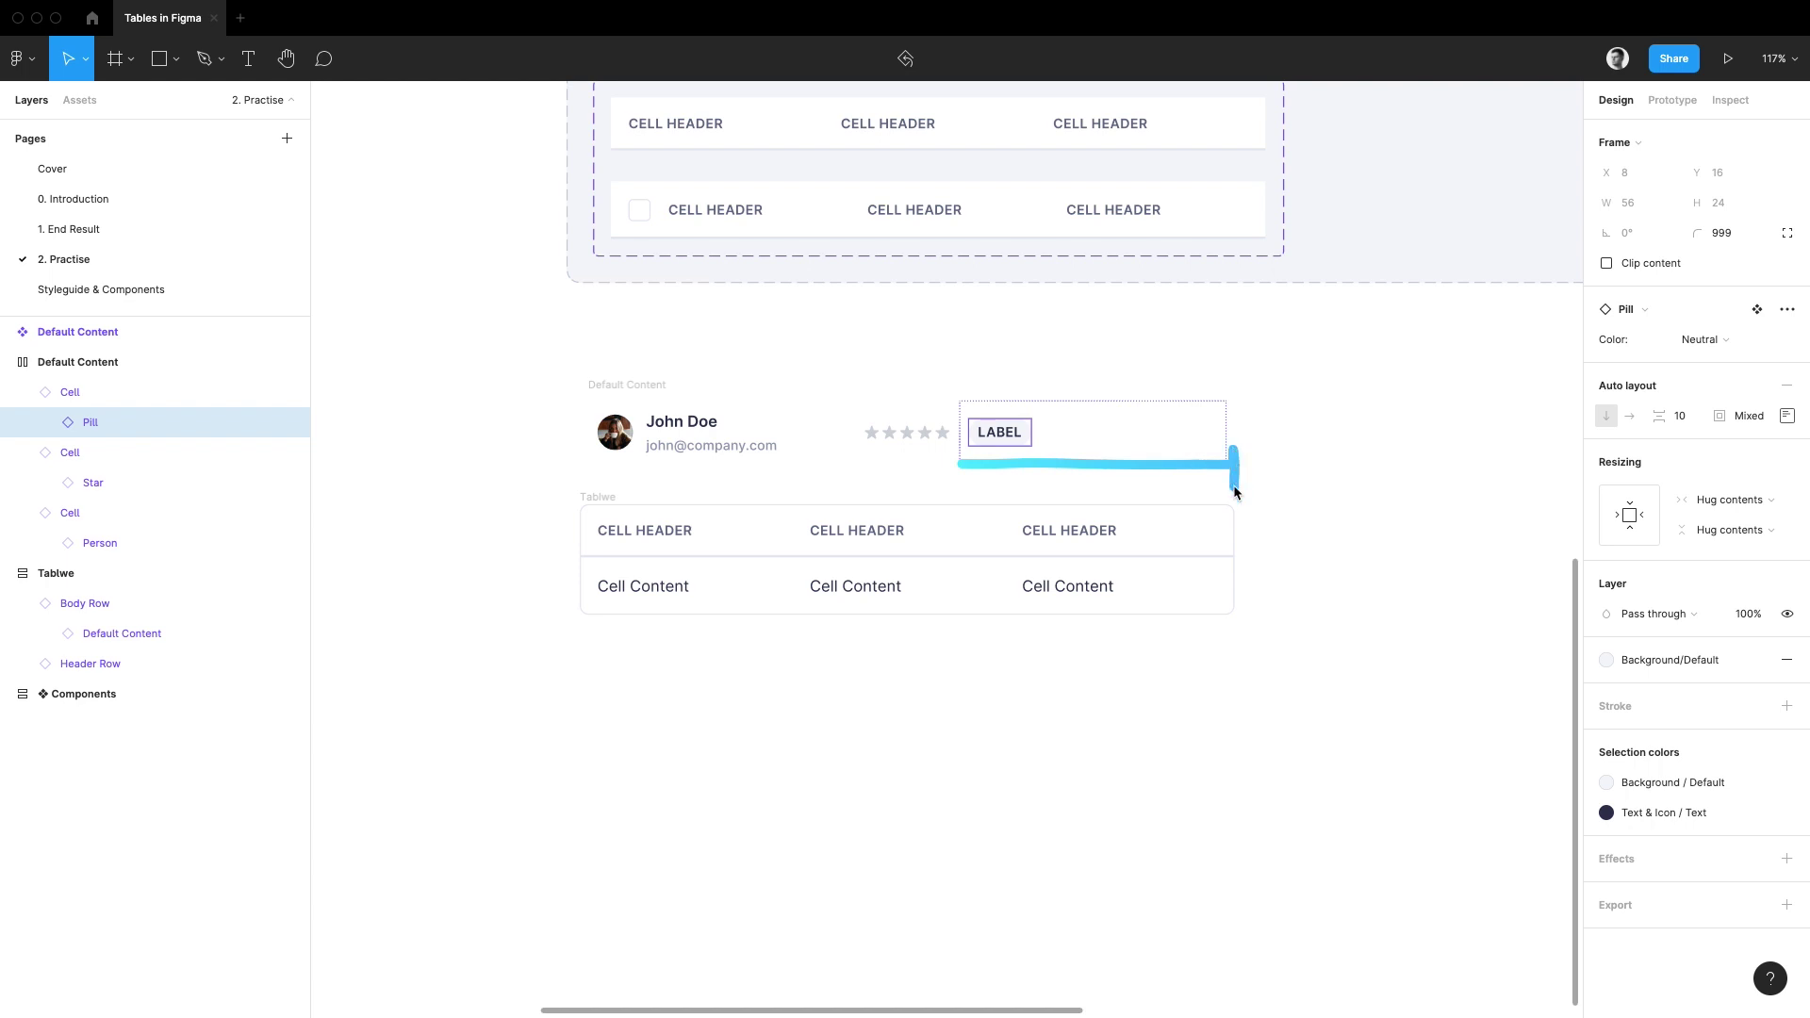
drag(955, 450, 951, 486)
- Duplicate the pill cell, reset the copy to plain cell content and switch Number on to show 123
click(1114, 430)
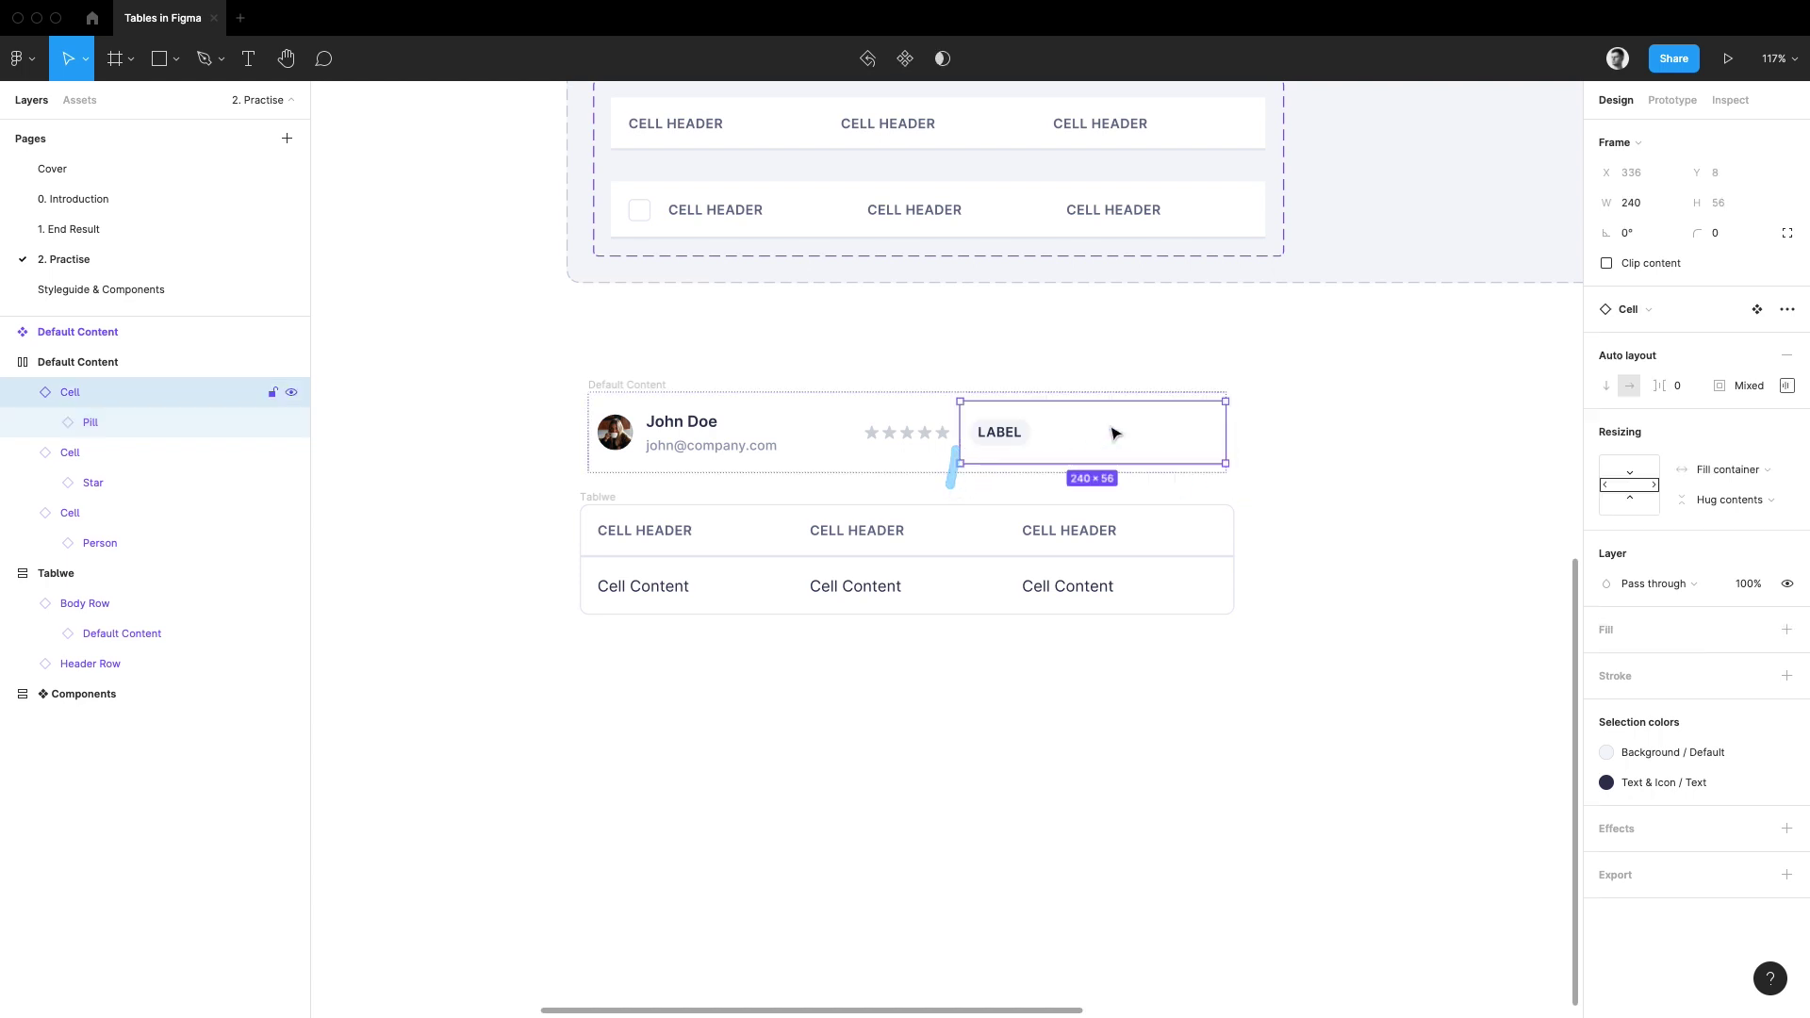
key(super+d)
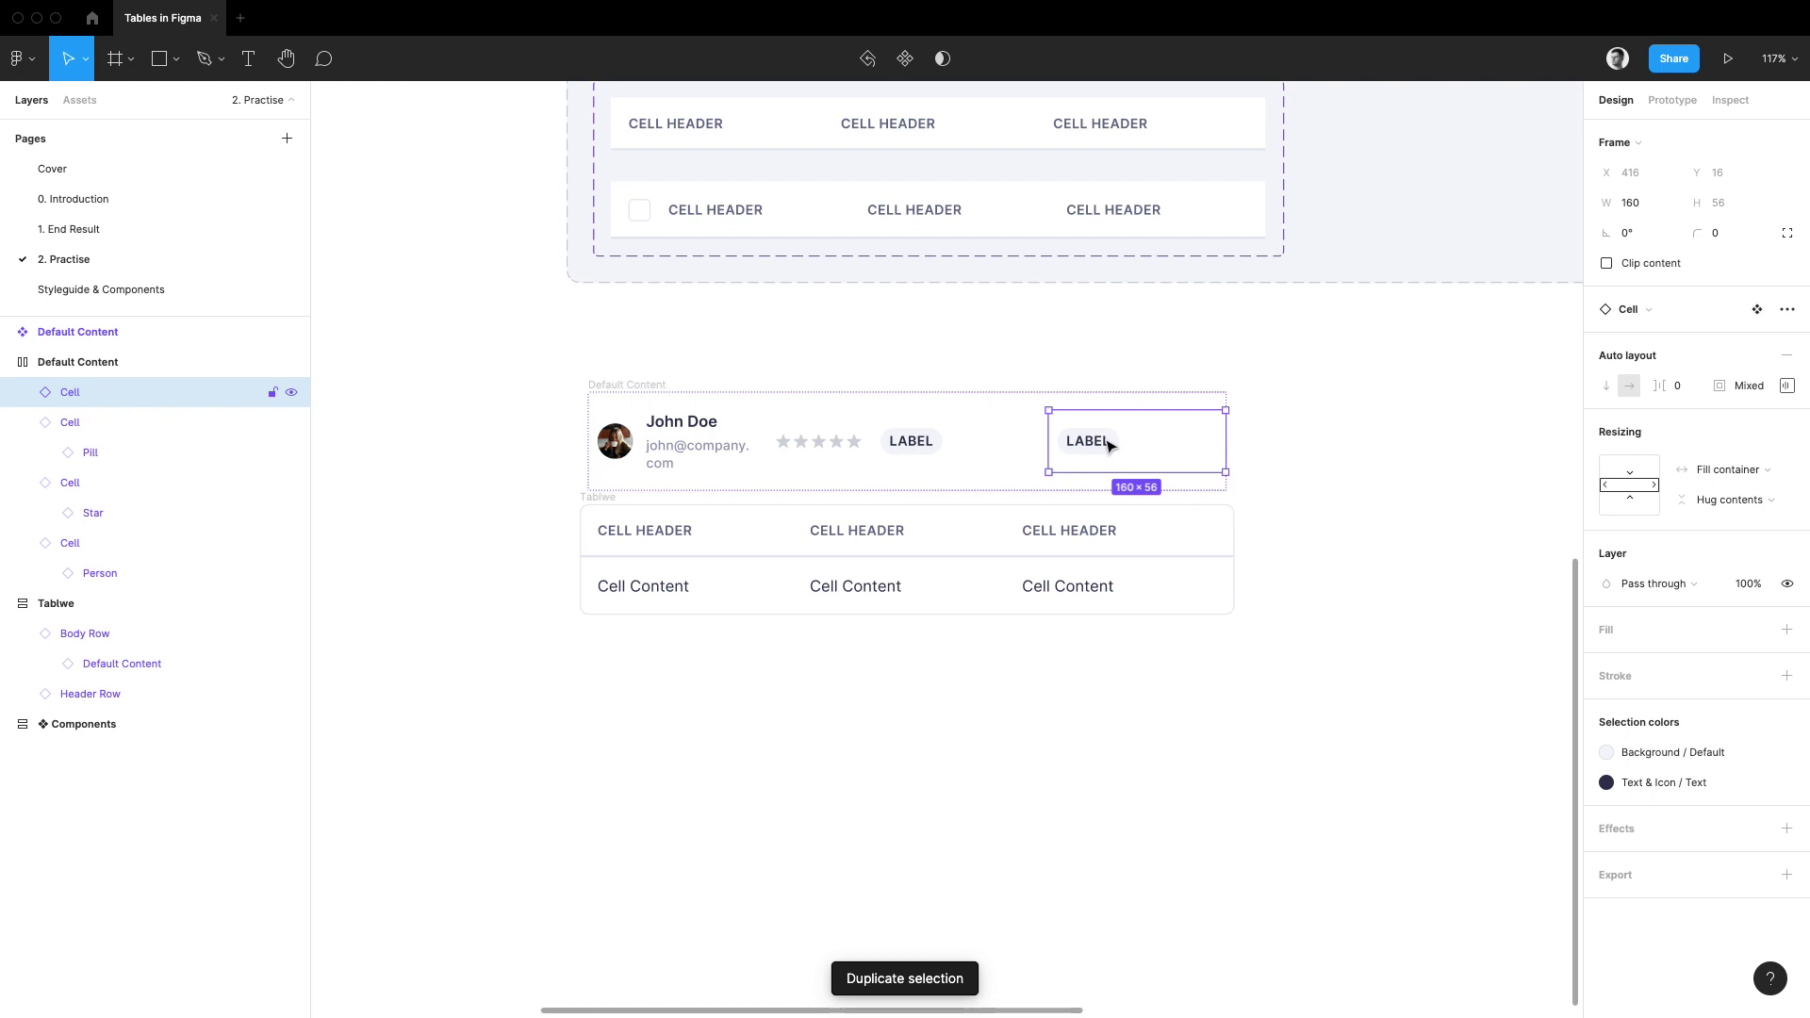
click(1110, 445)
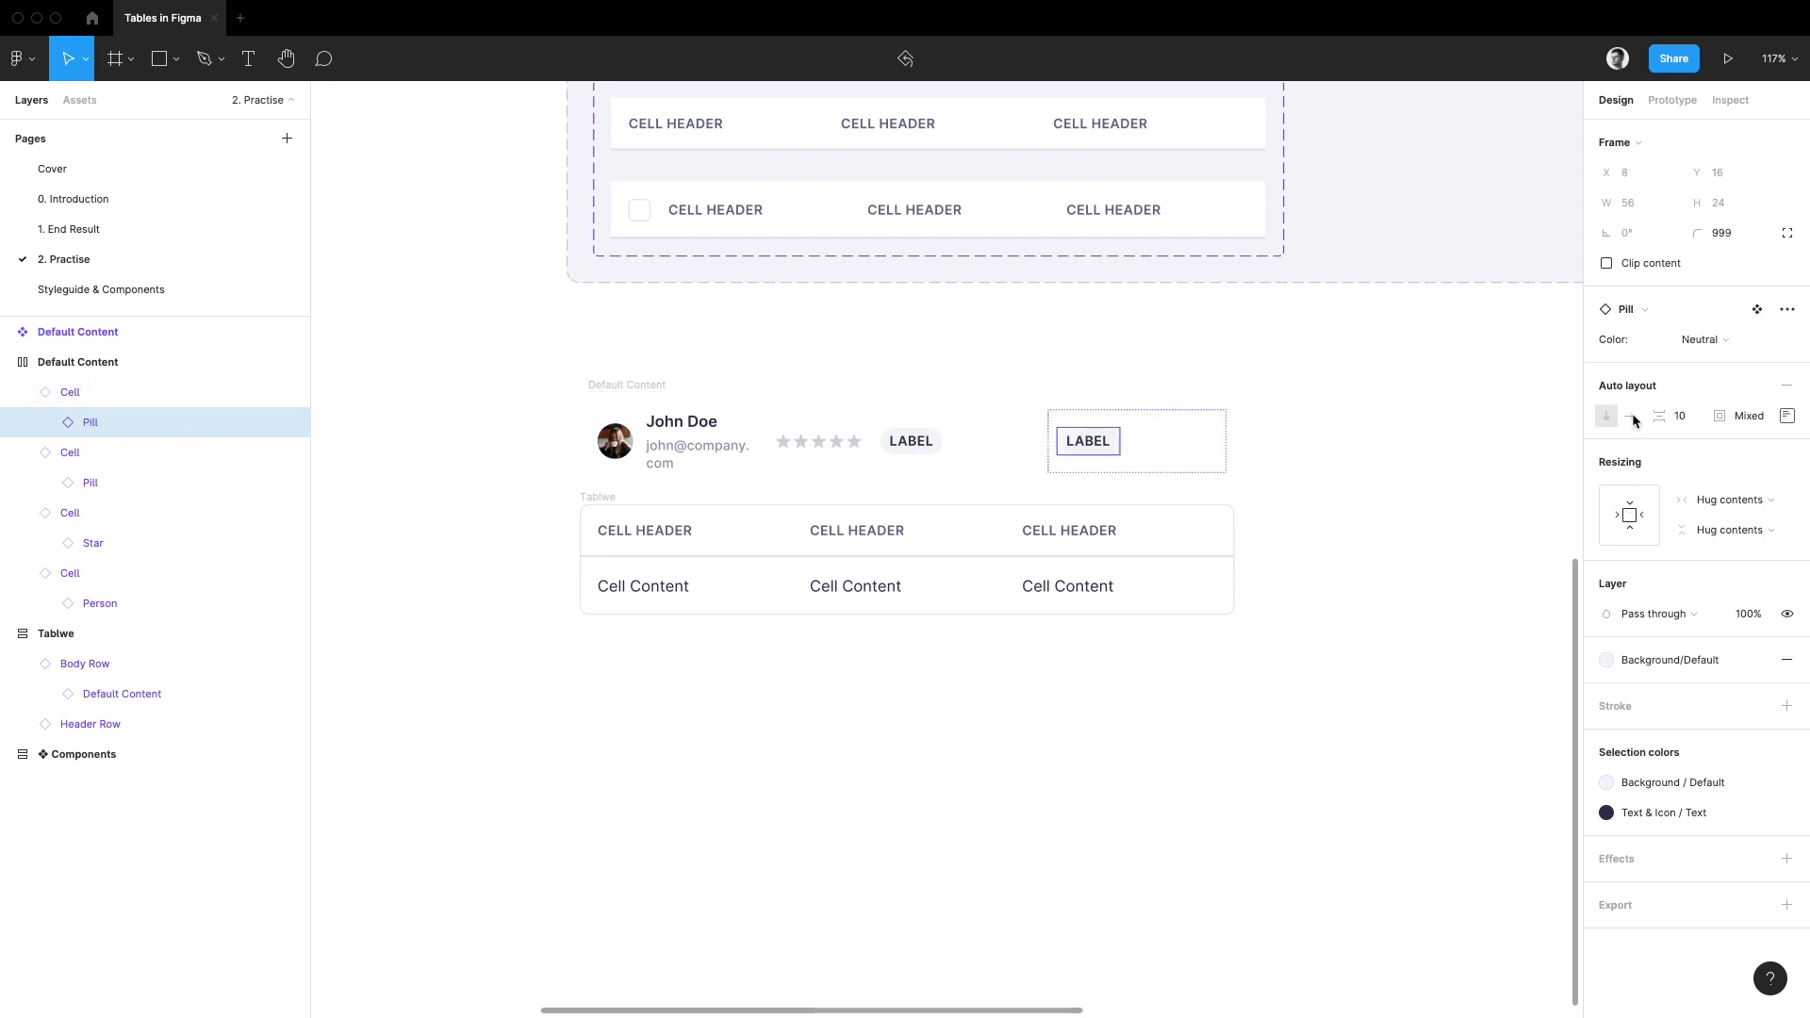
click(1787, 309)
click(1704, 386)
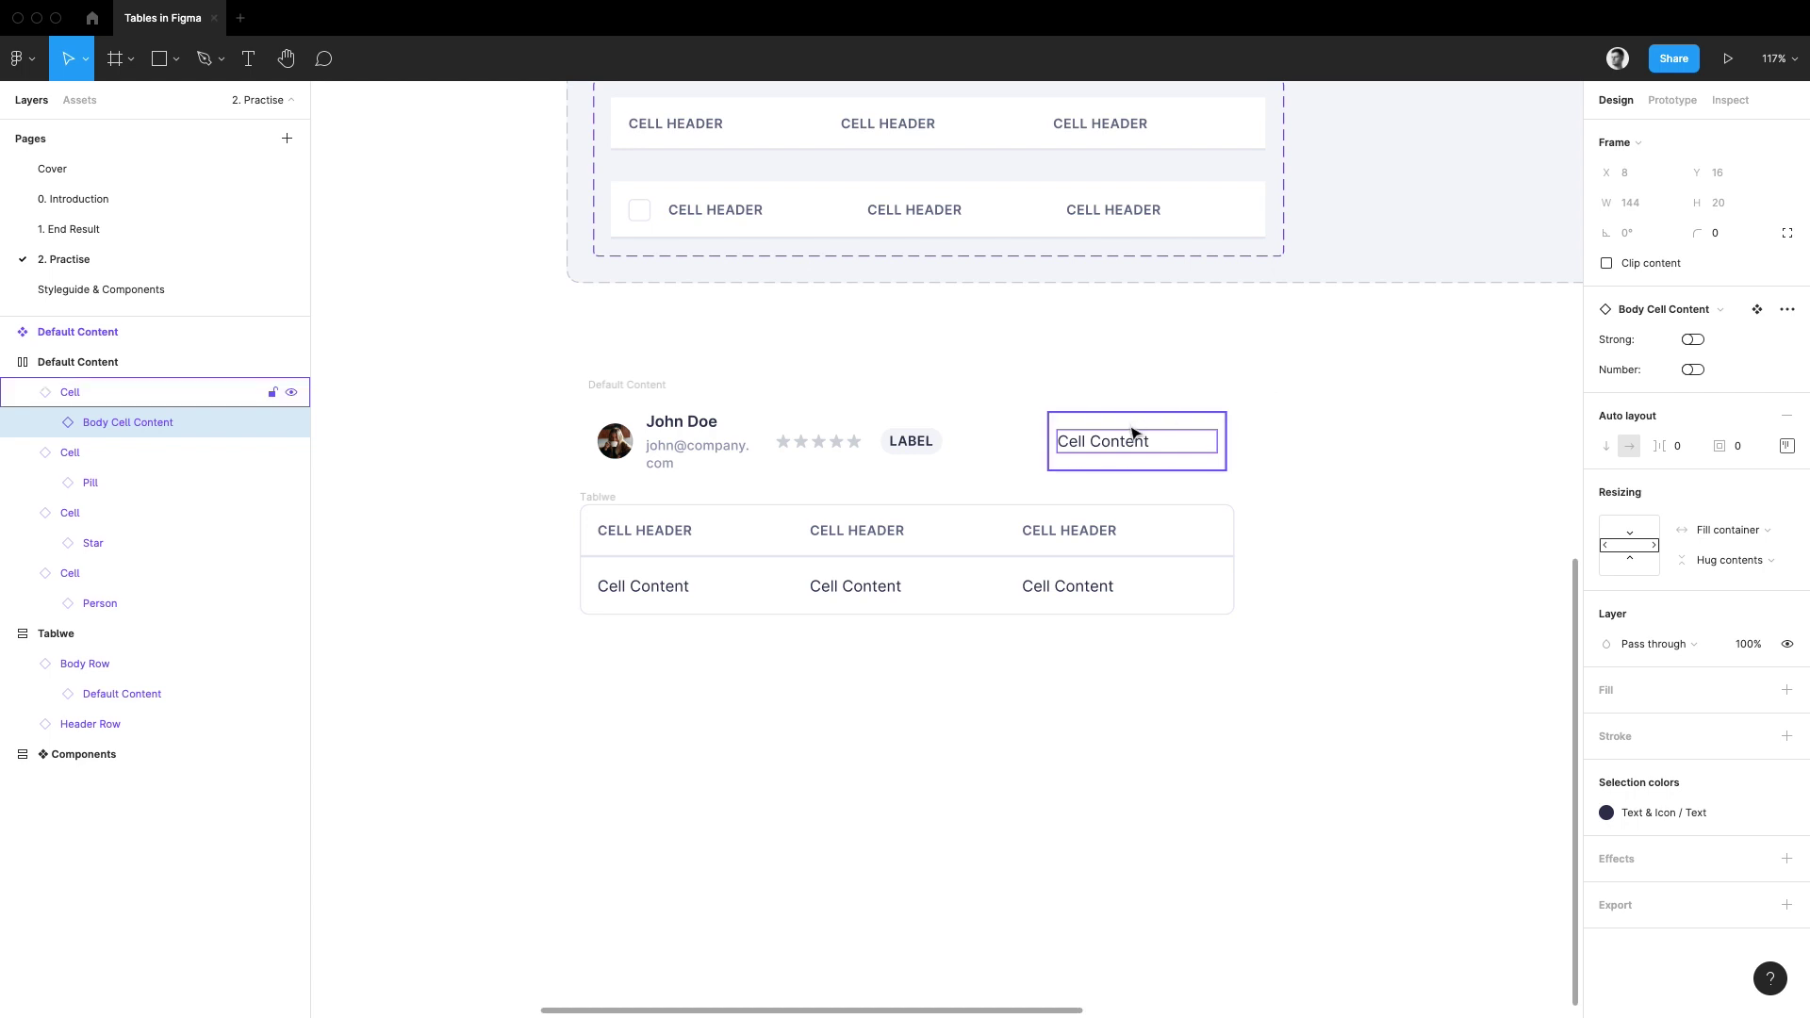
click(1693, 369)
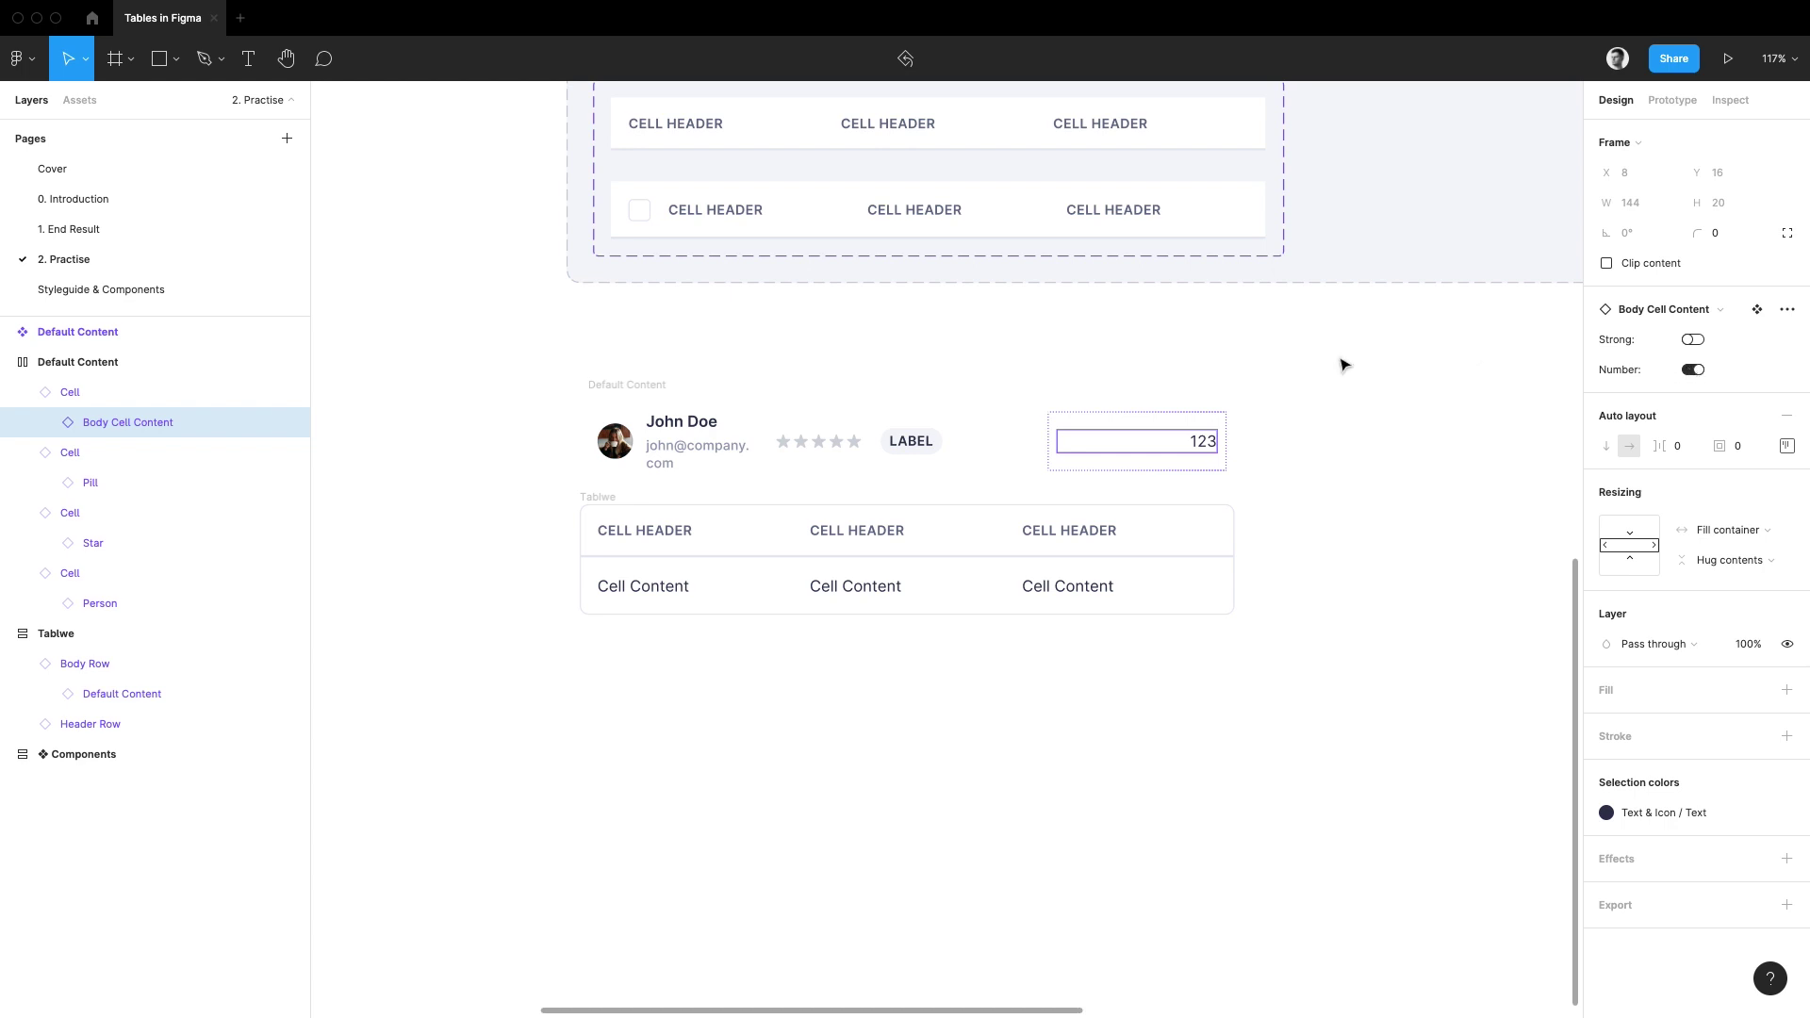
- Trial-resize the person and star cells, undo, and snap the row to the table's left edge
click(634, 380)
click(667, 420)
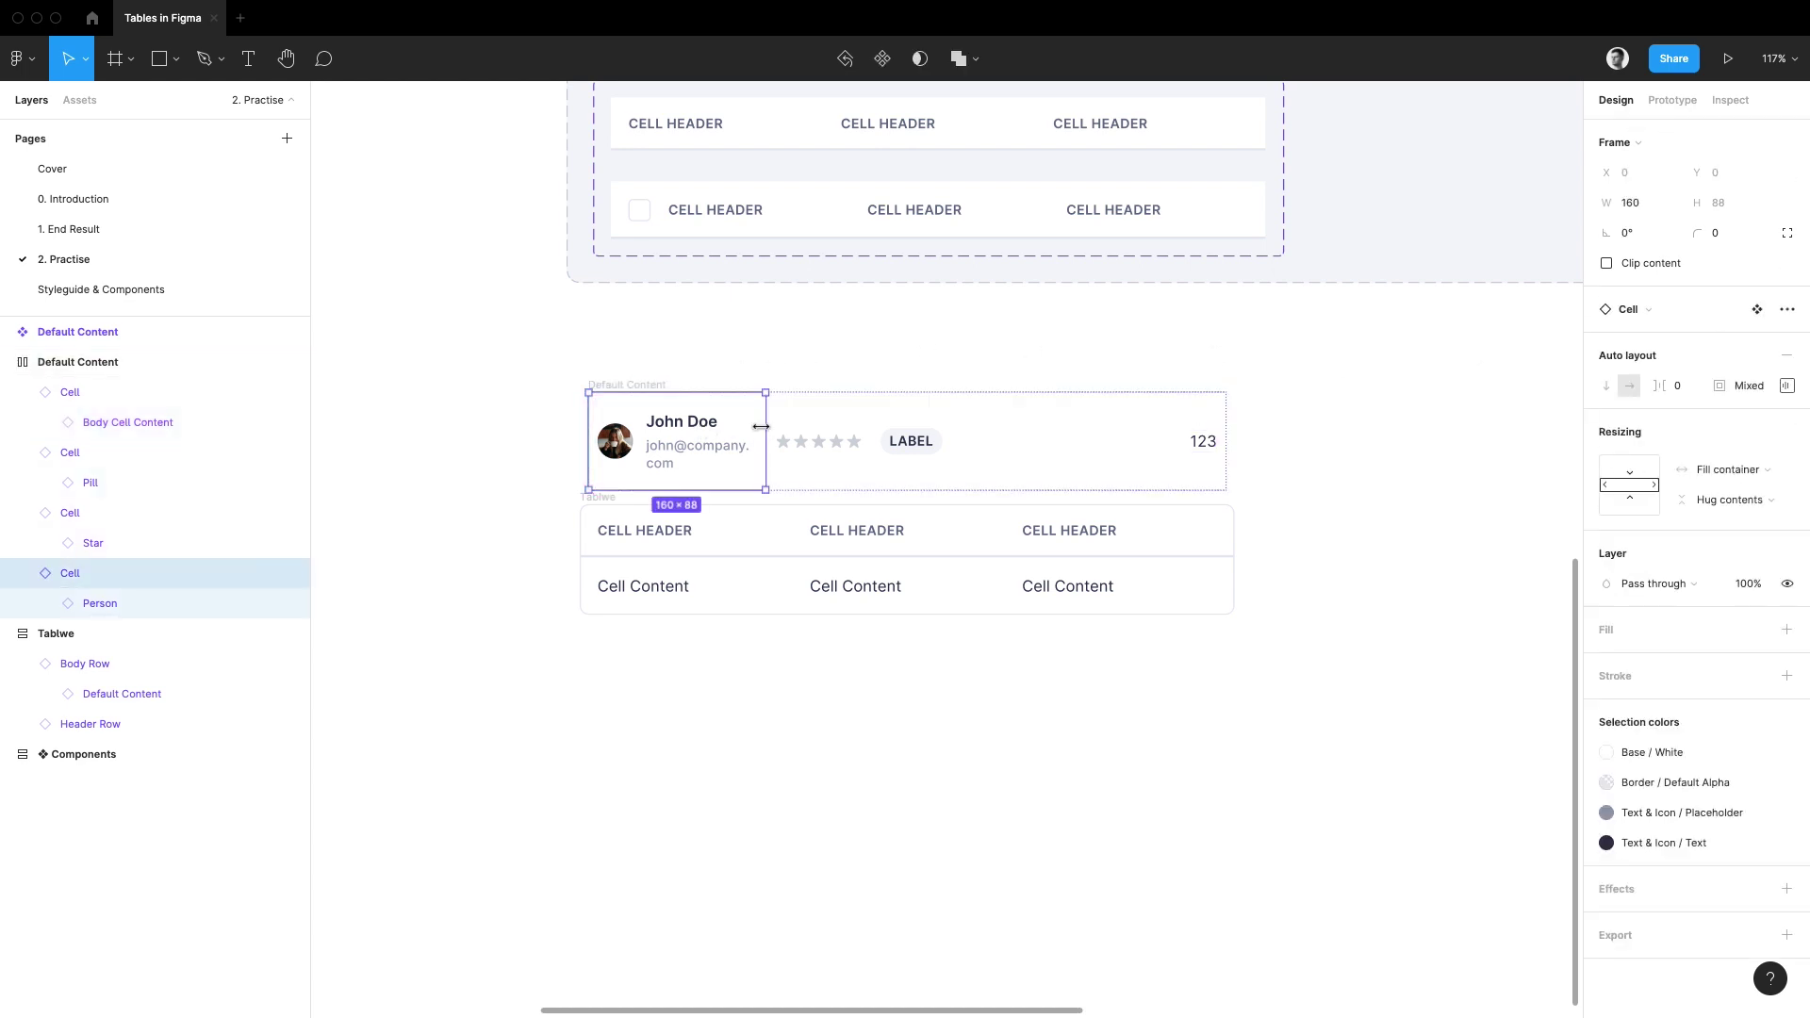
drag(760, 426, 794, 429)
click(868, 432)
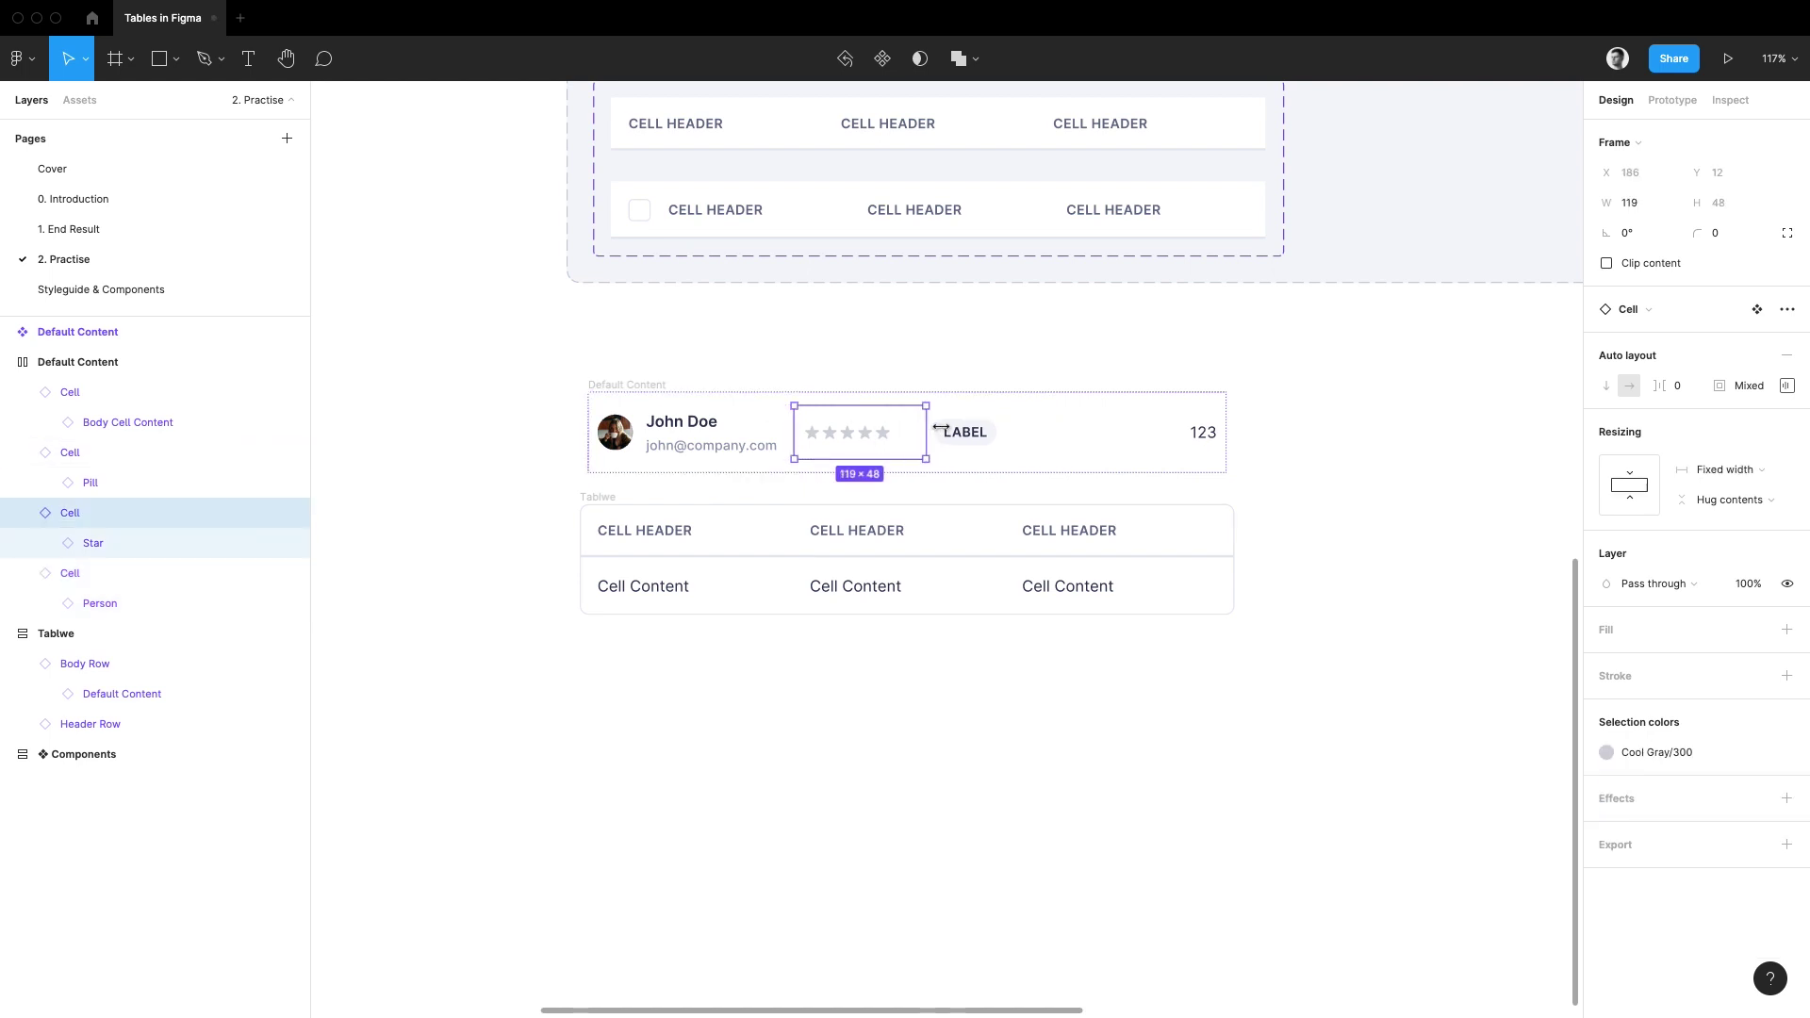
drag(927, 428, 910, 428)
key(ctrl+z)
key(ctrl+z)
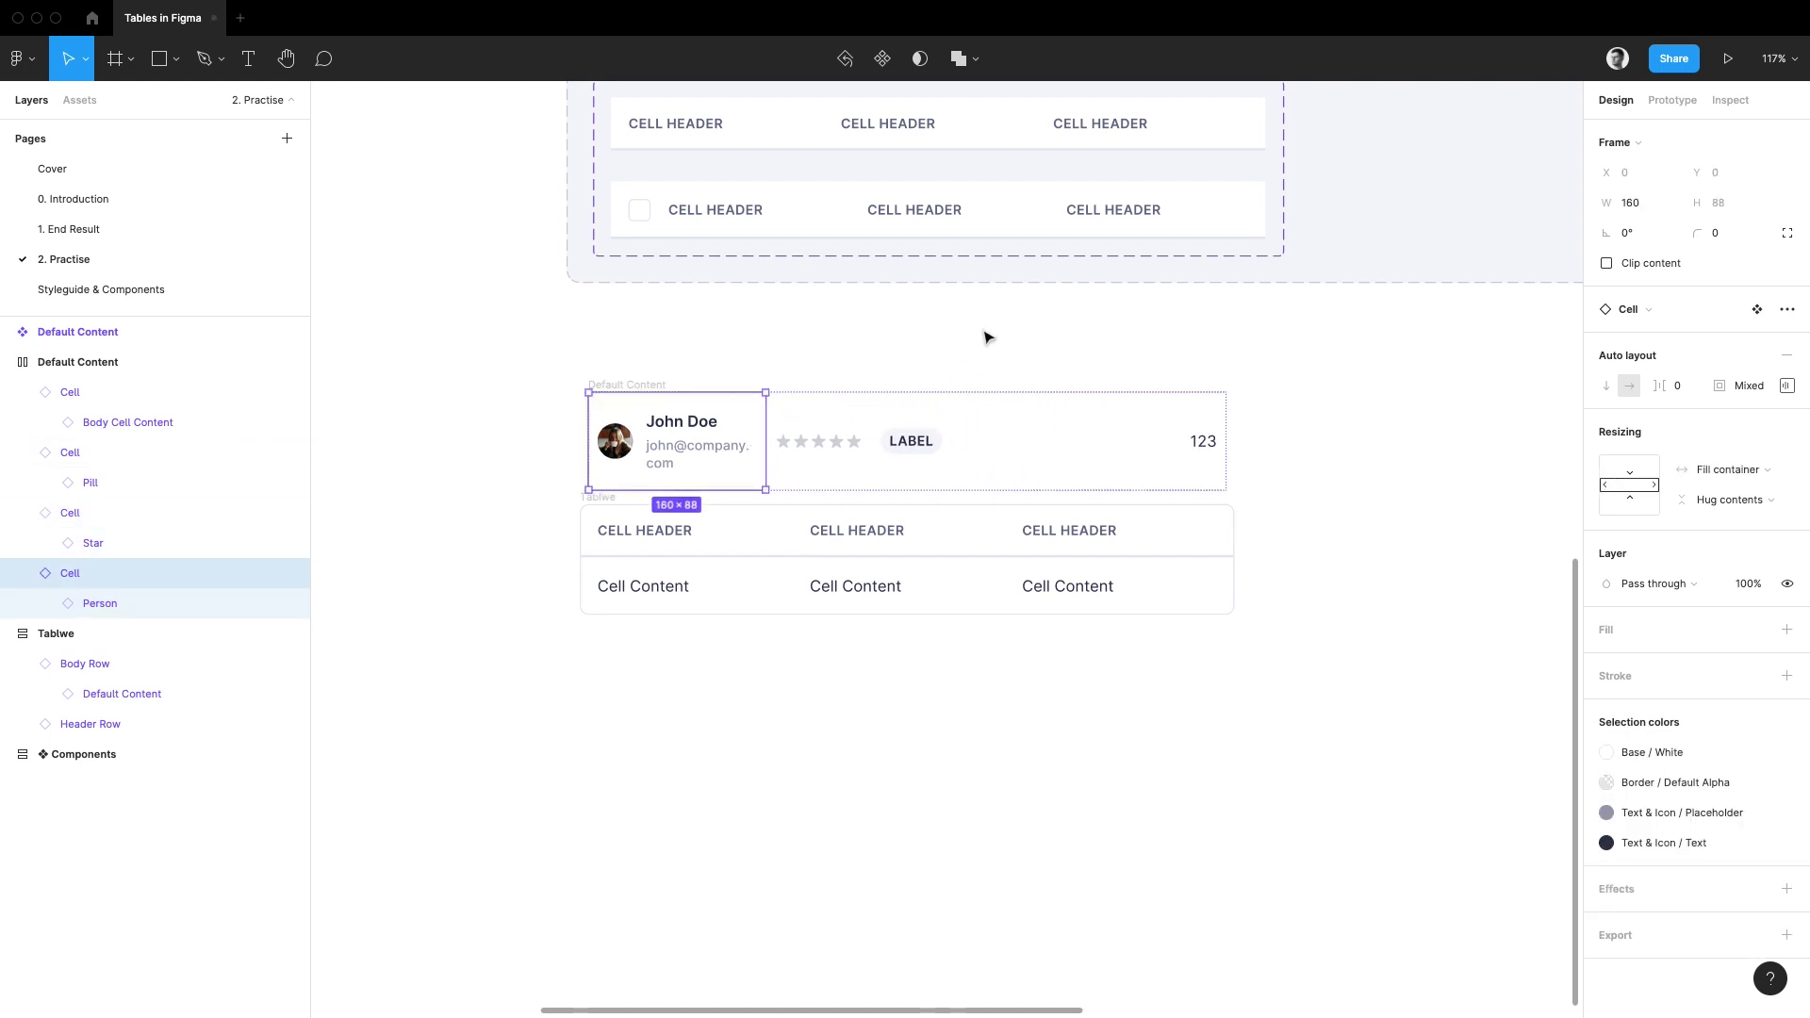
drag(627, 386, 626, 362)
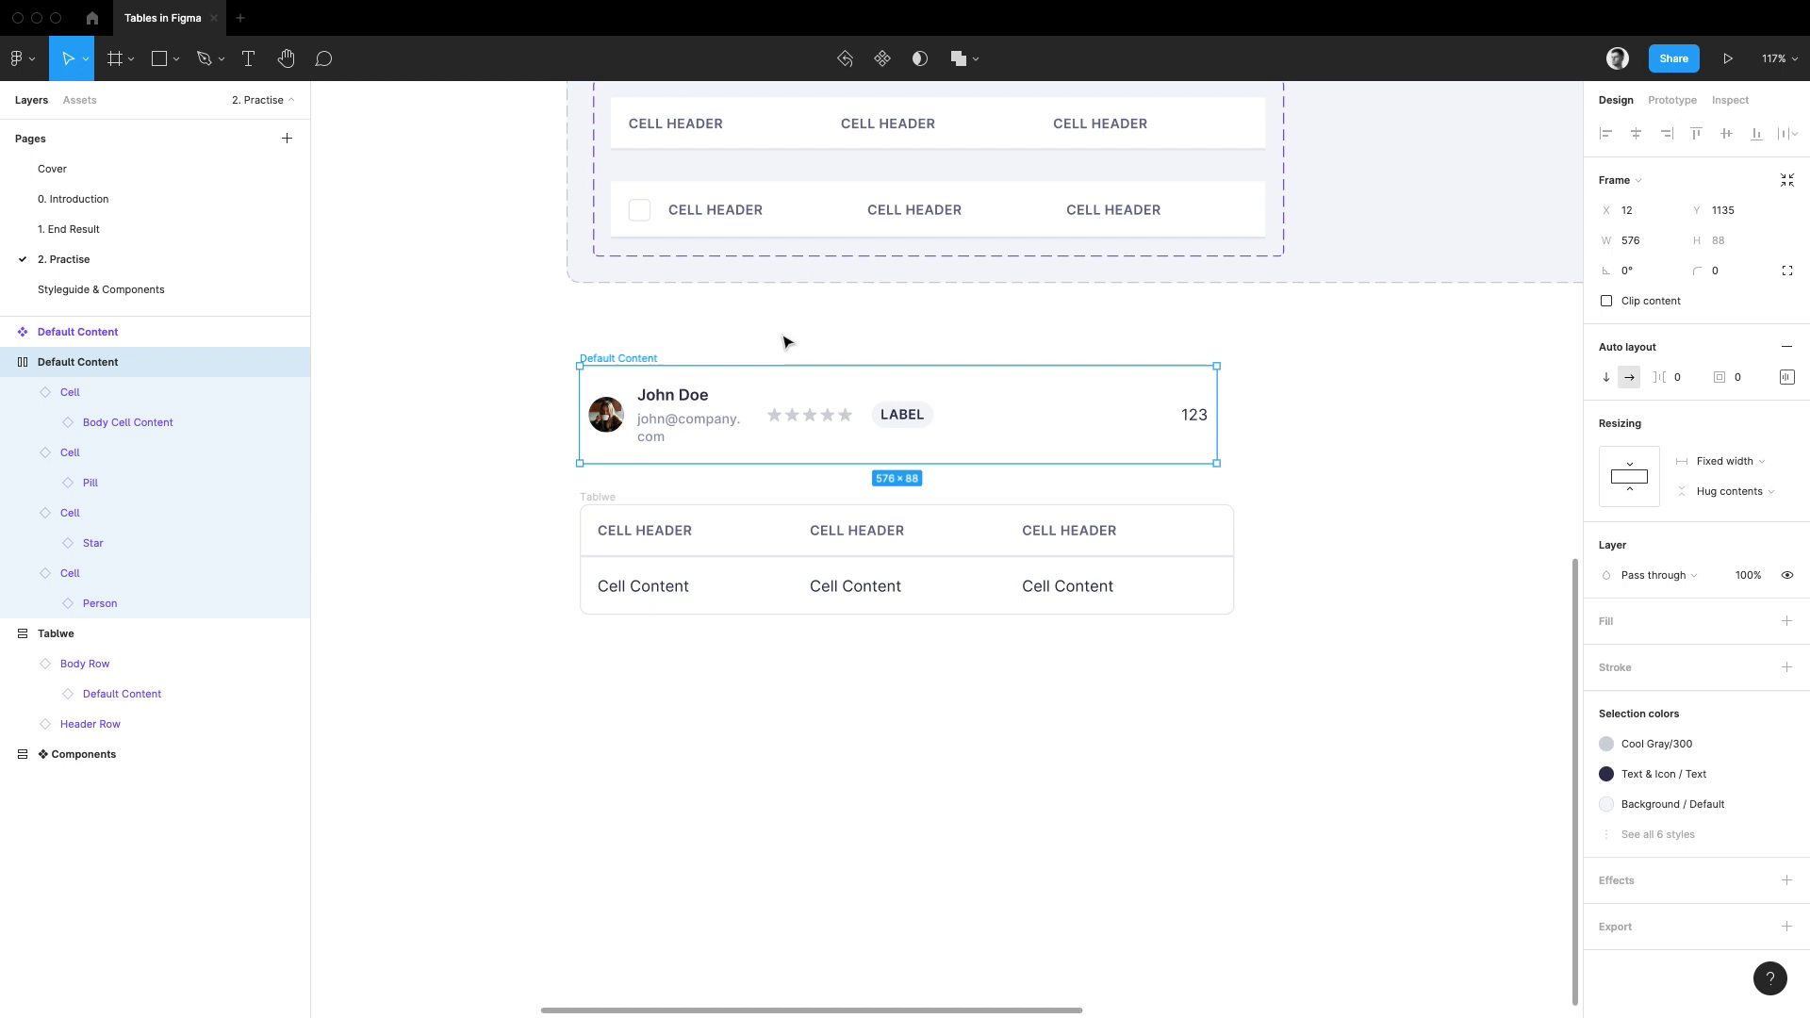
- Narrow the LABEL pill cell to a width of 80
key(ctrl+y)
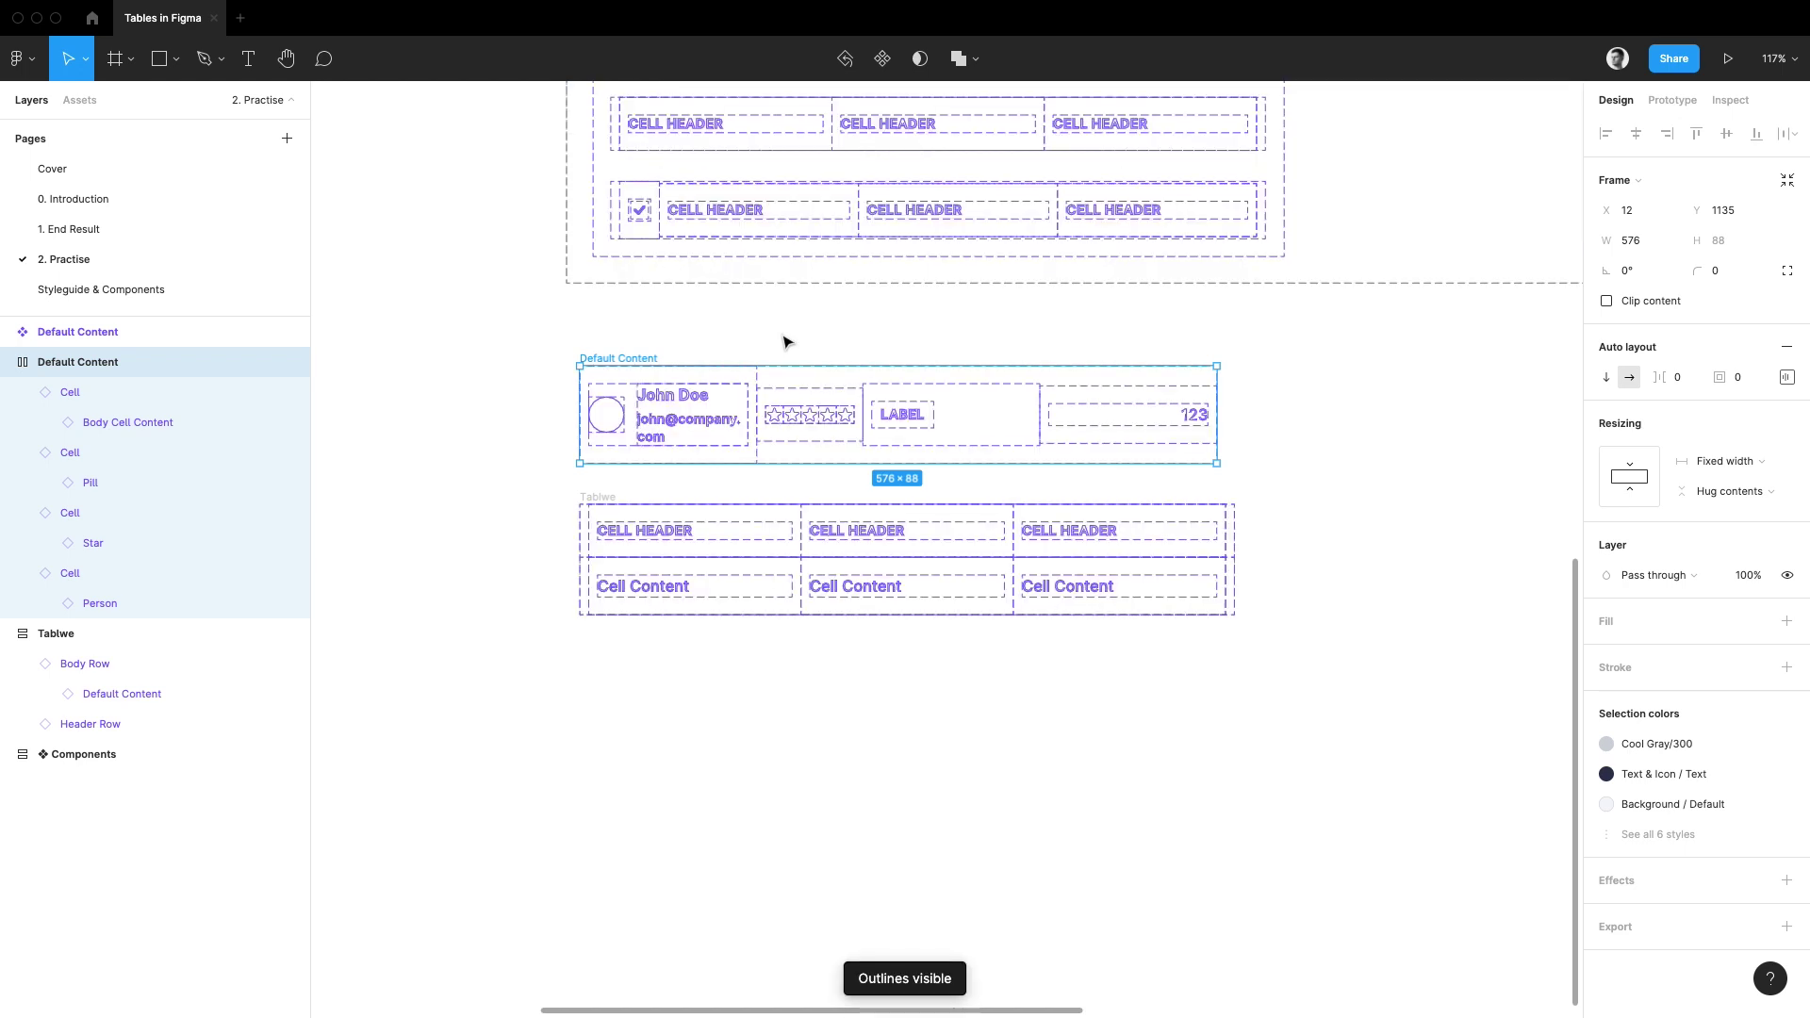
click(998, 421)
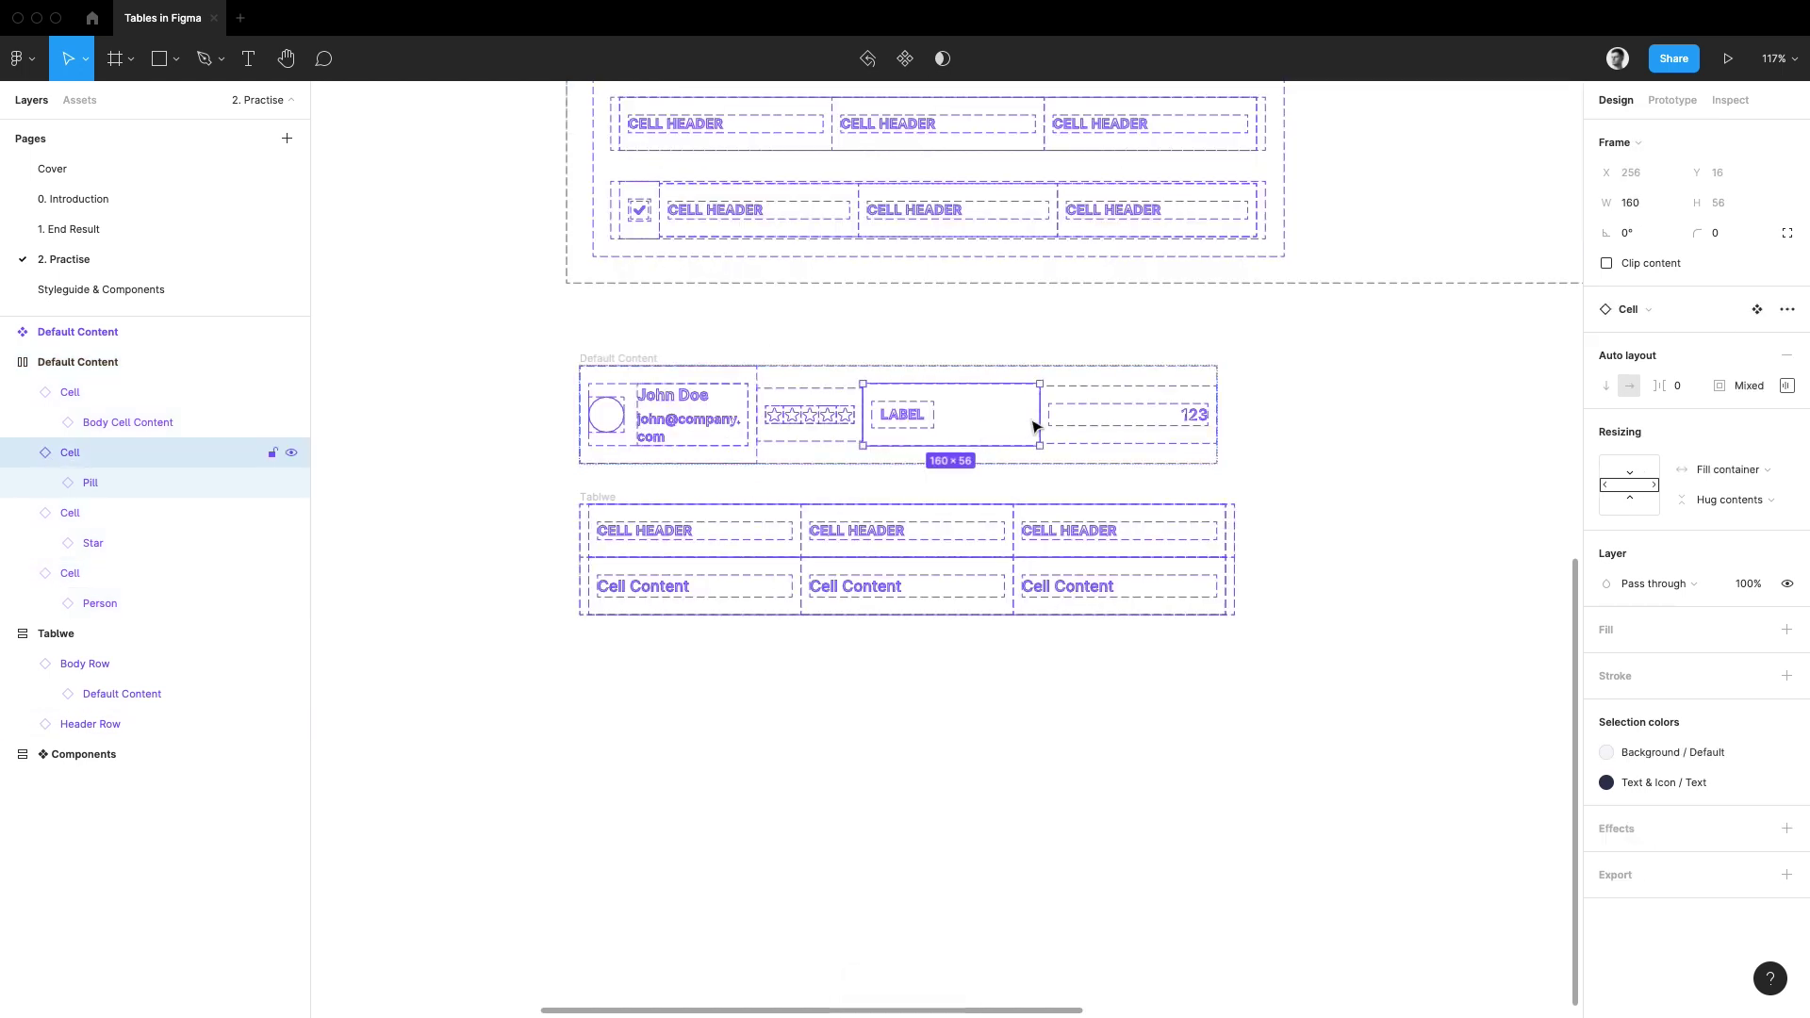
drag(1032, 417, 1001, 417)
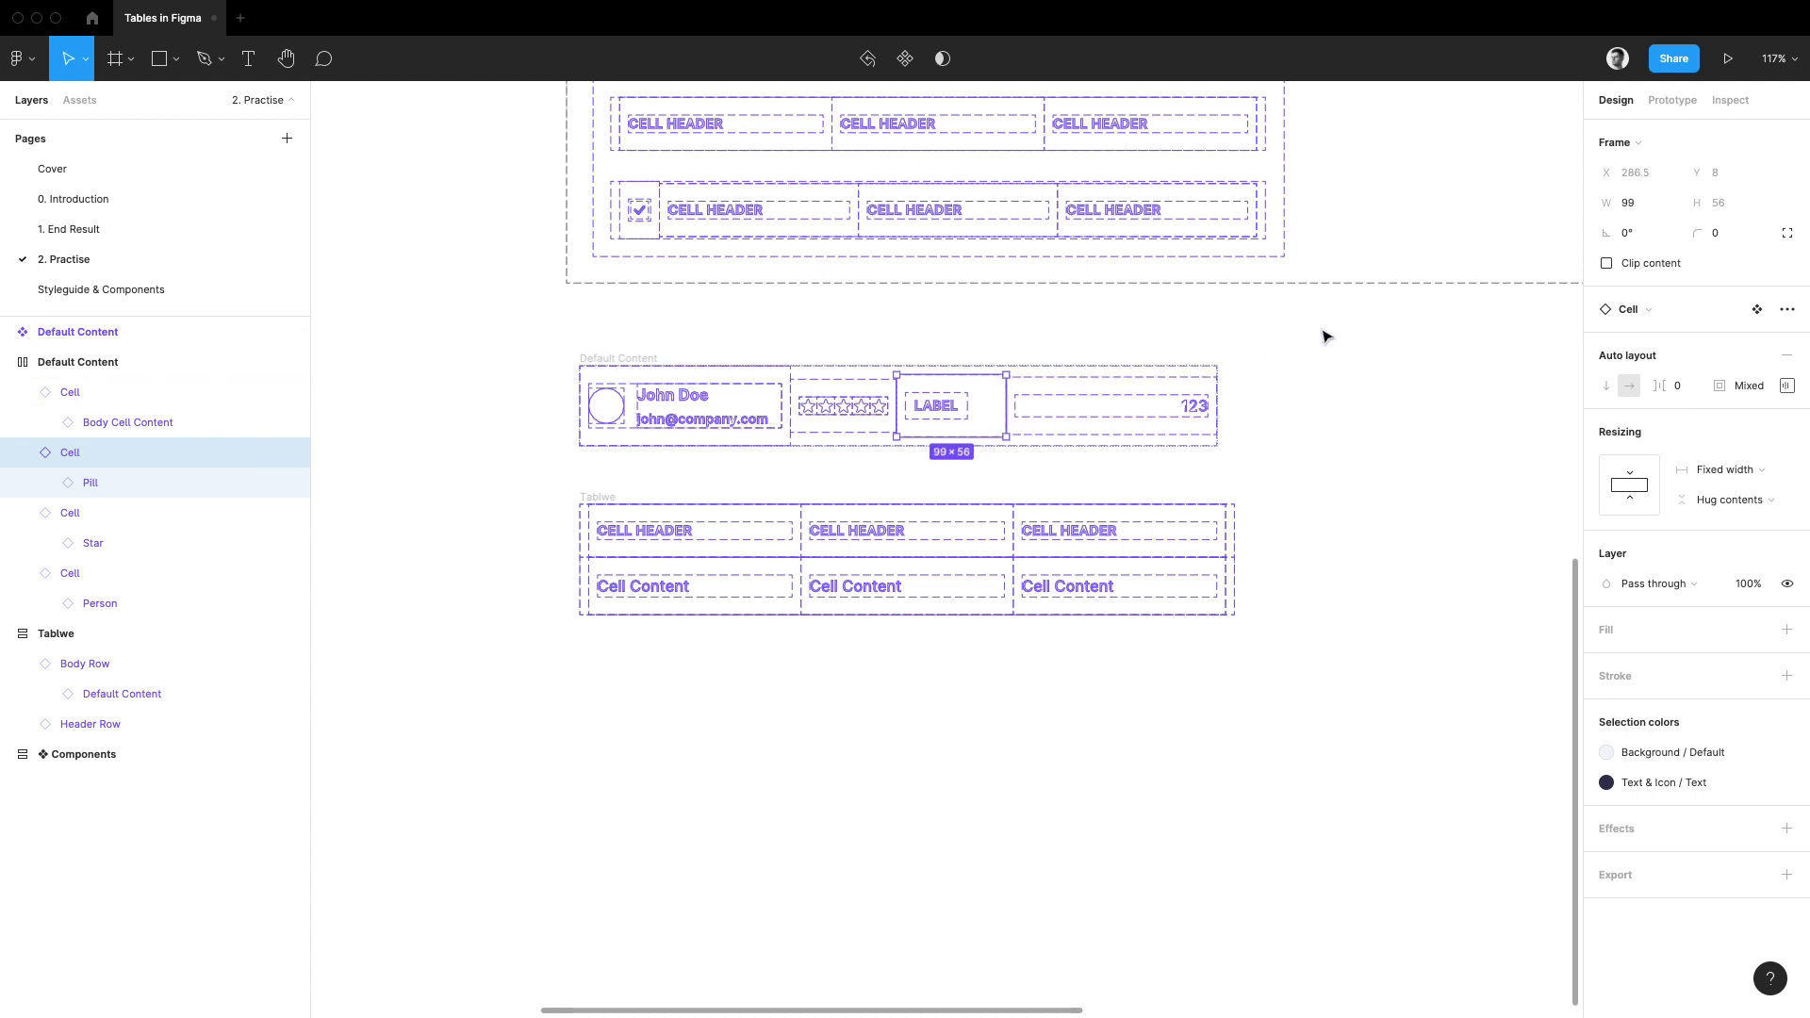
click(1641, 203)
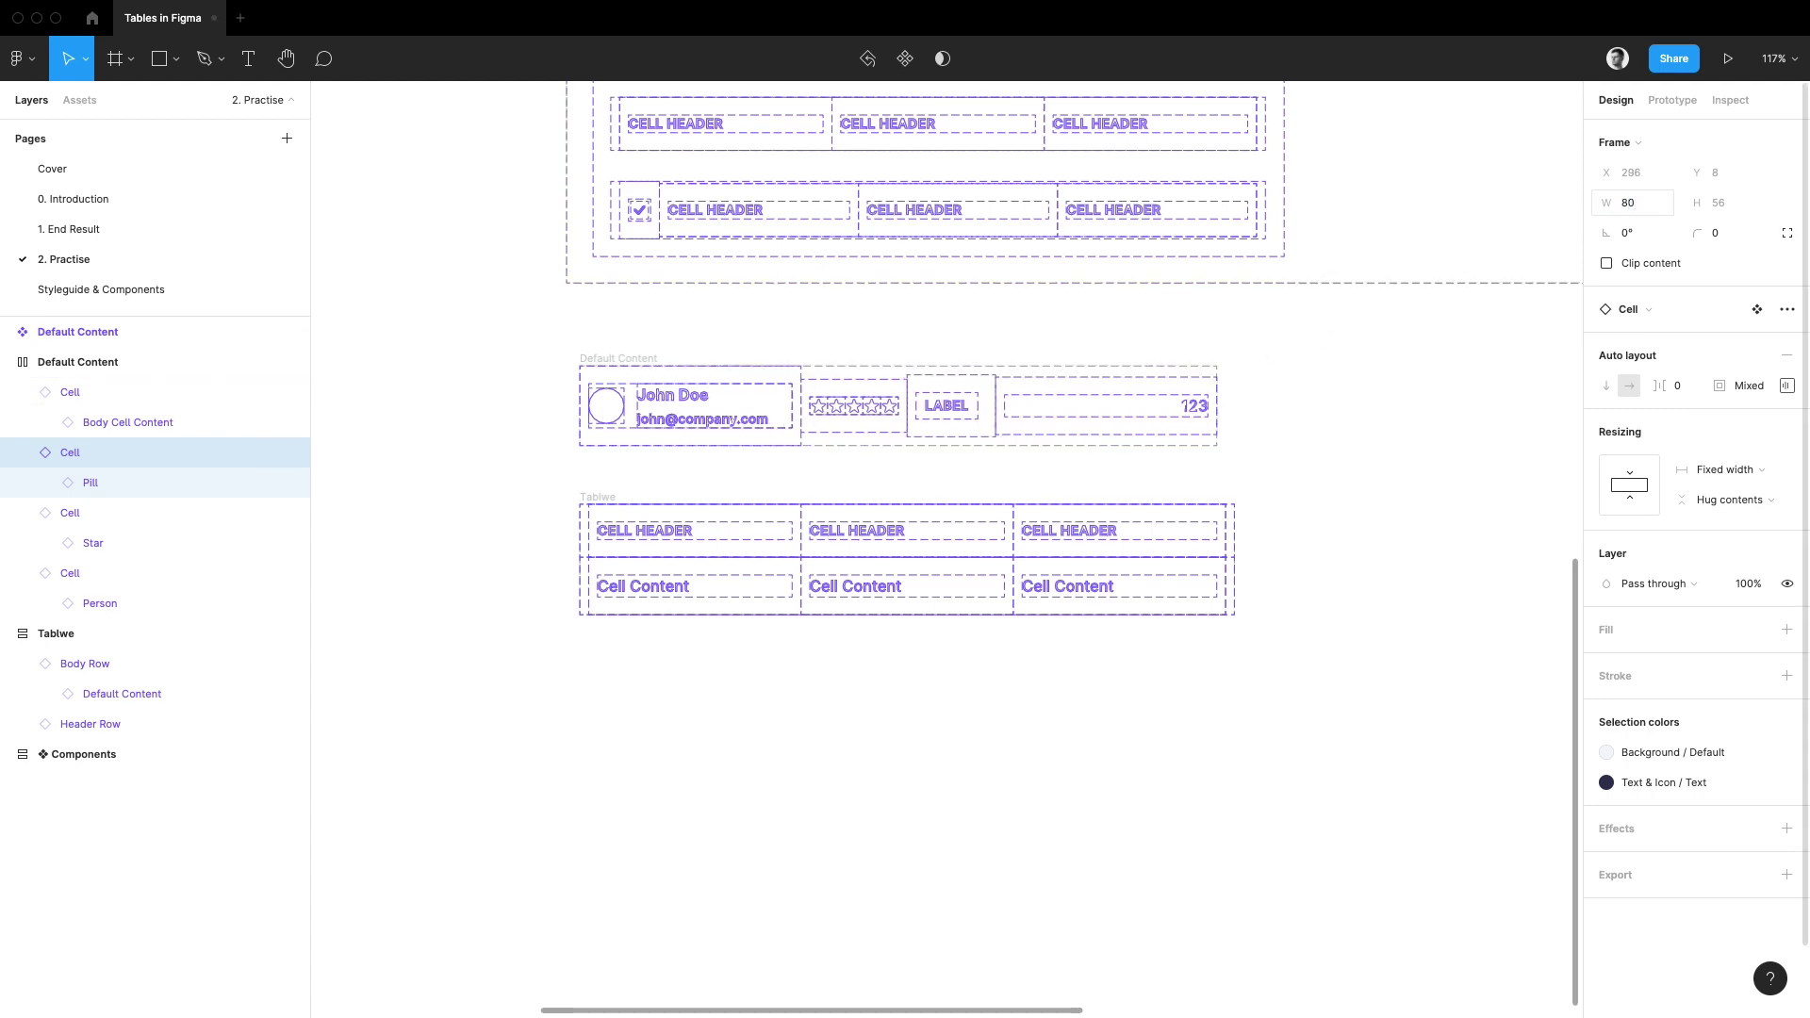
key(Return)
- Replace the last cell's 123 placeholder with a pasted phone number
click(1110, 403)
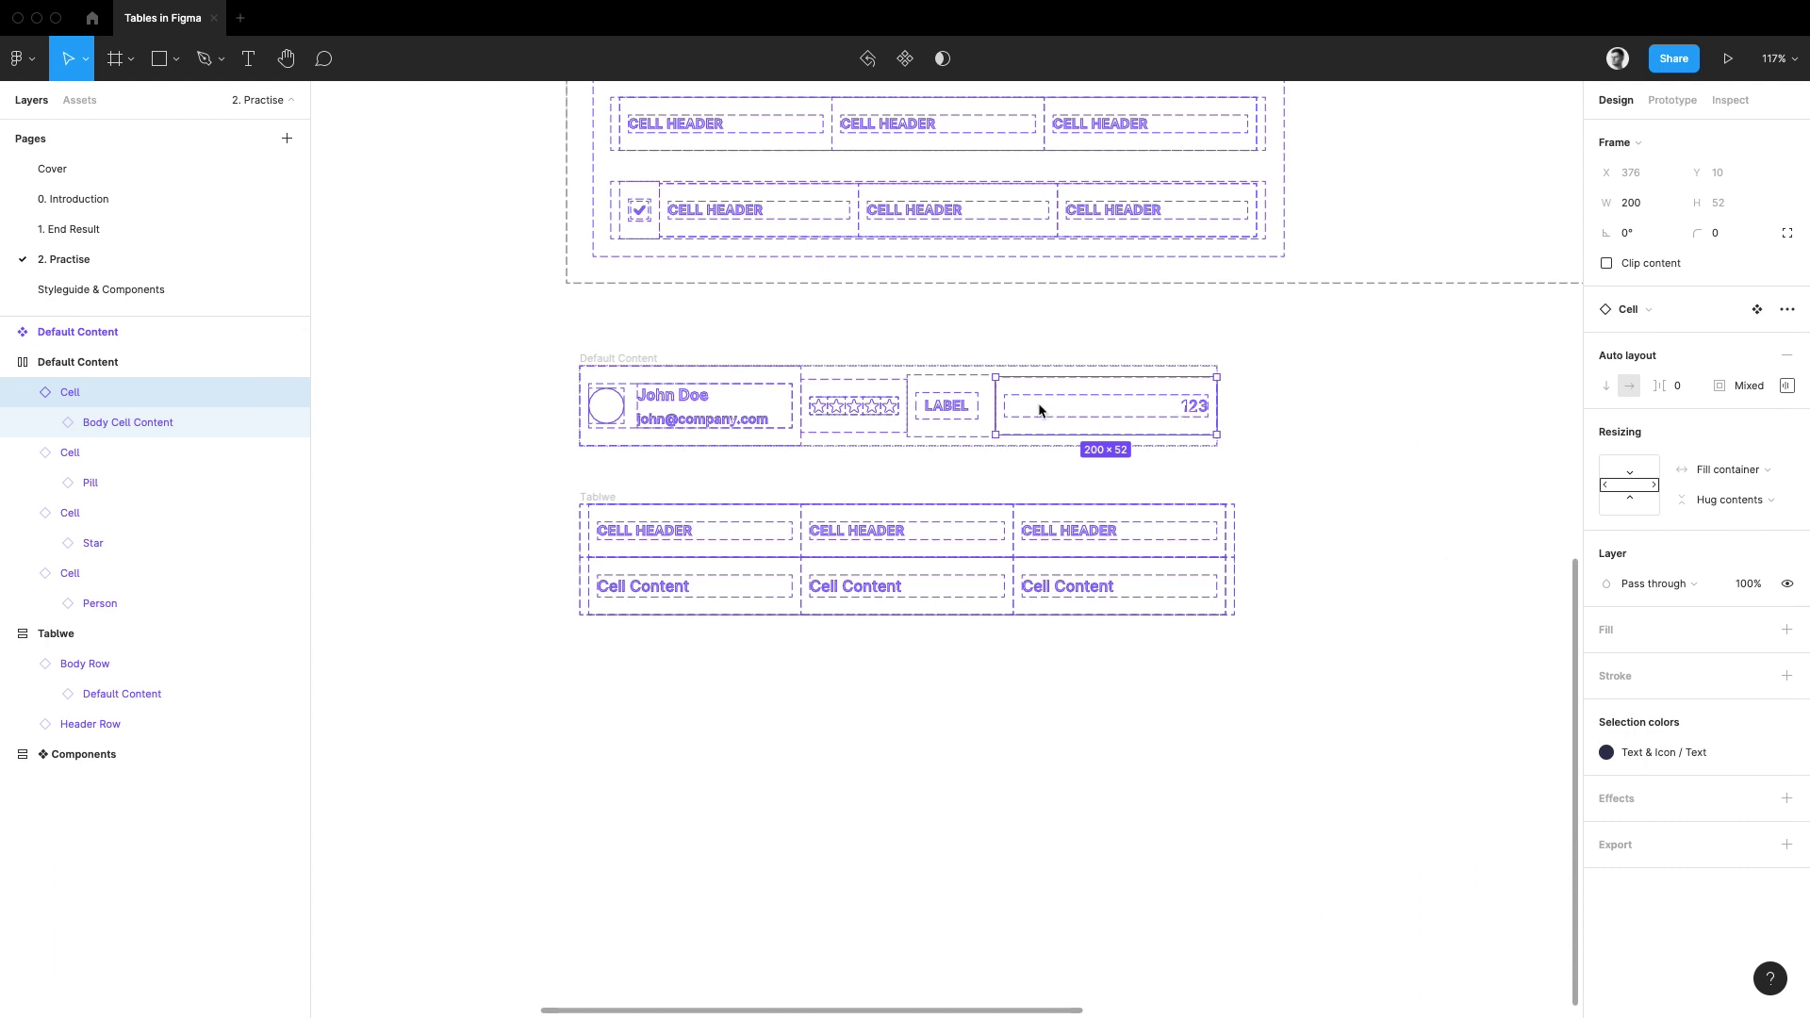
double_click(1195, 406)
double_click(1195, 405)
key(ctrl+v)
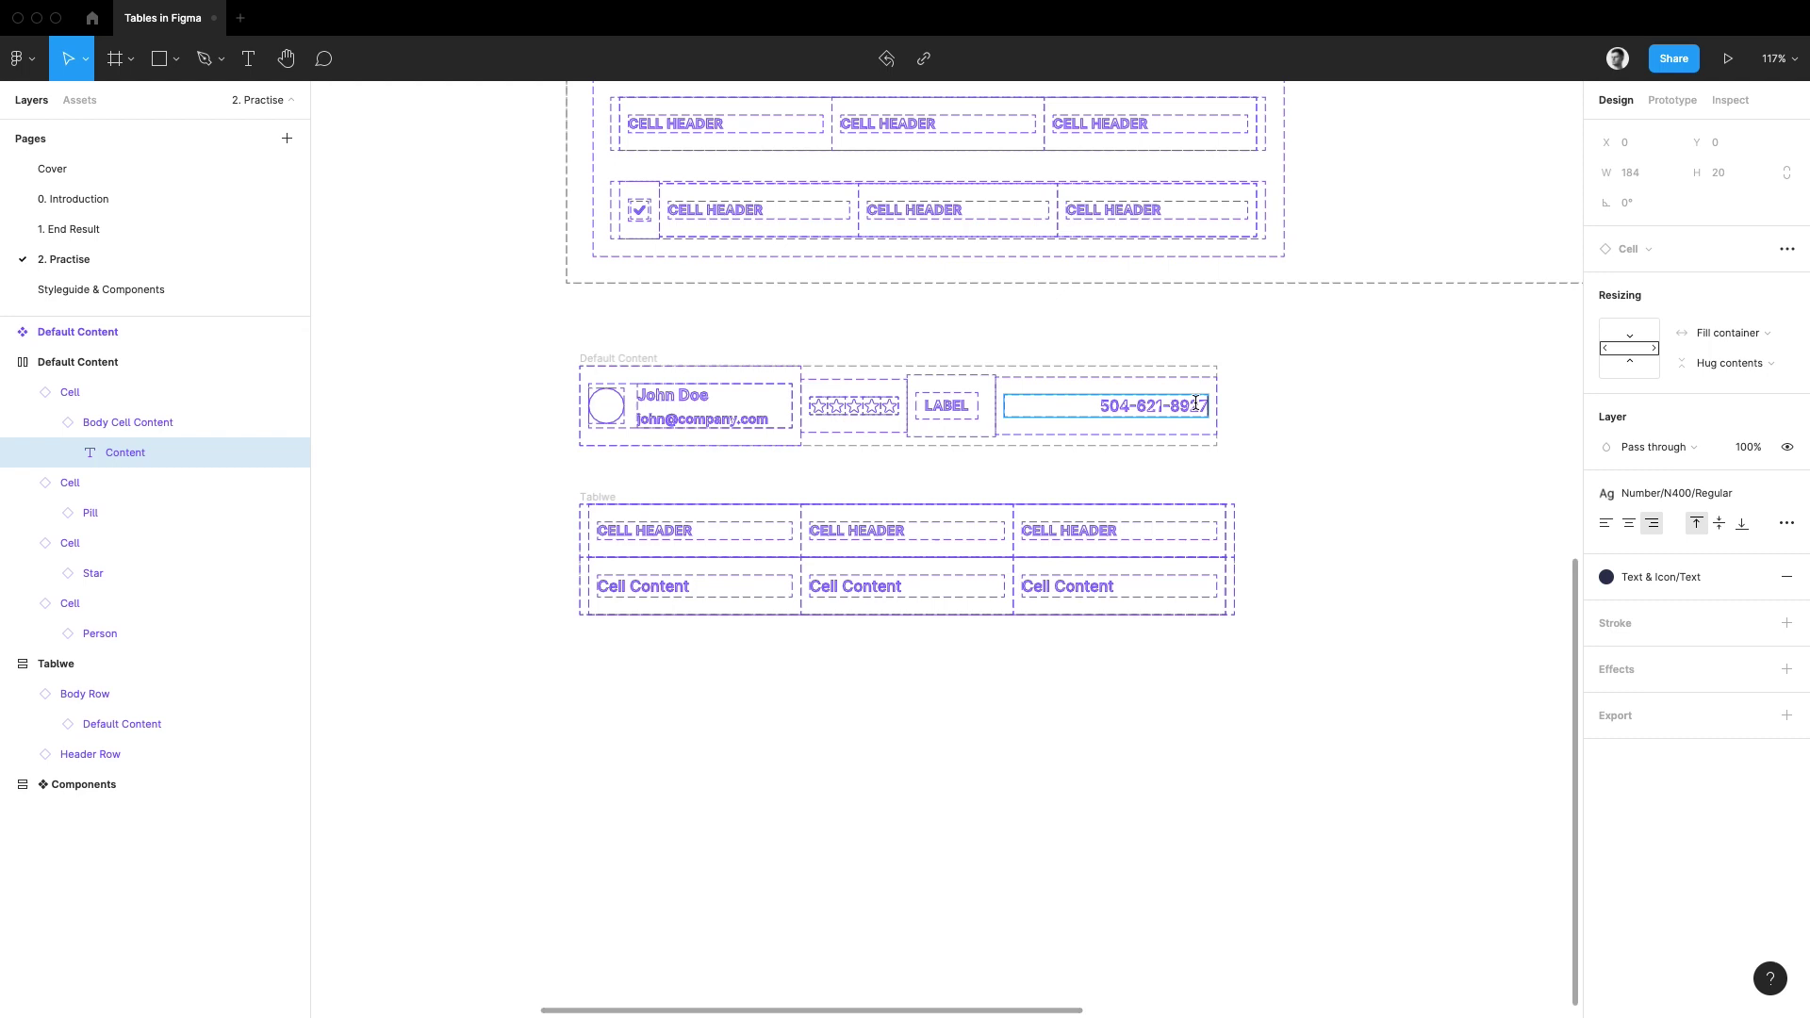
click(1174, 388)
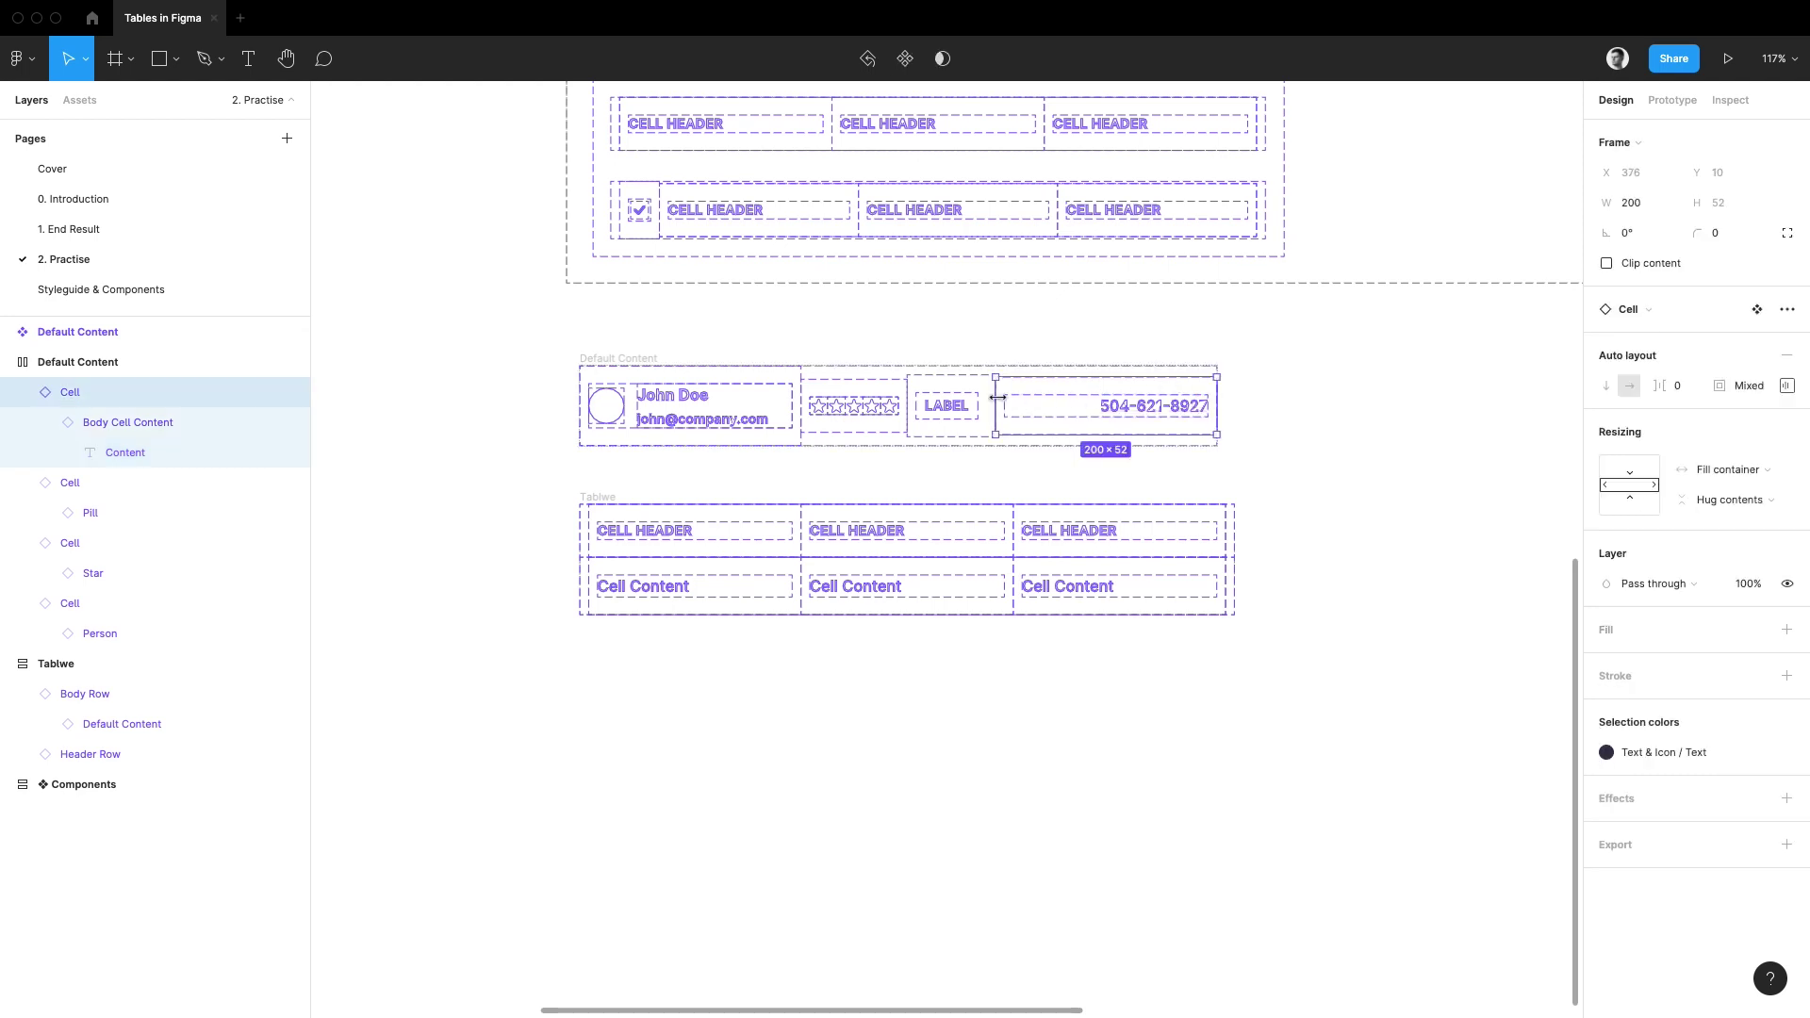
- Fix the phone cell's width at 128 so the Person cell gains room
drag(997, 397, 1075, 394)
click(1651, 202)
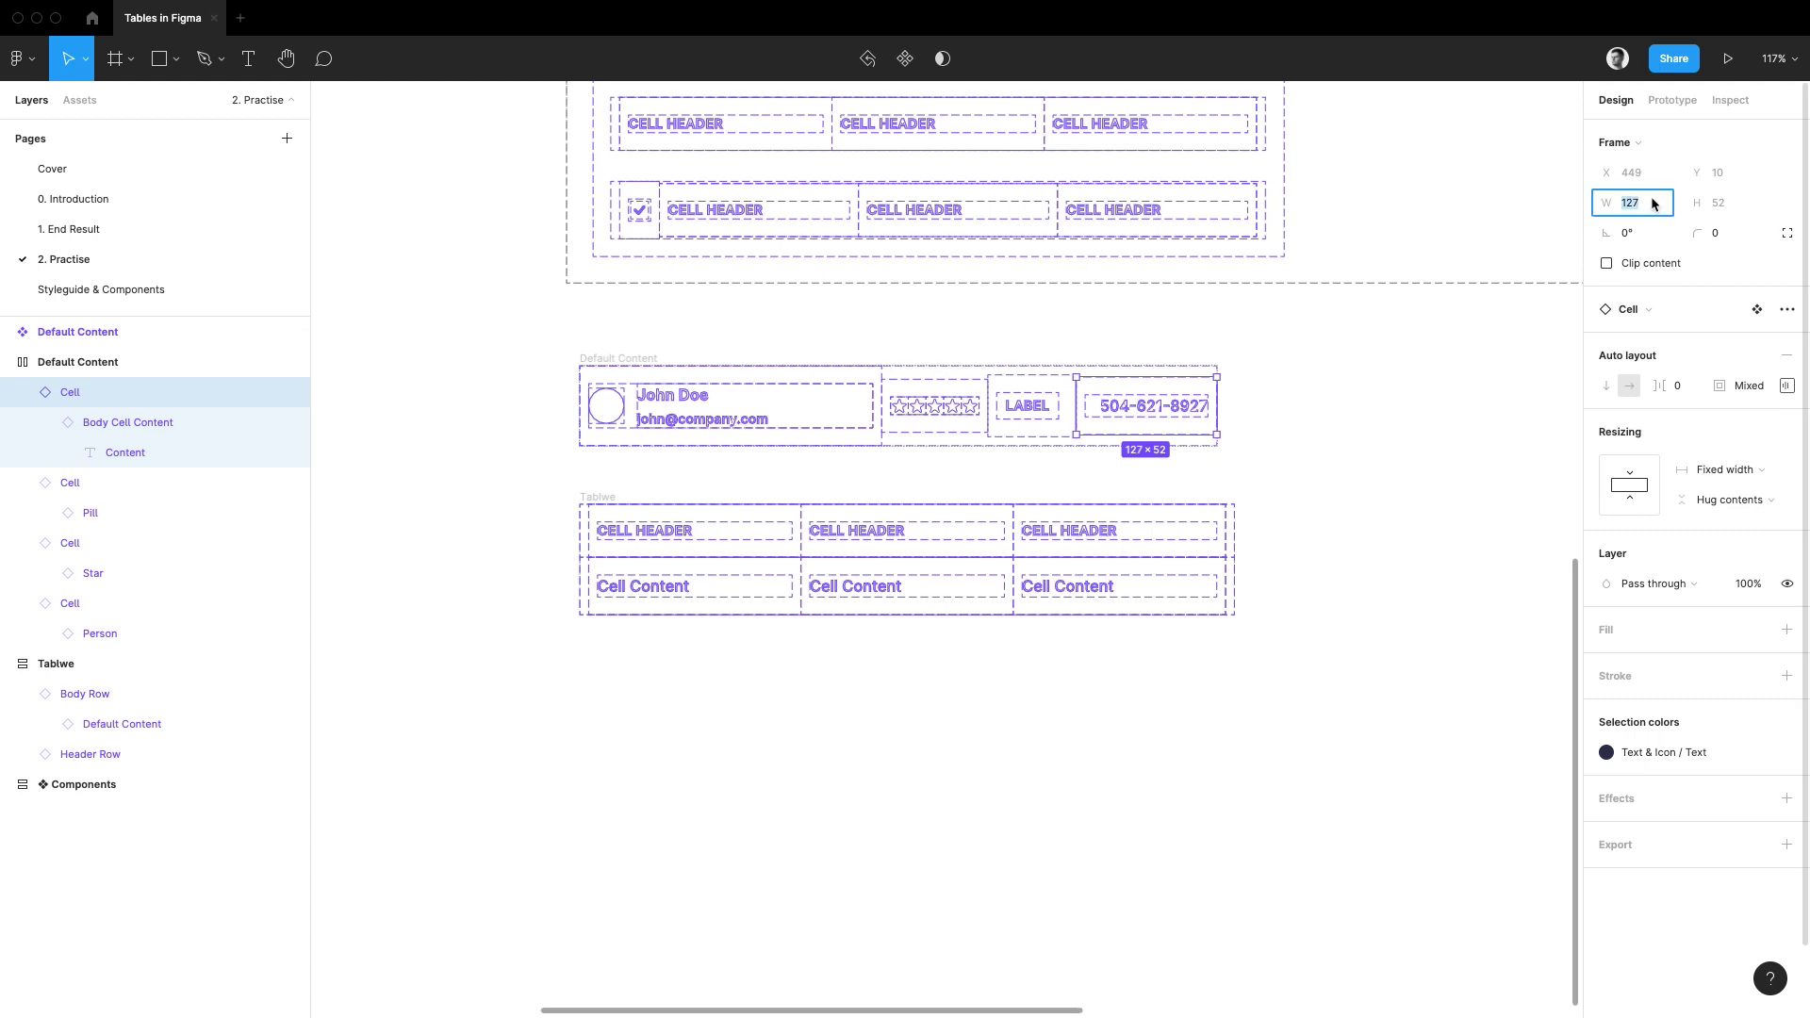
text(128)
key(Return)
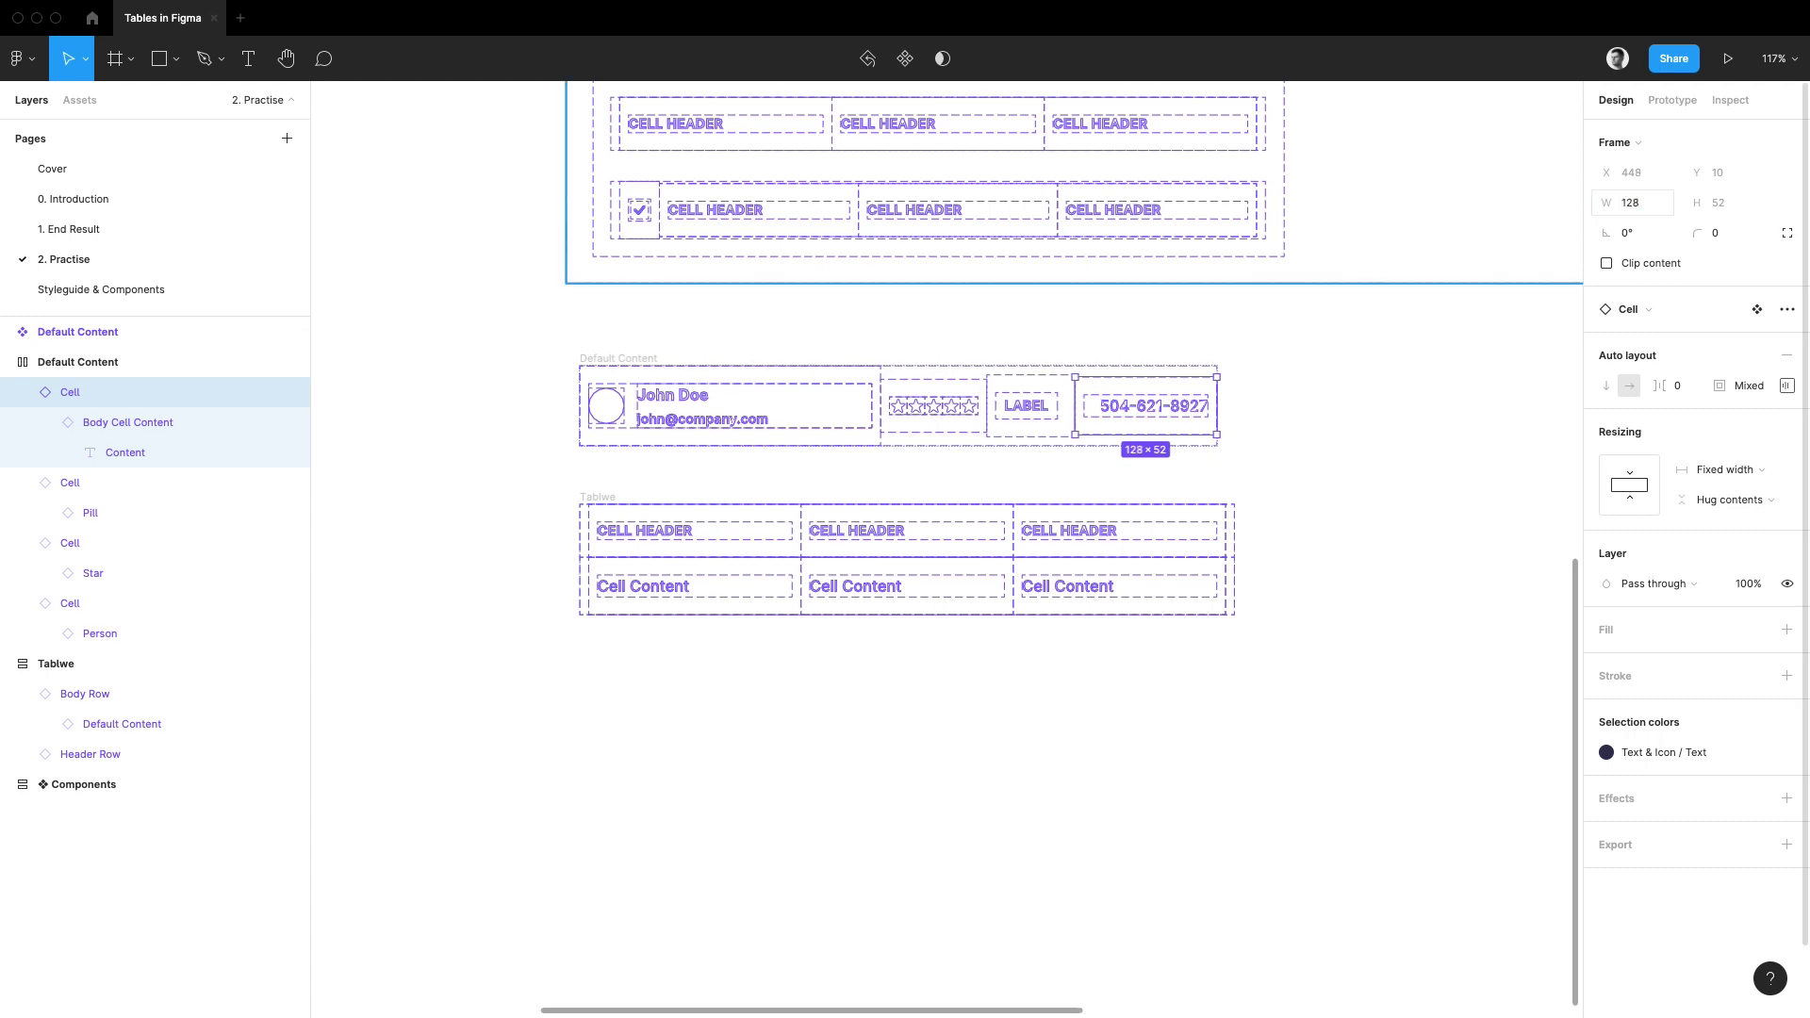
mouse_move(1202, 394)
mouse_down()
mouse_move(1250, 442)
mouse_move(1329, 364)
mouse_up()
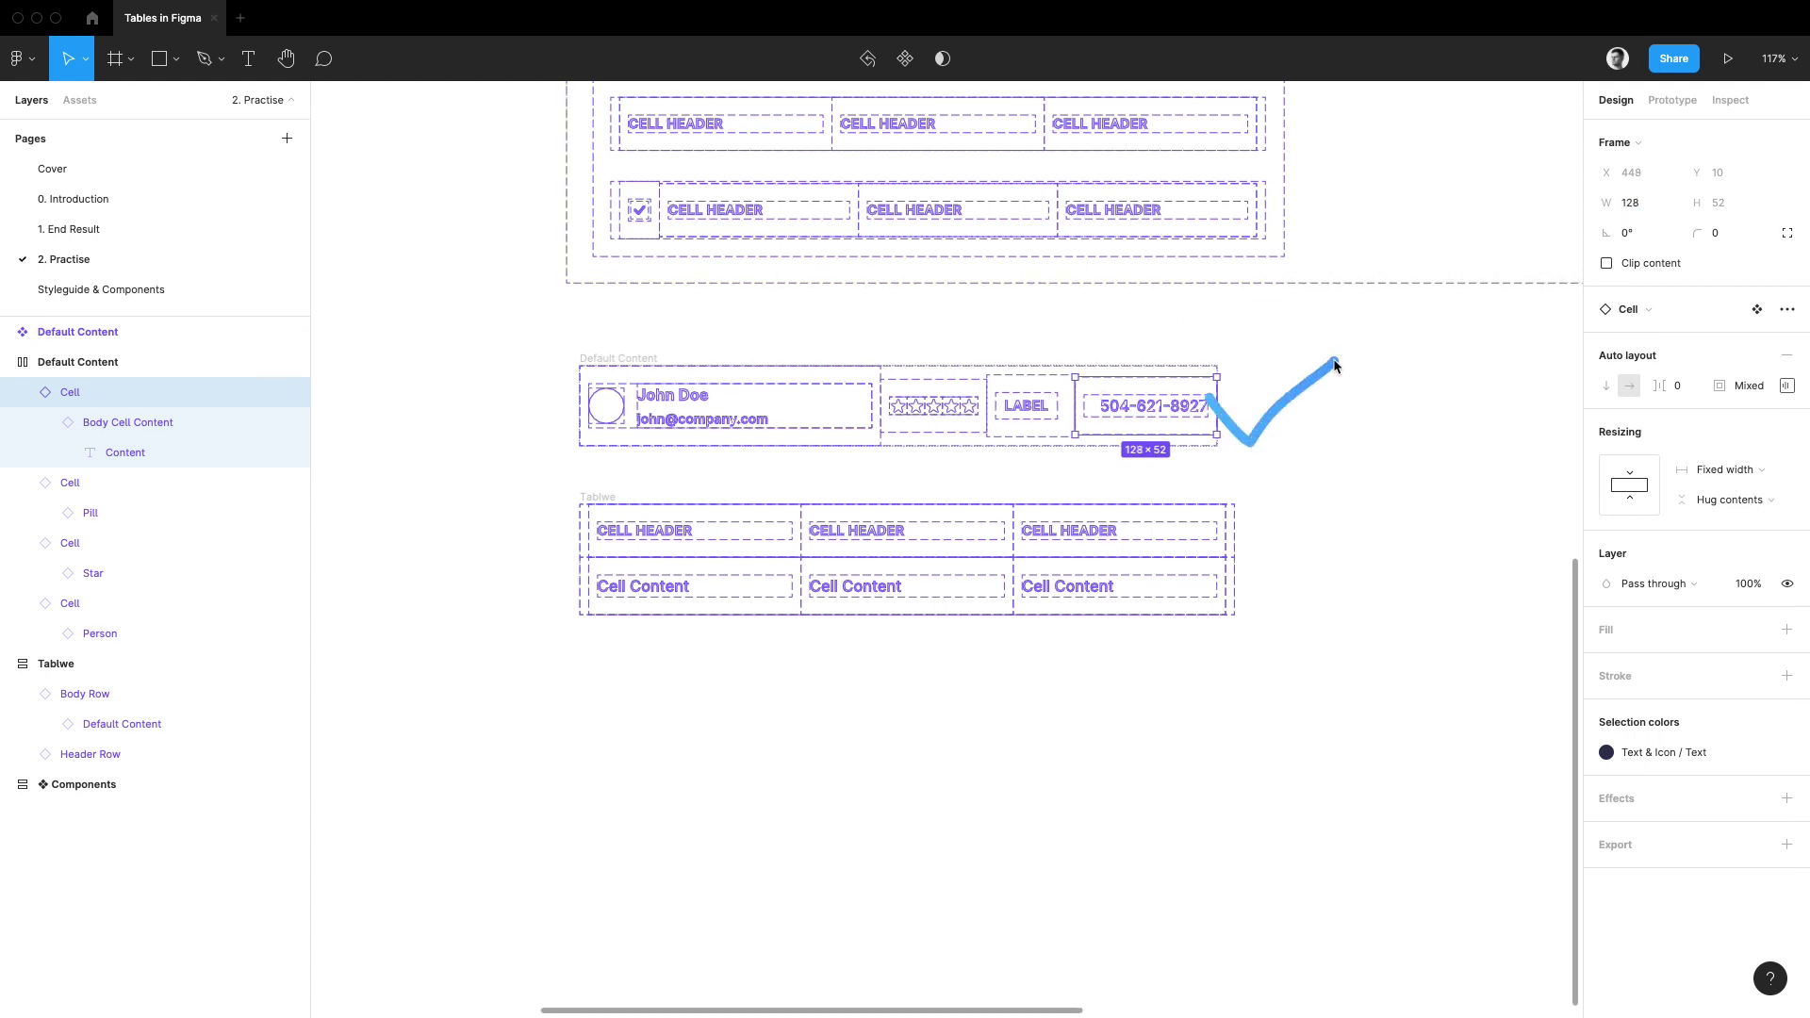
- Inspect the star cell's Hug sizing and the Default Content row, undoing an accidental widening
click(947, 405)
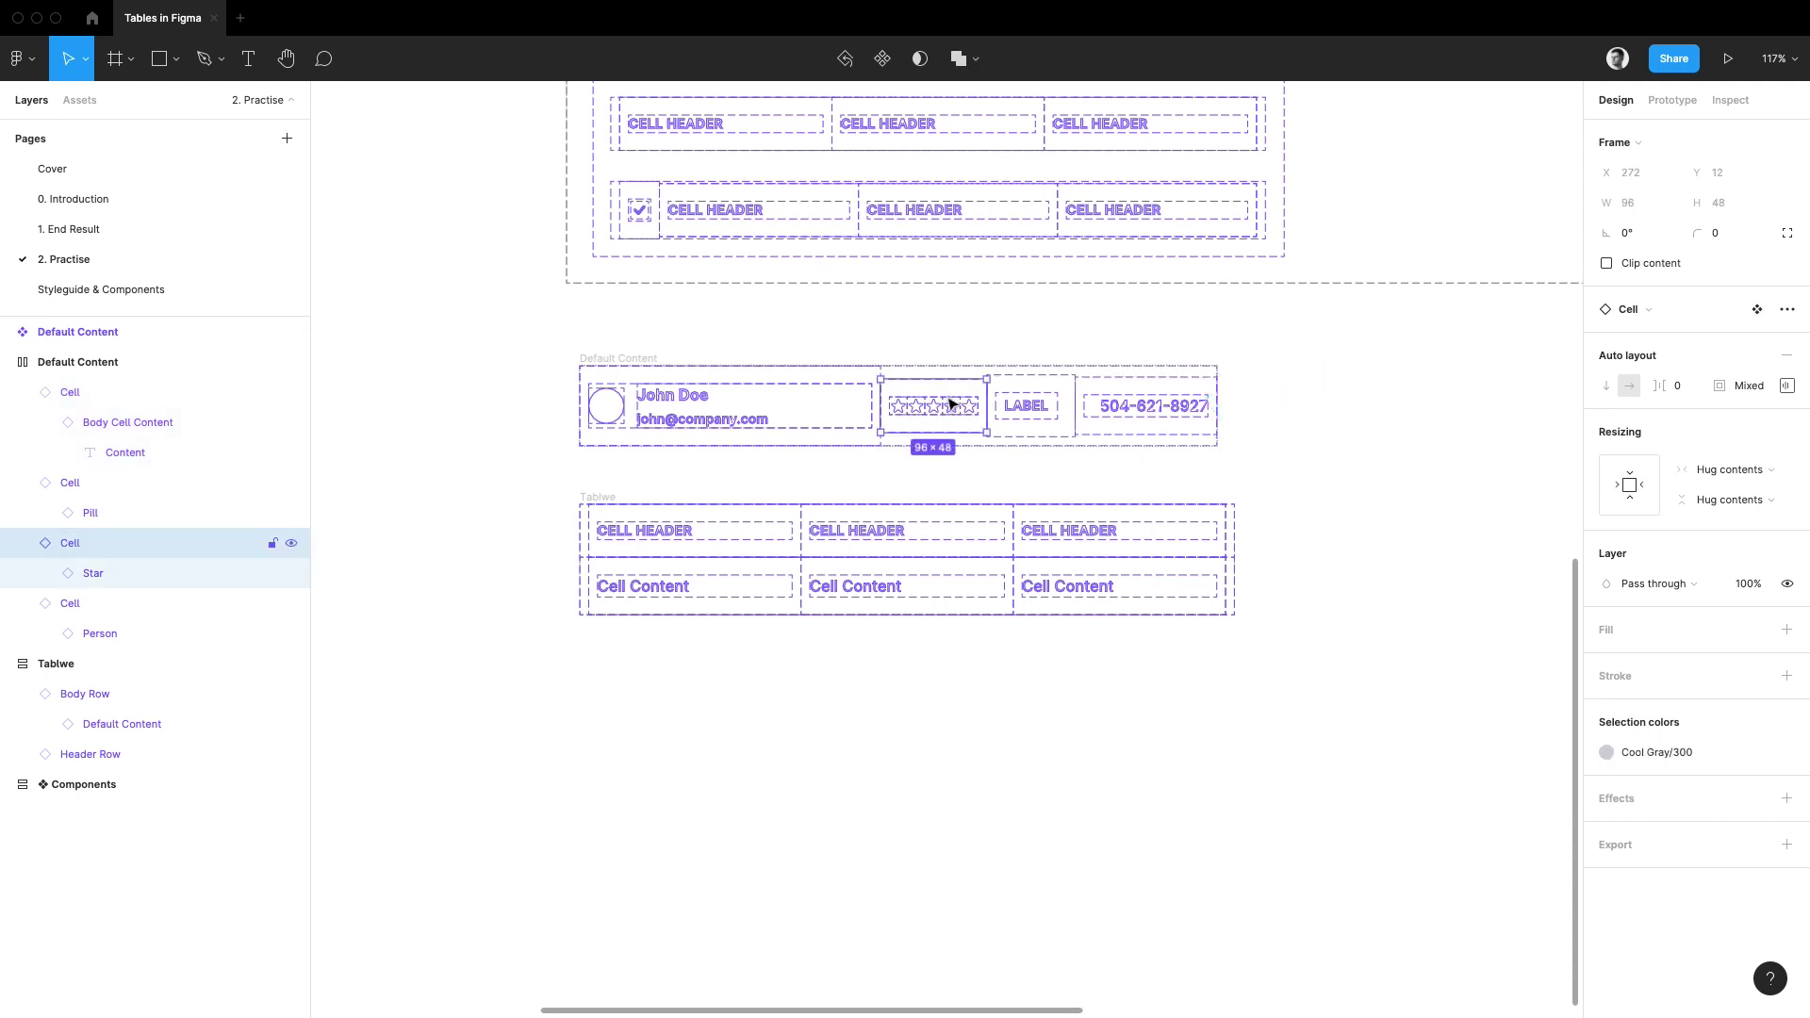
mouse_move(891, 424)
mouse_down()
mouse_move(985, 392)
mouse_move(981, 377)
mouse_move(889, 392)
mouse_move(986, 422)
mouse_up()
mouse_move(1685, 439)
mouse_down()
mouse_move(1677, 484)
mouse_move(1767, 466)
mouse_move(1721, 445)
mouse_up()
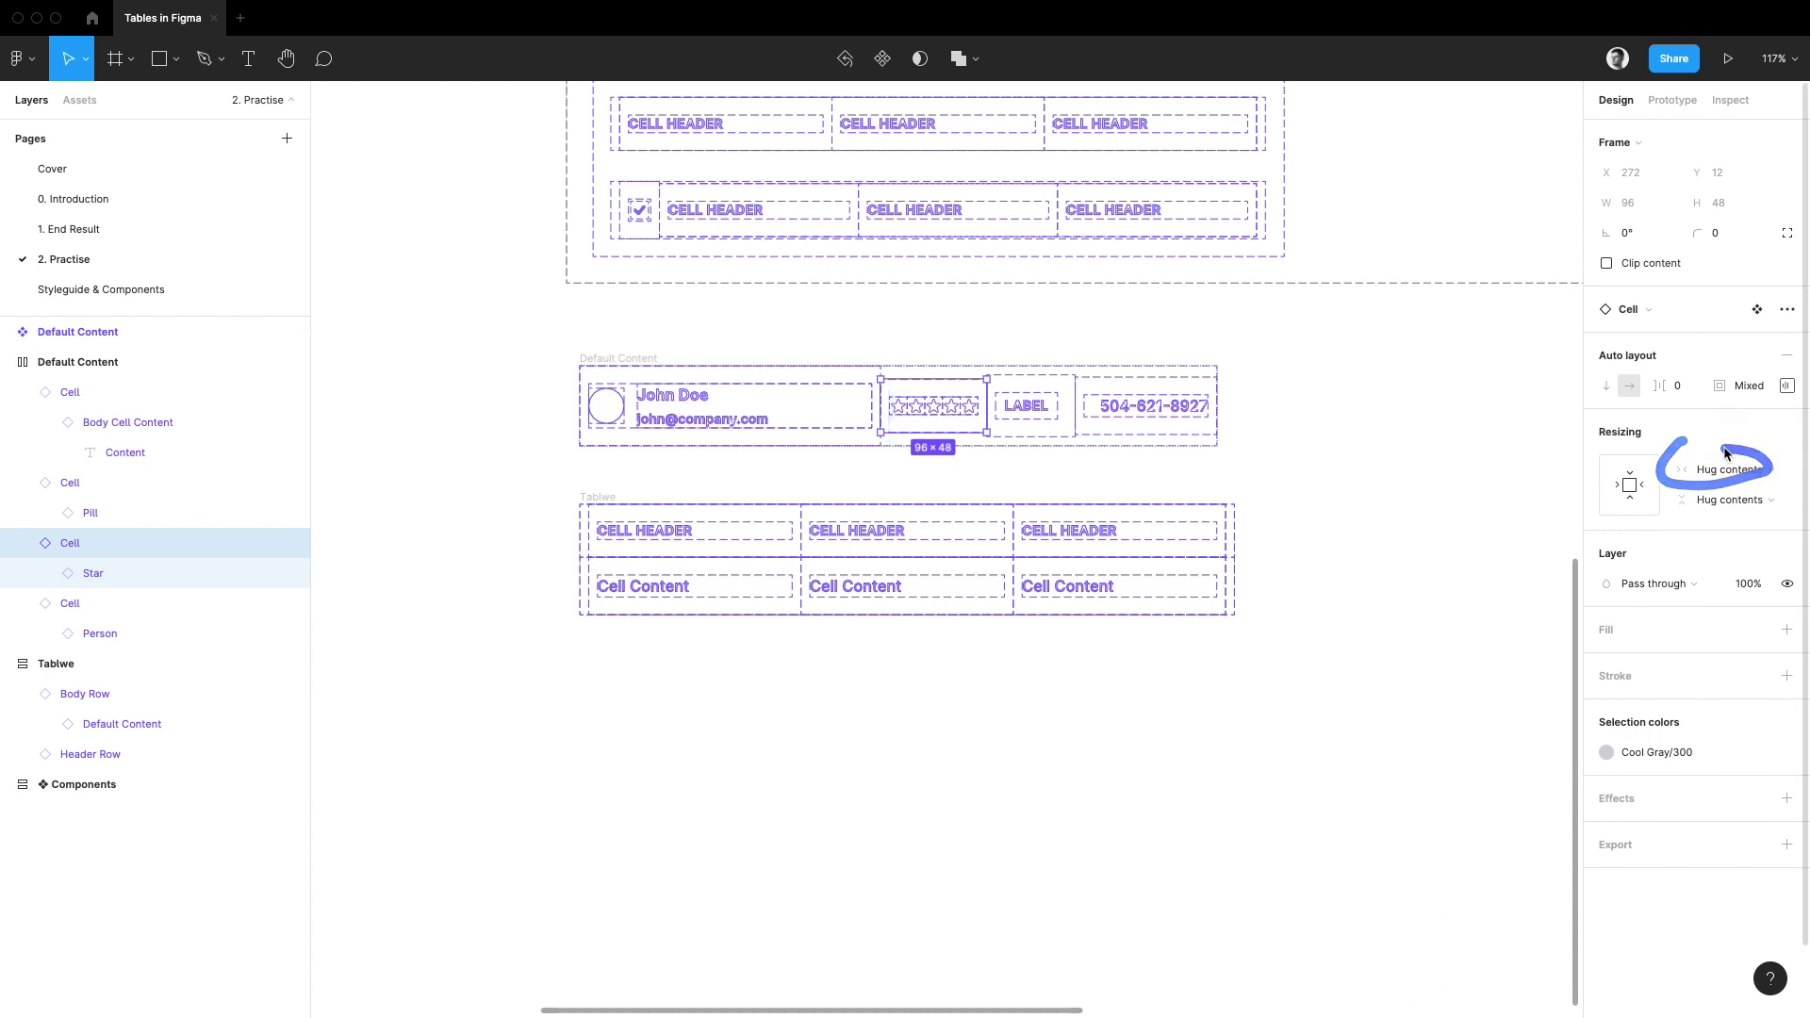
click(849, 392)
key(shift+Return)
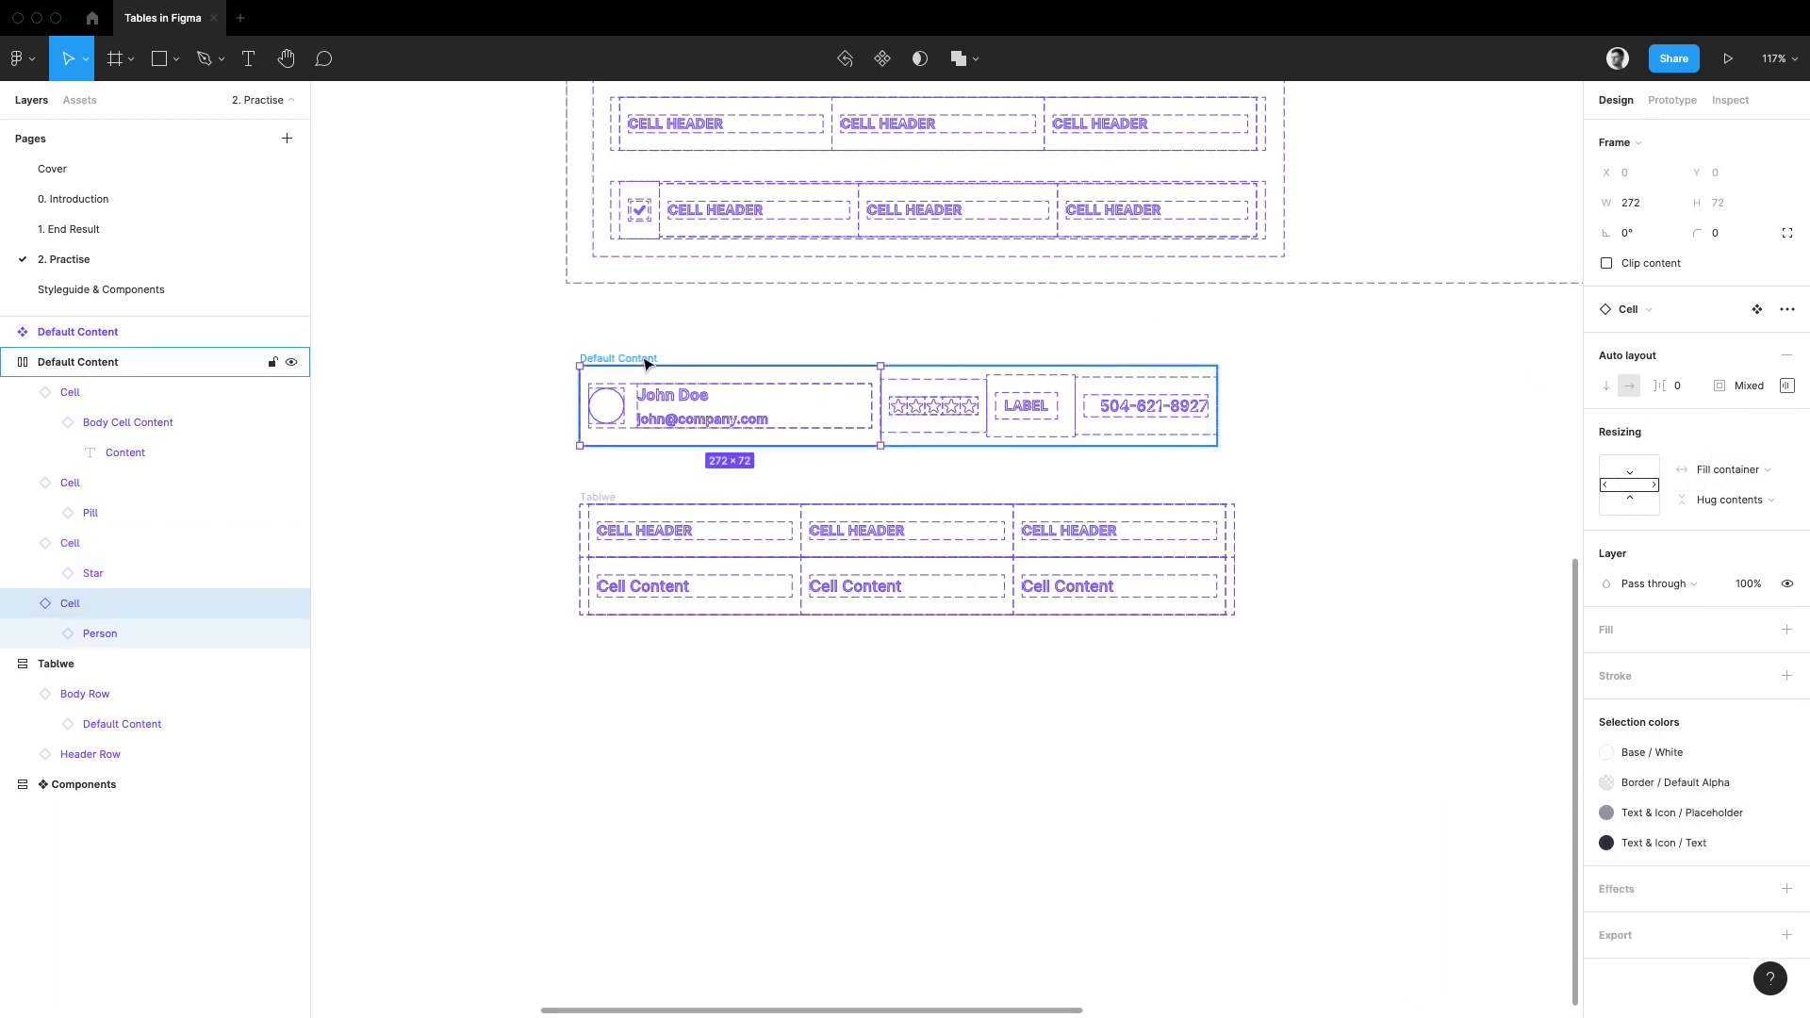
drag(579, 396, 477, 395)
key(ctrl+z)
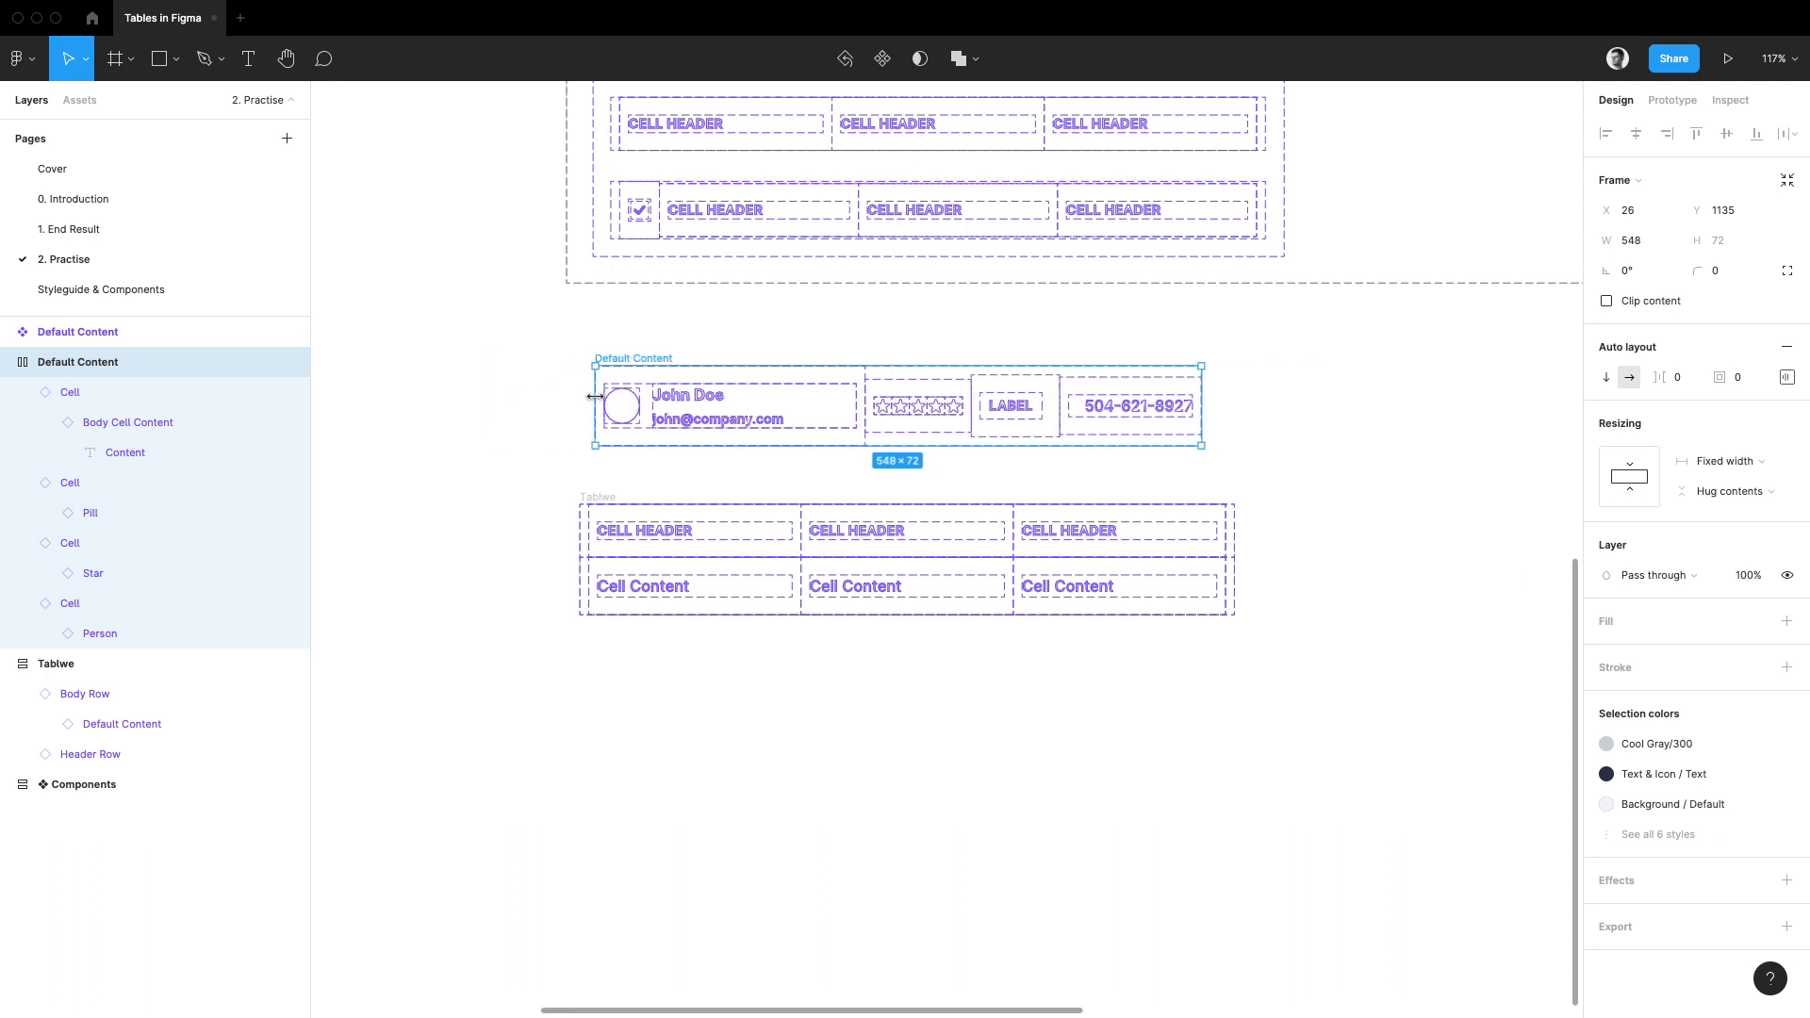
- Keep the person cell at Fill container, then hide outlines and select the Default Content row
click(830, 404)
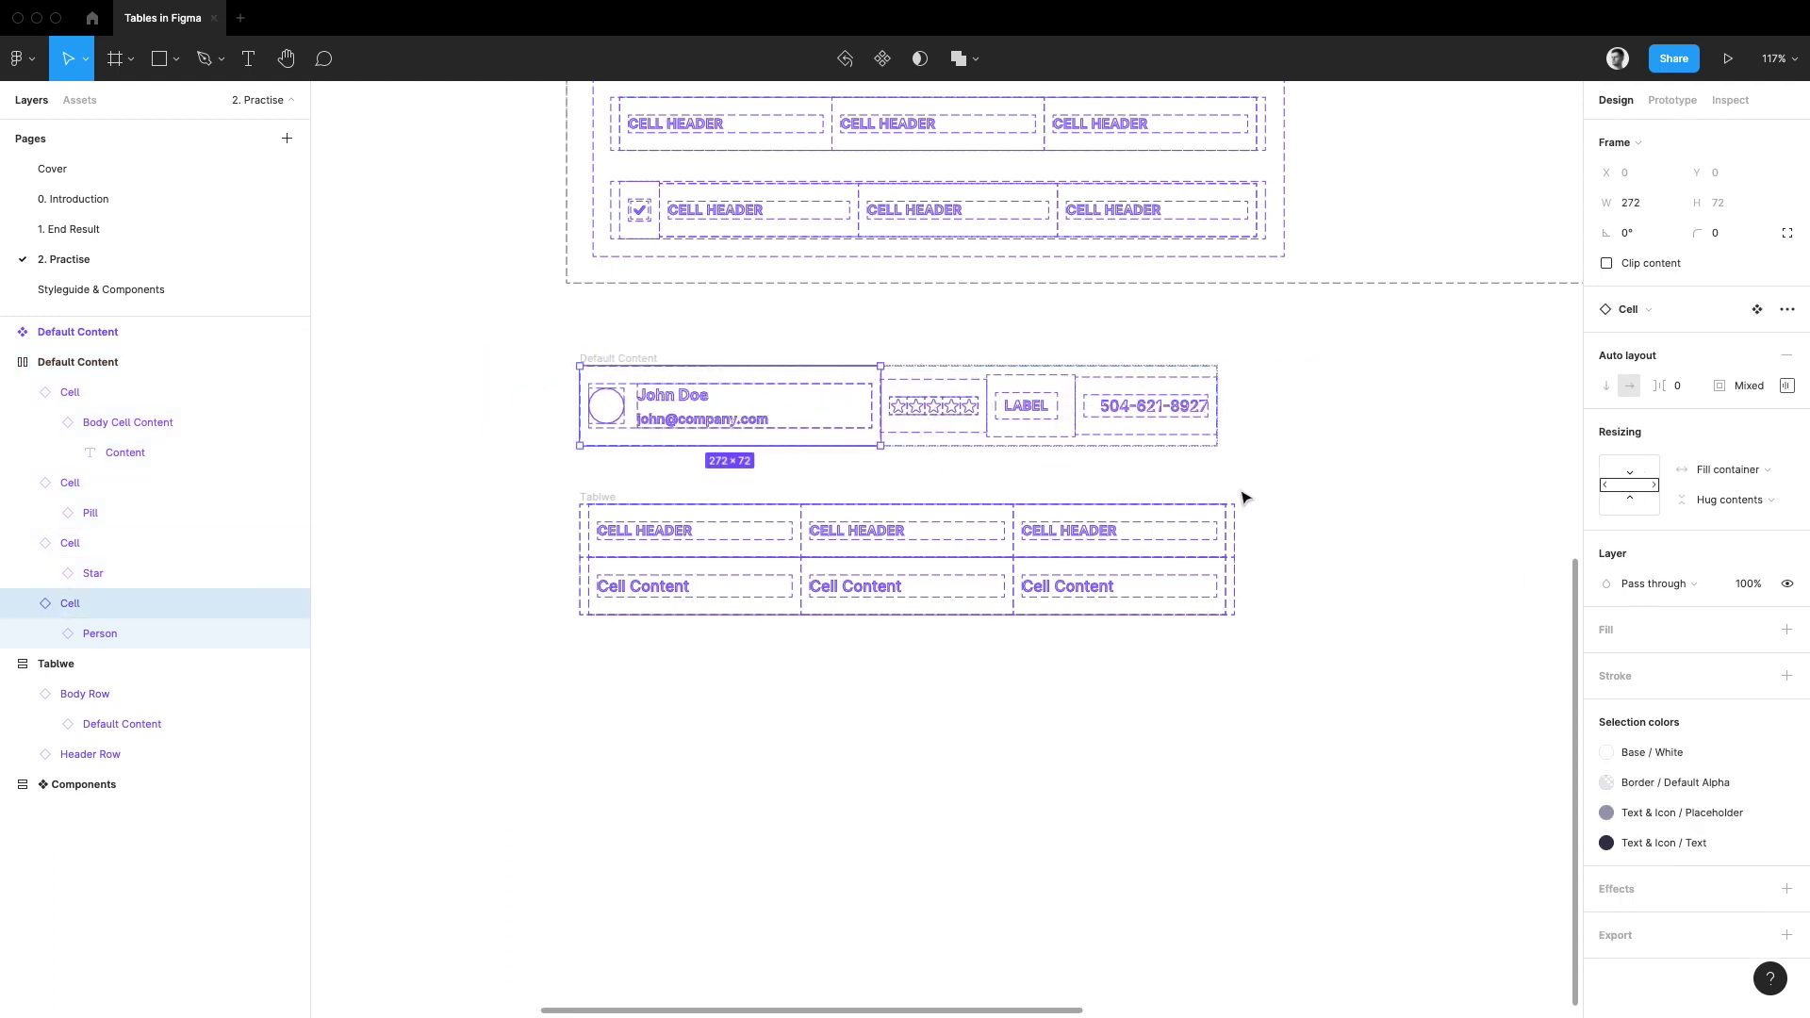
click(1740, 470)
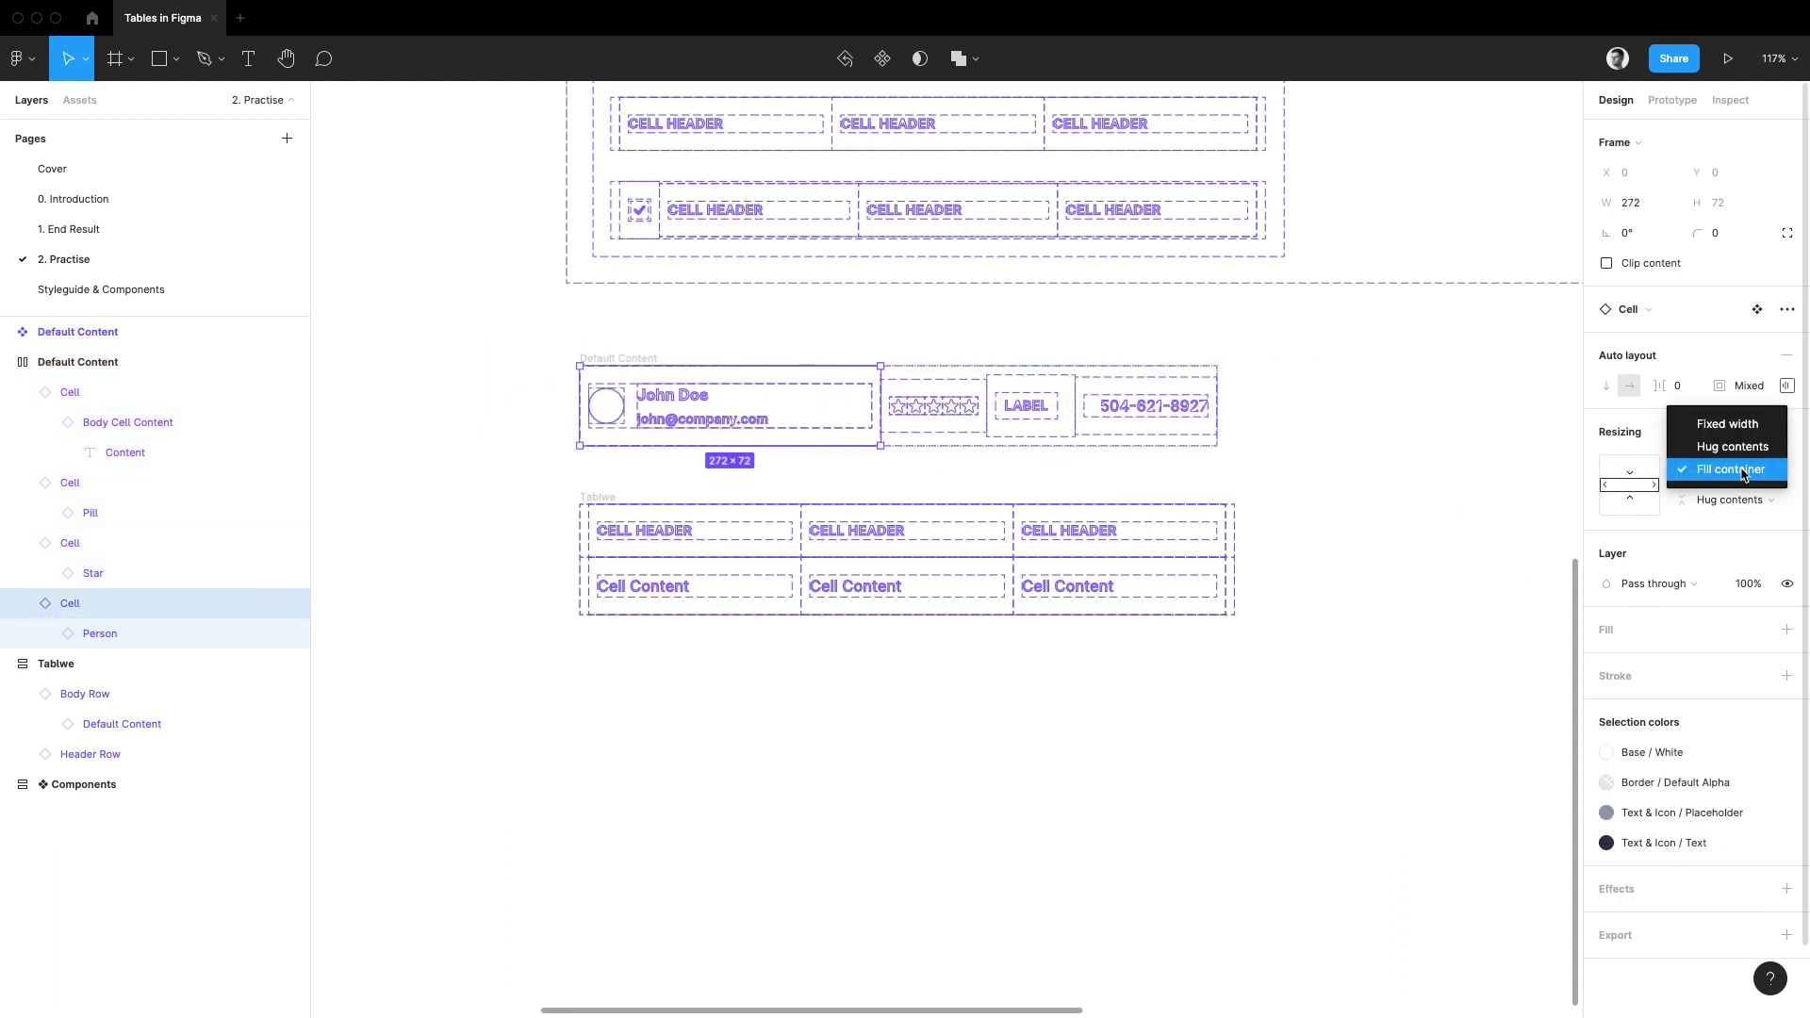
click(1647, 443)
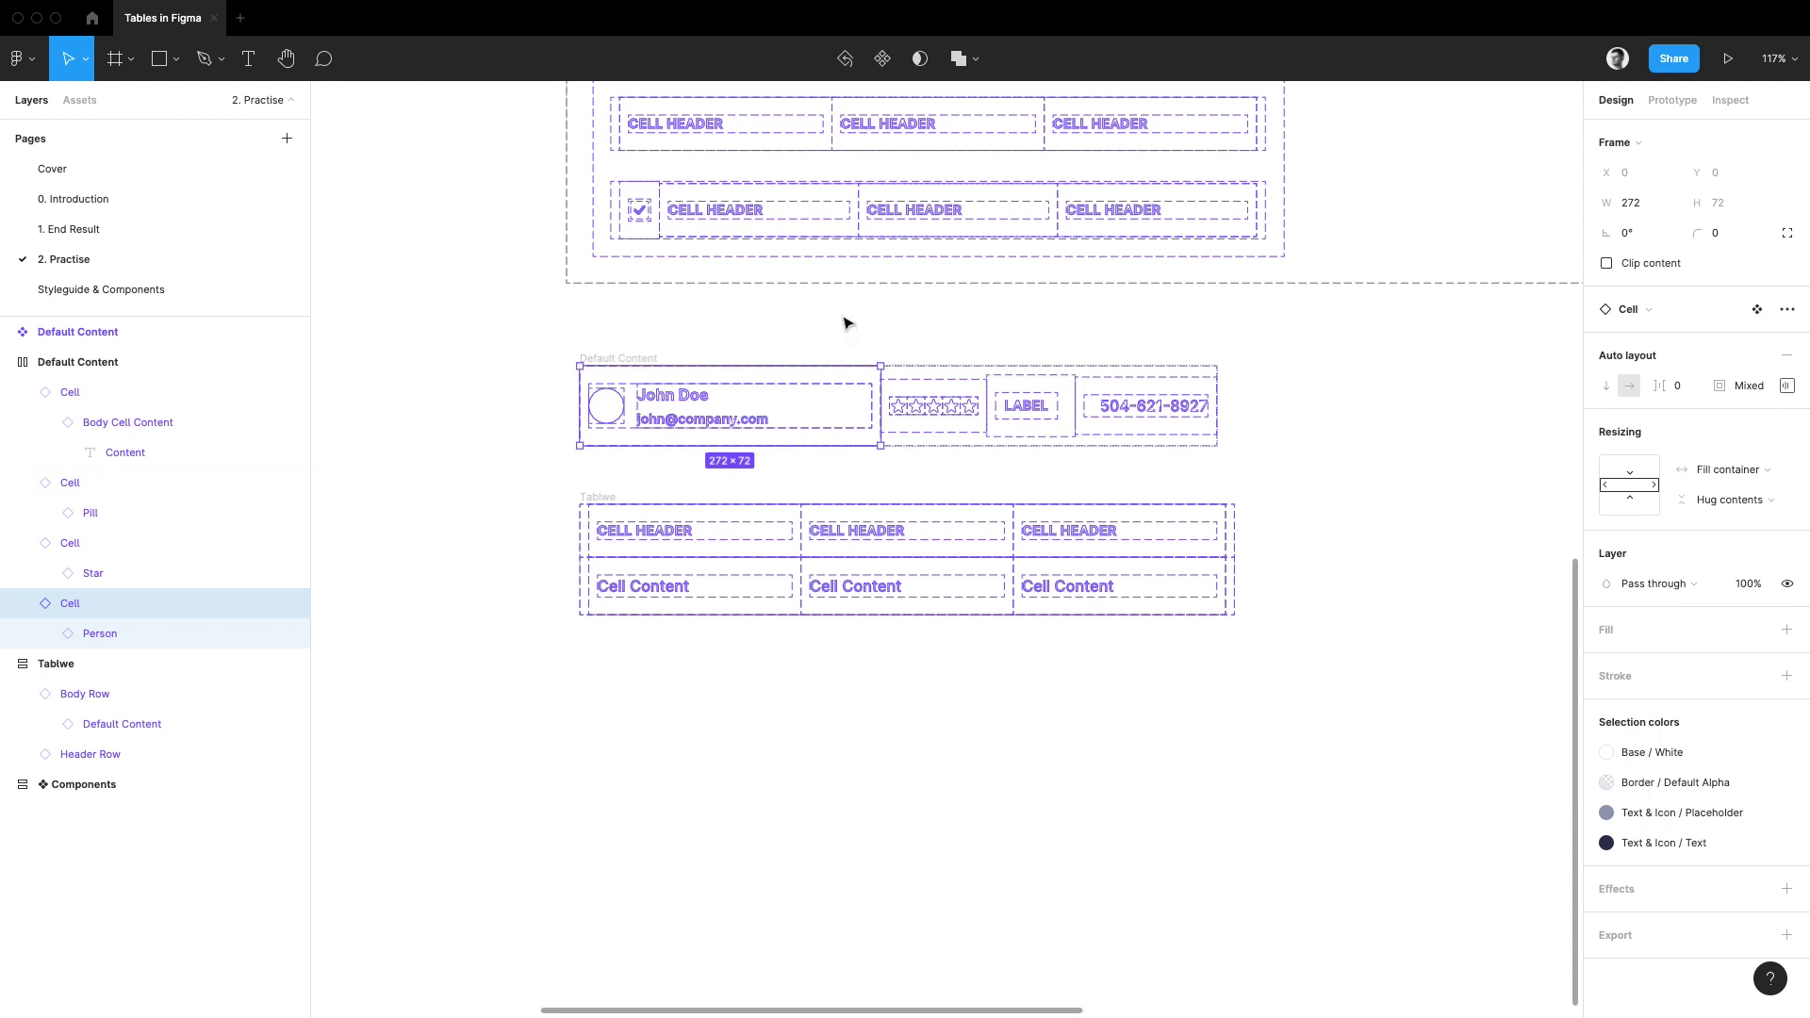
key(ctrl+y)
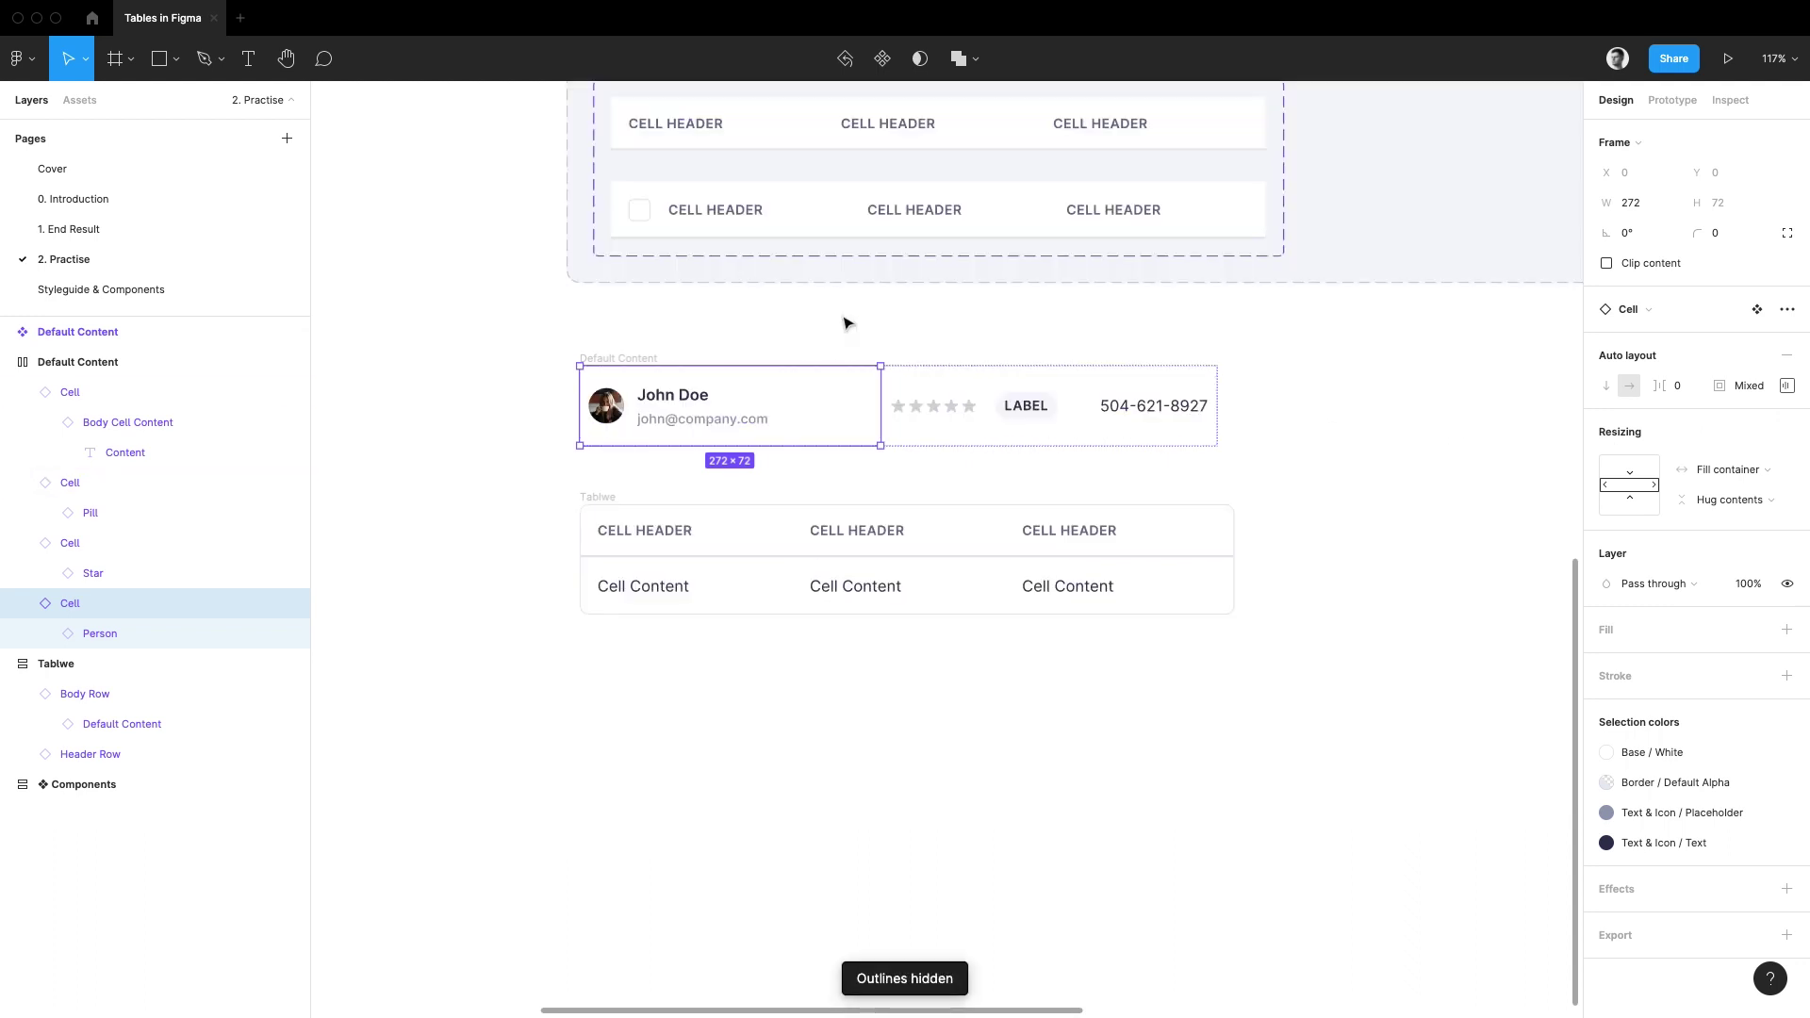
click(633, 358)
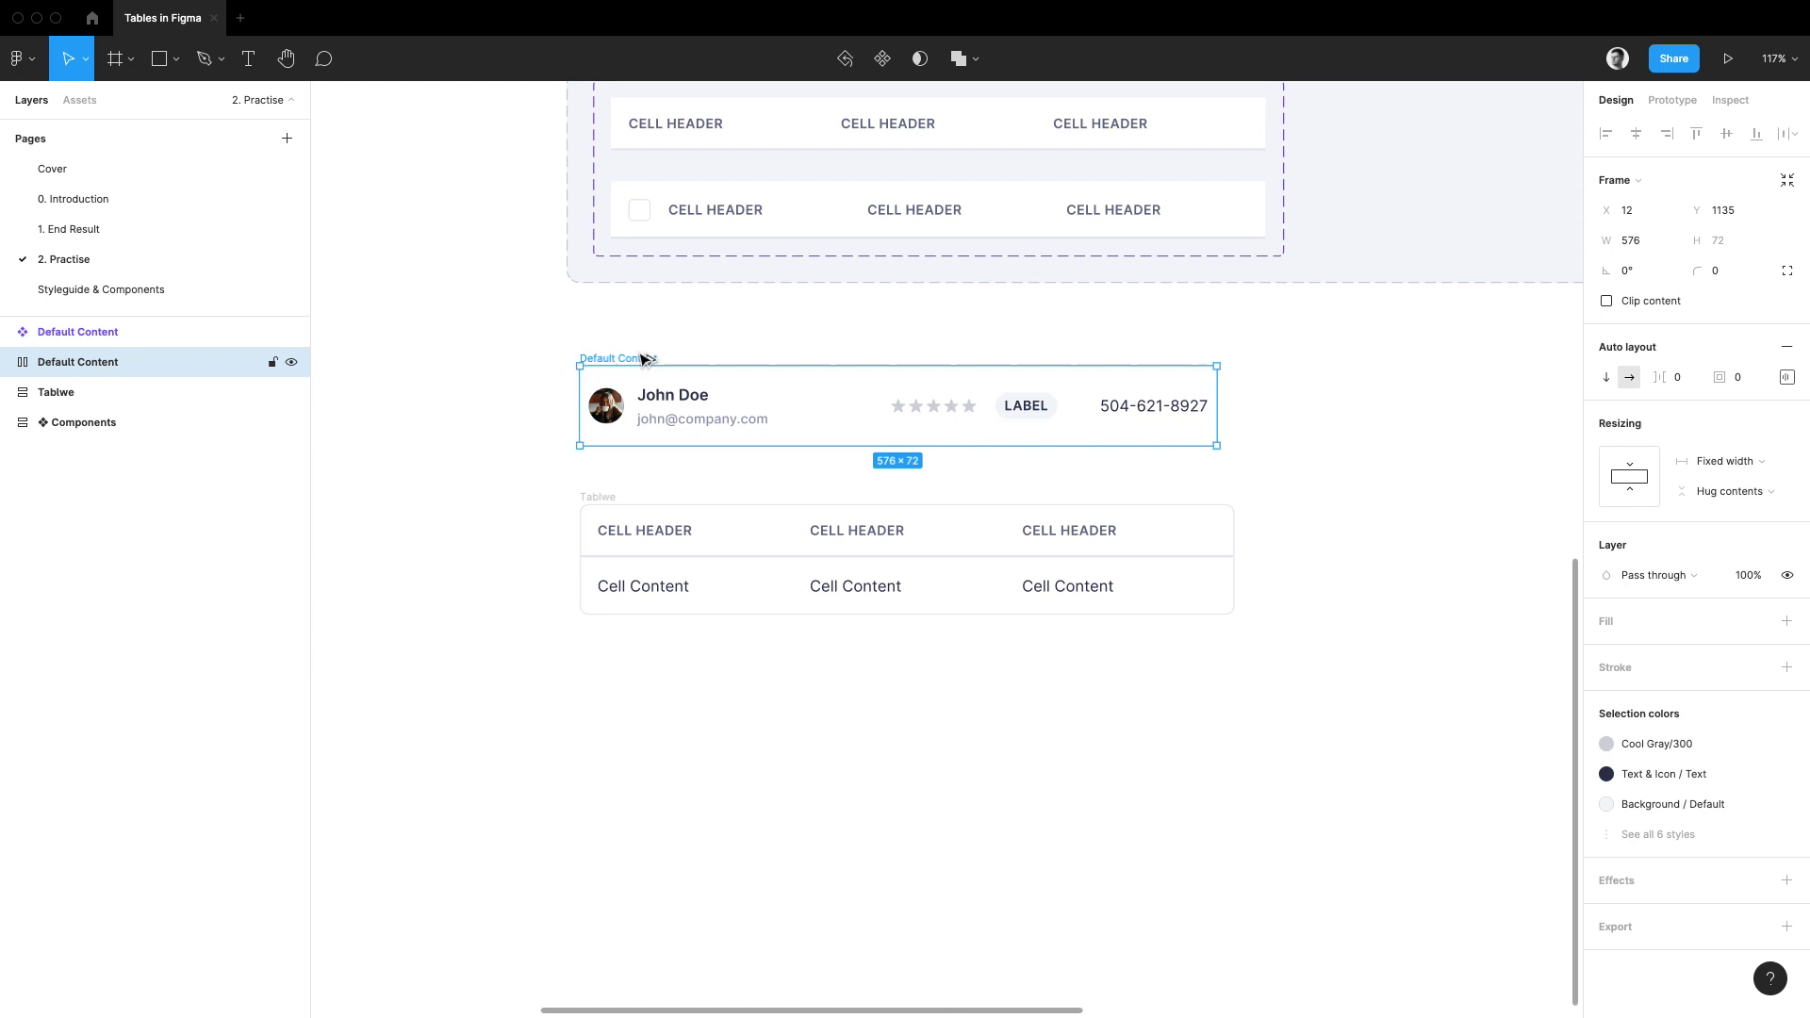
- Make the contact row a component named Friends Row
key(ctrl+alt+k)
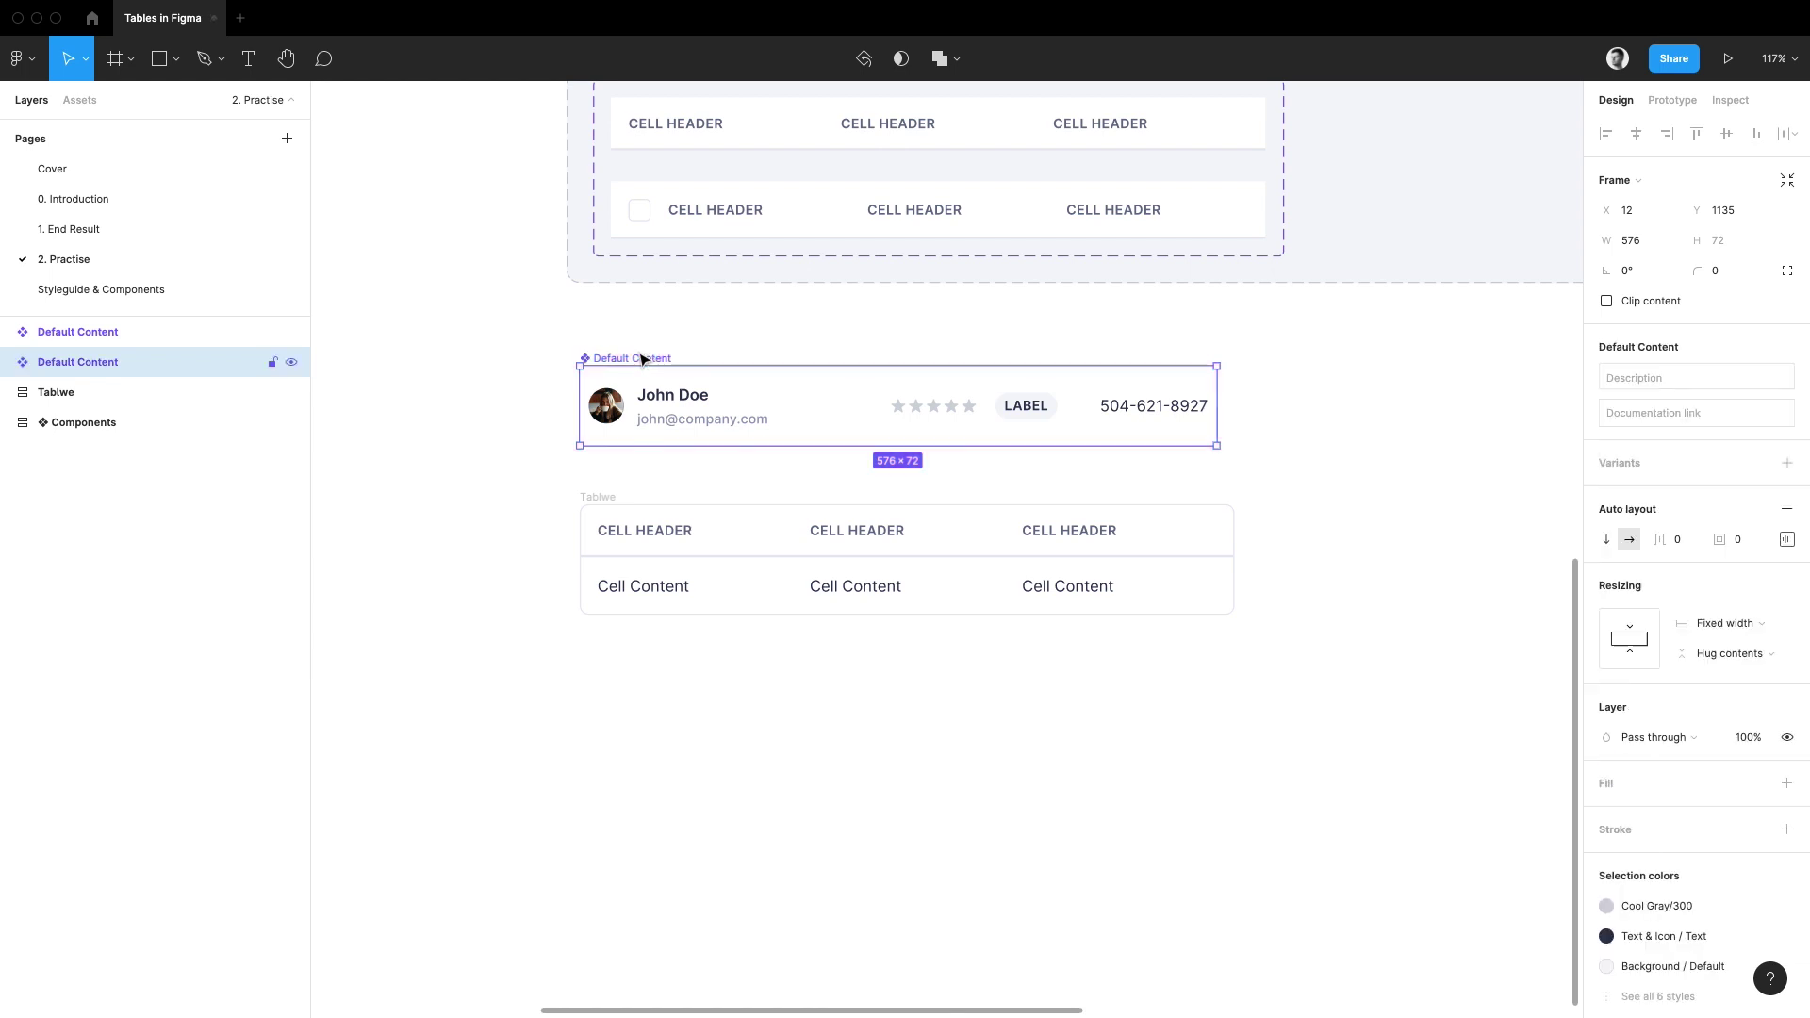
key(ctrl+r)
text(Friends )
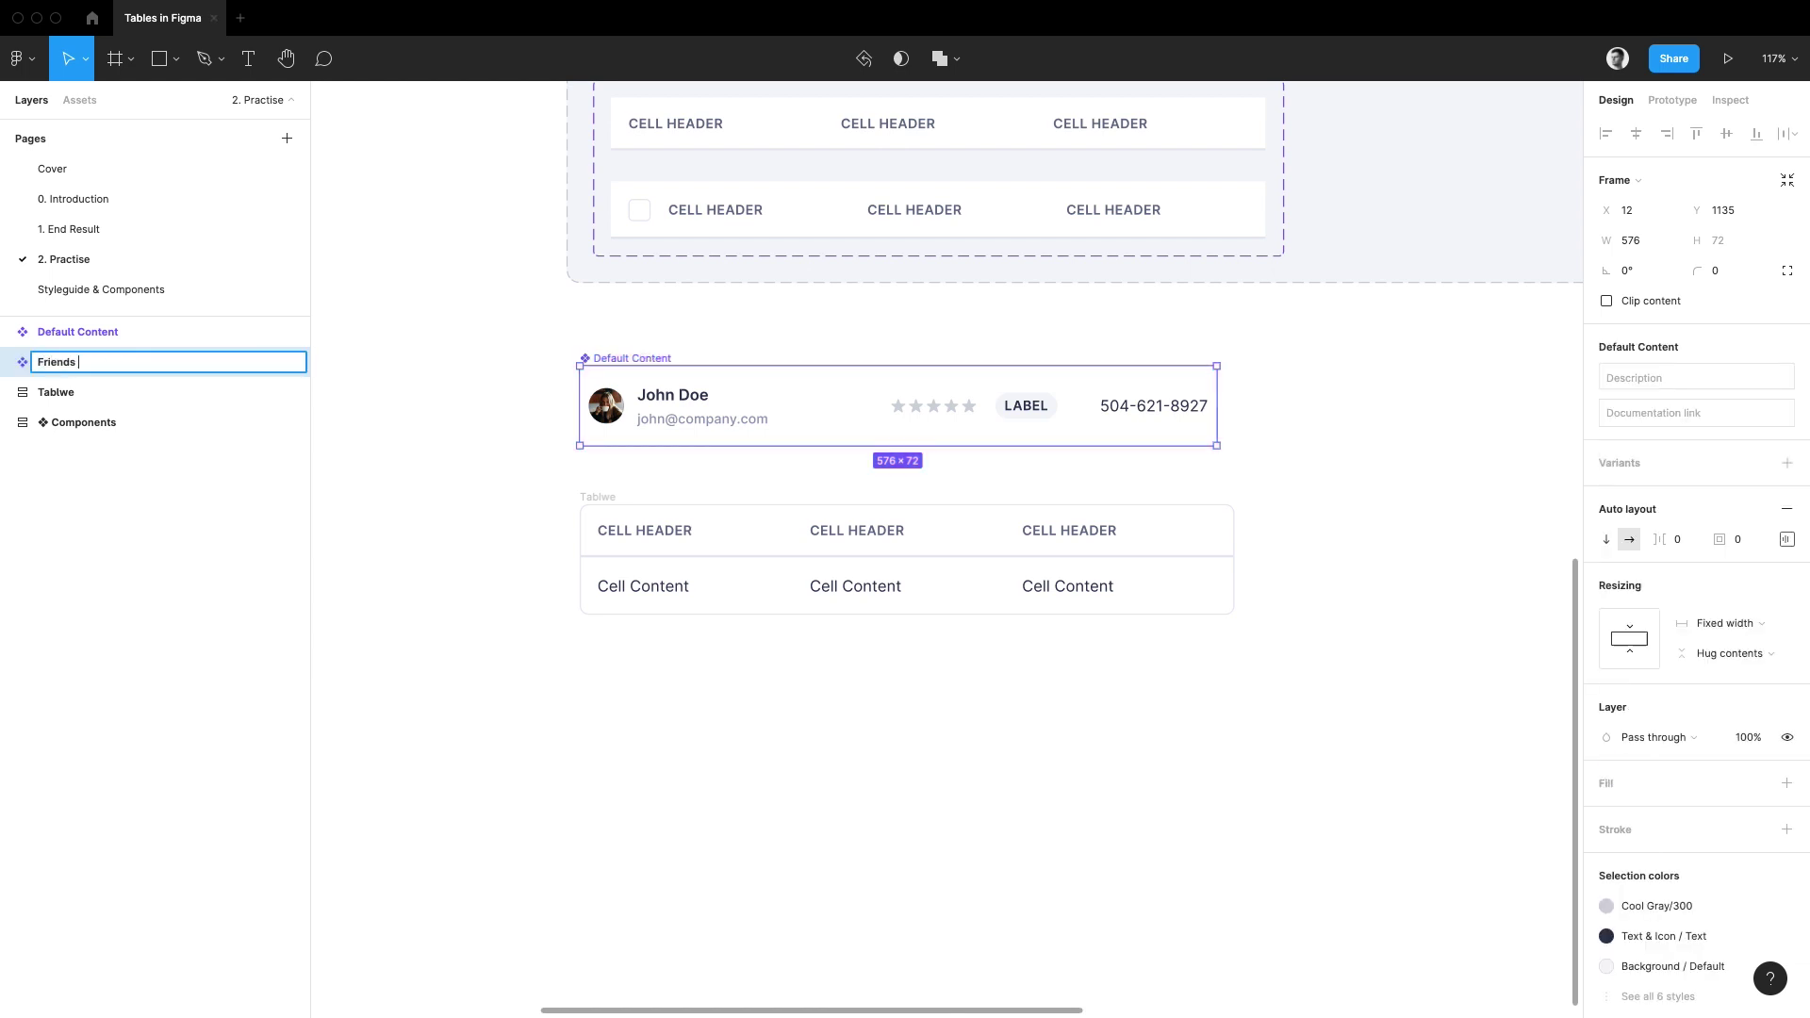
text(Row)
key(Return)
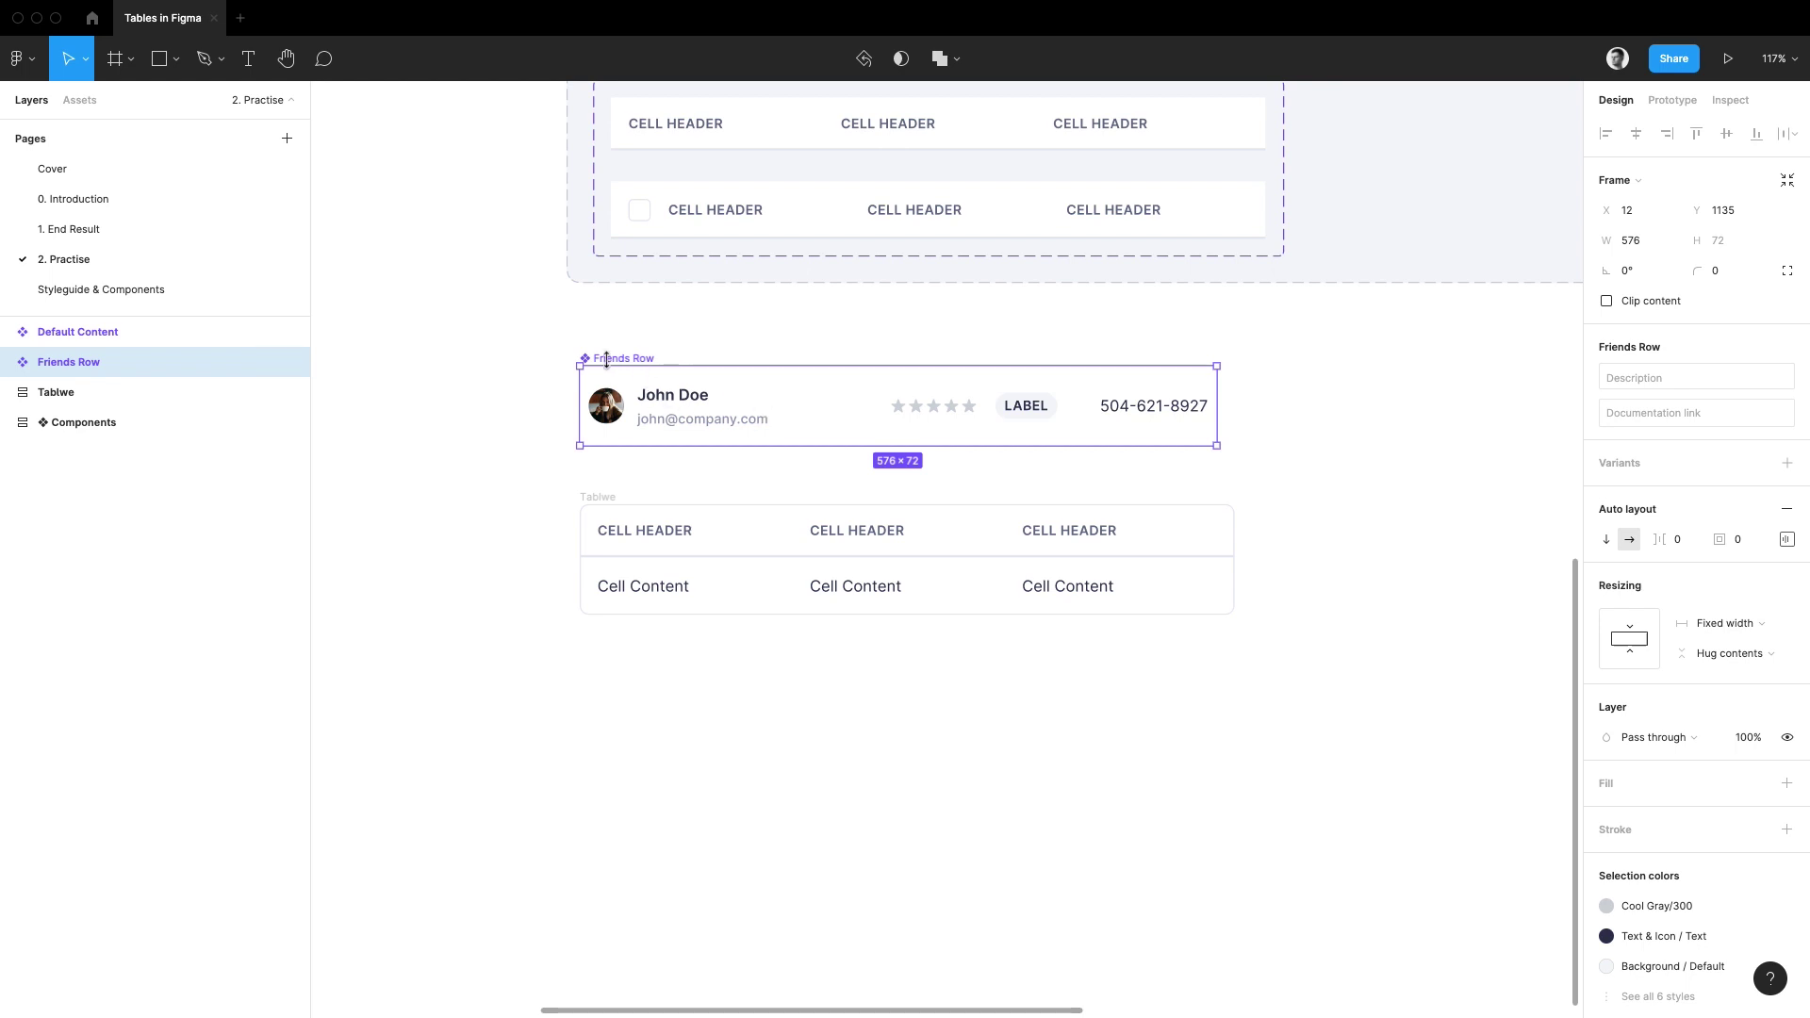
mouse_move(576, 361)
mouse_down()
mouse_move(541, 387)
mouse_move(571, 429)
mouse_up()
- Swap the instances in both Tablwe table rows to Friends Row
click(603, 497)
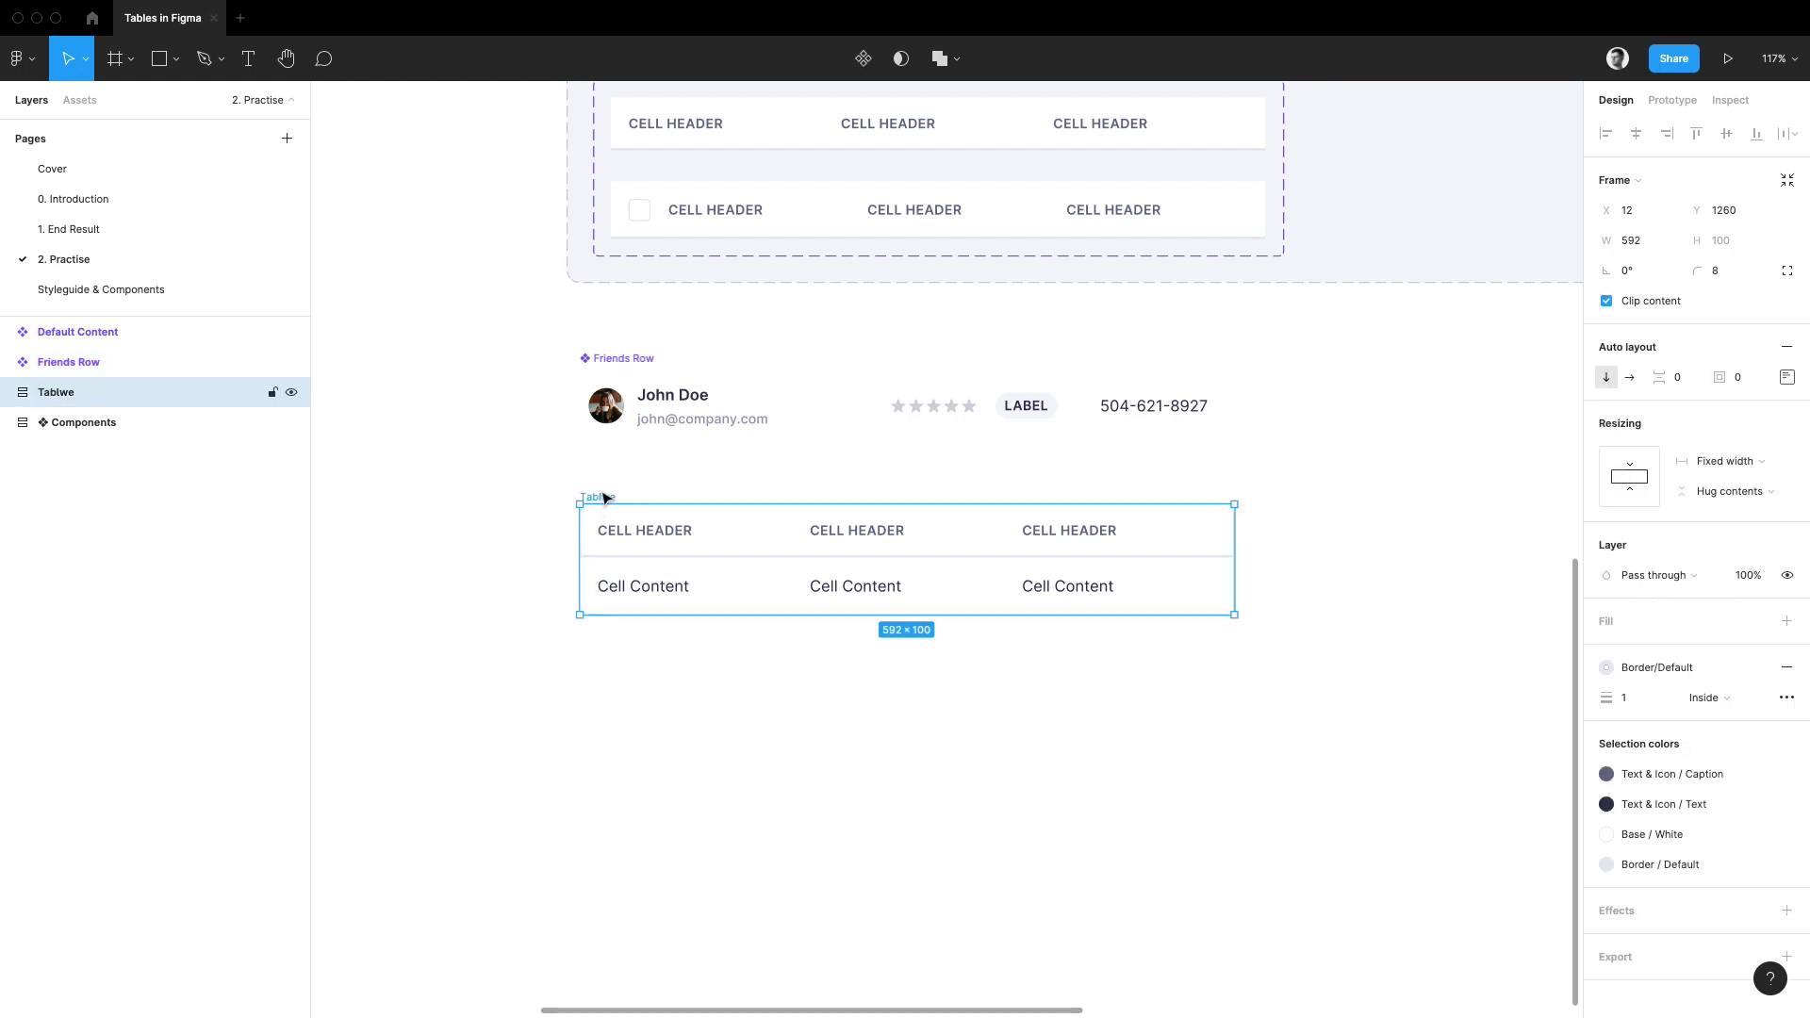
key(Return)
key(Return)
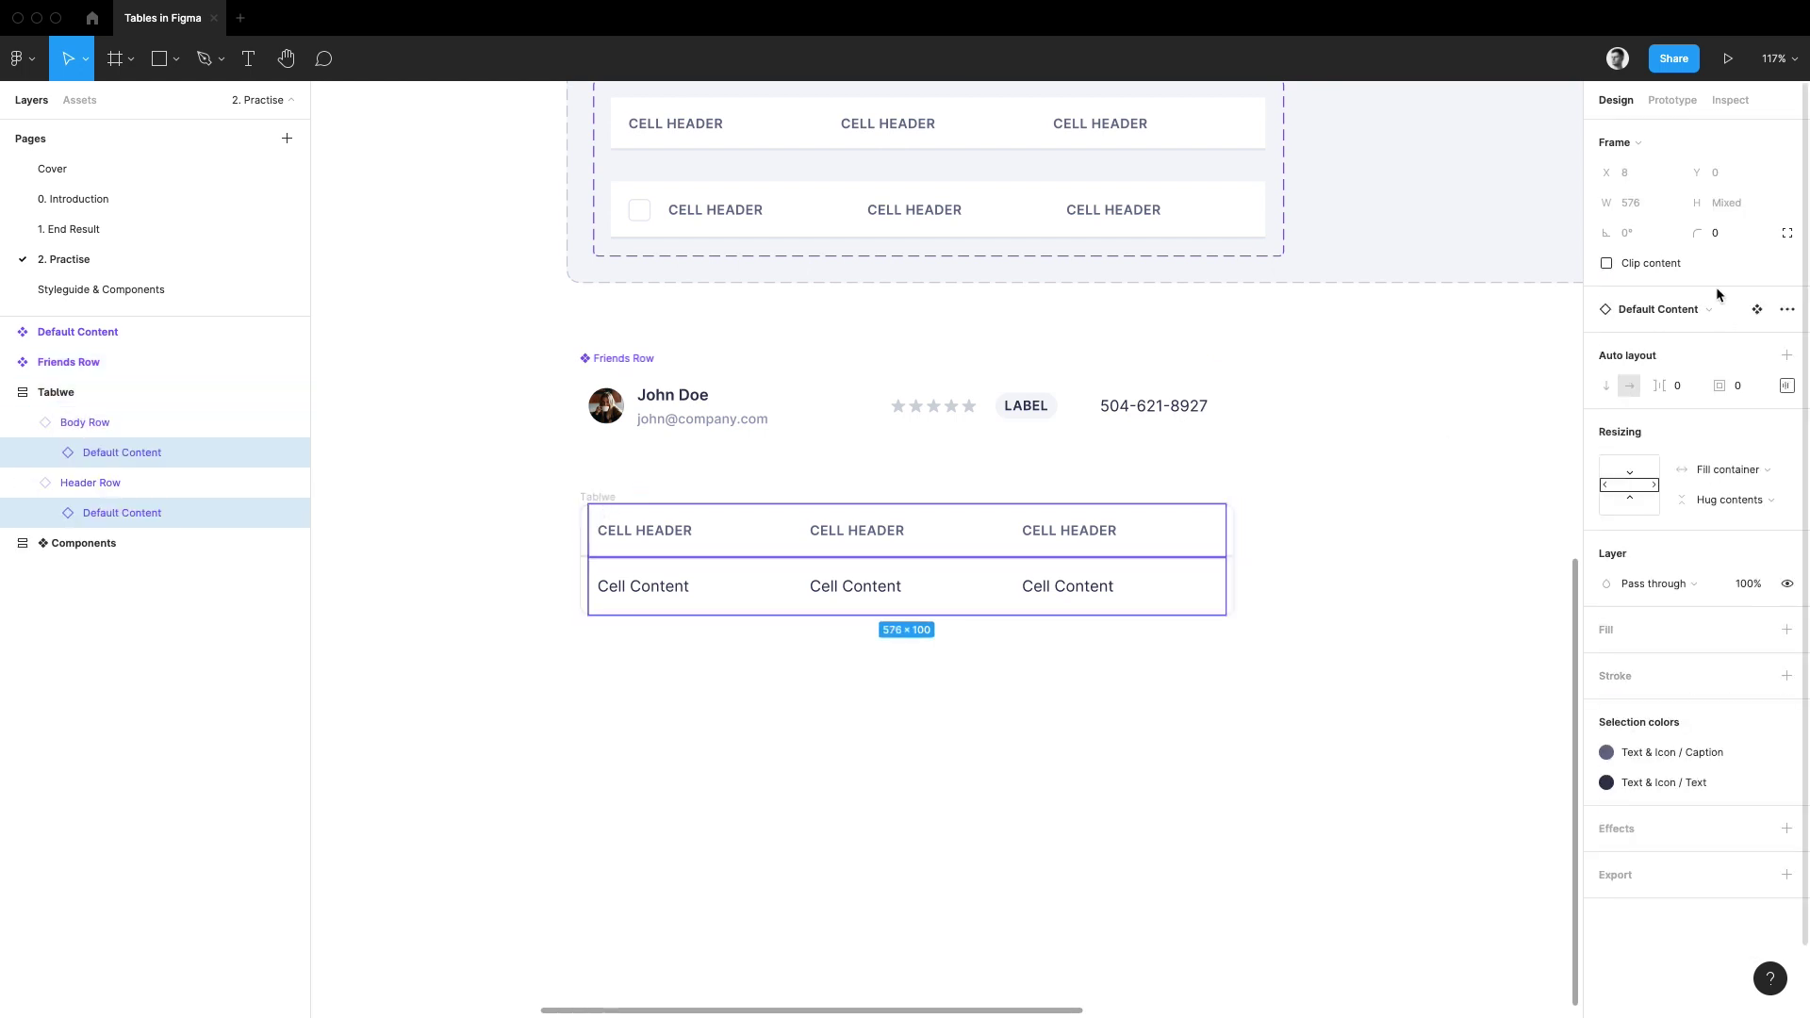
click(1687, 309)
click(1698, 577)
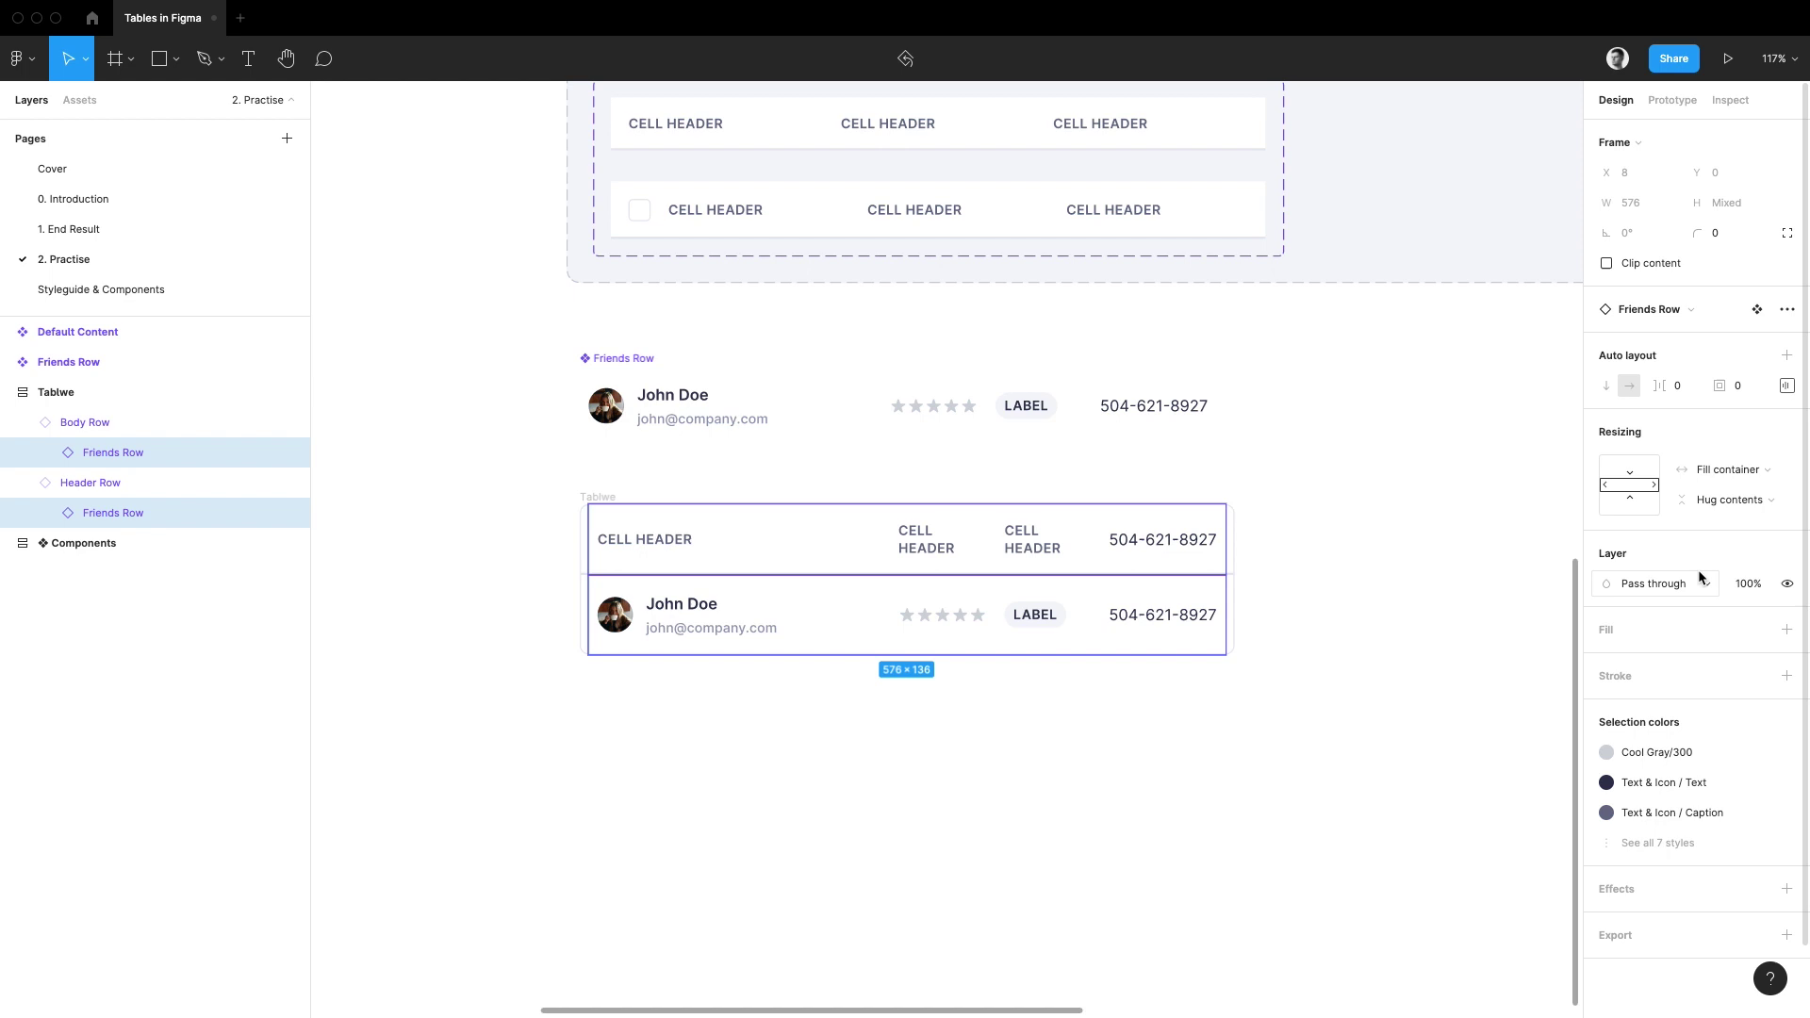
- Annotate the header row's CELL HEADER text and phone number, then select the header row
click(623, 495)
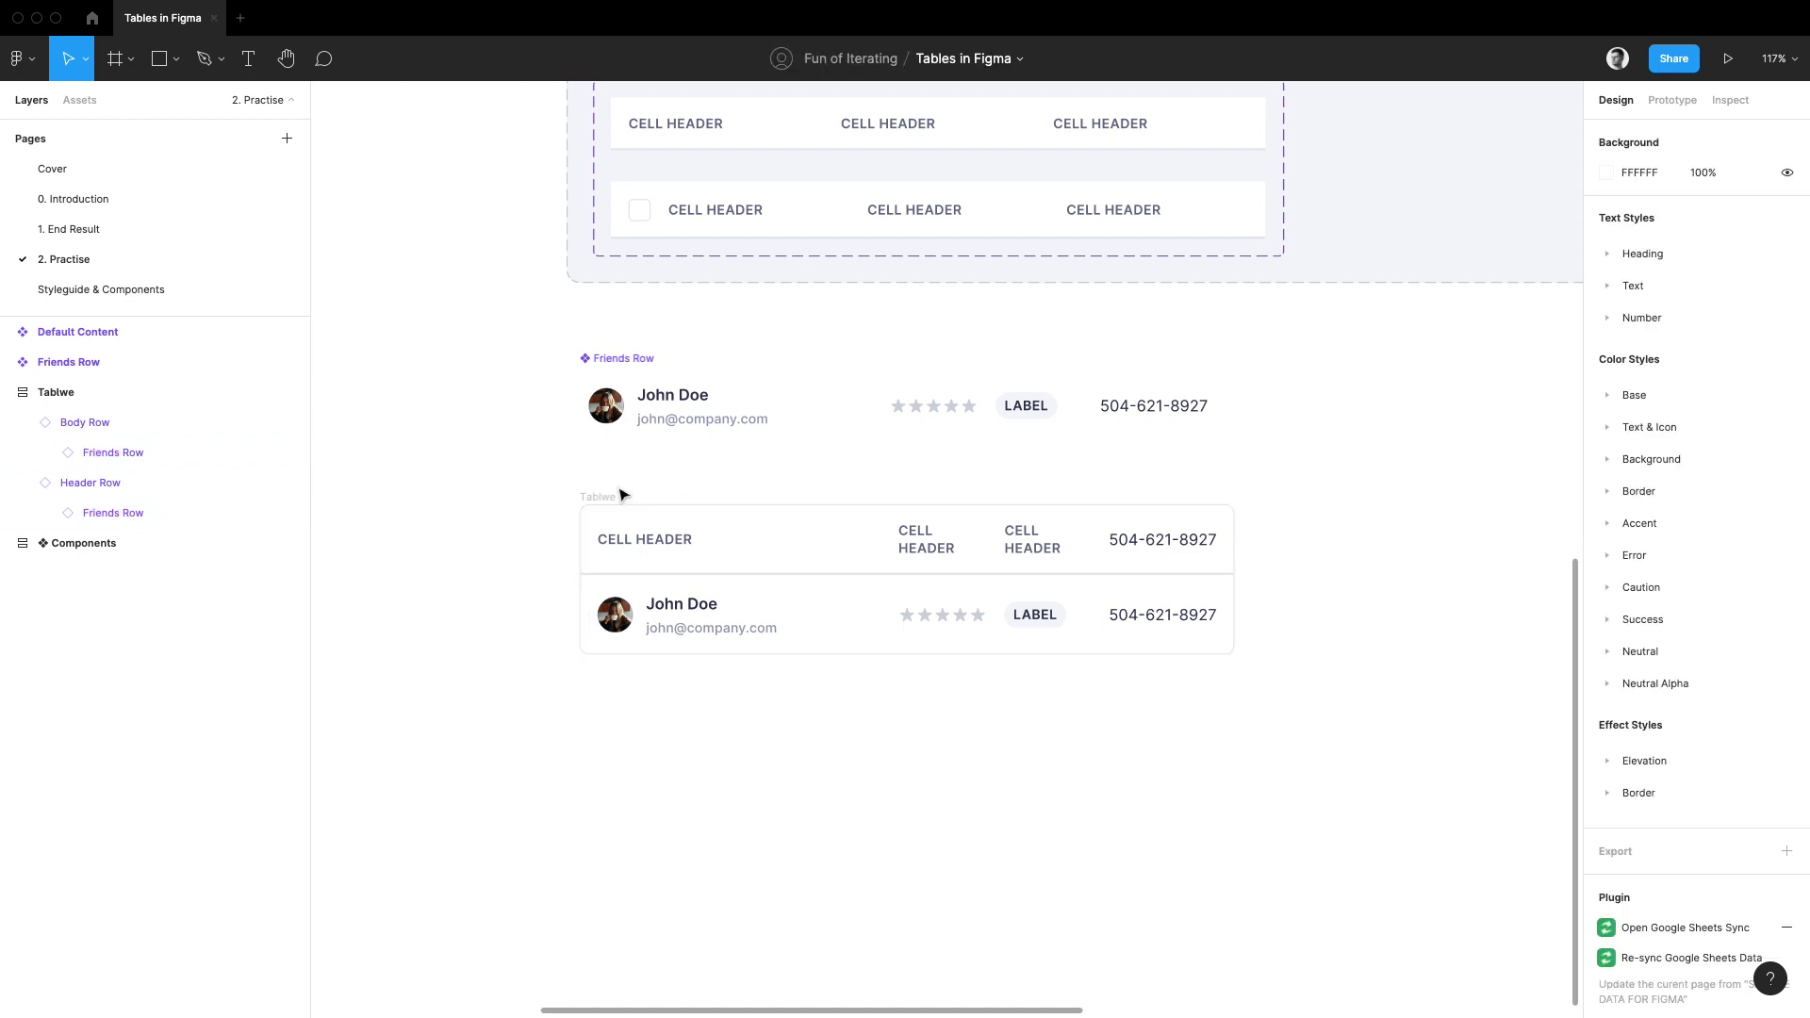
mouse_move(505, 534)
mouse_down()
mouse_move(592, 539)
mouse_move(570, 562)
mouse_up()
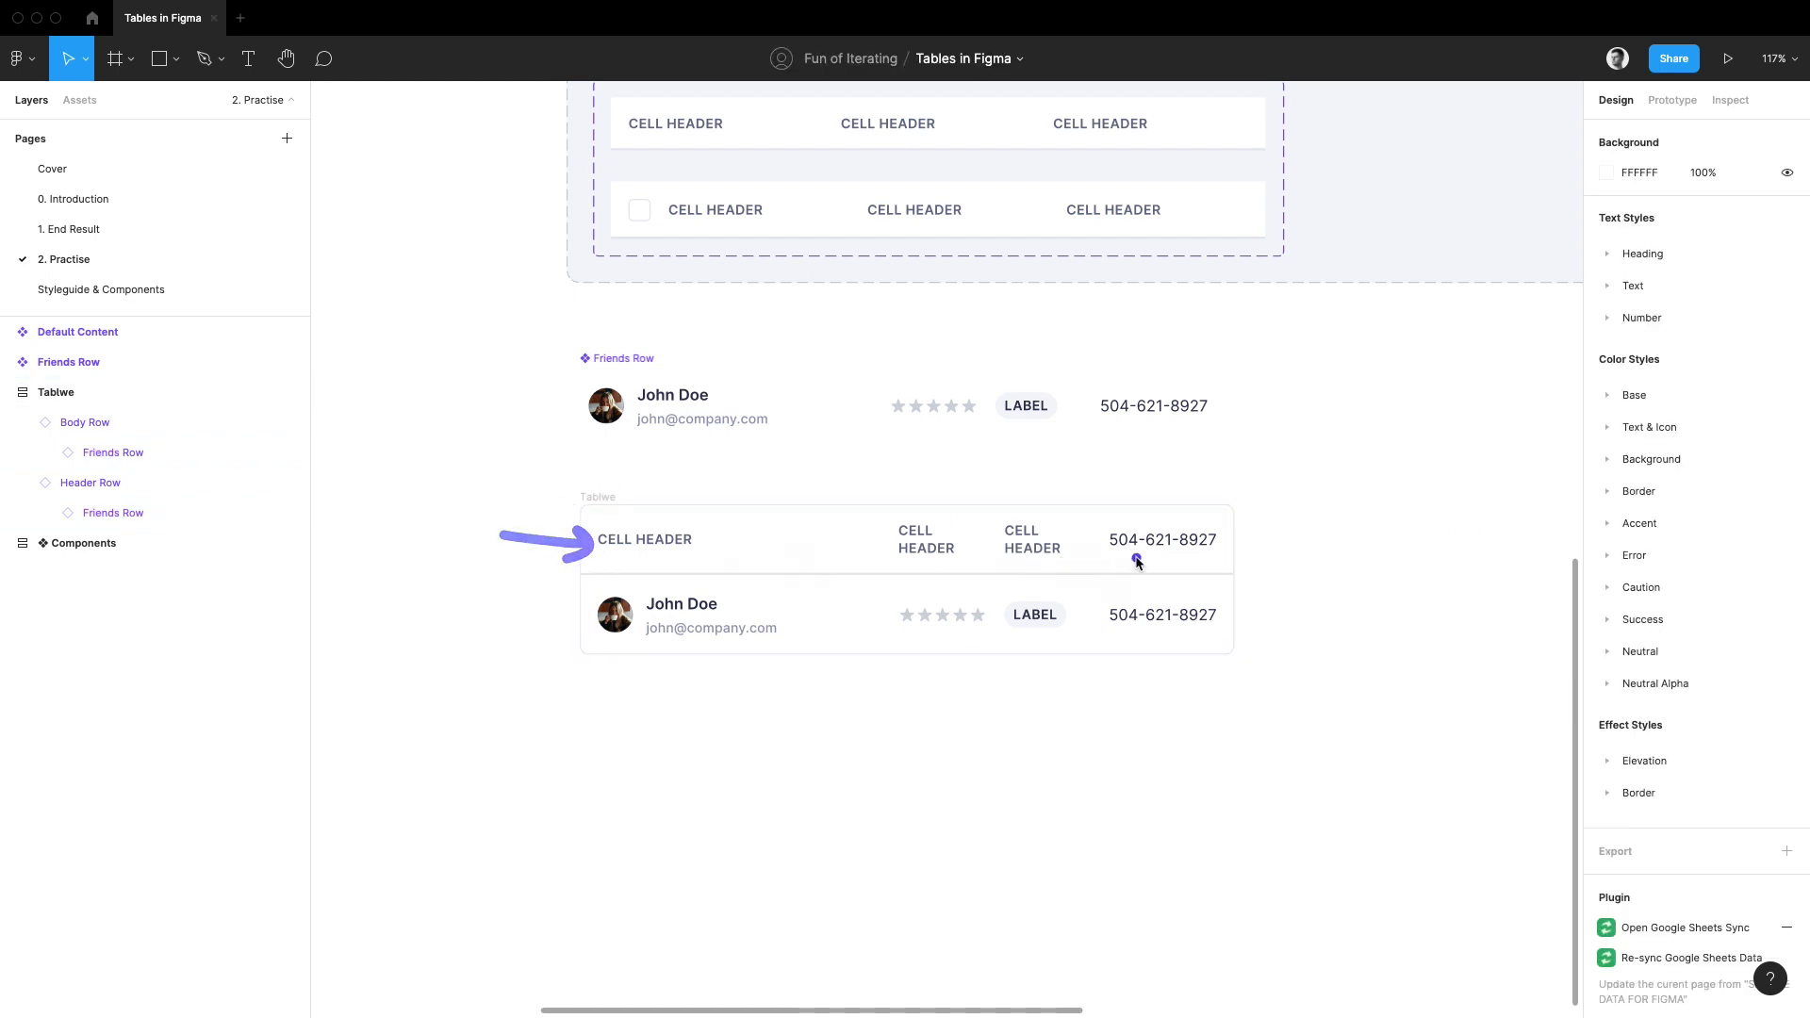
mouse_move(1131, 558)
mouse_down()
mouse_move(1250, 529)
mouse_move(1101, 536)
mouse_move(1136, 558)
mouse_up()
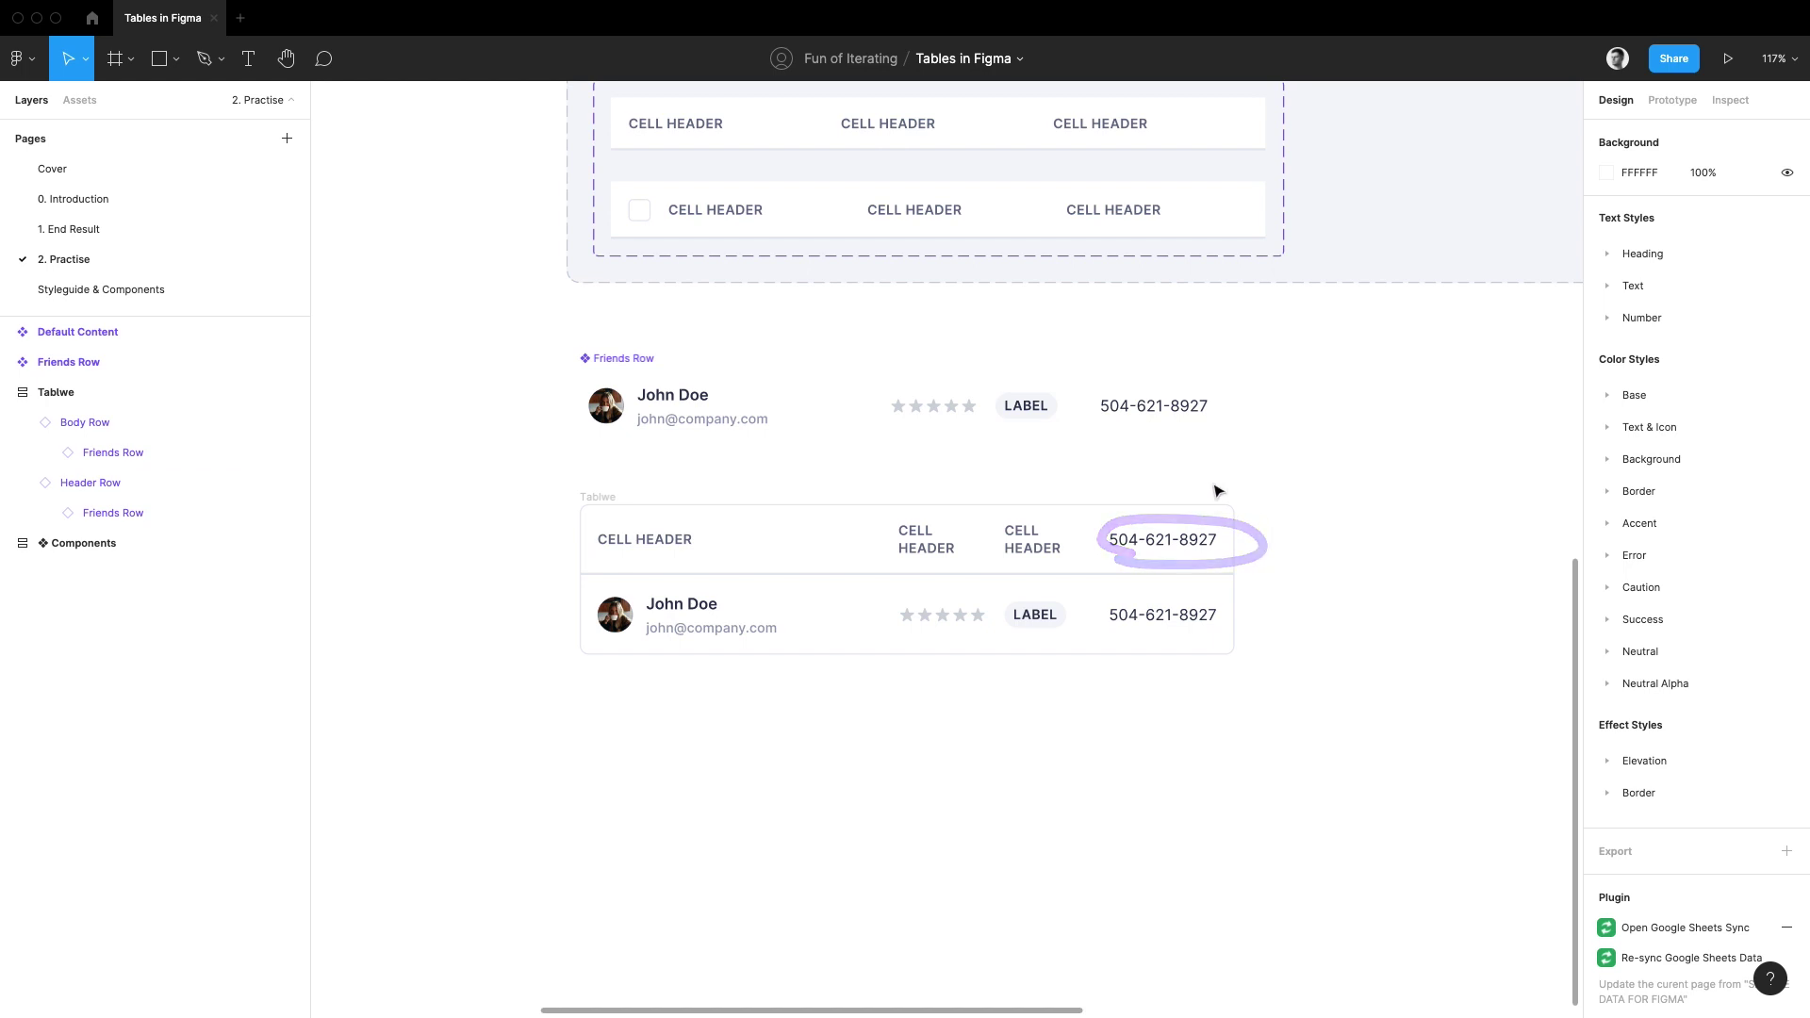
click(839, 530)
- Swap the header row's four cell contents to the Header Cell content component
key(Return)
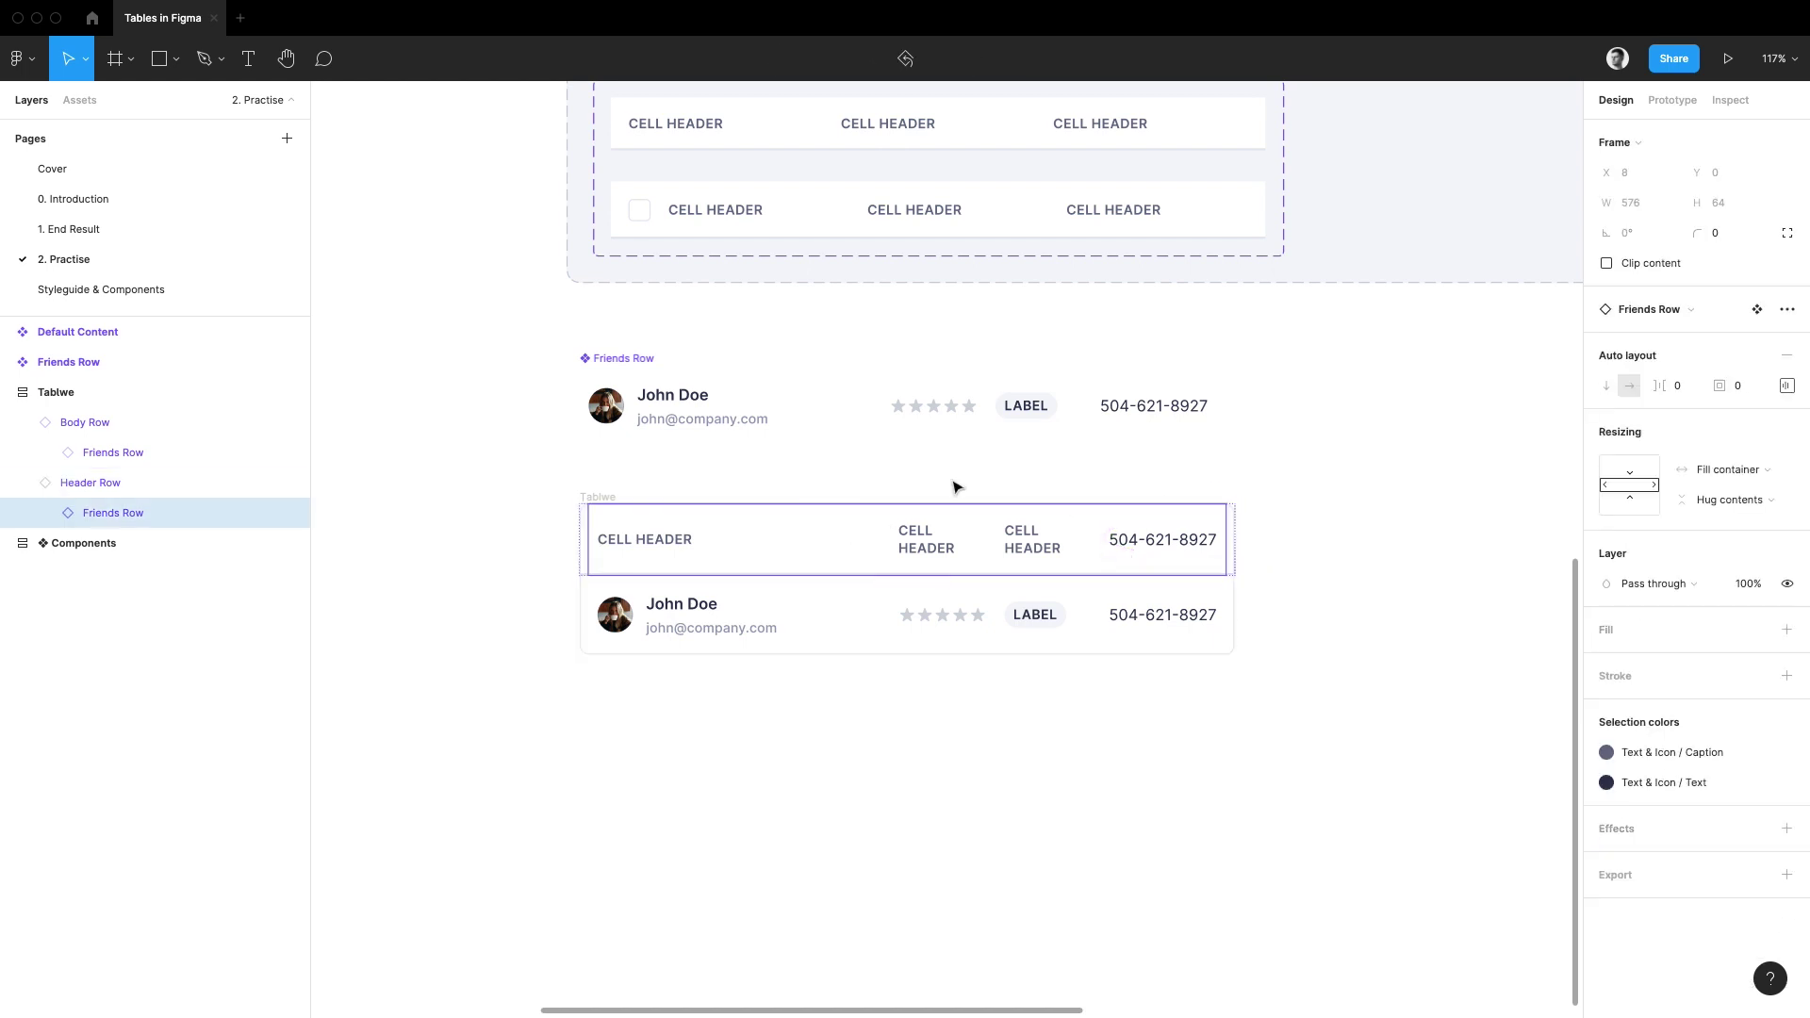
key(Return)
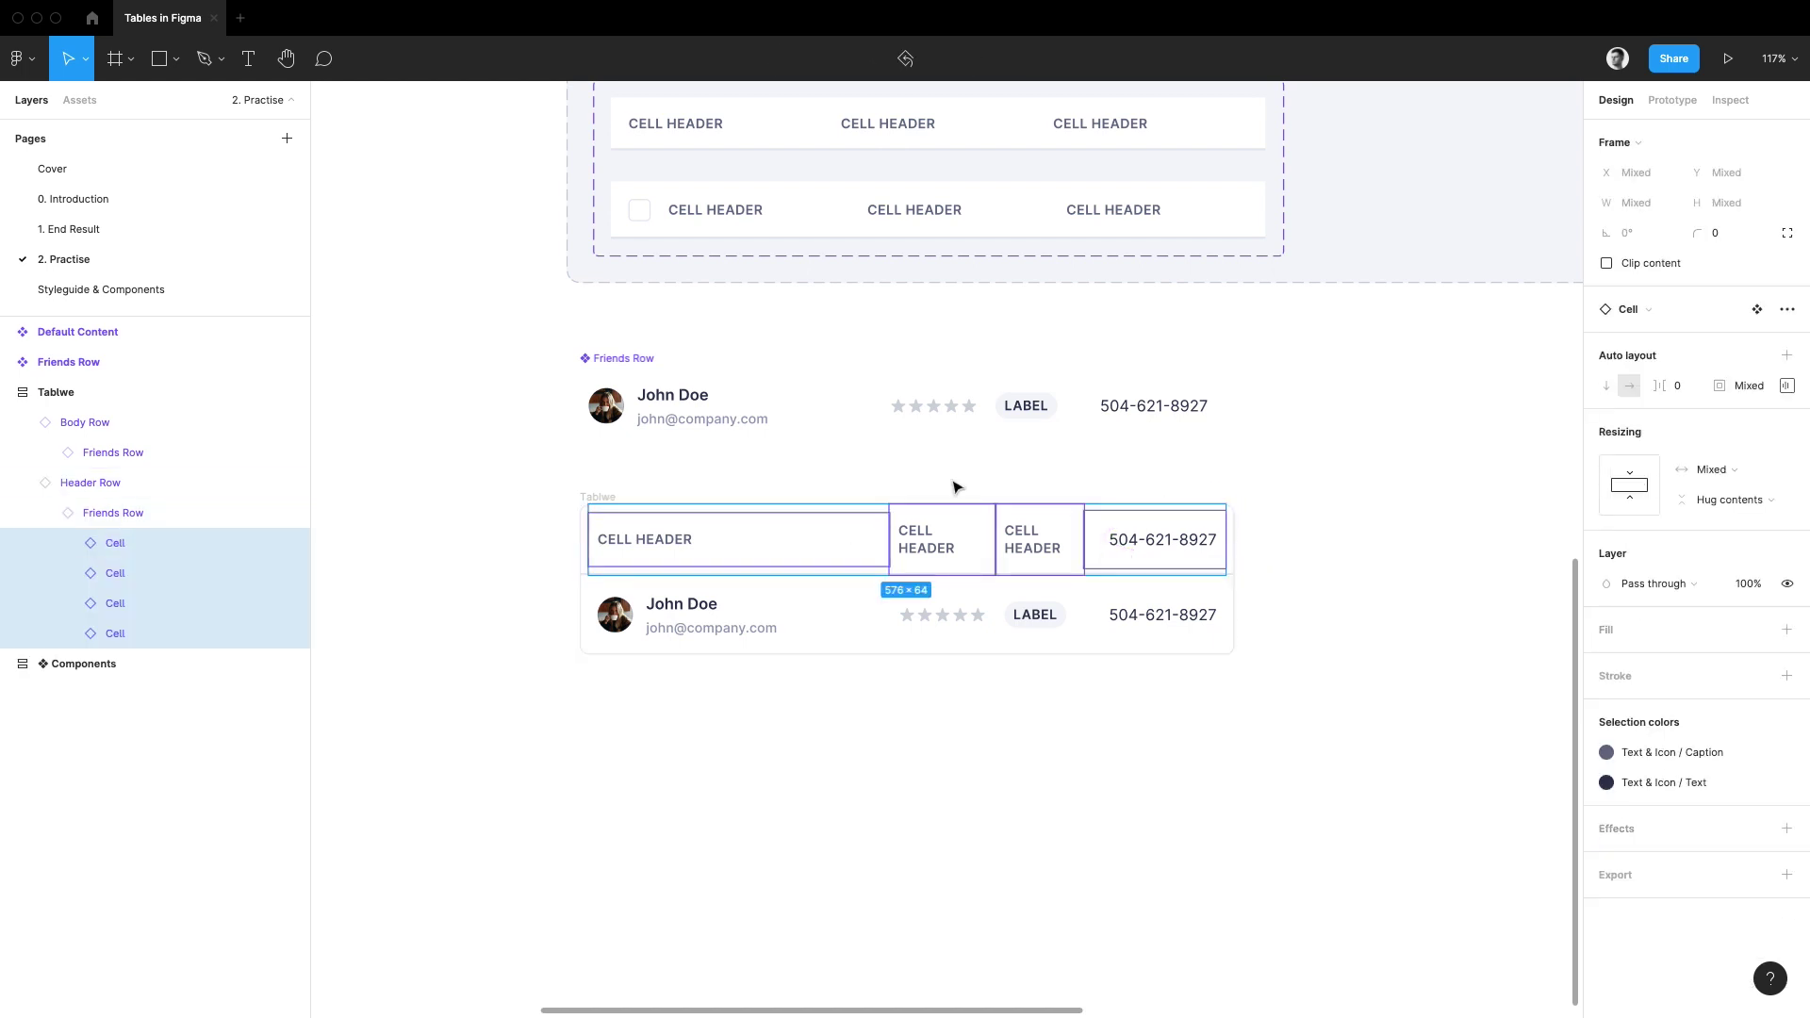
key(Return)
click(1787, 309)
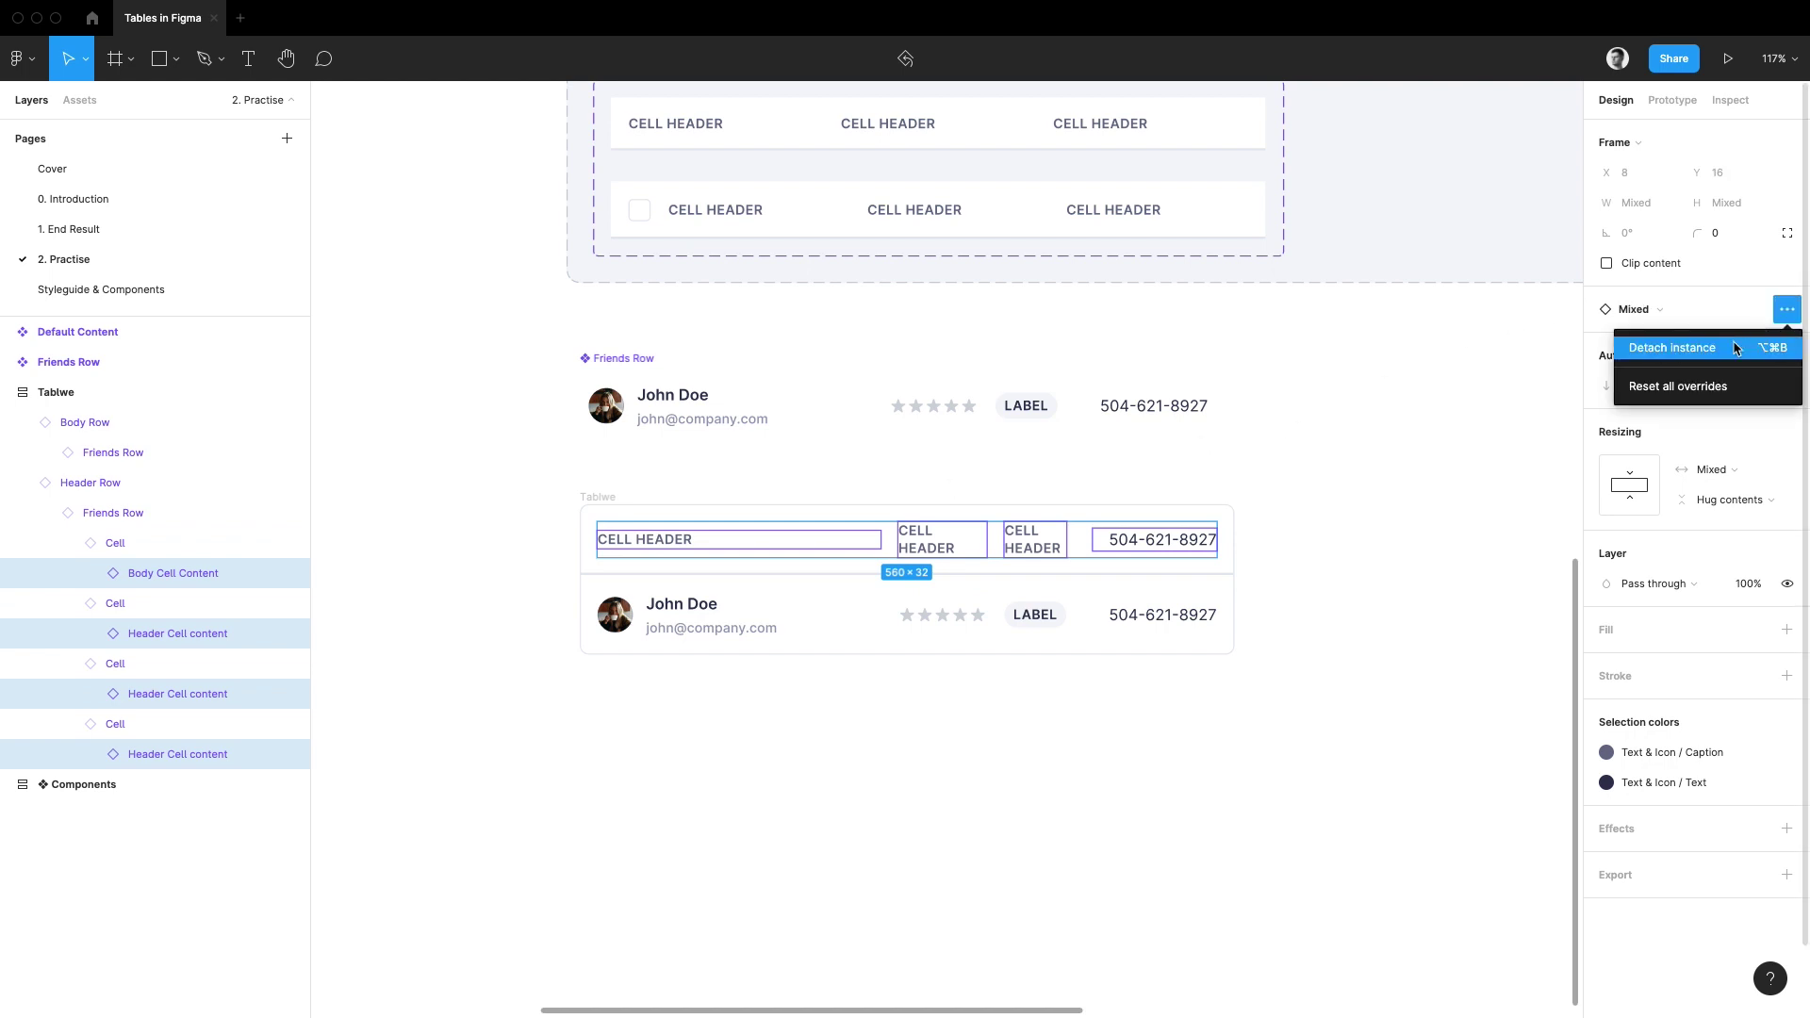
click(1655, 308)
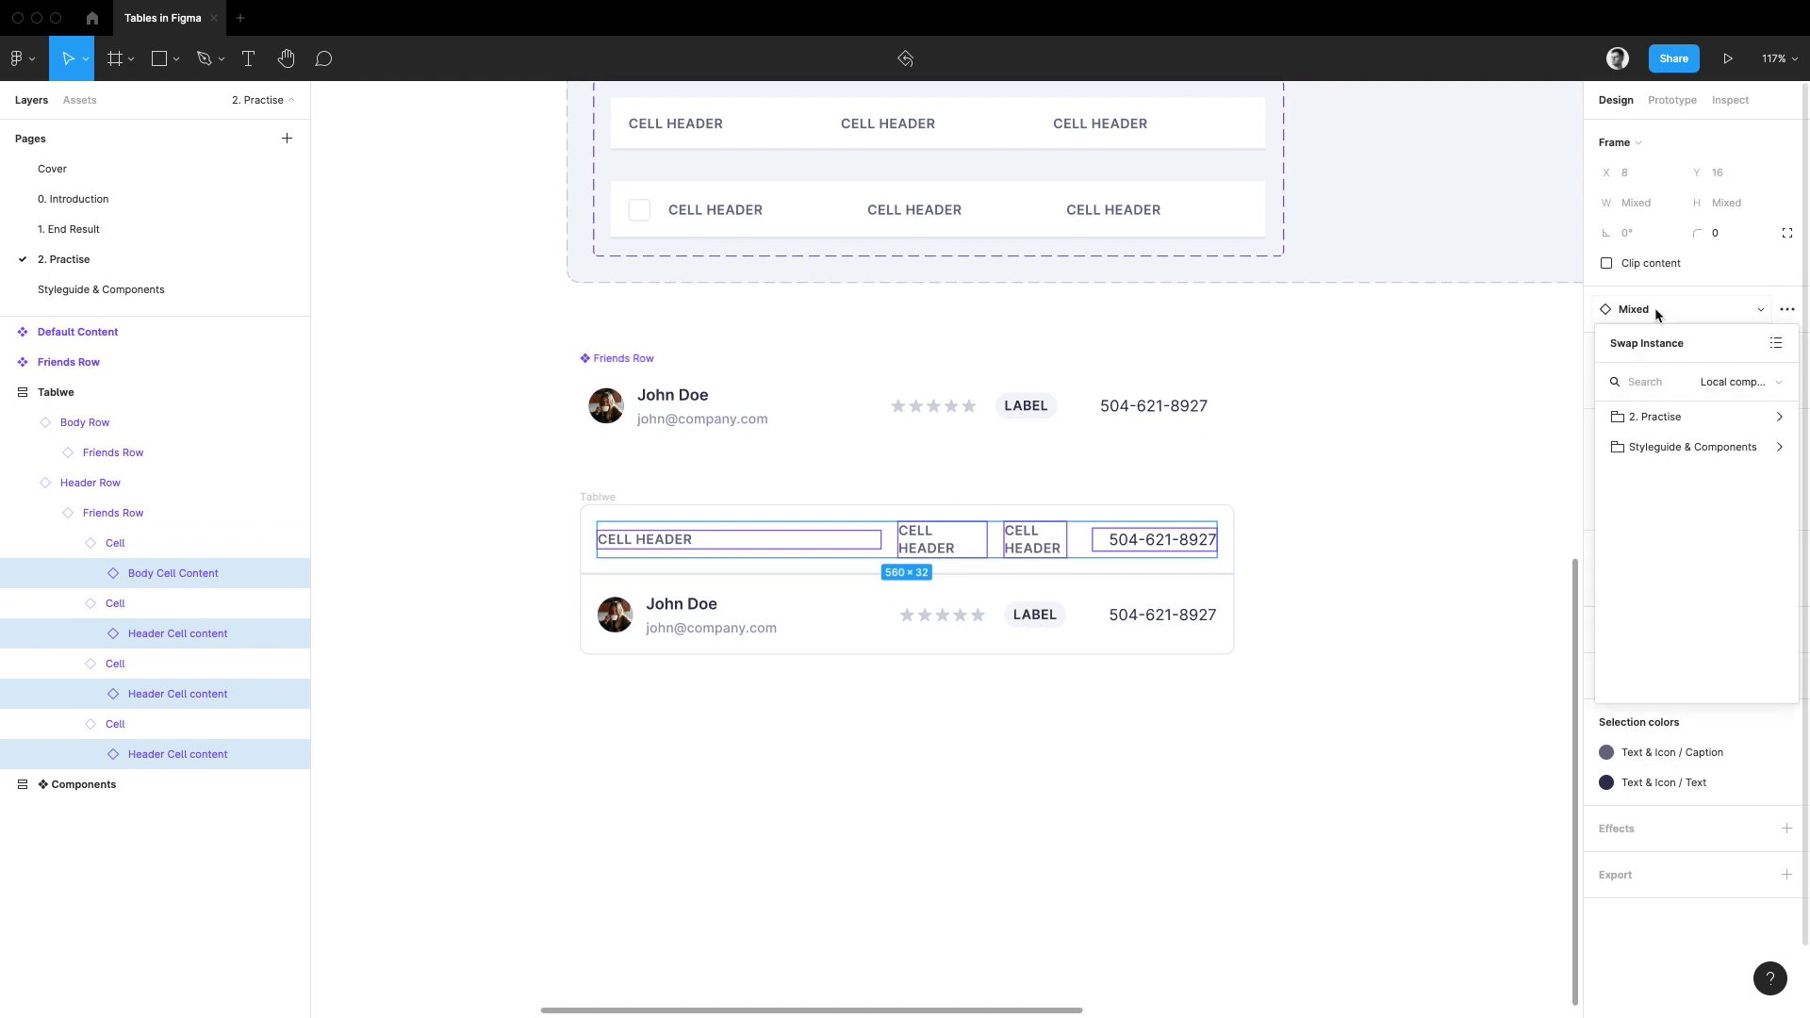
text(header)
key(Down)
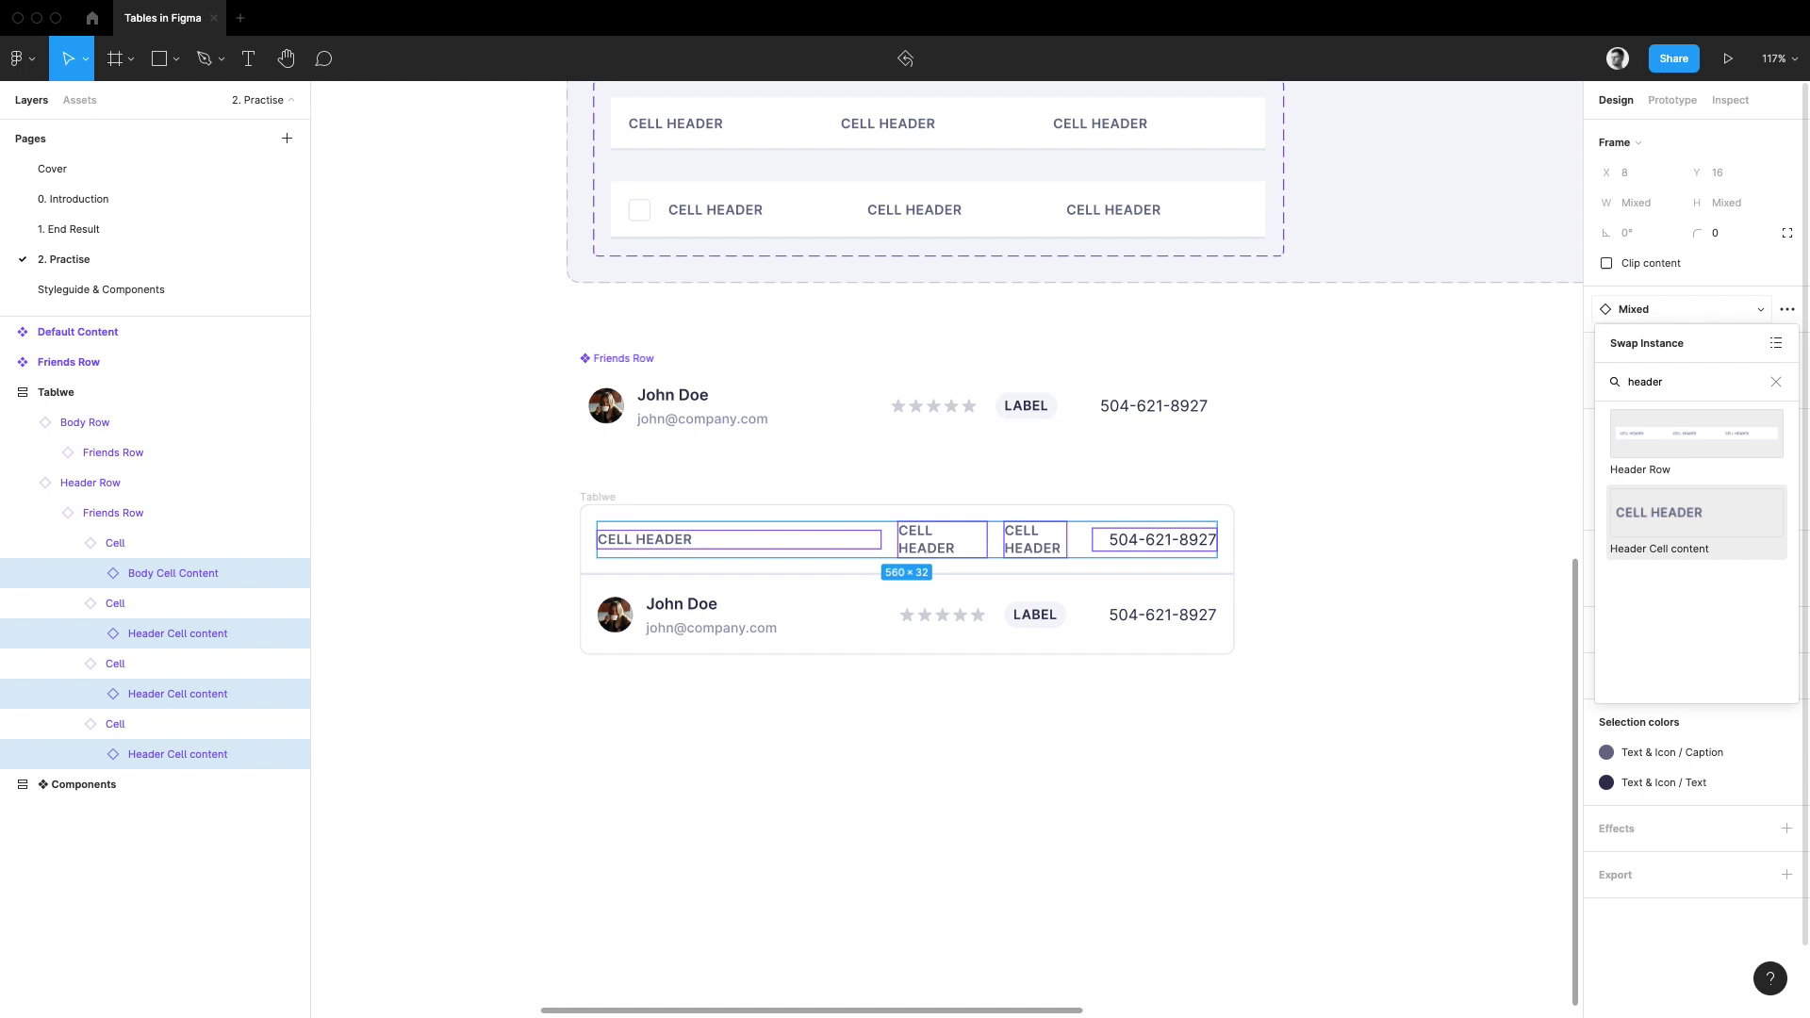
key(Return)
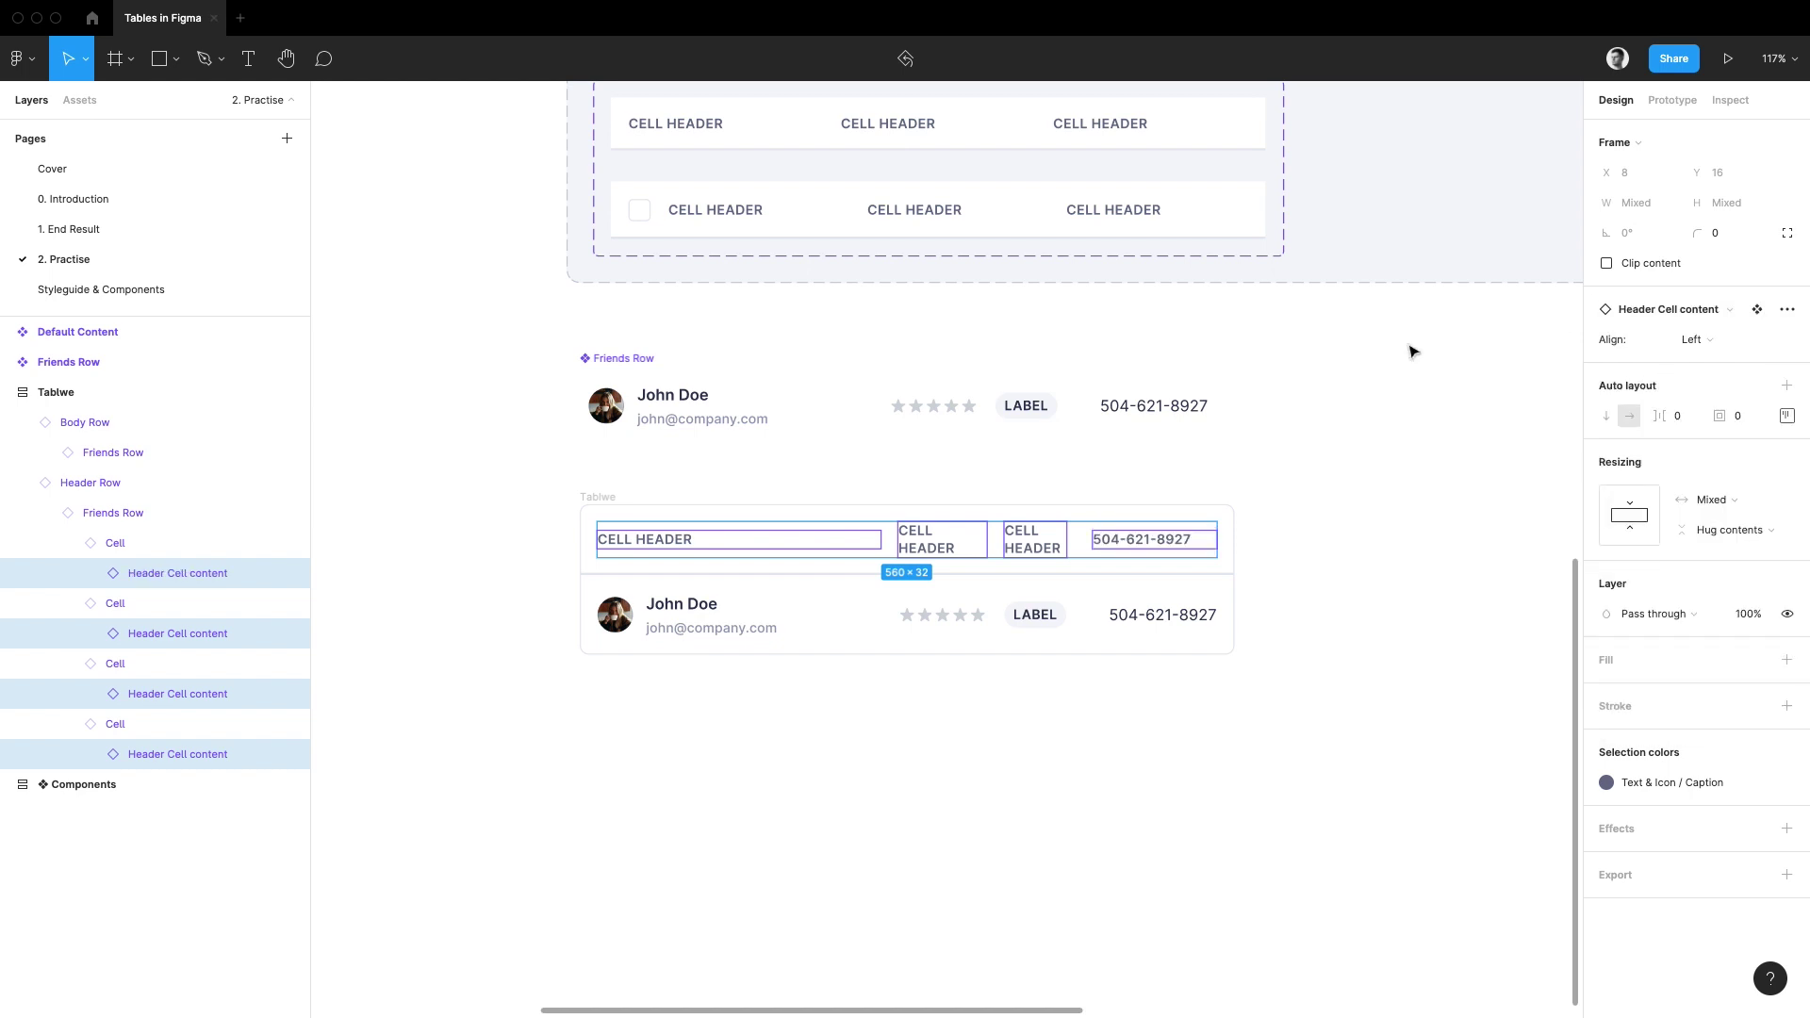
- Label the header cells NAME & EMAIL, RATING, STATE and PHONE
click(693, 511)
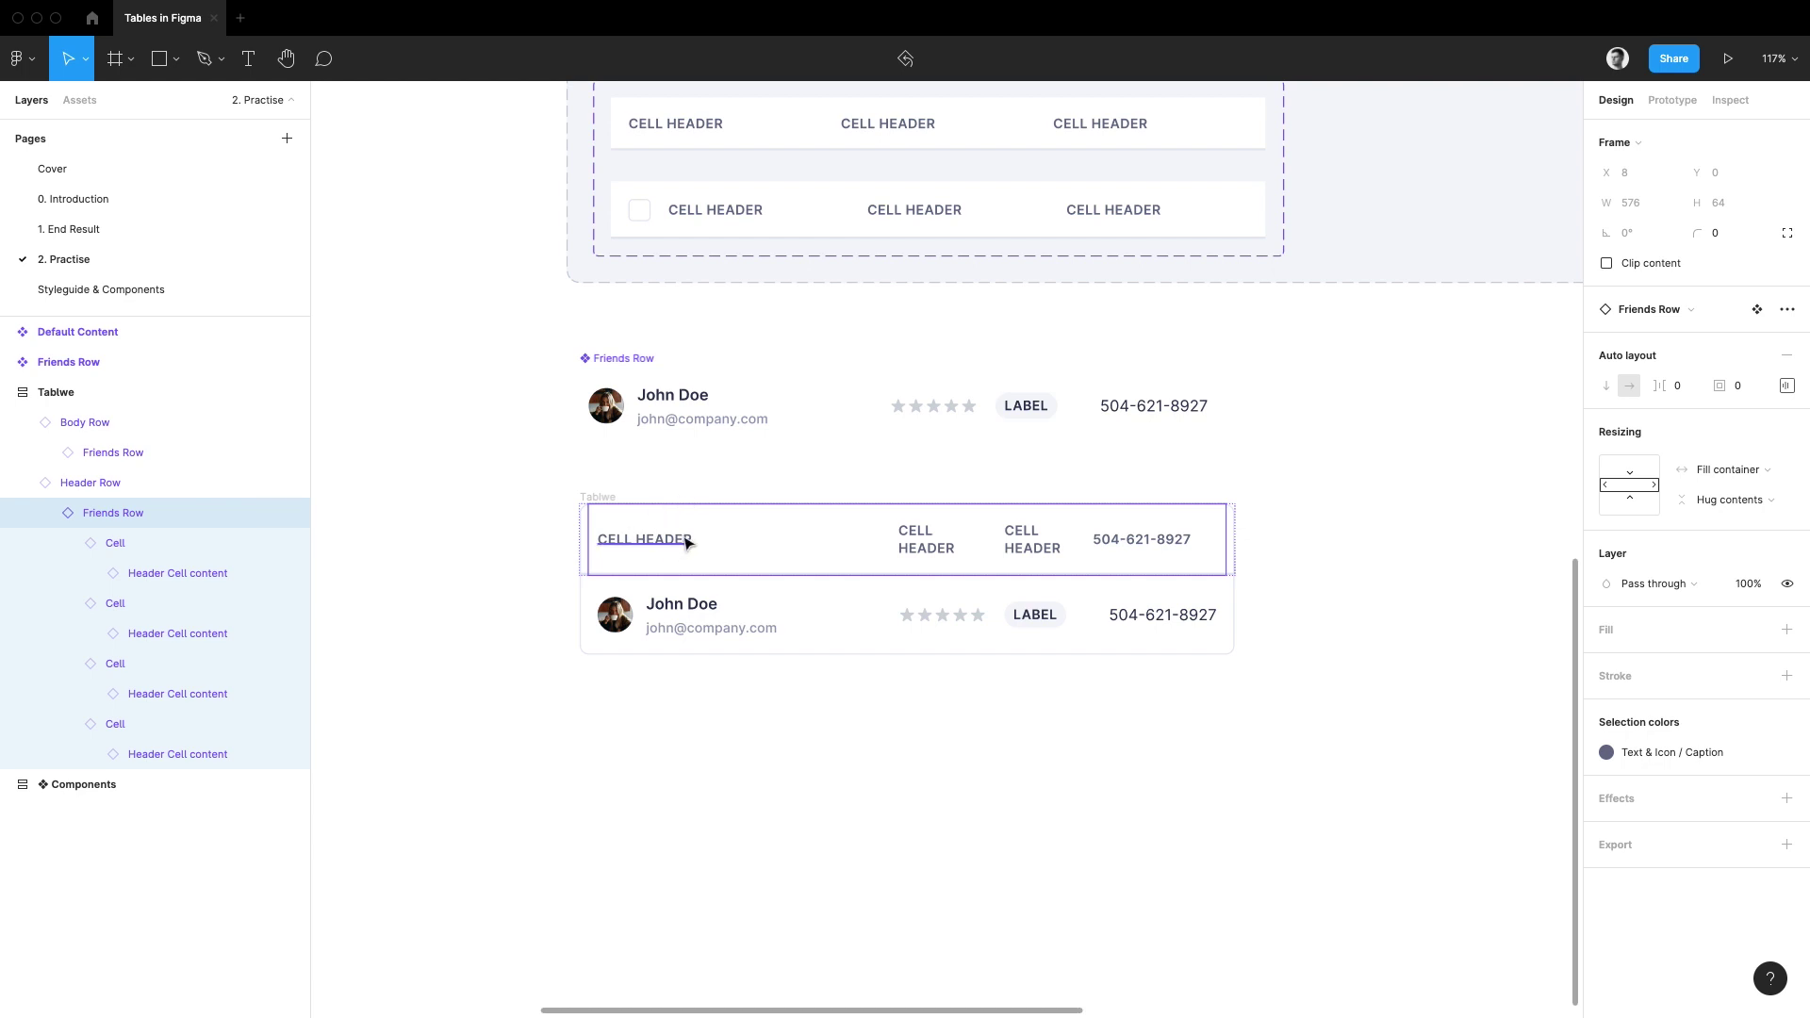
double_click(682, 538)
text(NAME & EMAIL)
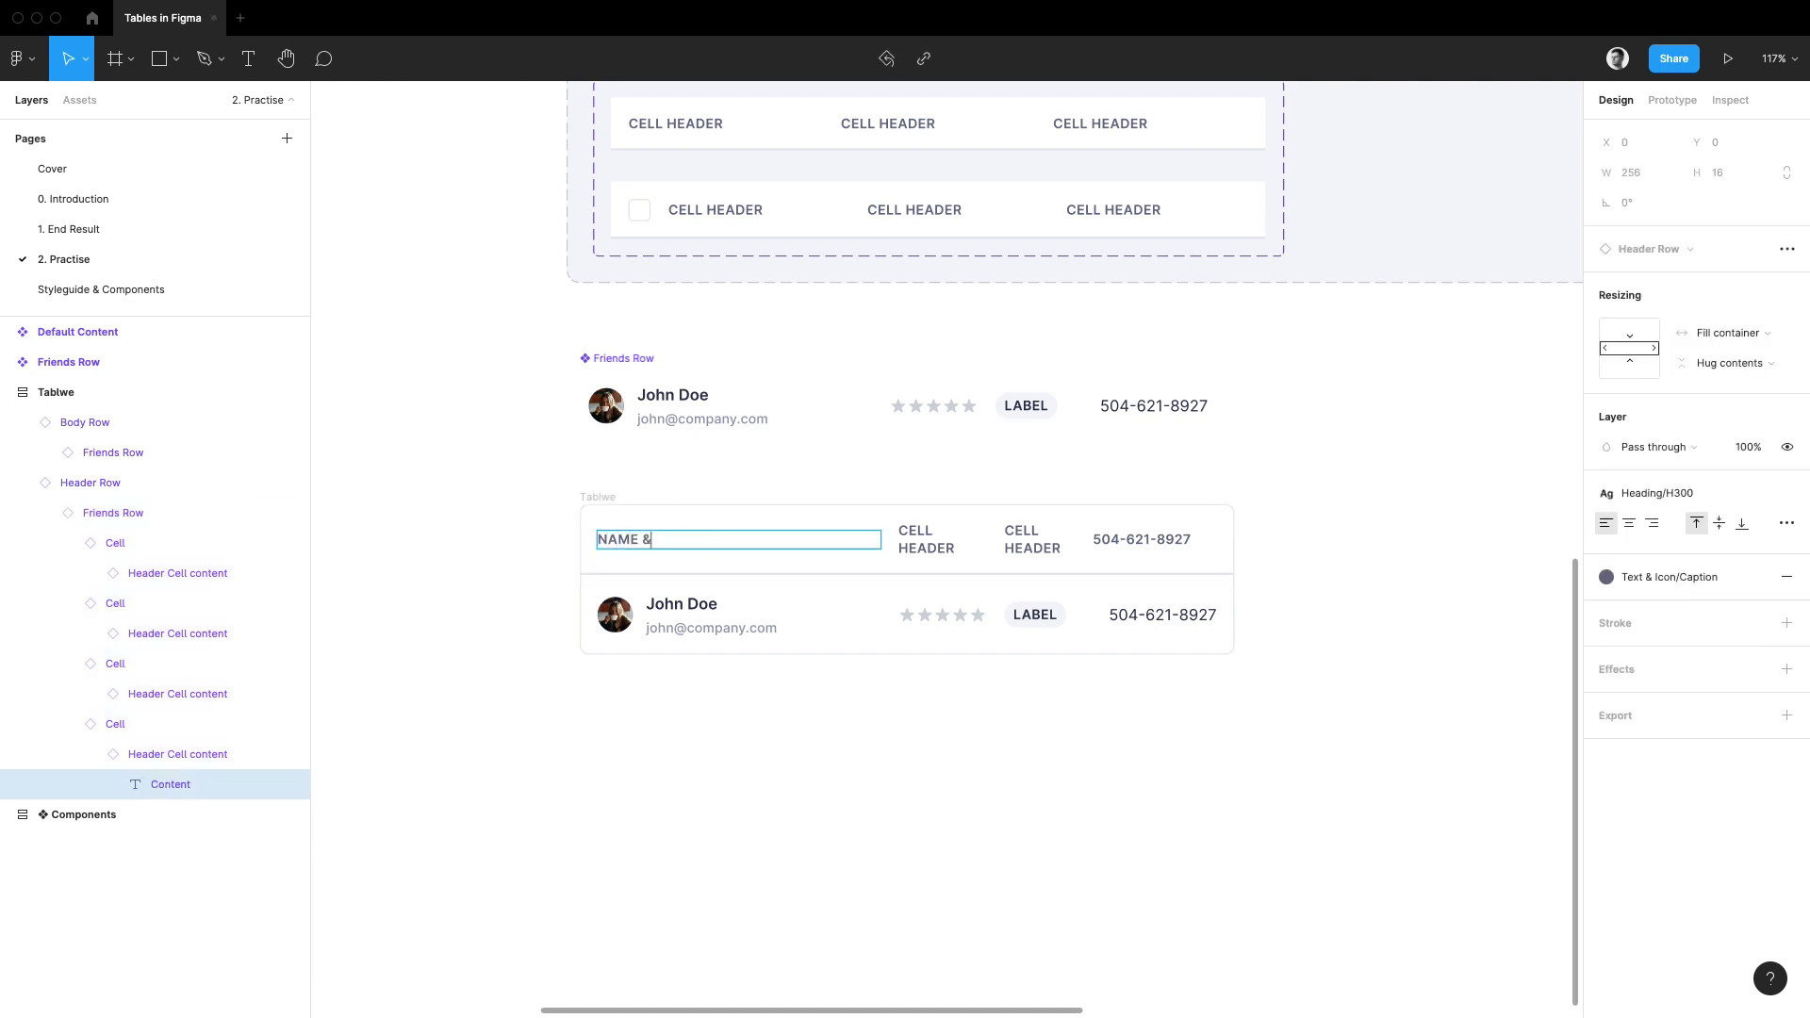
key(Escape)
double_click(925, 547)
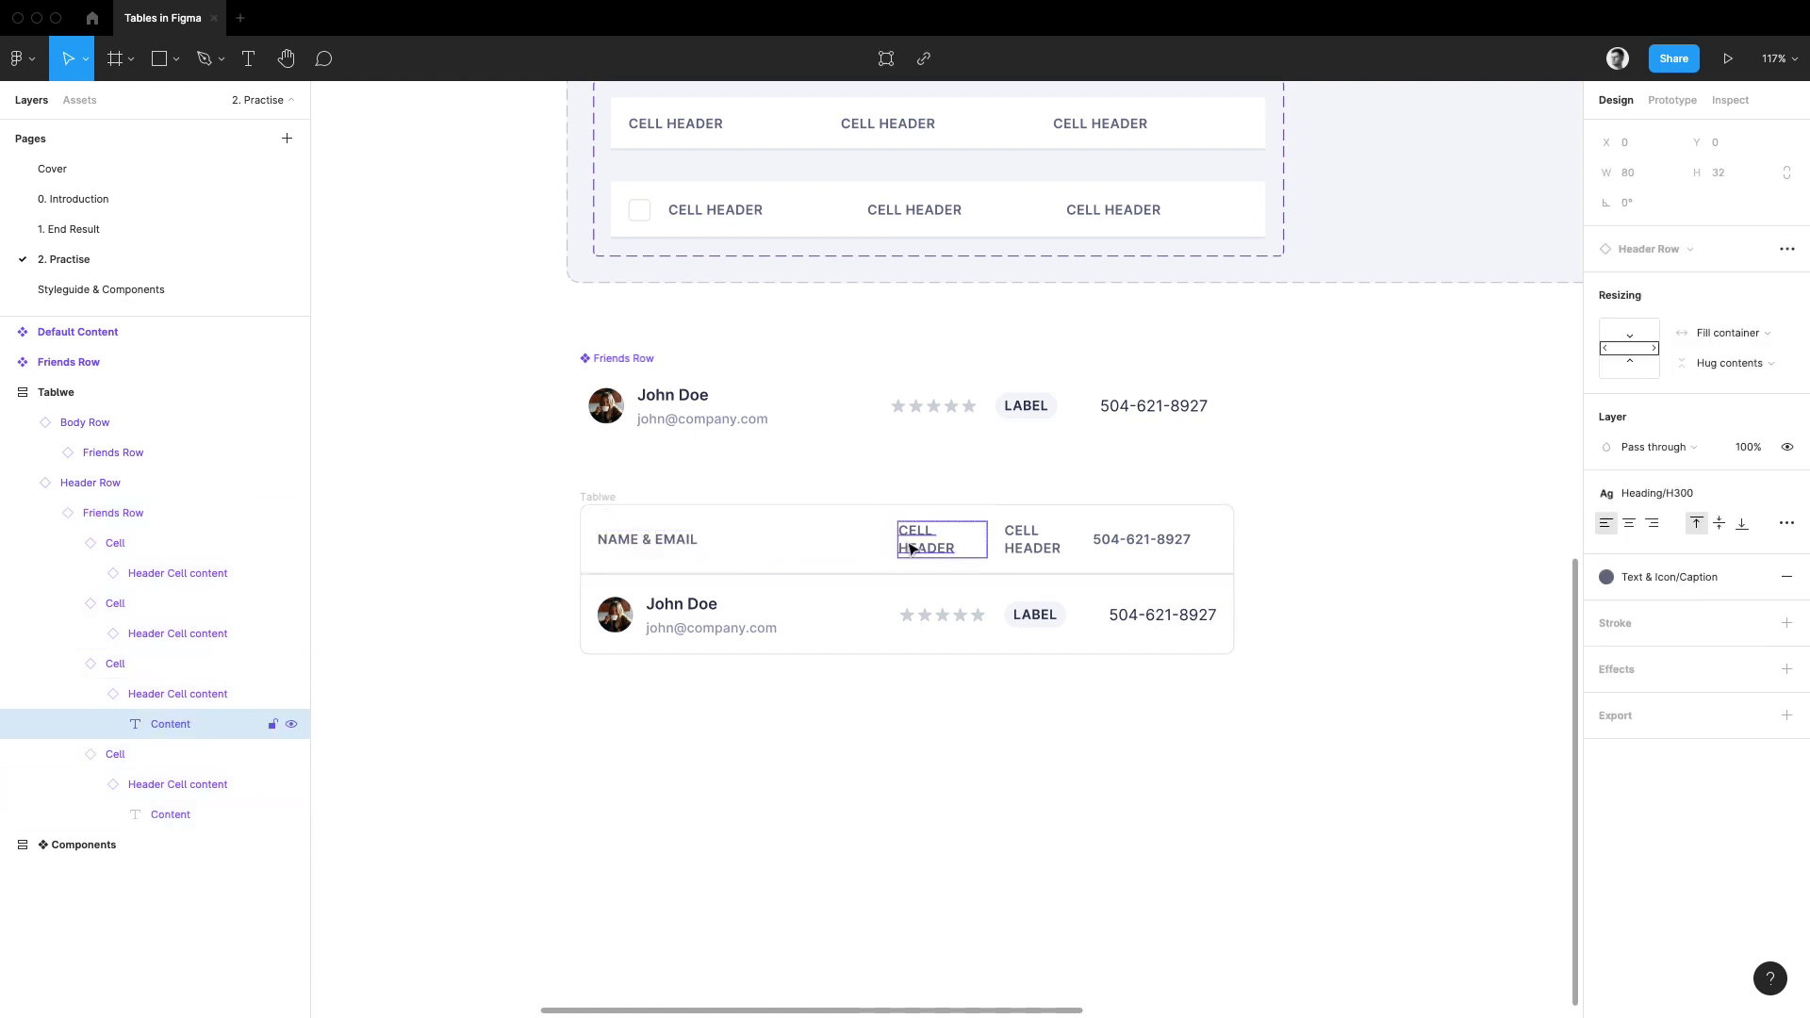
text(RATING)
key(Escape)
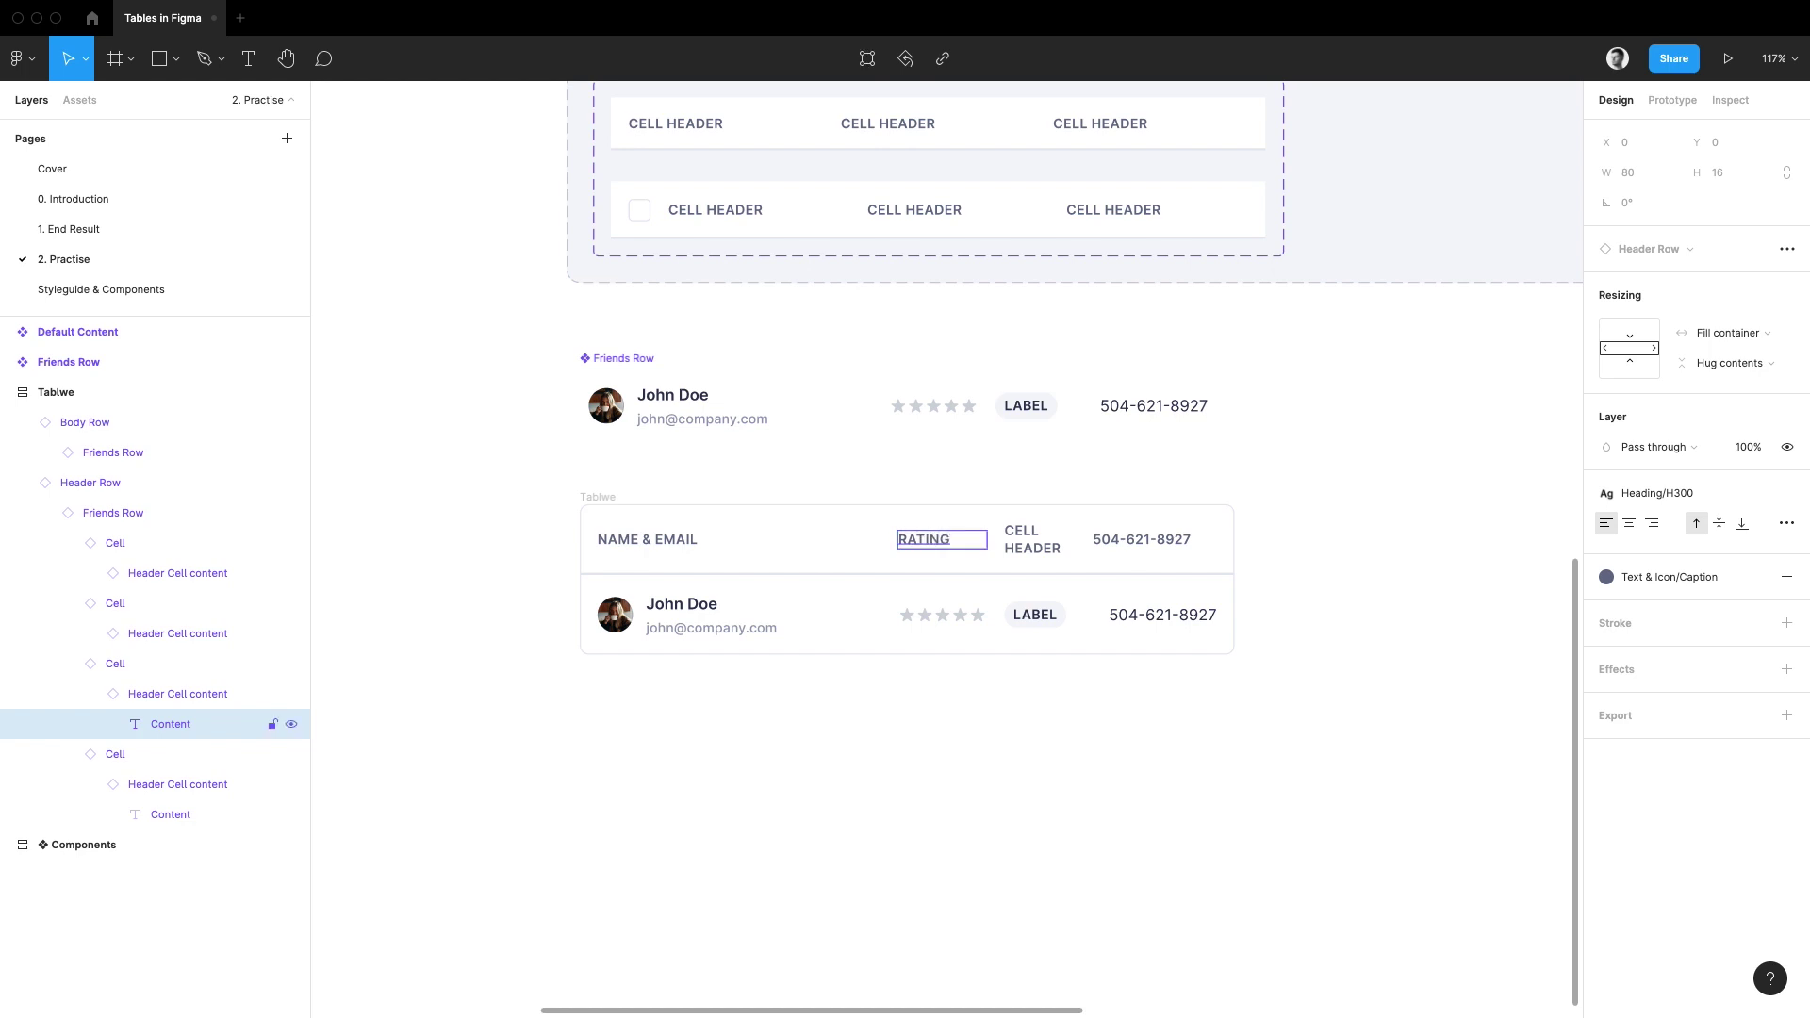
double_click(1041, 549)
text(STATE)
key(Escape)
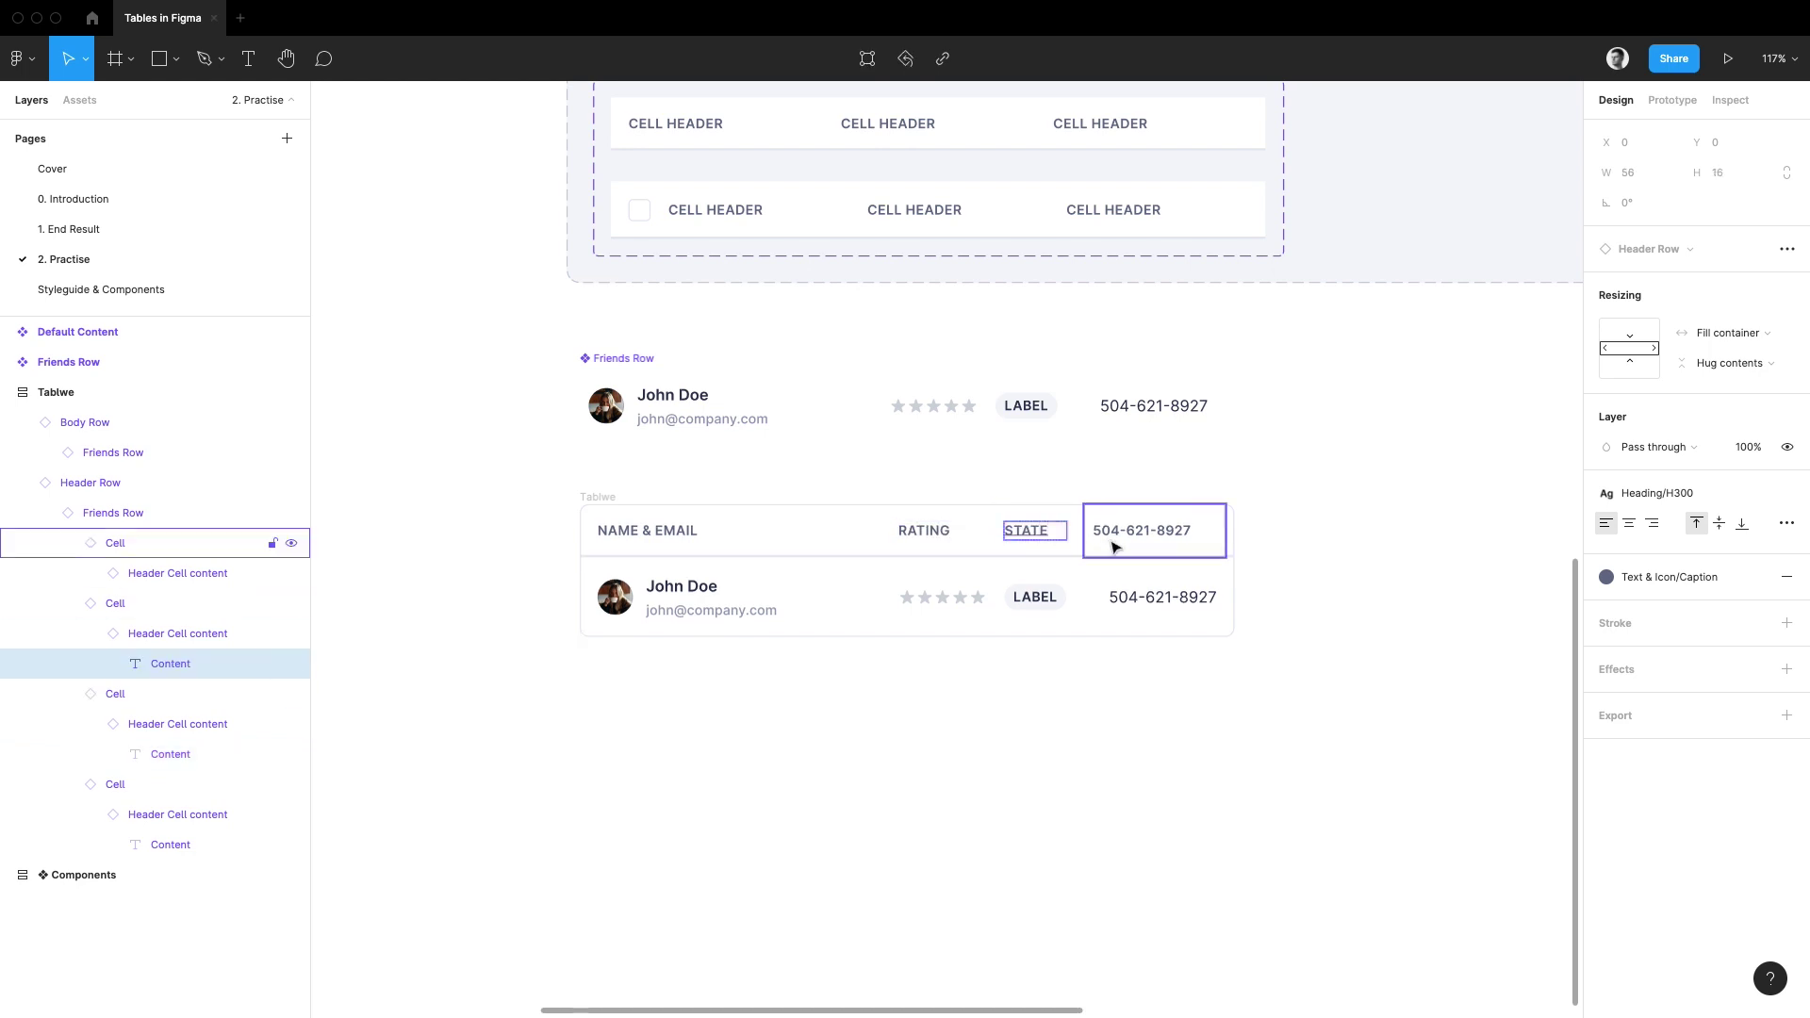
double_click(1140, 533)
text(PHONE)
key(Escape)
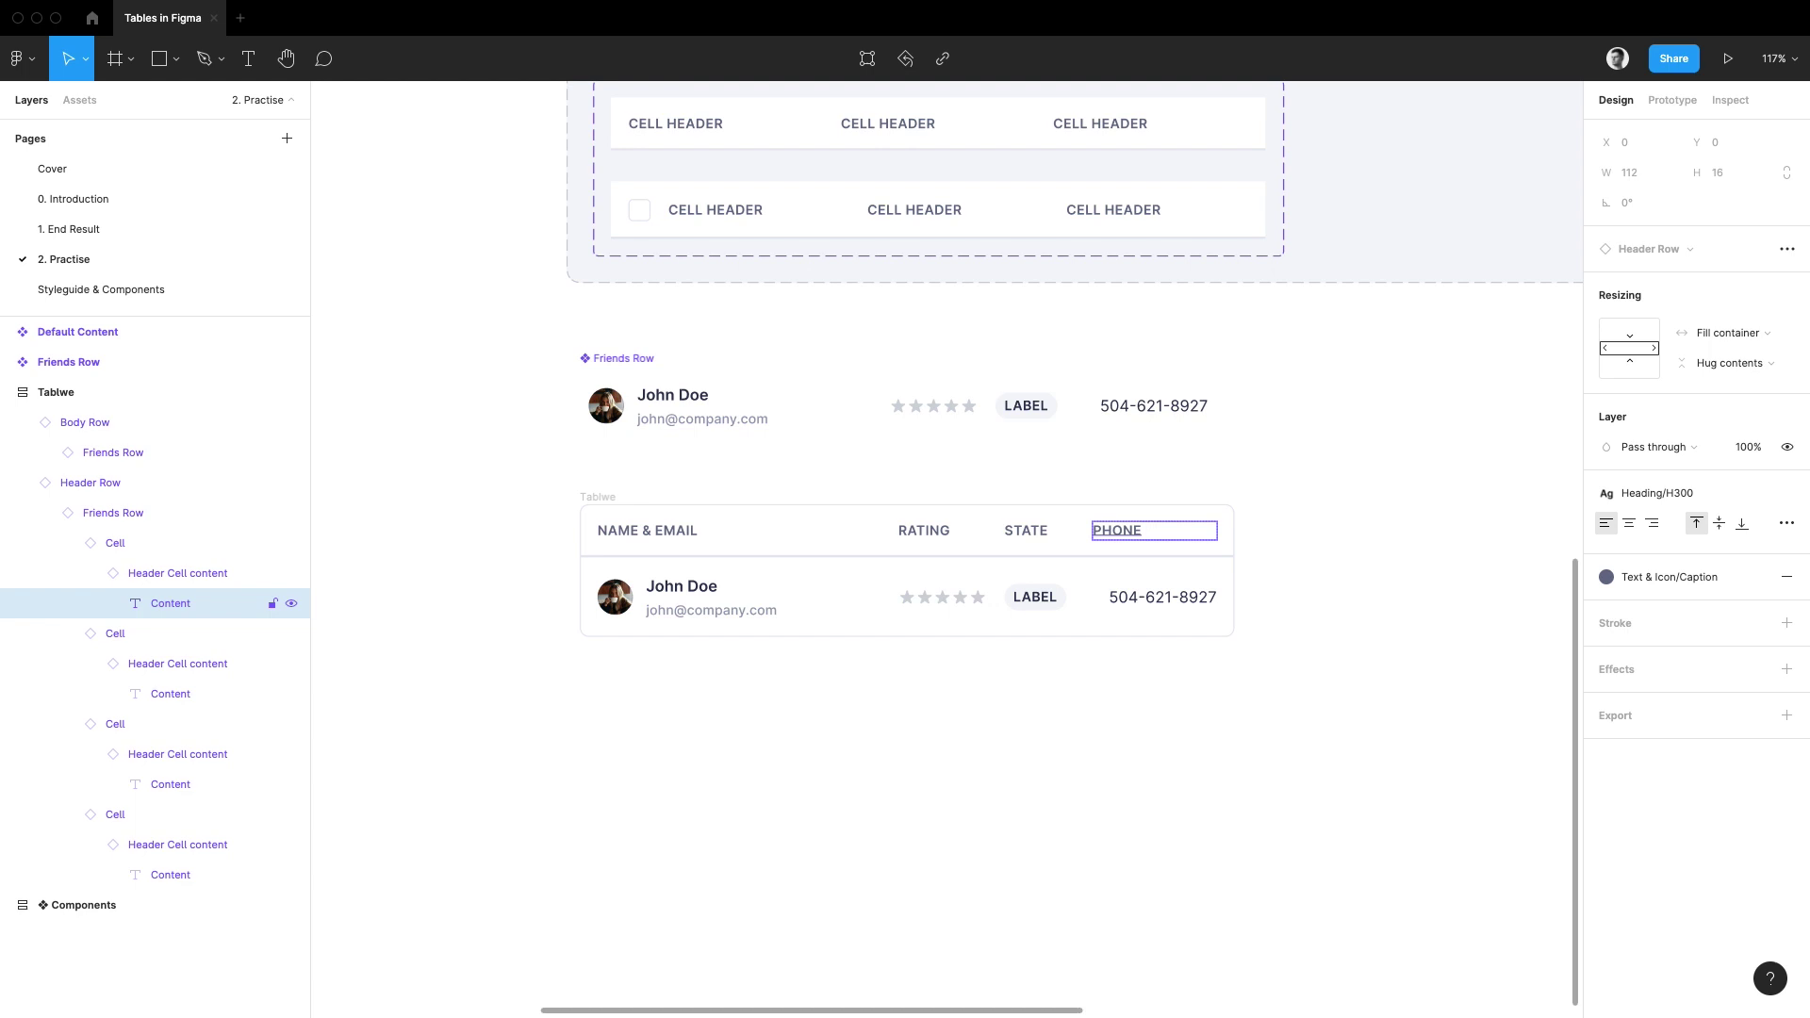
- Set the PHONE header cell's alignment to Right
click(184, 581)
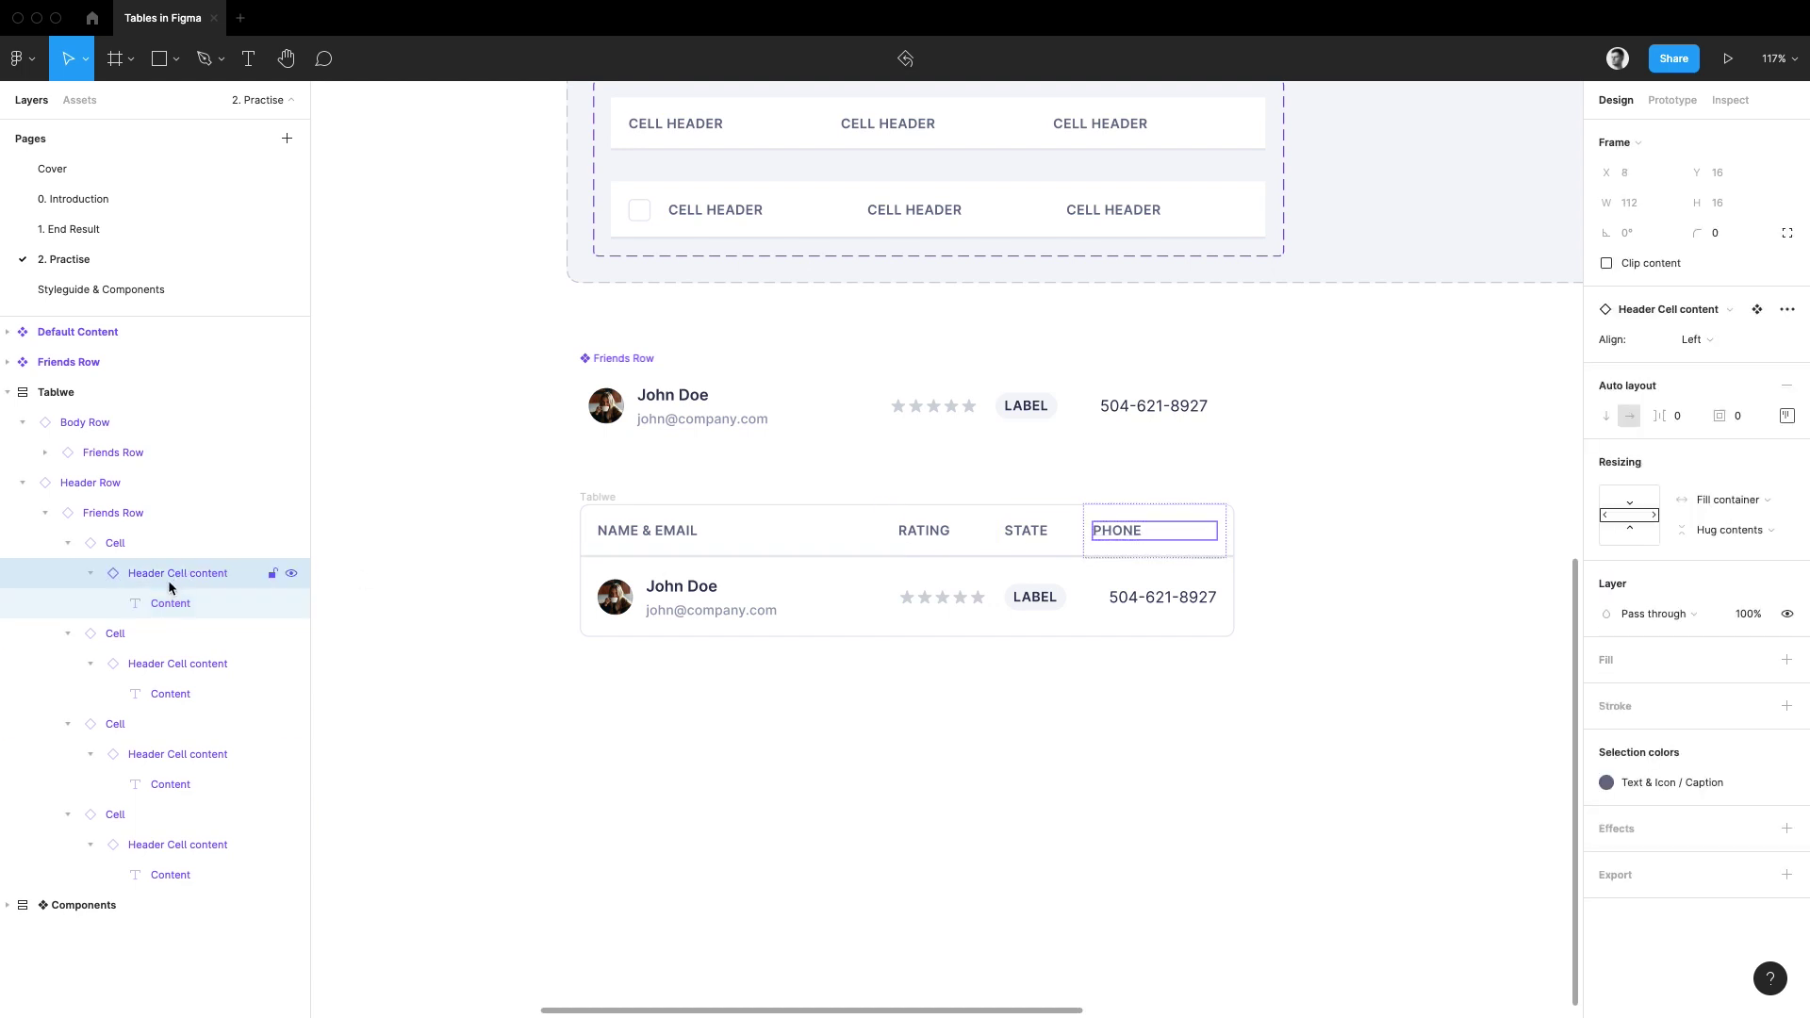
click(1711, 341)
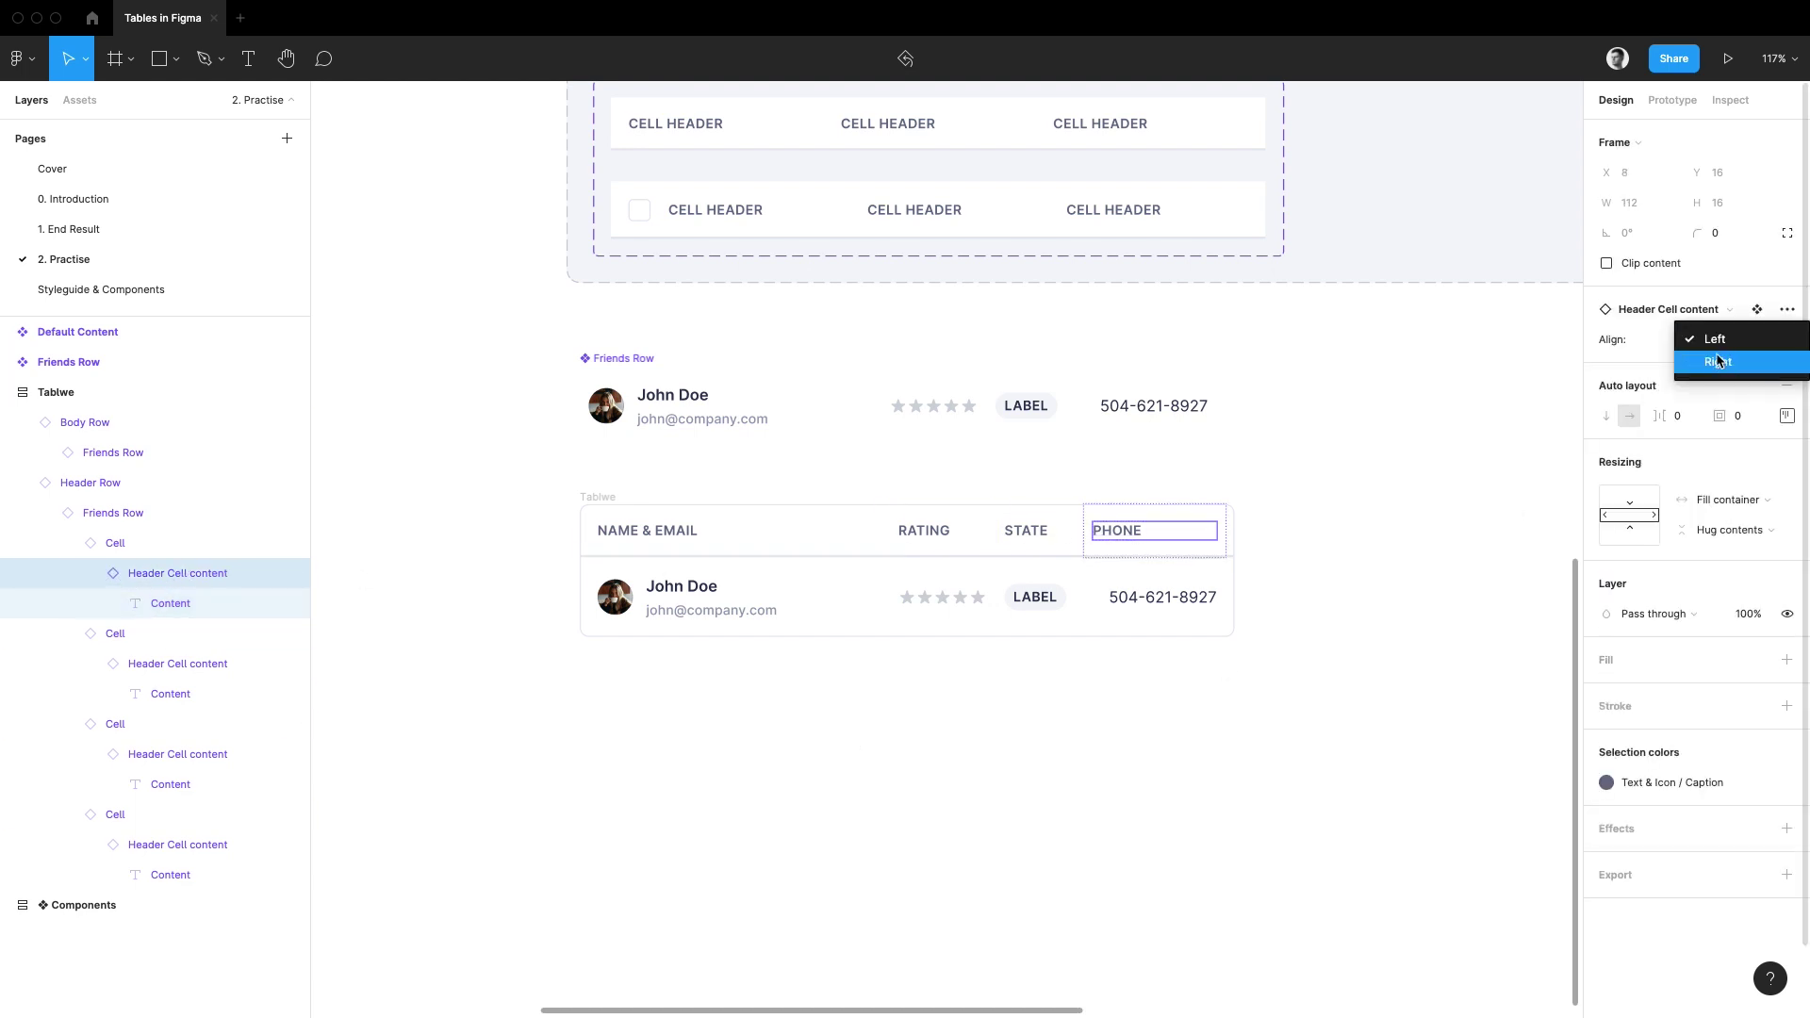
click(1733, 362)
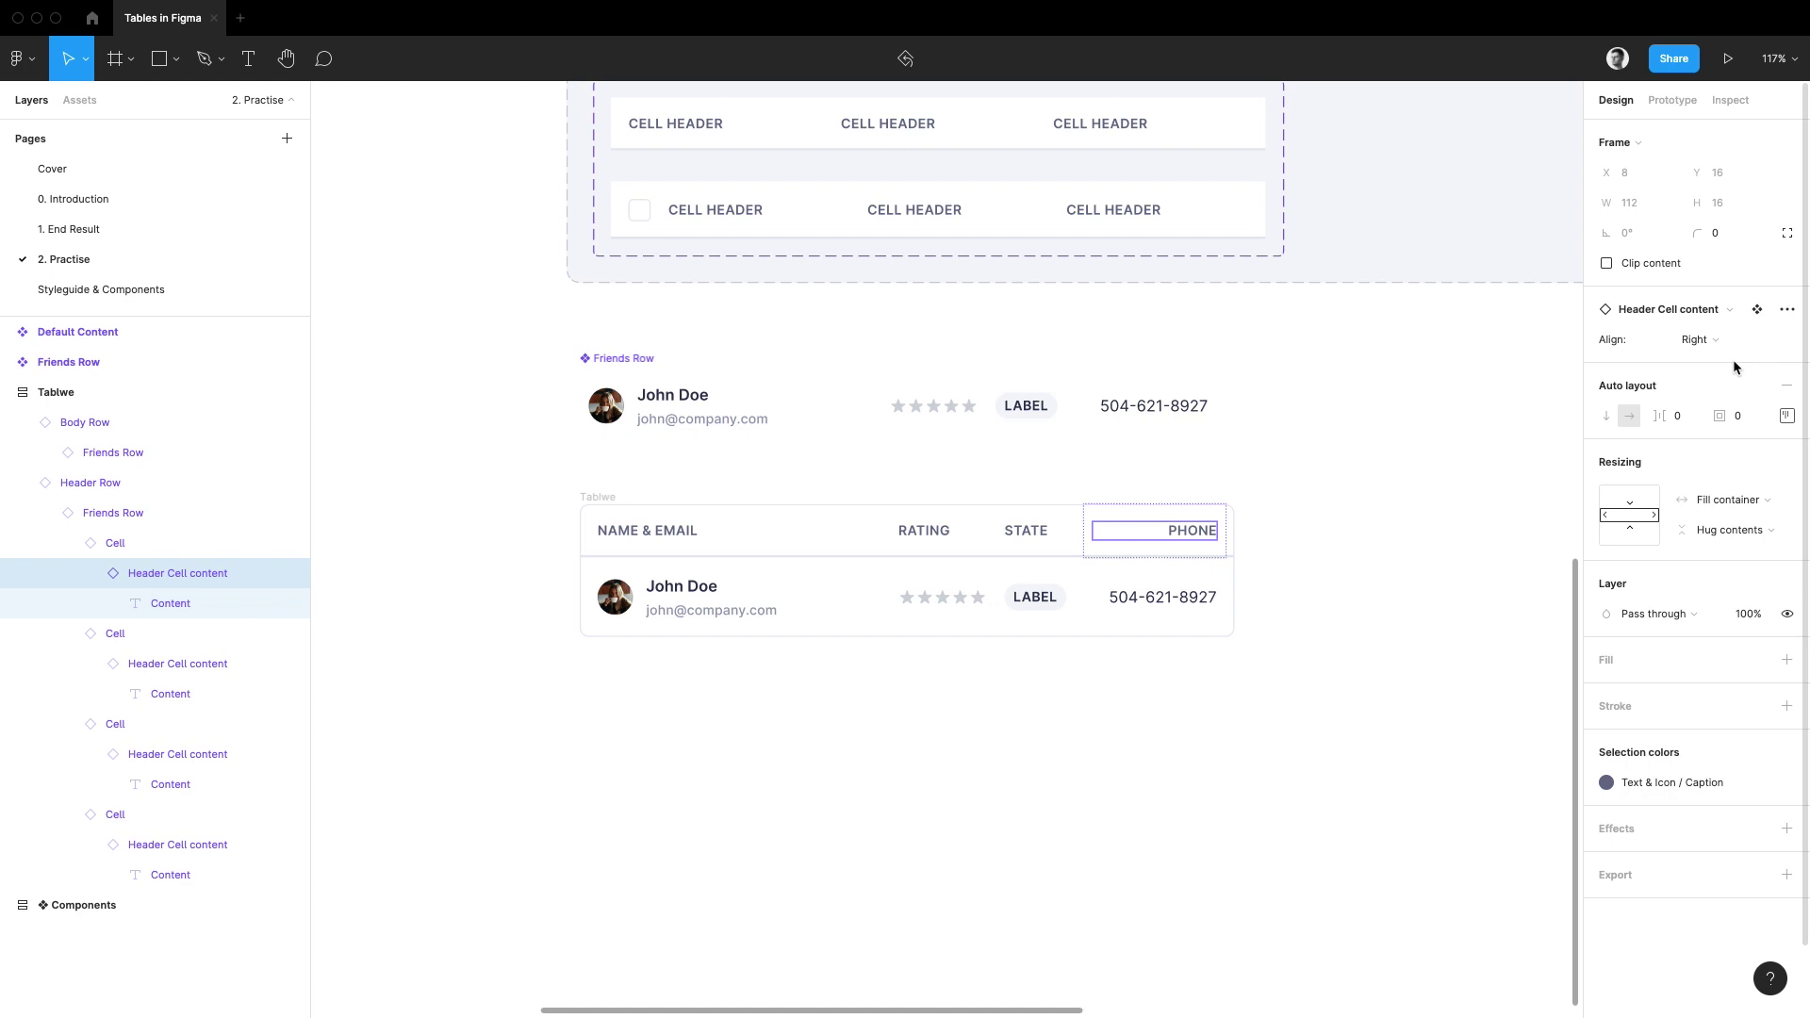
- Duplicate the Friends Row body row so the Tablwe table holds six body rows
click(1098, 614)
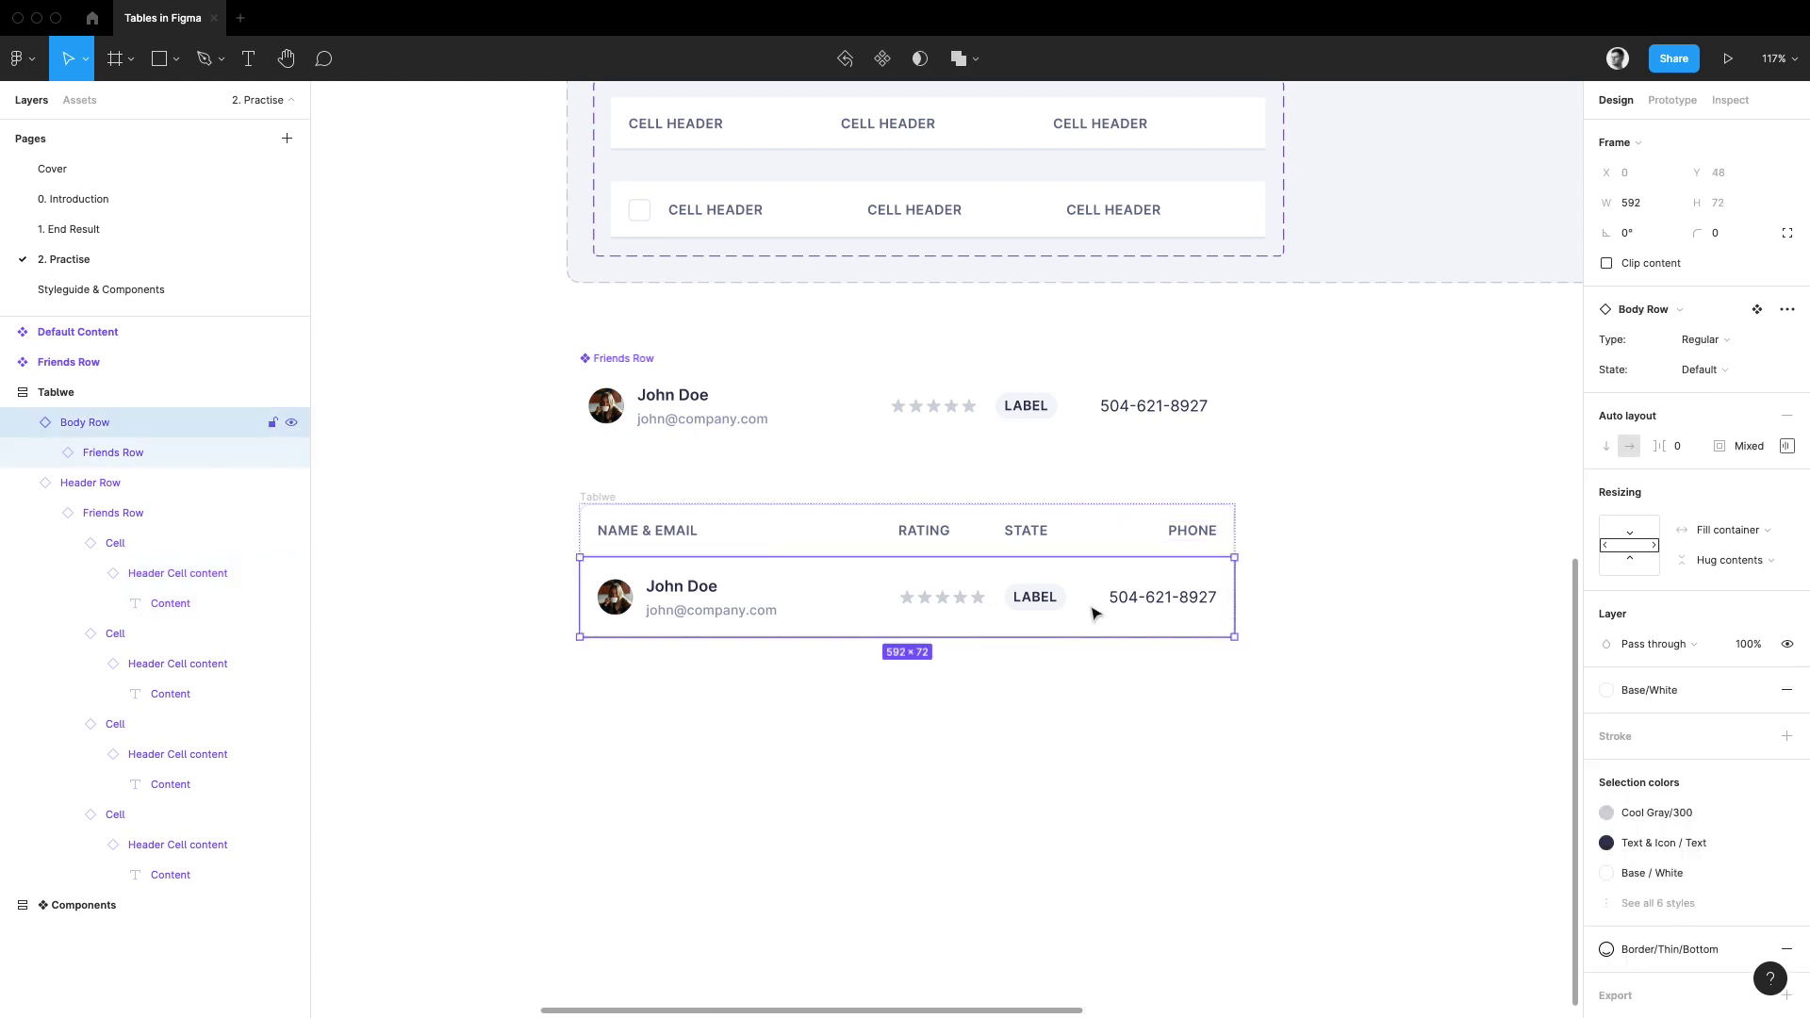
key(super+d)
key(super+d)
key(super+d)
key(super+d)
key(super+d)
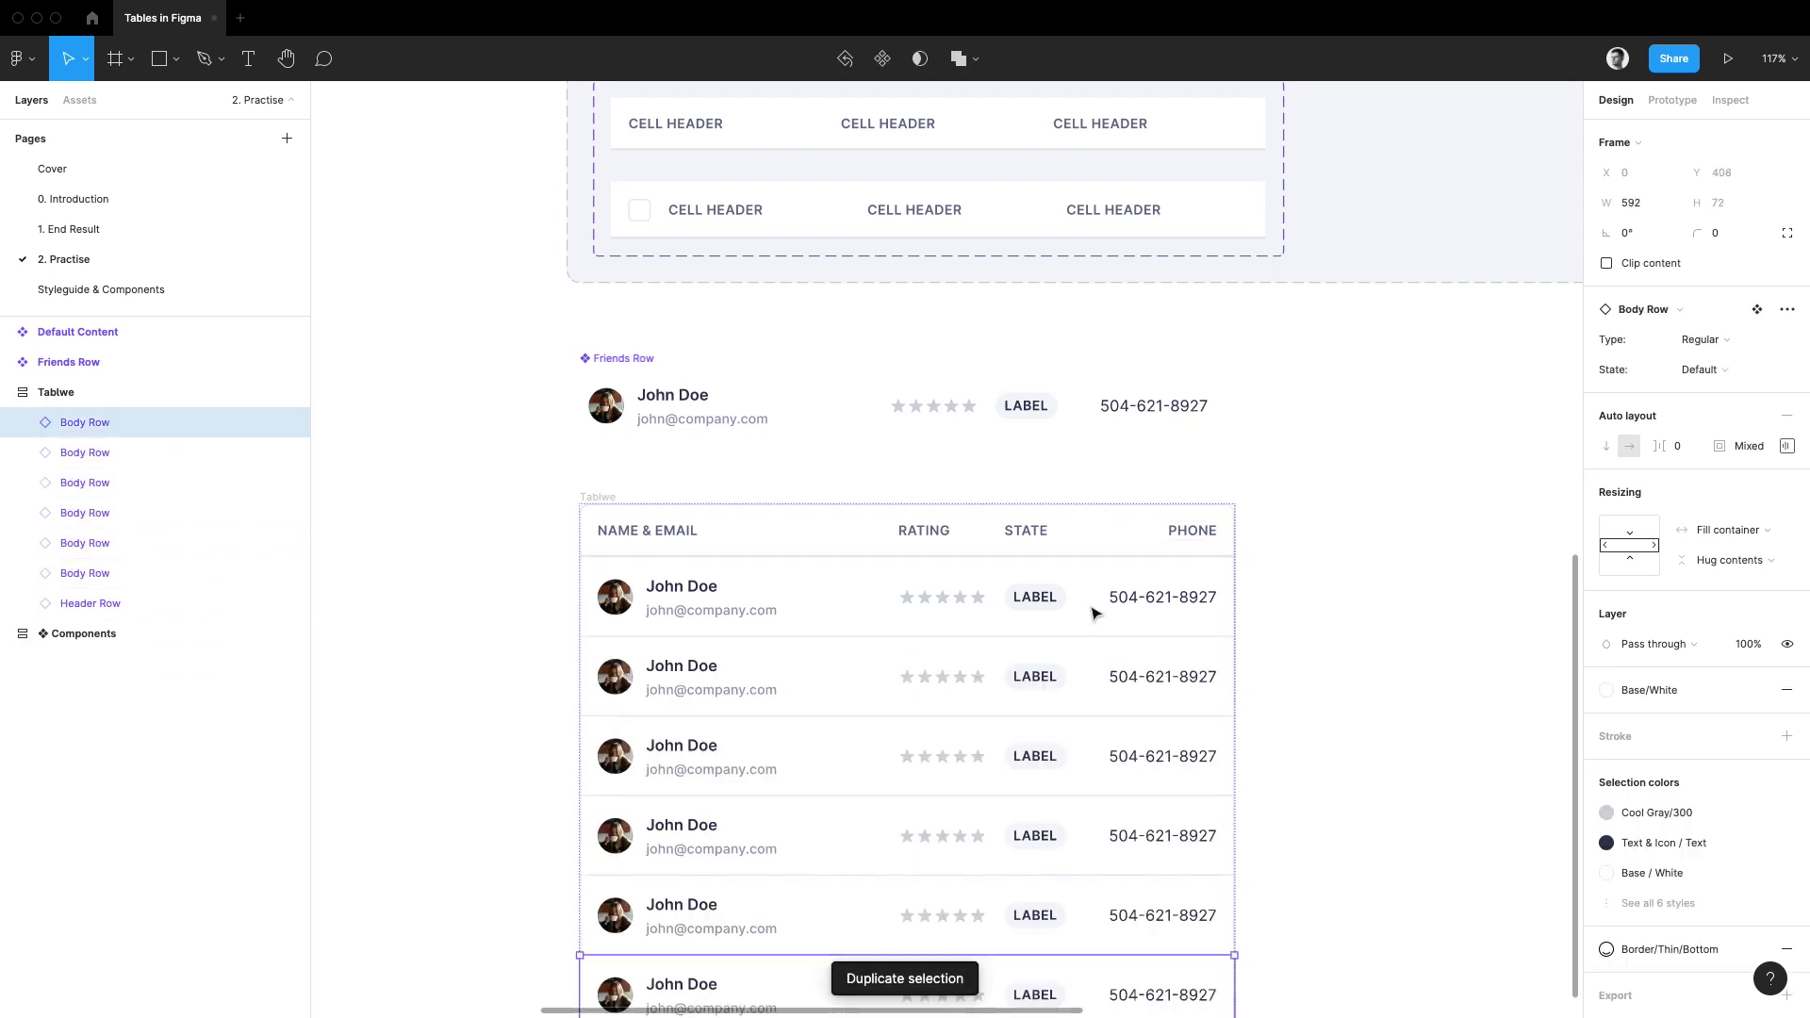
ctrl+scroll(1095, 614, down, 2)
ctrl+scroll(1309, 606, down, 3)
click(1317, 602)
scroll(1273, 594, right, 2)
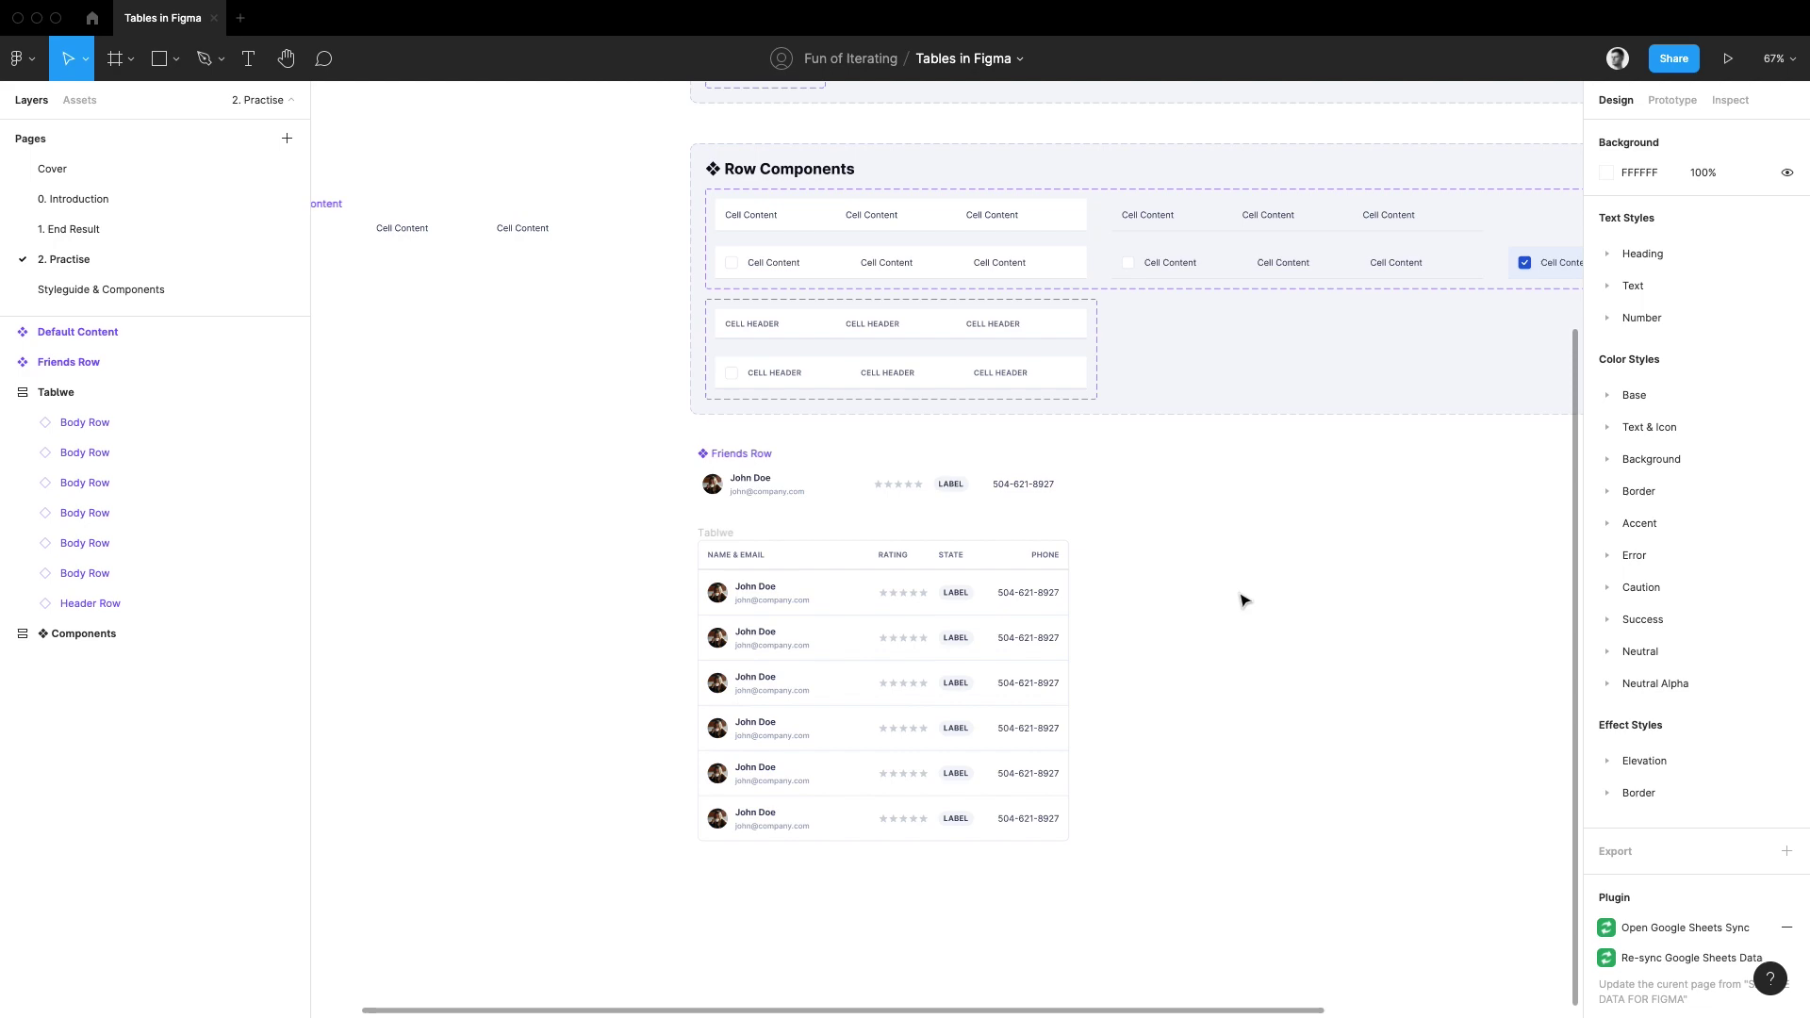
- Copy the Friends Row component and Tablwe table together to the right
drag(663, 446, 1120, 859)
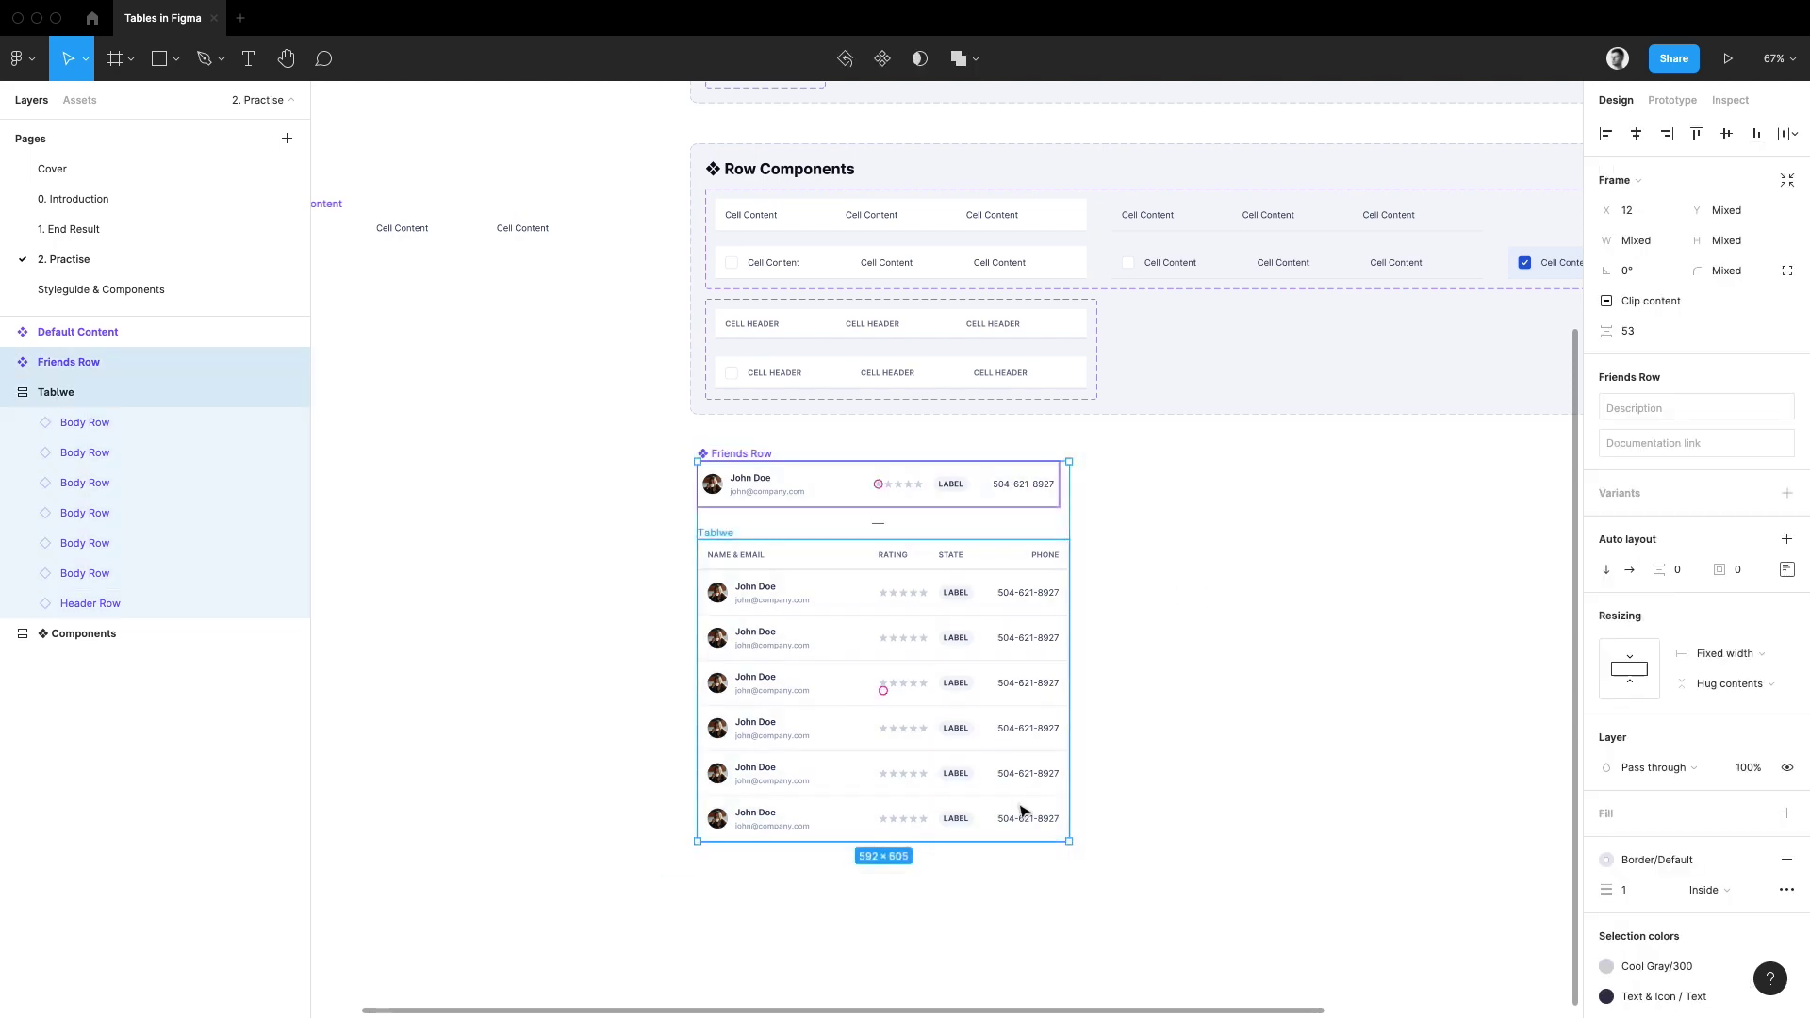
alt+drag(858, 700, 1075, 691)
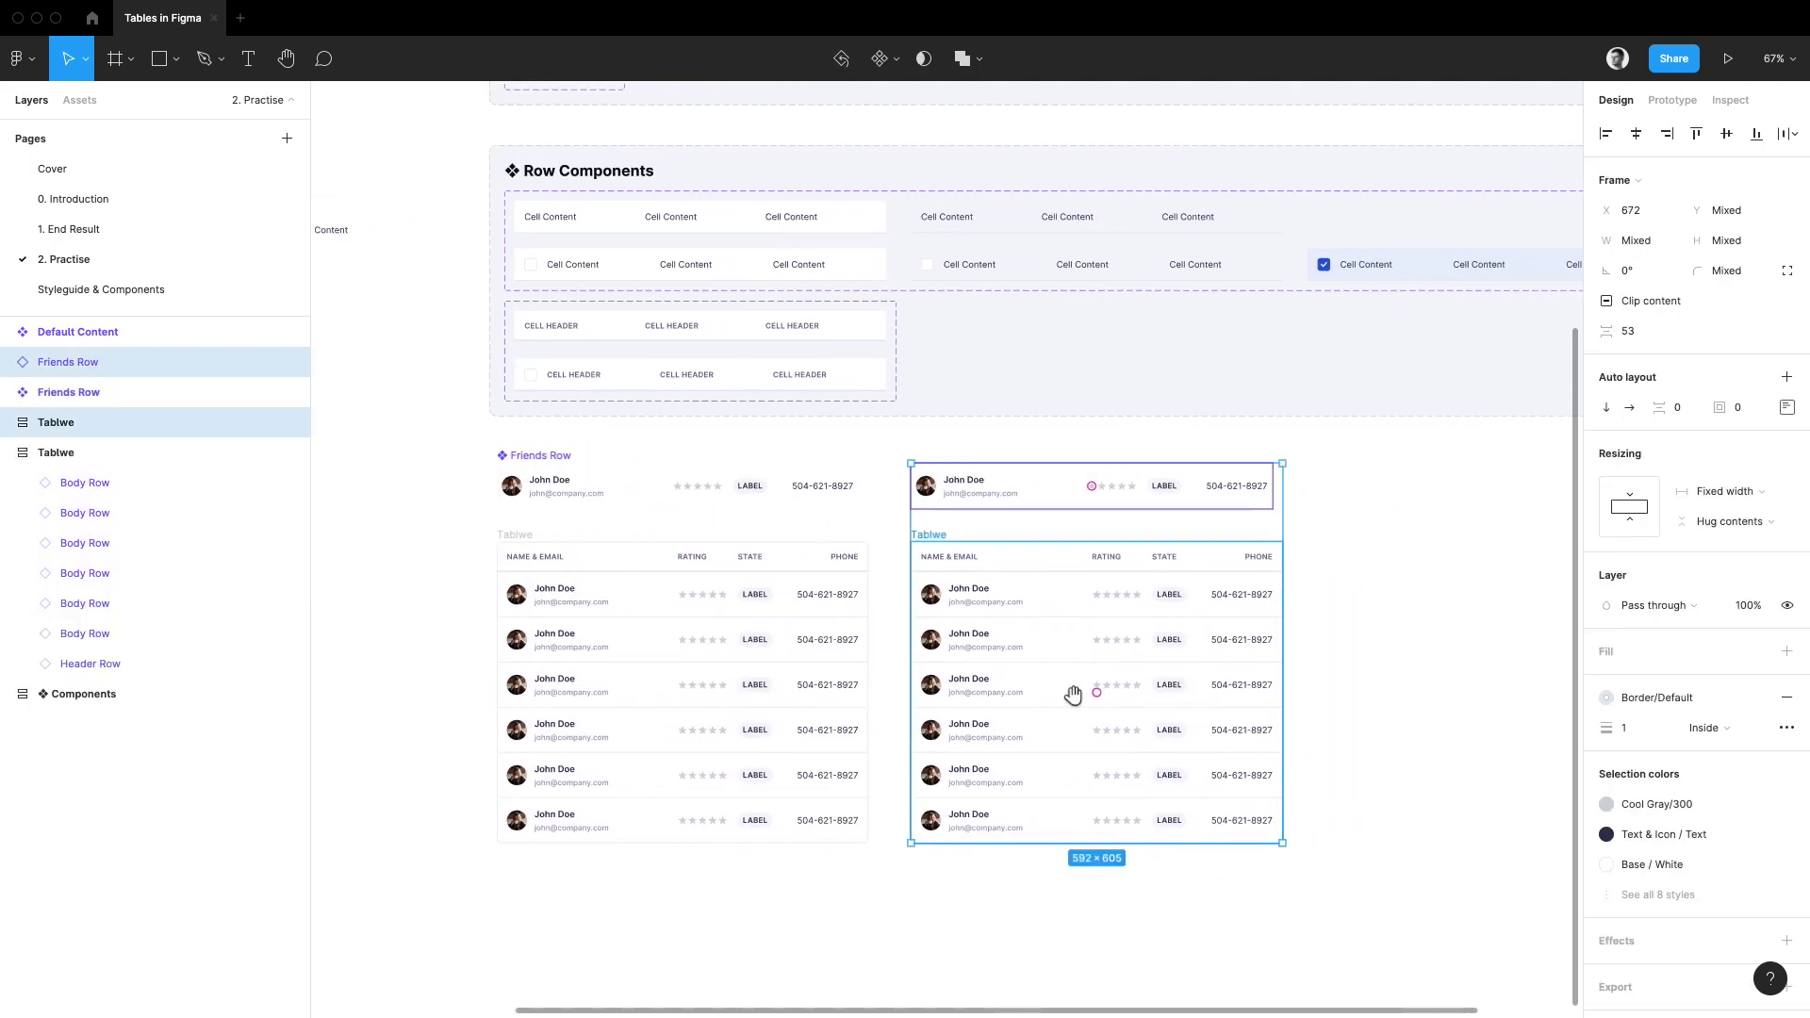
scroll(1030, 695, up, 3)
- Turn the copied row into a new component named Enemies Row
click(988, 432)
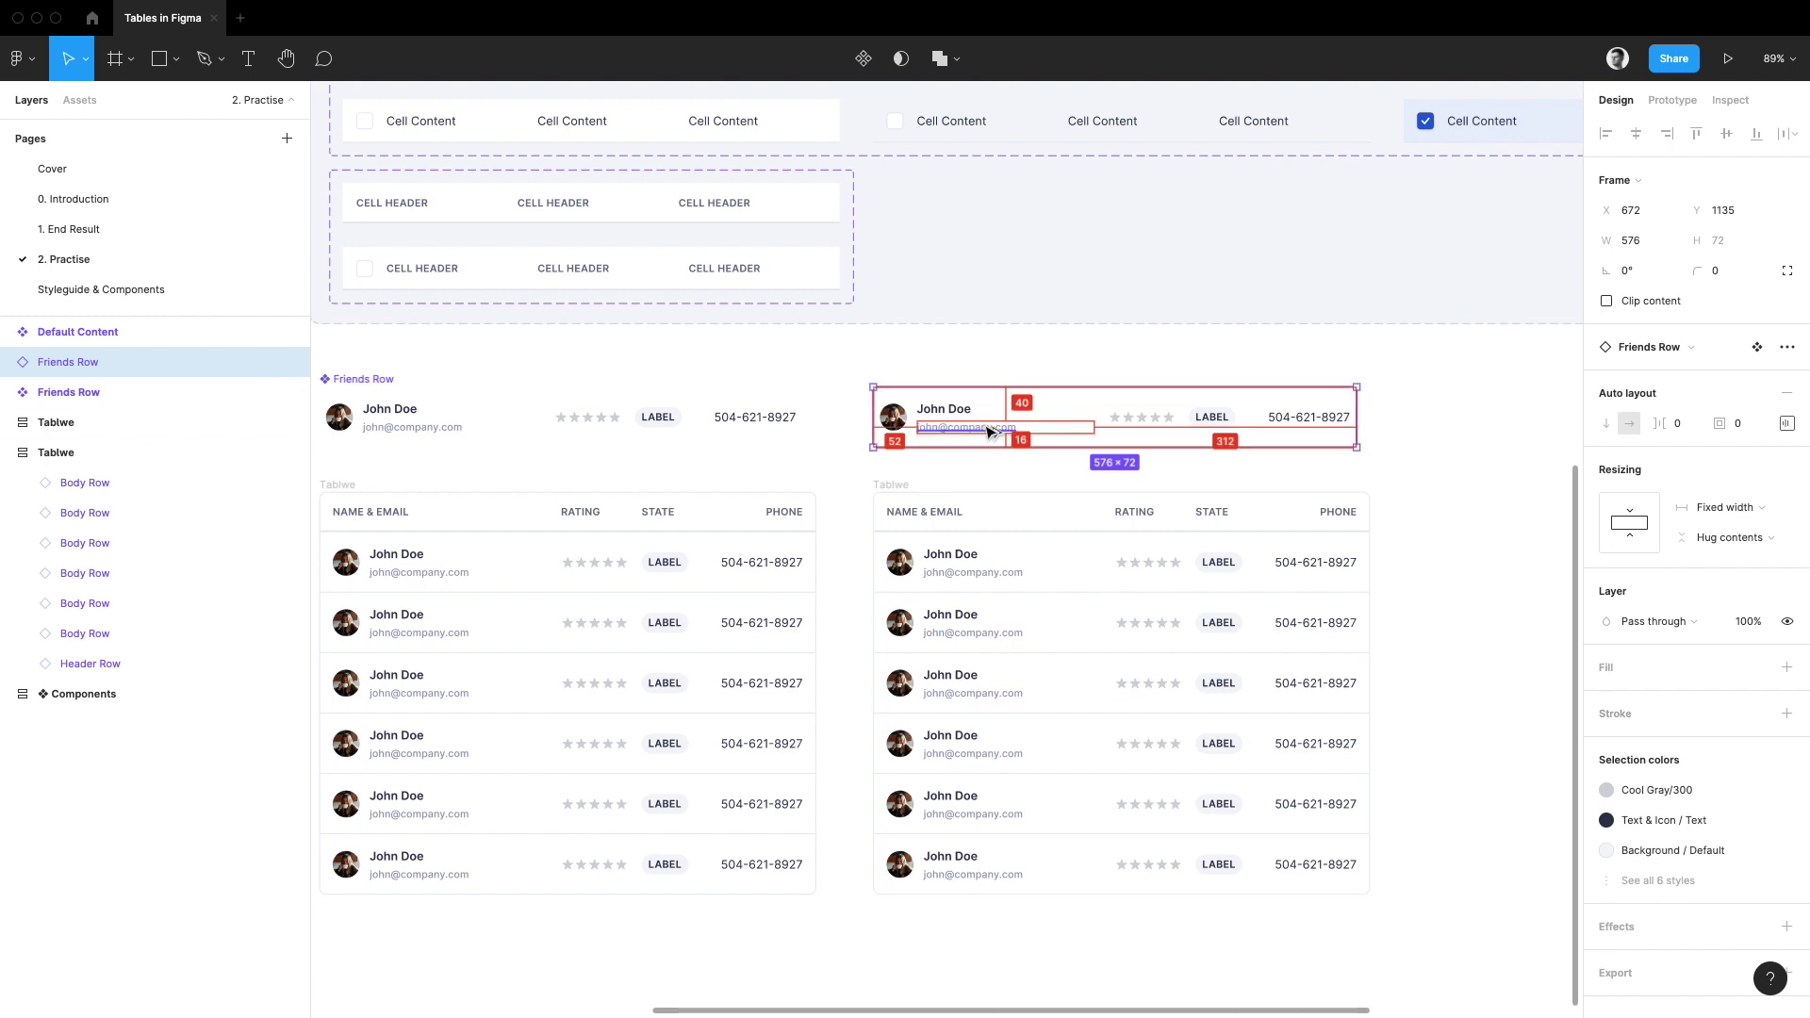
key(super+alt+k)
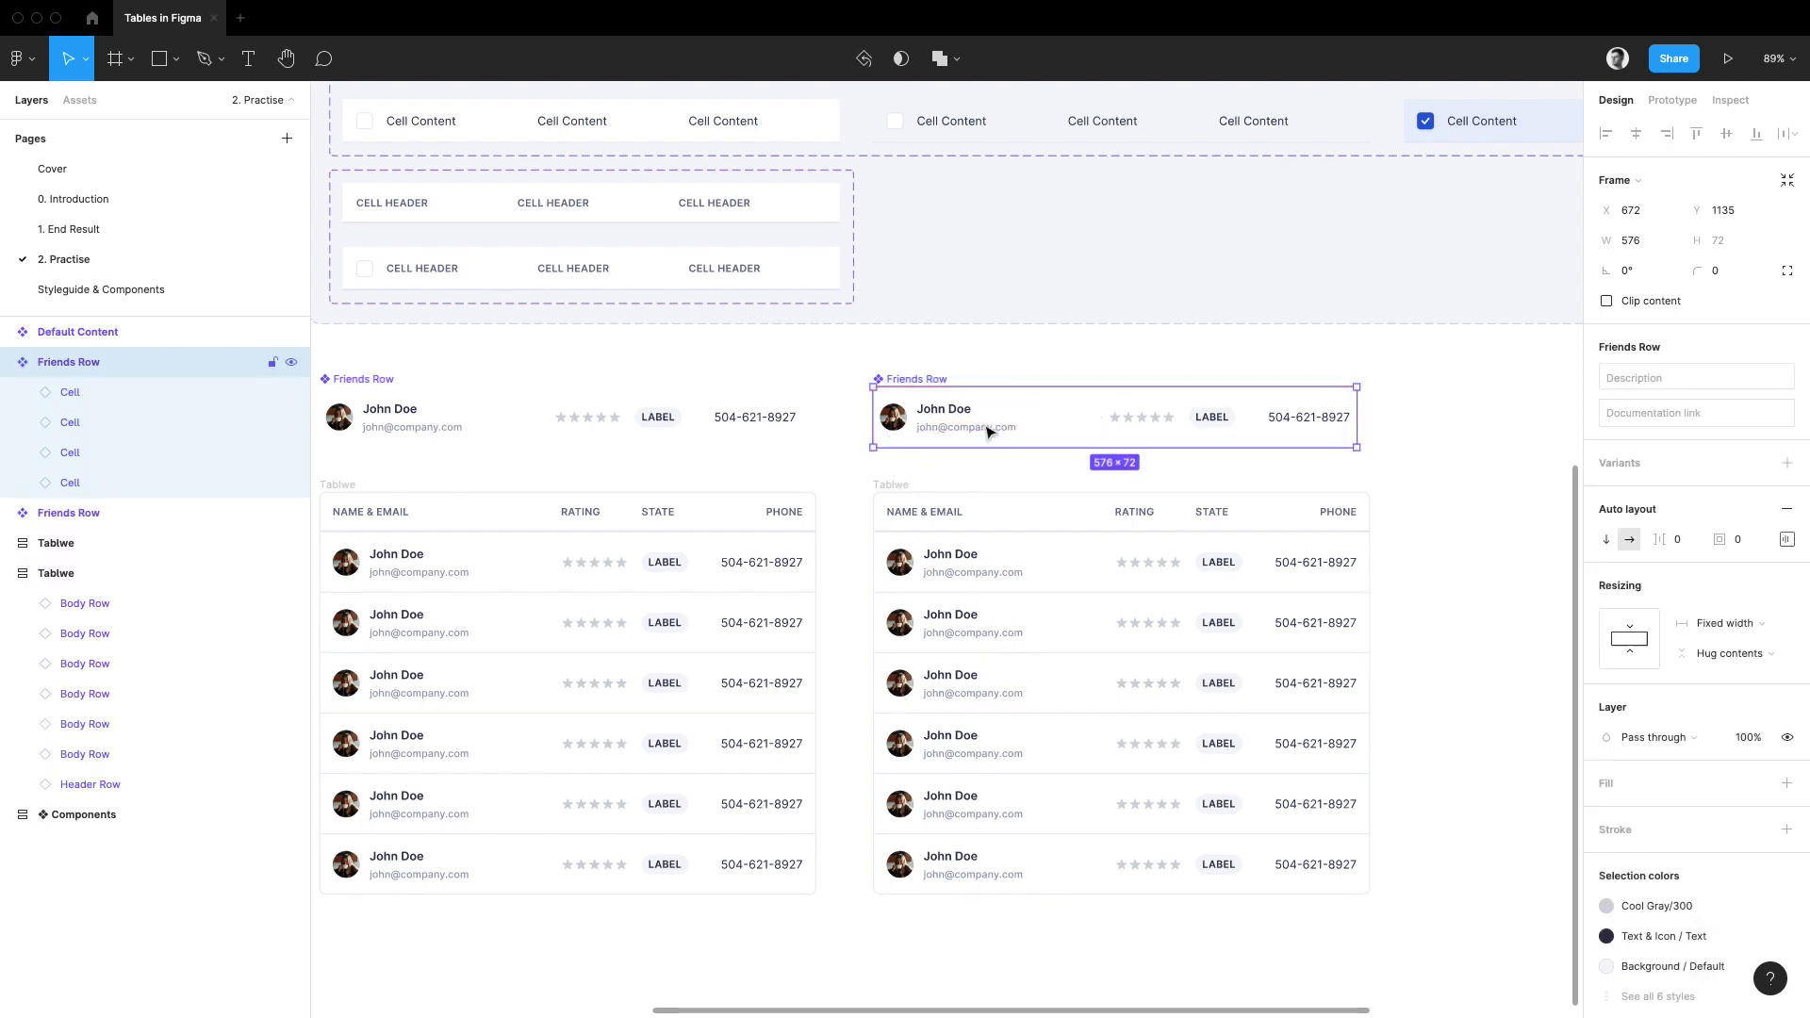
key(super+r)
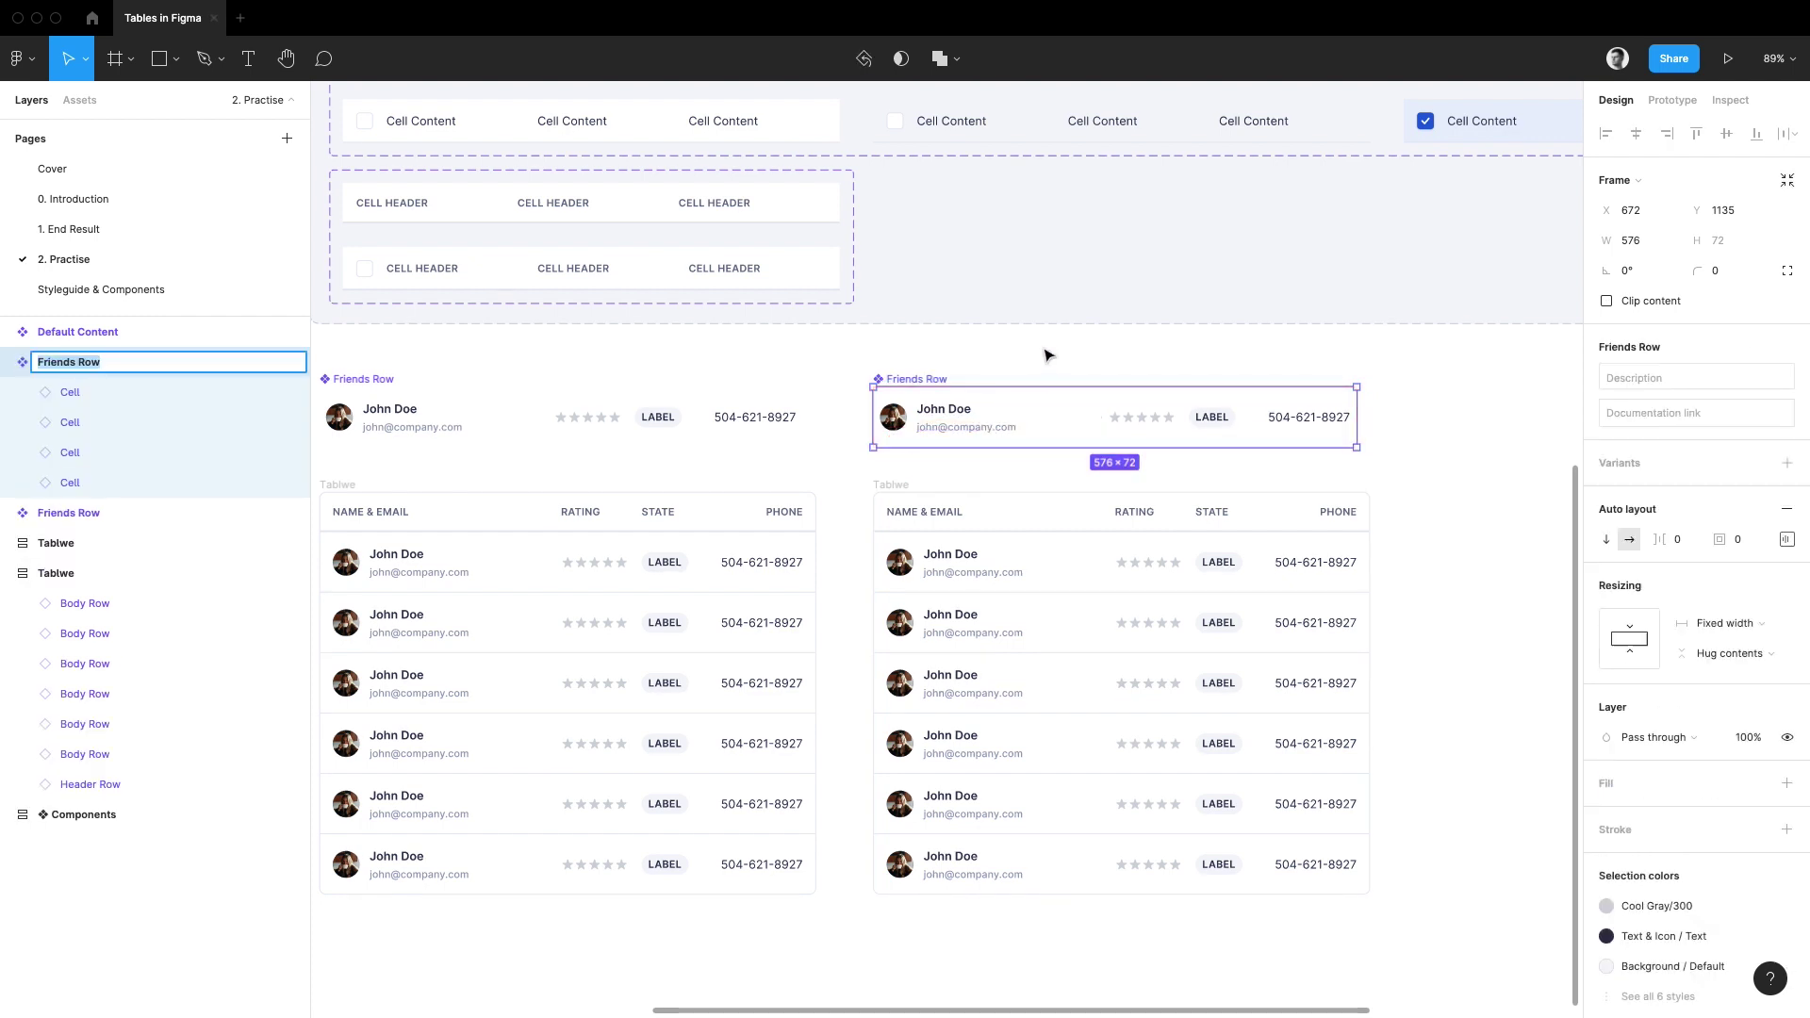
text(Enem)
key(Return)
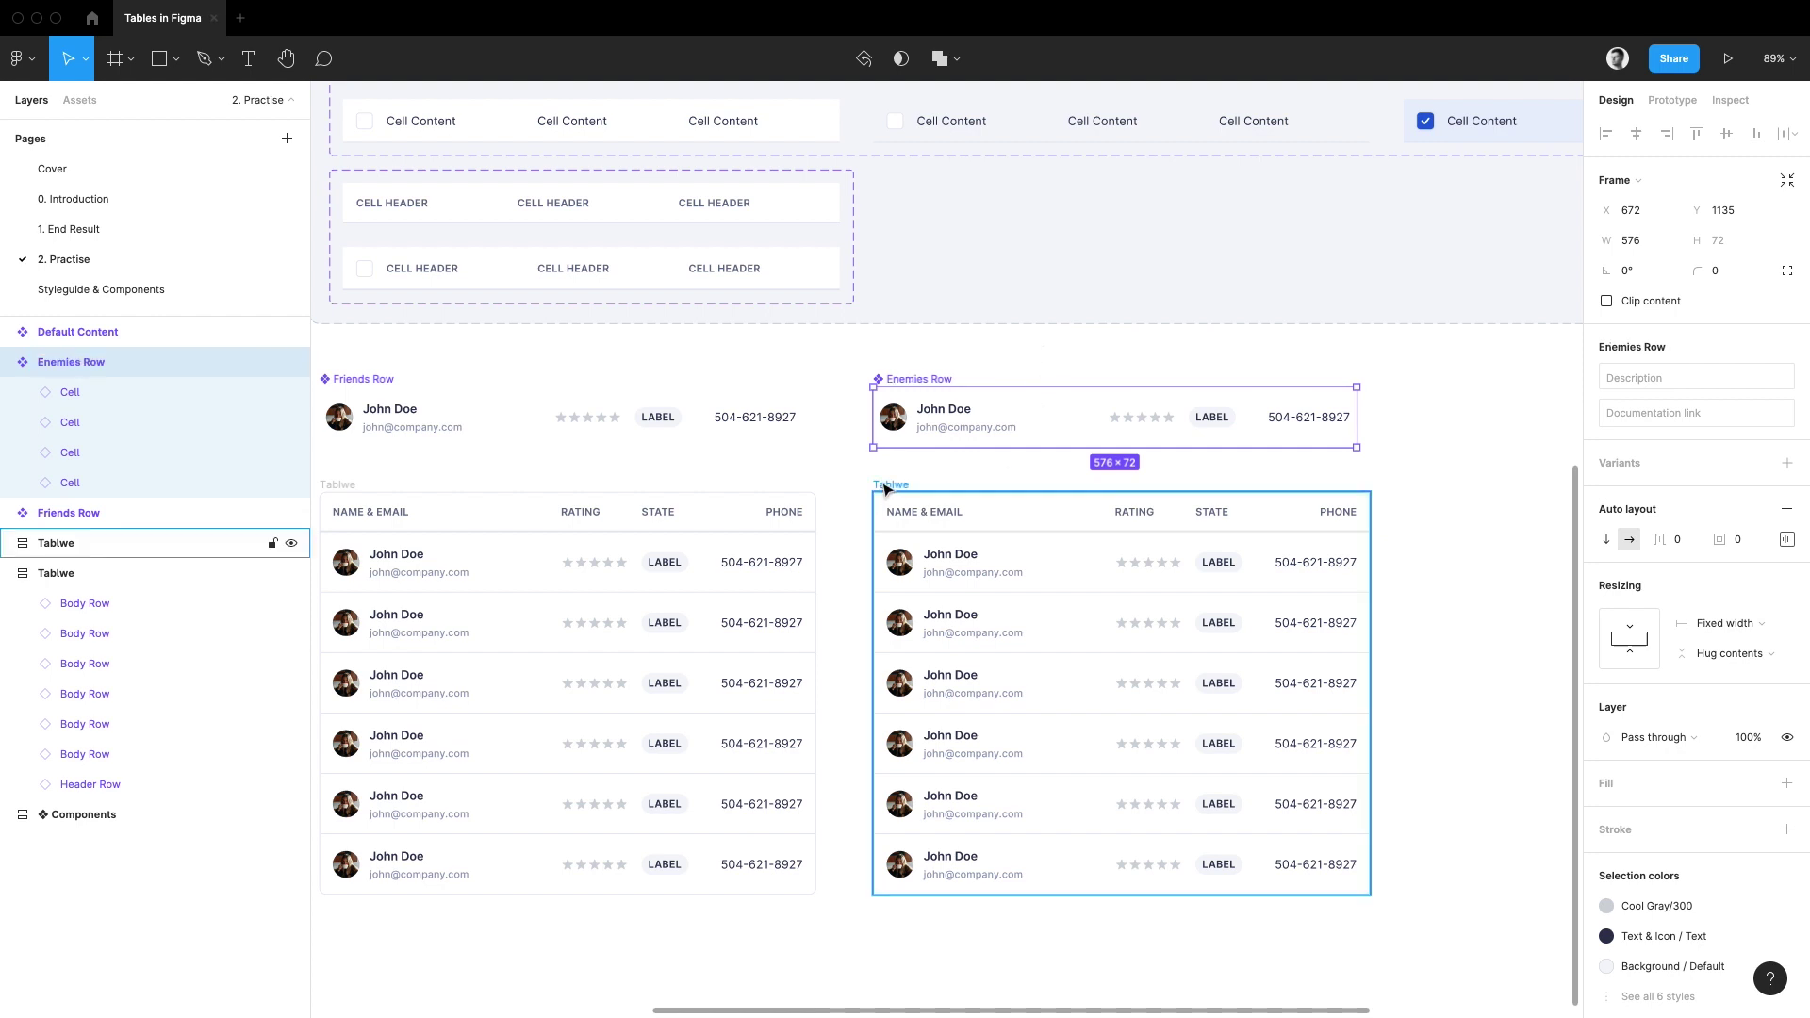
- Select all rows inside the copied table, collapsing its nested layers
click(892, 489)
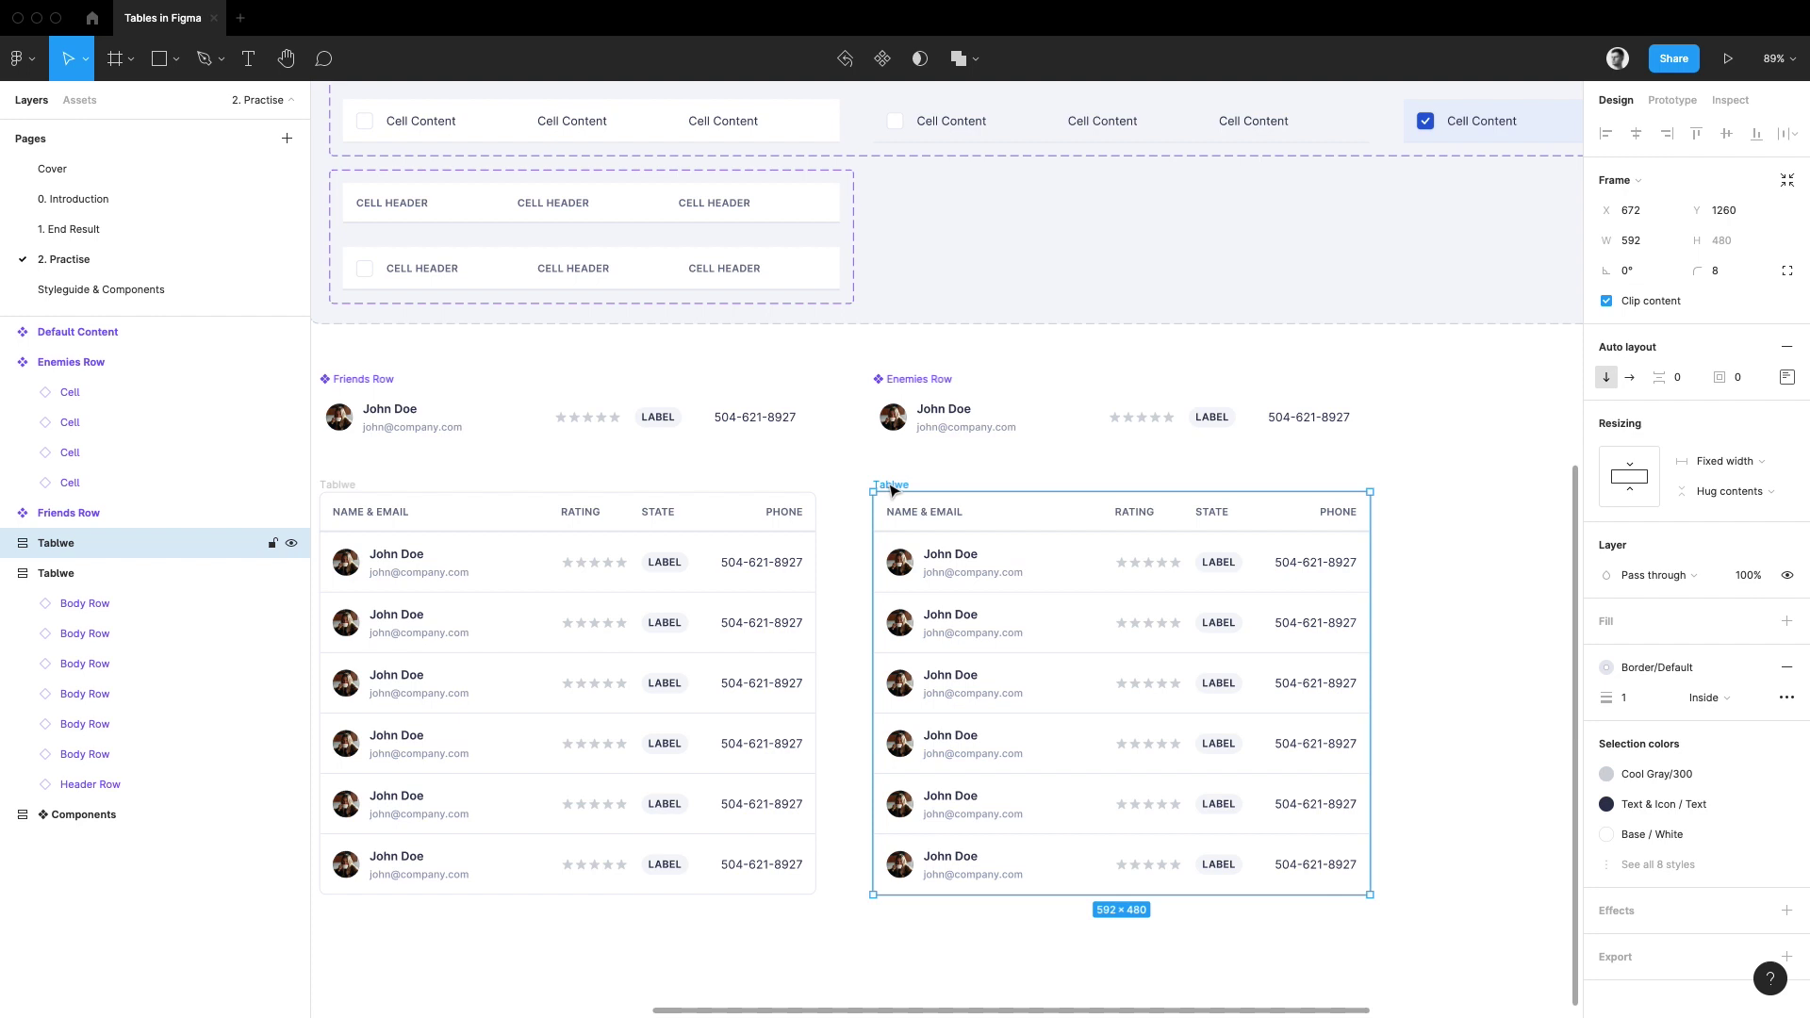
key(alt+l)
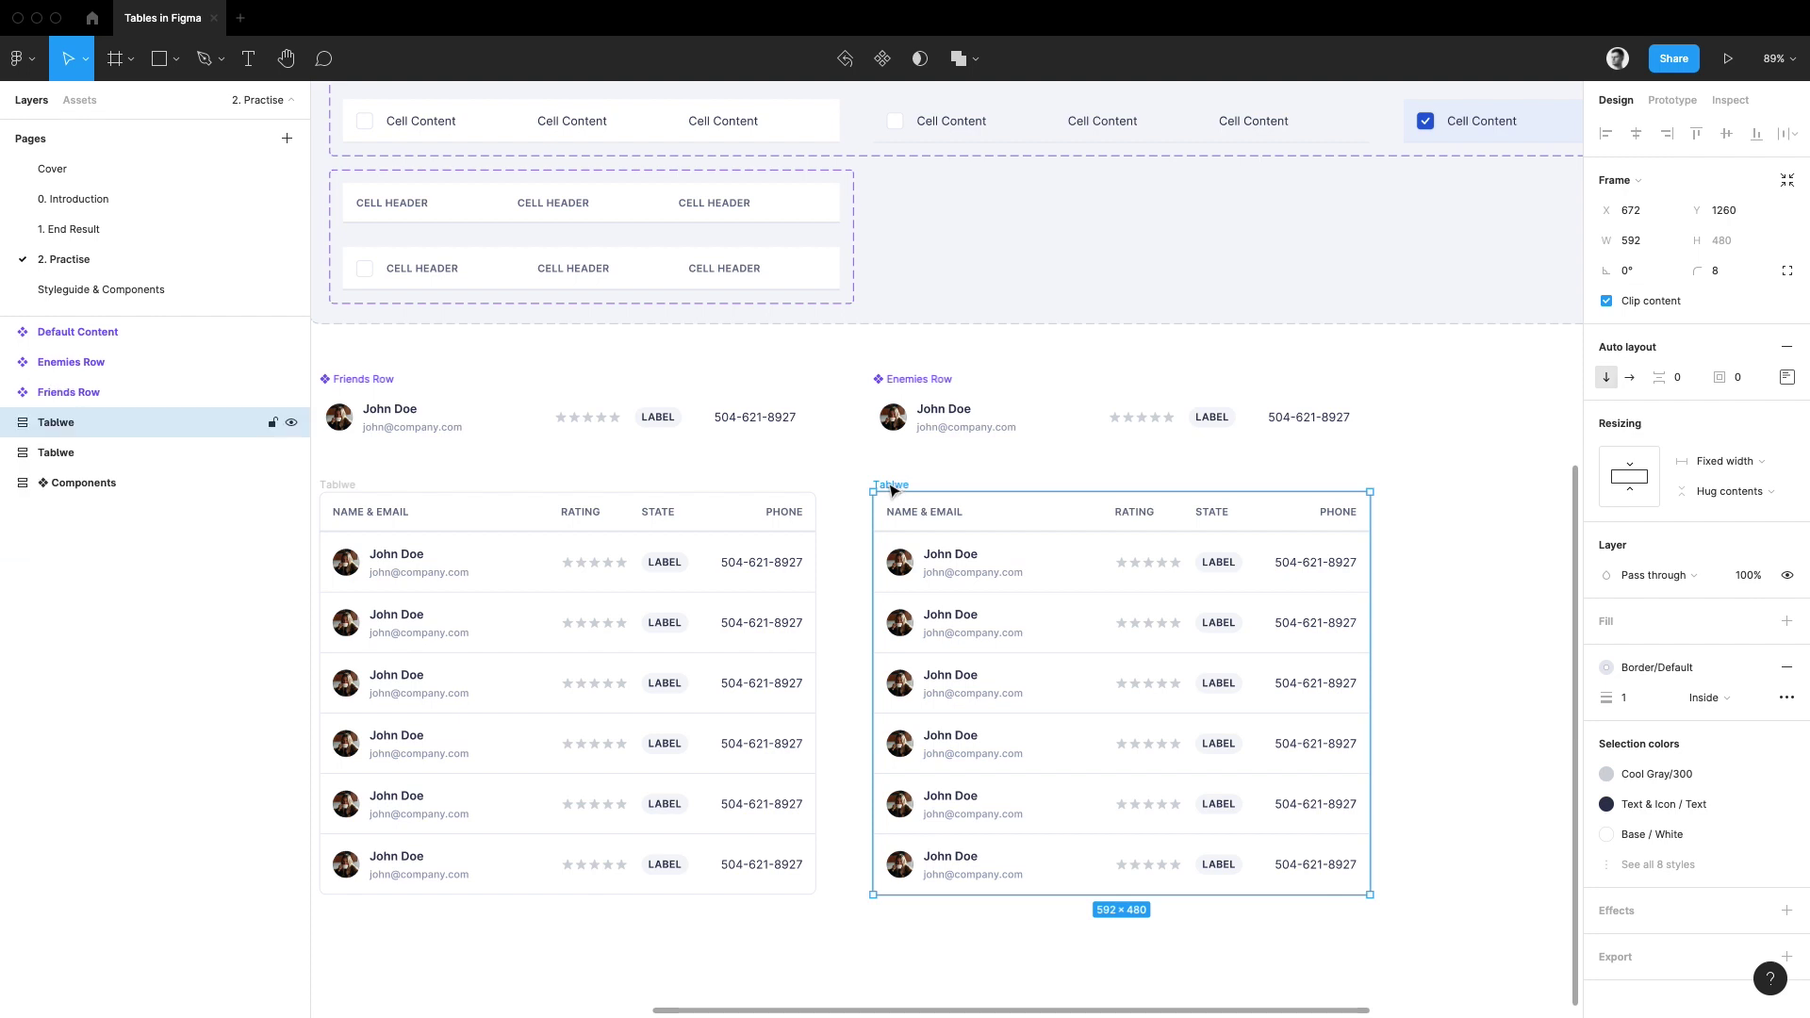
key(Return)
key(Return)
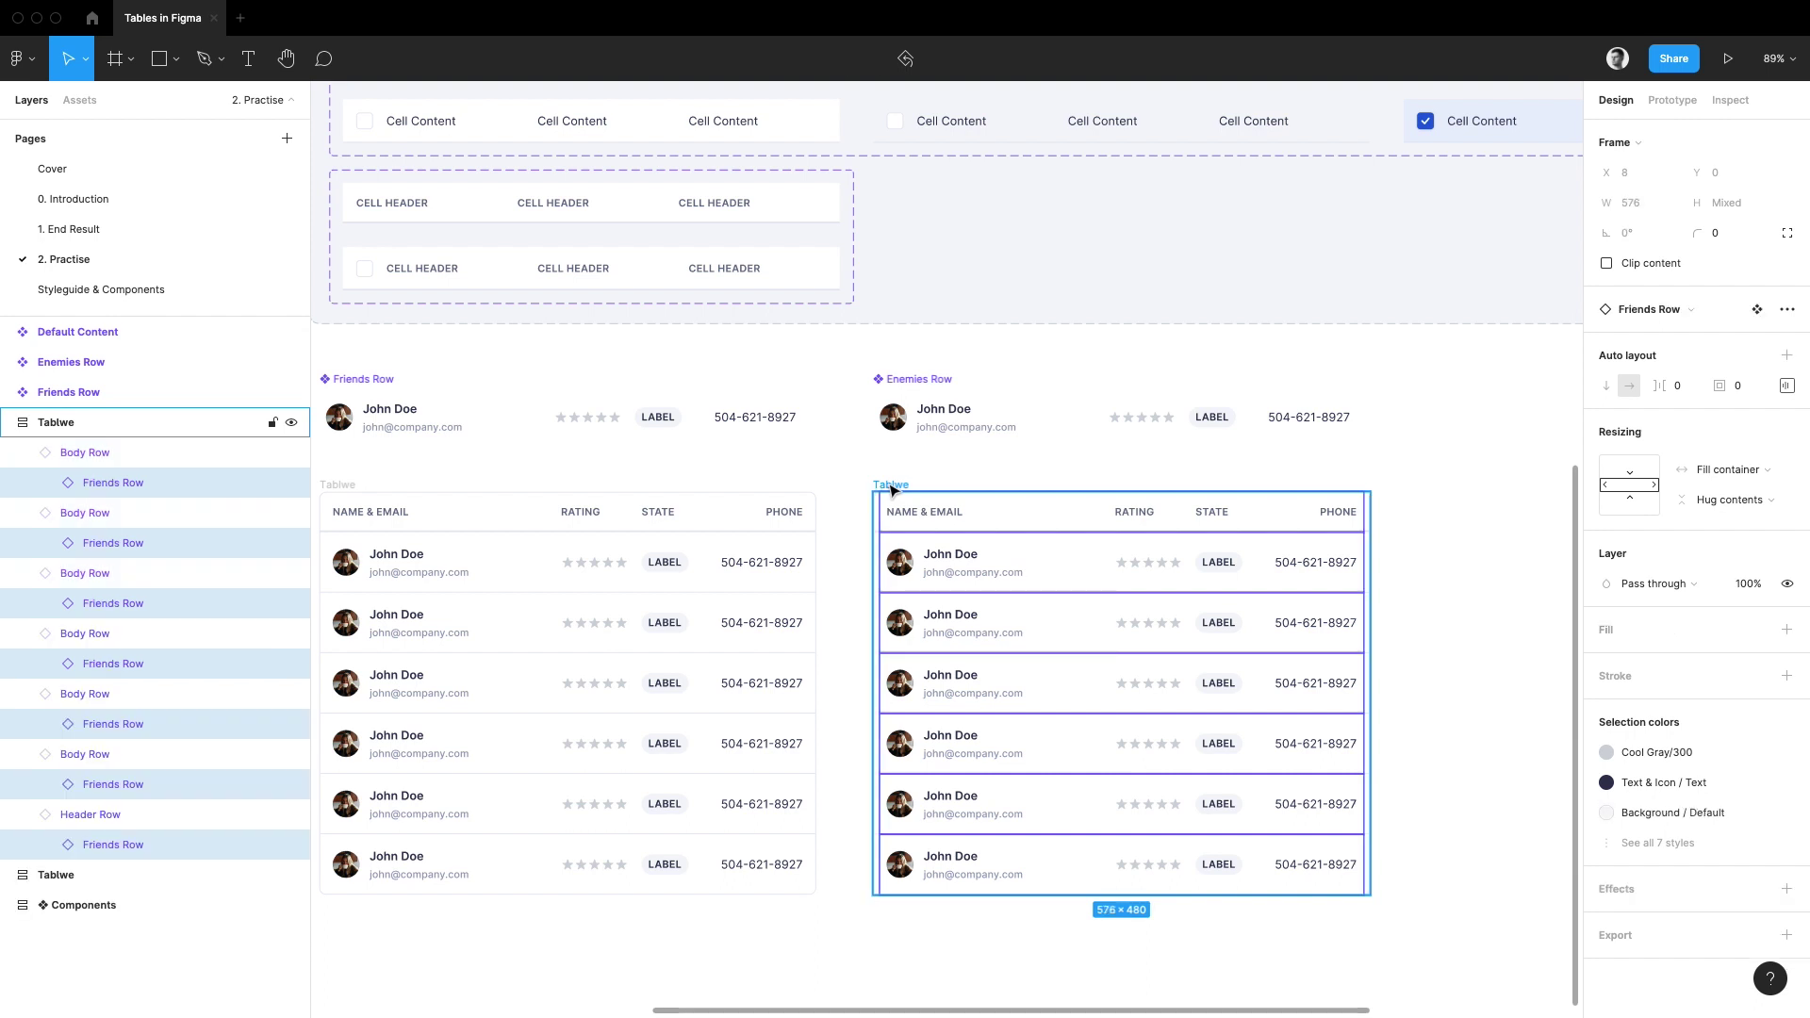
- Swap the copied table's nested rows to Enemies Row
click(1640, 310)
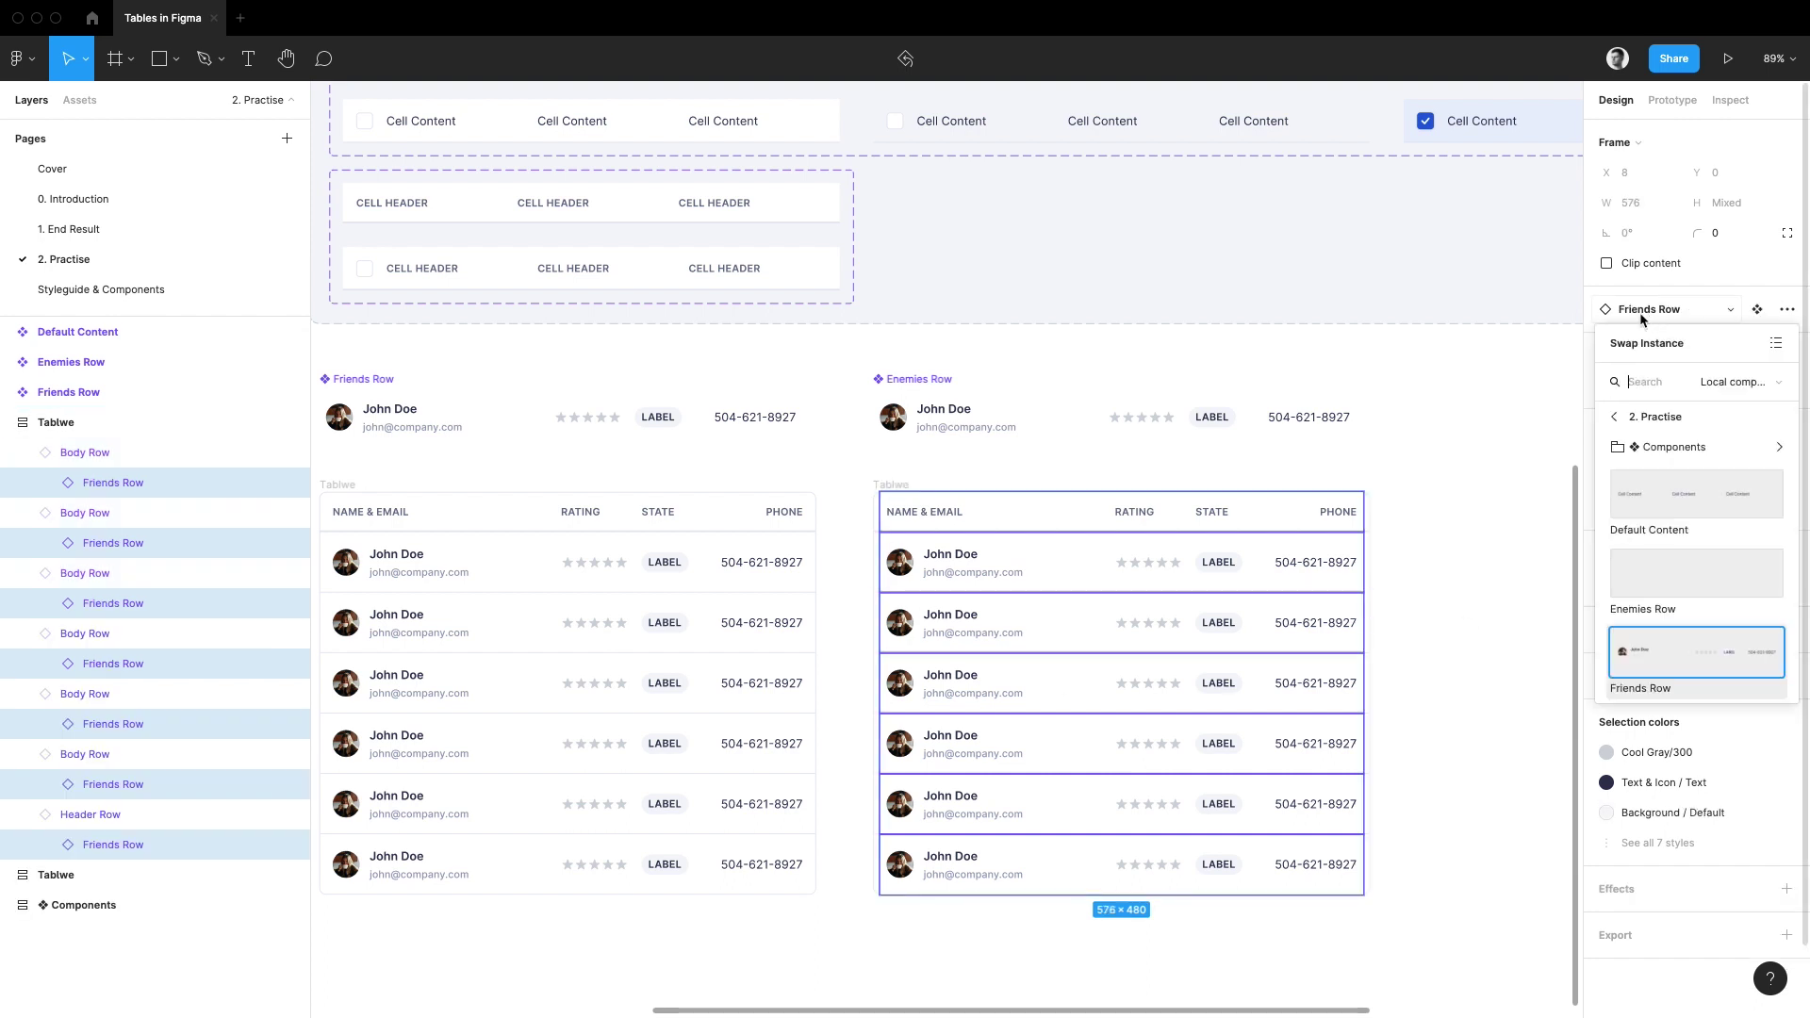
click(1717, 577)
drag(1111, 475, 1223, 472)
- Test moving and narrowing the Enemies Row name cell, undoing both changes
click(1103, 414)
click(1098, 415)
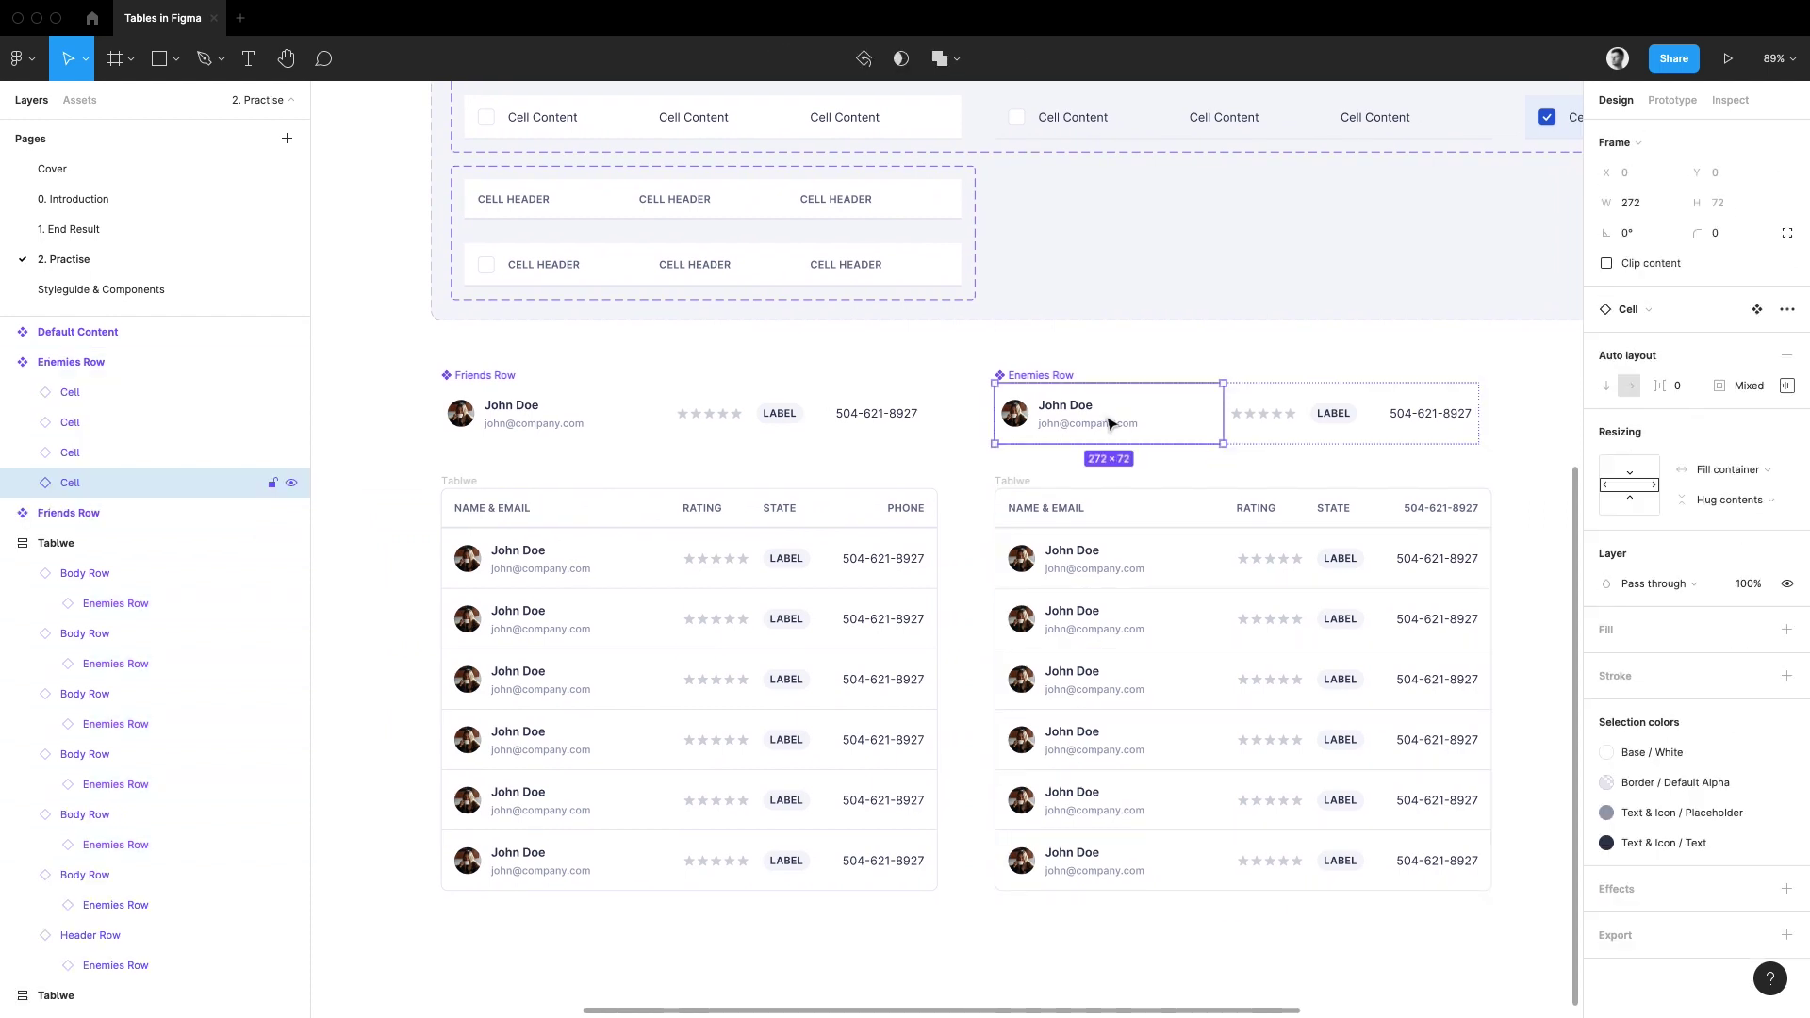
drag(1098, 419, 1334, 424)
key(ctrl+z)
drag(1222, 418, 1156, 418)
key(ctrl+z)
- Delete the Enemies Row and its table copy, then make Tablwe a component
drag(983, 369, 1522, 912)
key(Delete)
drag(1078, 609, 1182, 613)
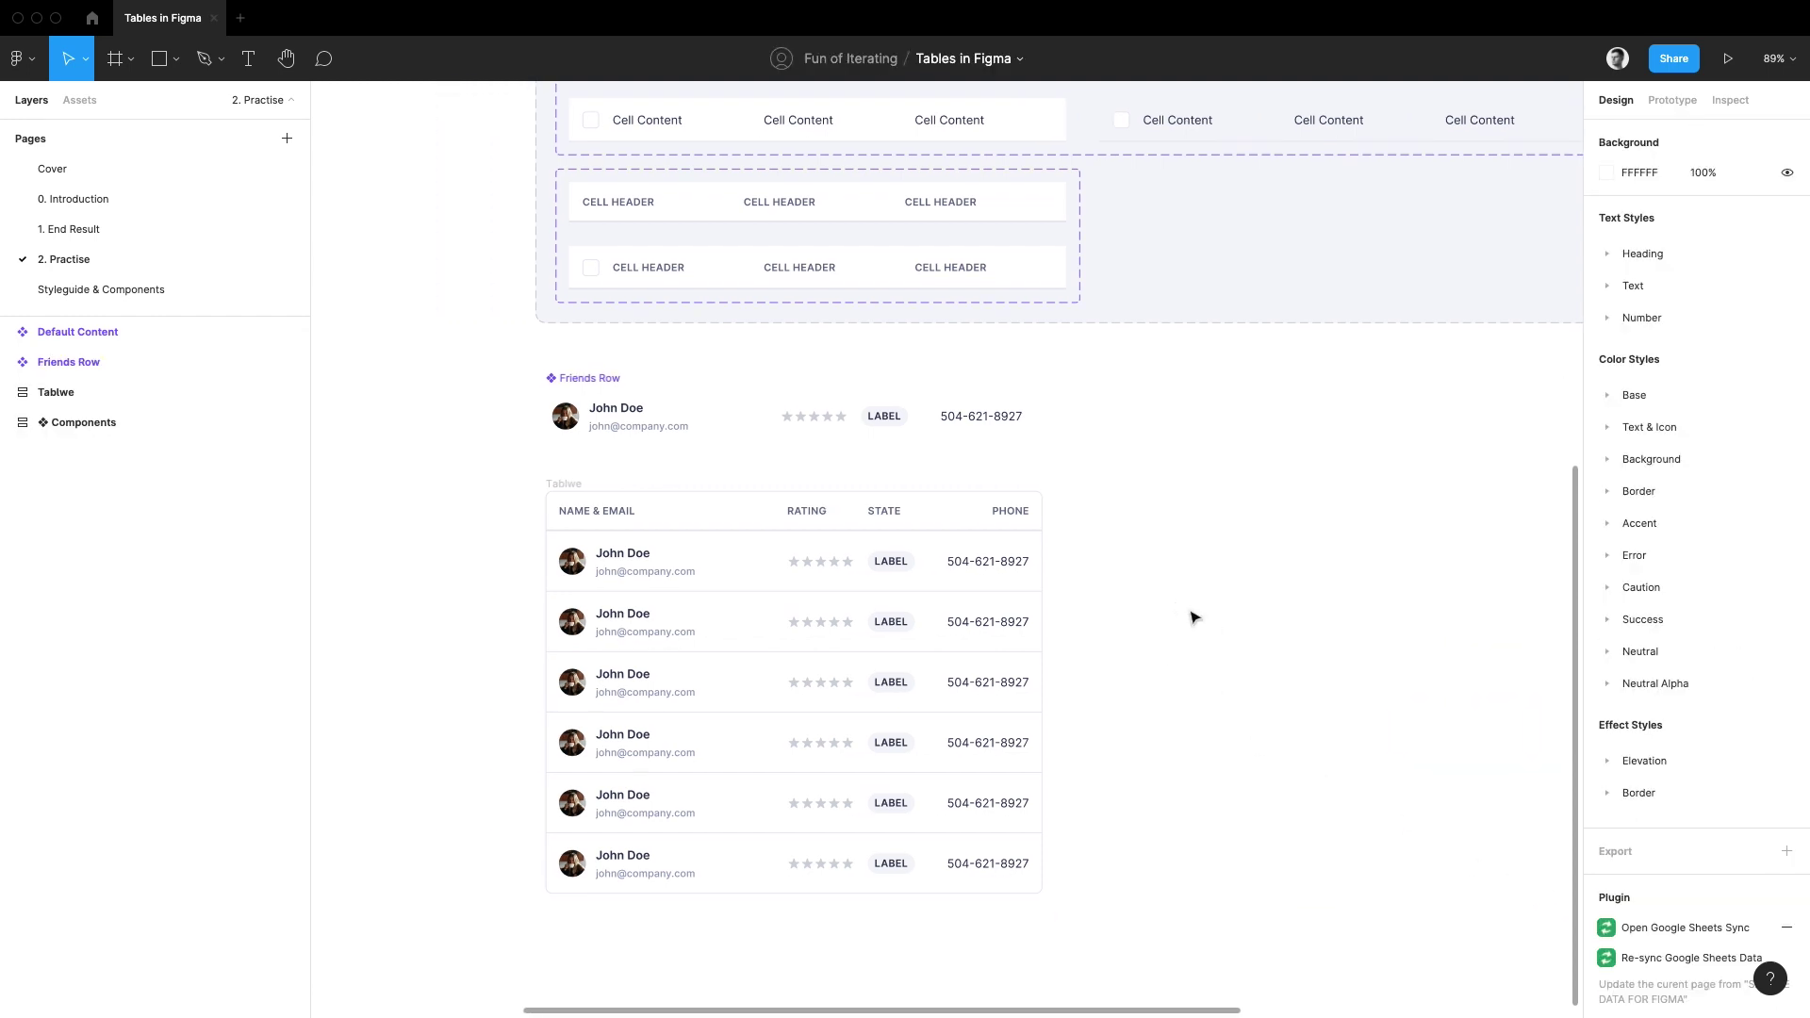
click(615, 490)
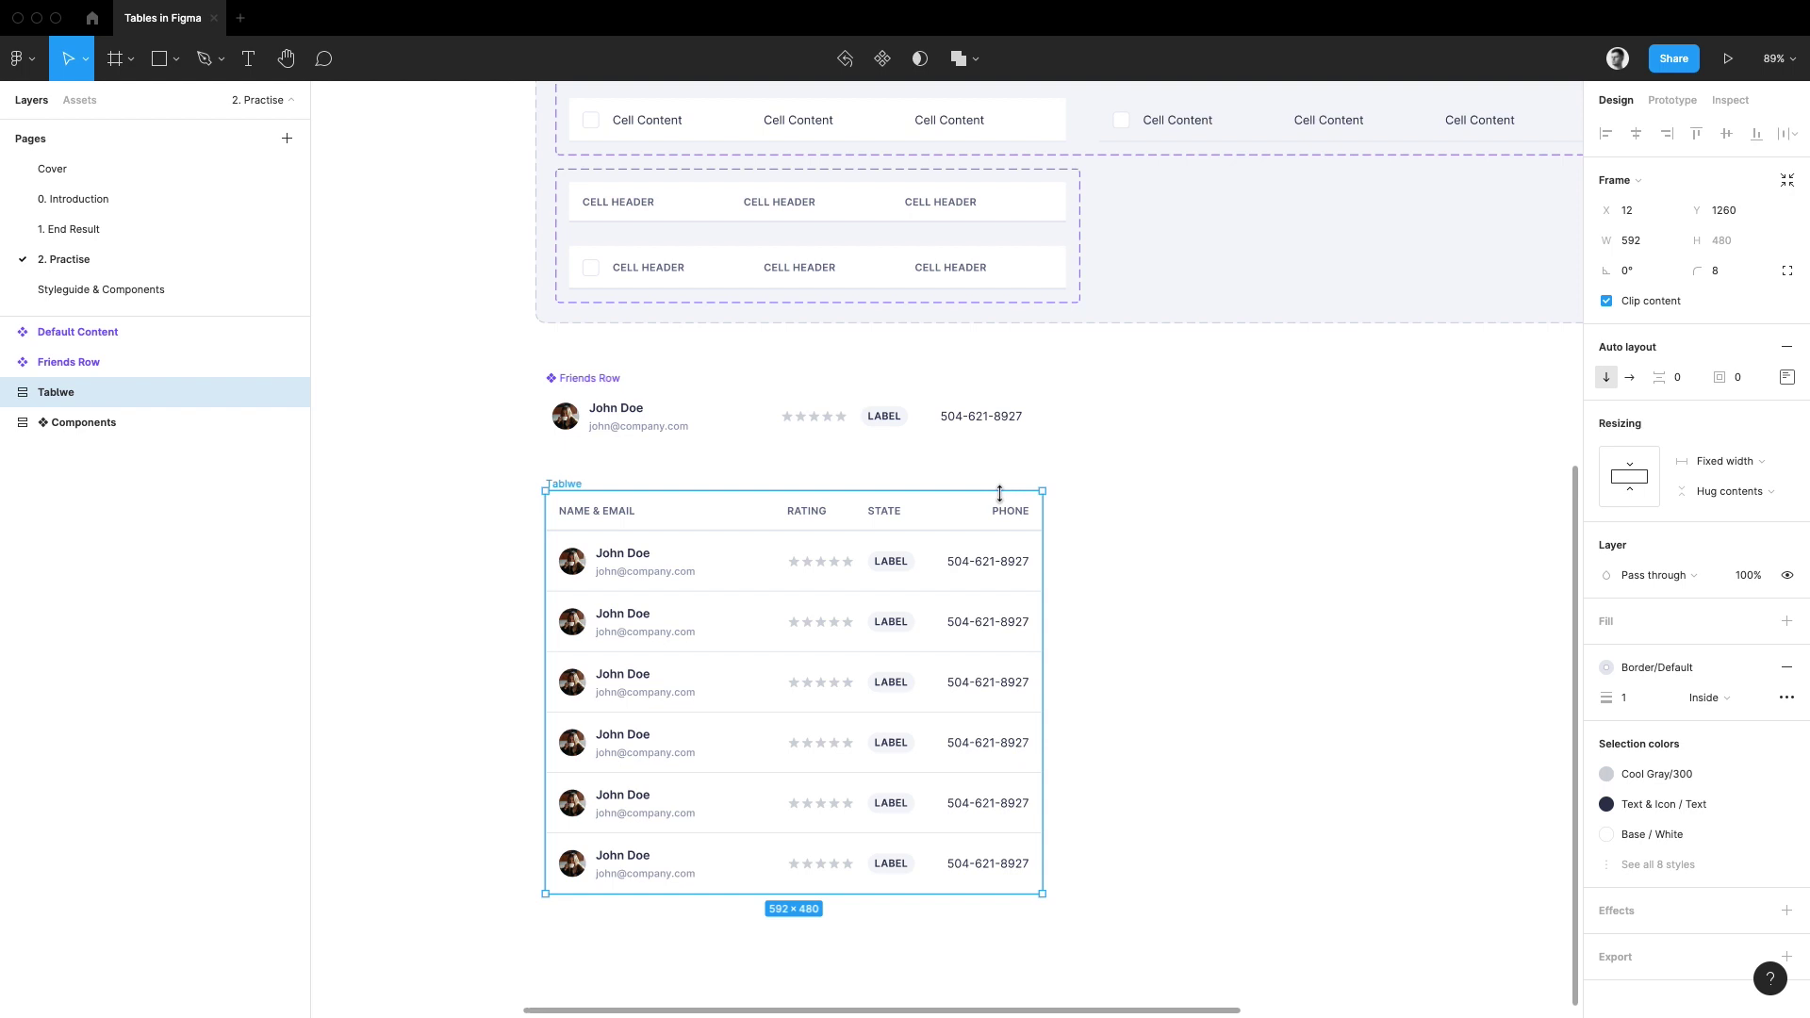
key(ctrl+alt+k)
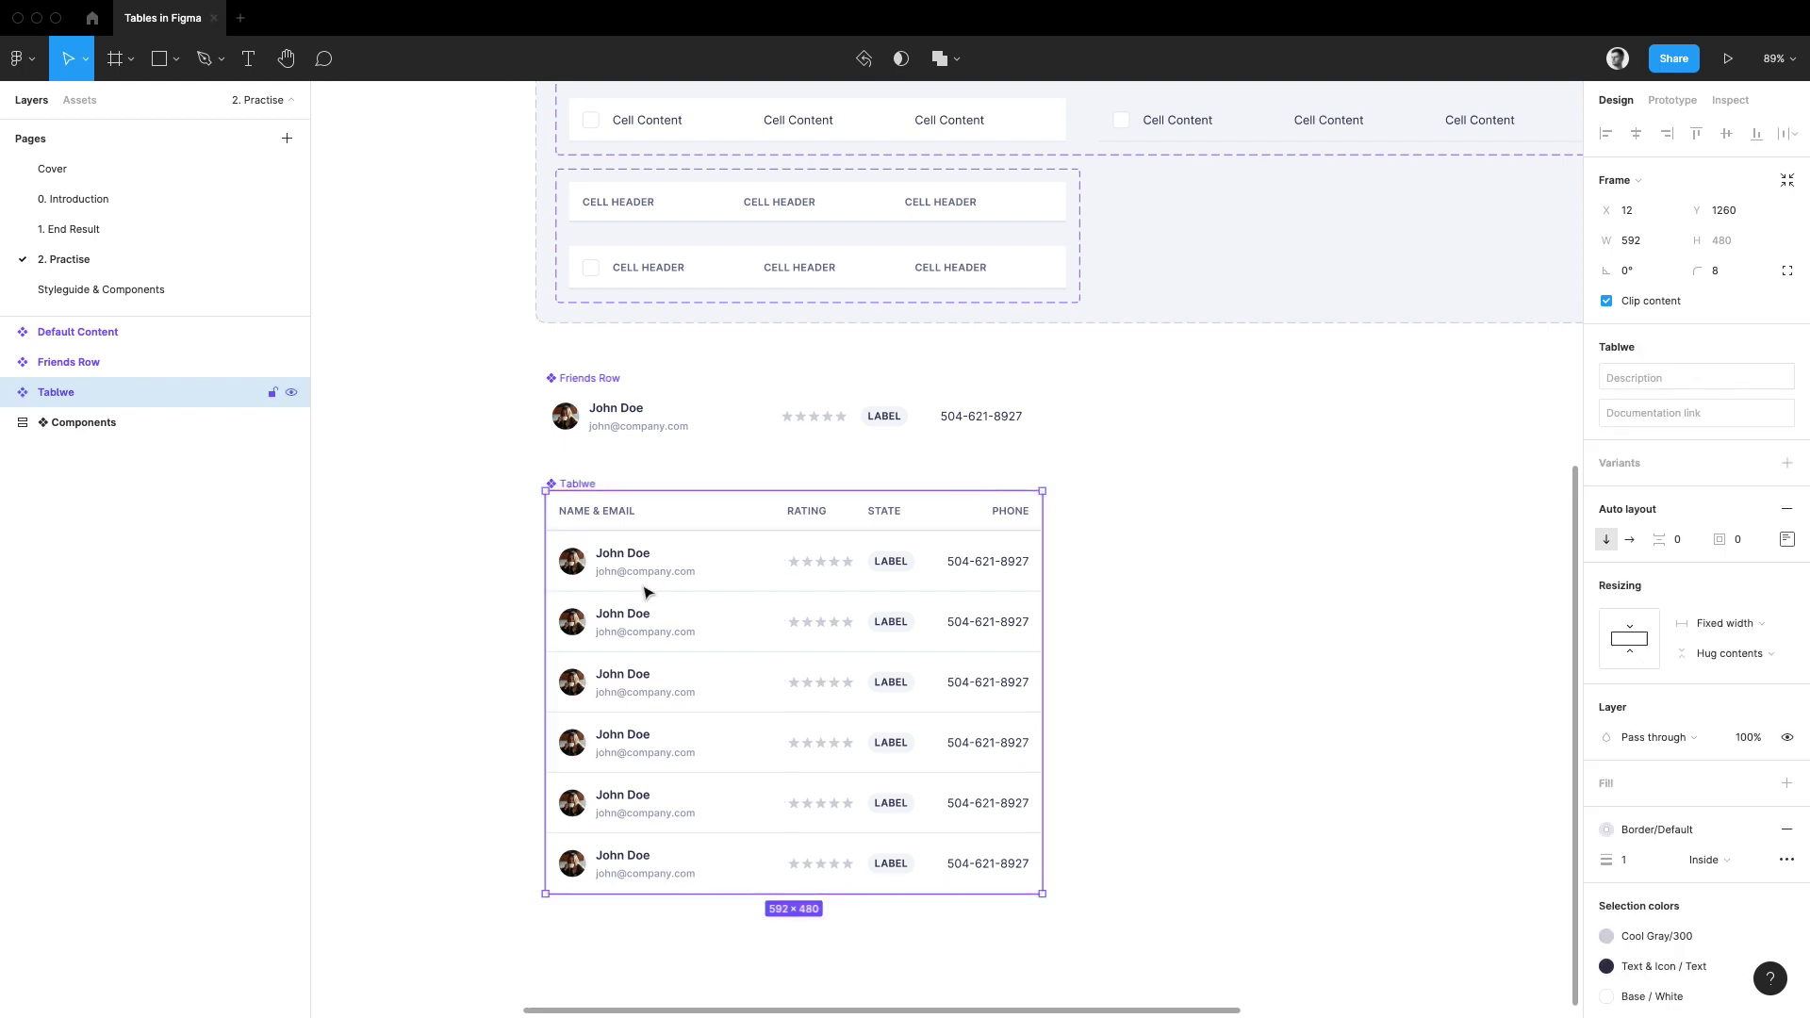
- Place a detached copy of the Tablwe component to the right and duplicate a body row
drag(629, 594, 1091, 577)
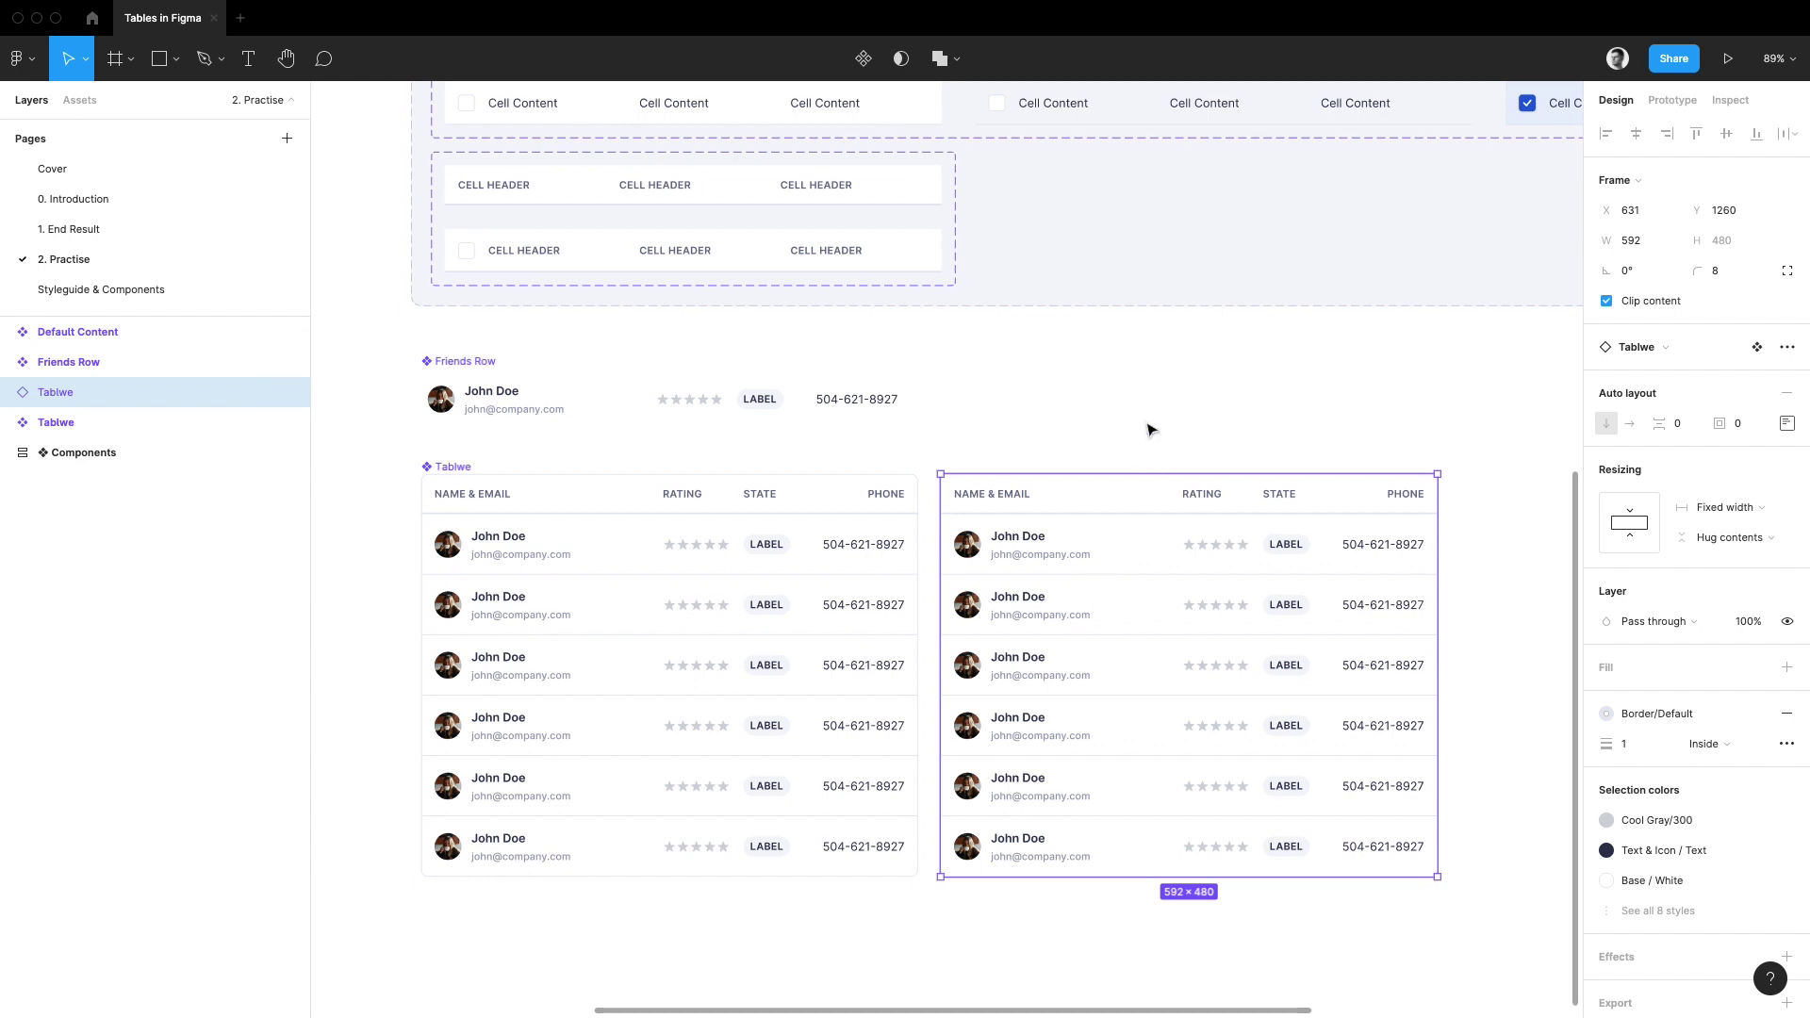
key(ctrl+alt+b)
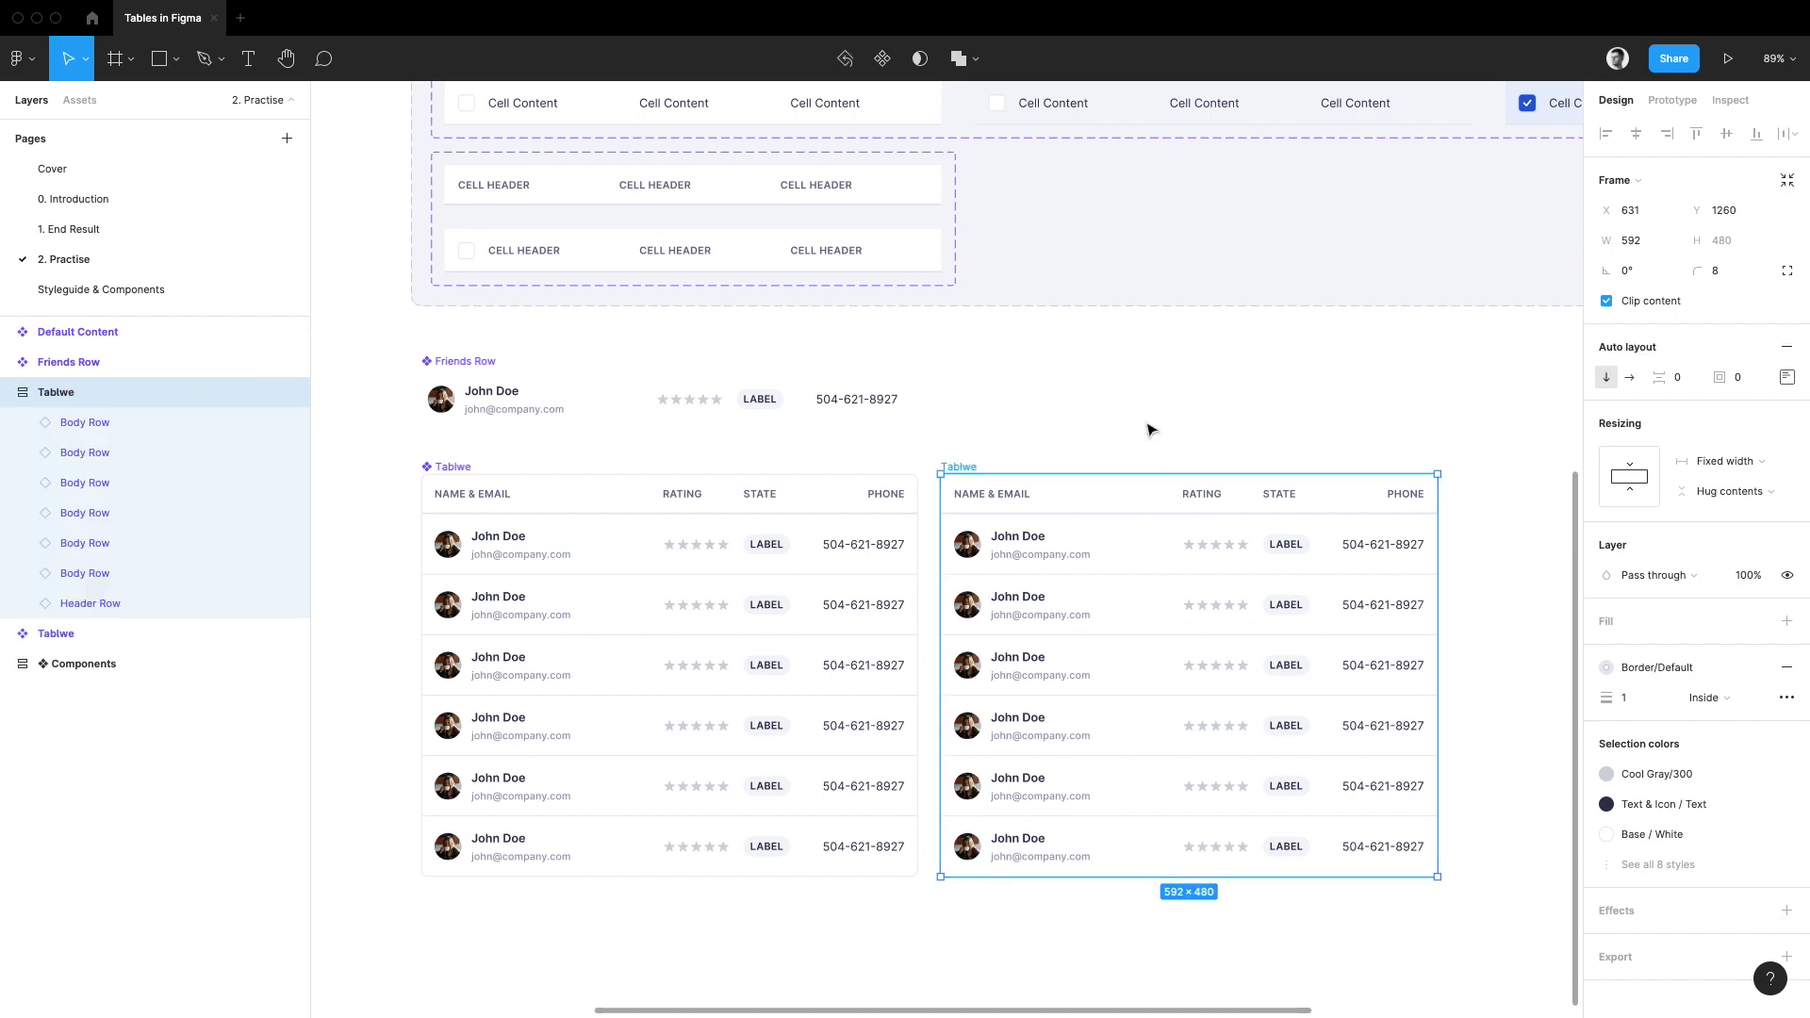
click(1136, 607)
key(ctrl+d)
key(ctrl+d)
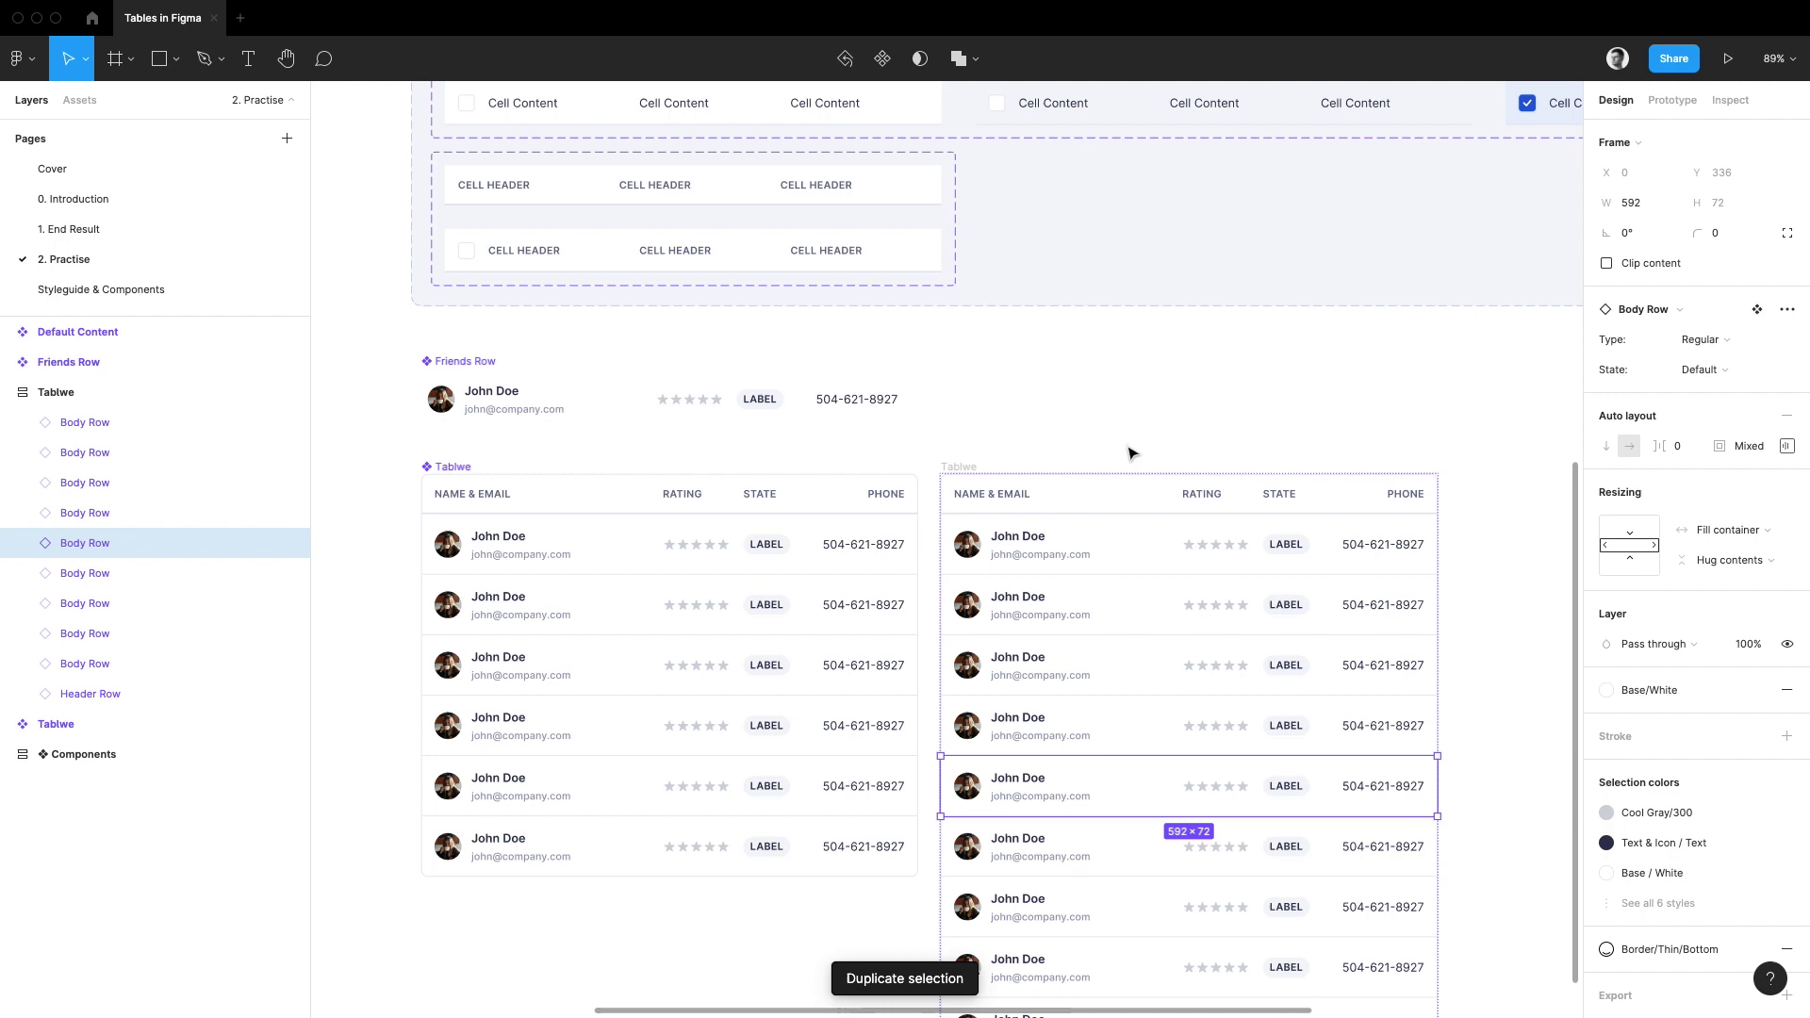
- Undo the duplicated rows, the table copy and the component creation
double_click(690, 399)
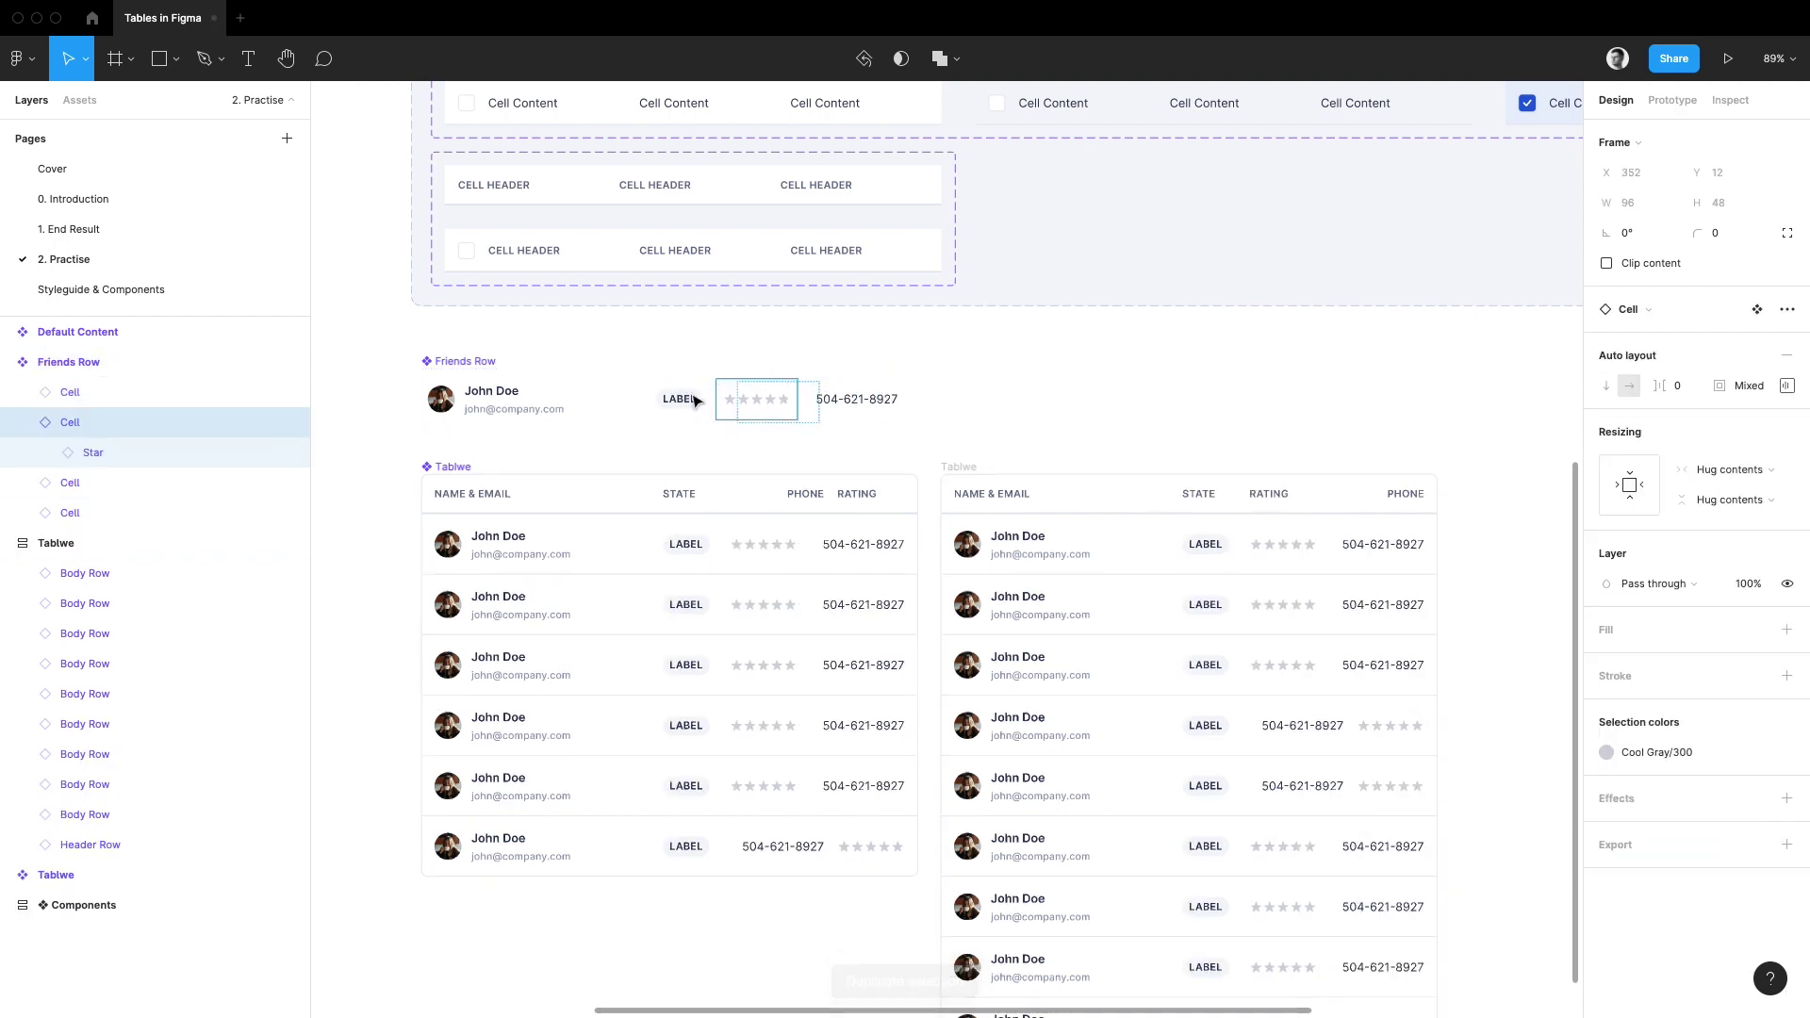
key(Escape)
key(ctrl+z)
key(ctrl+z)
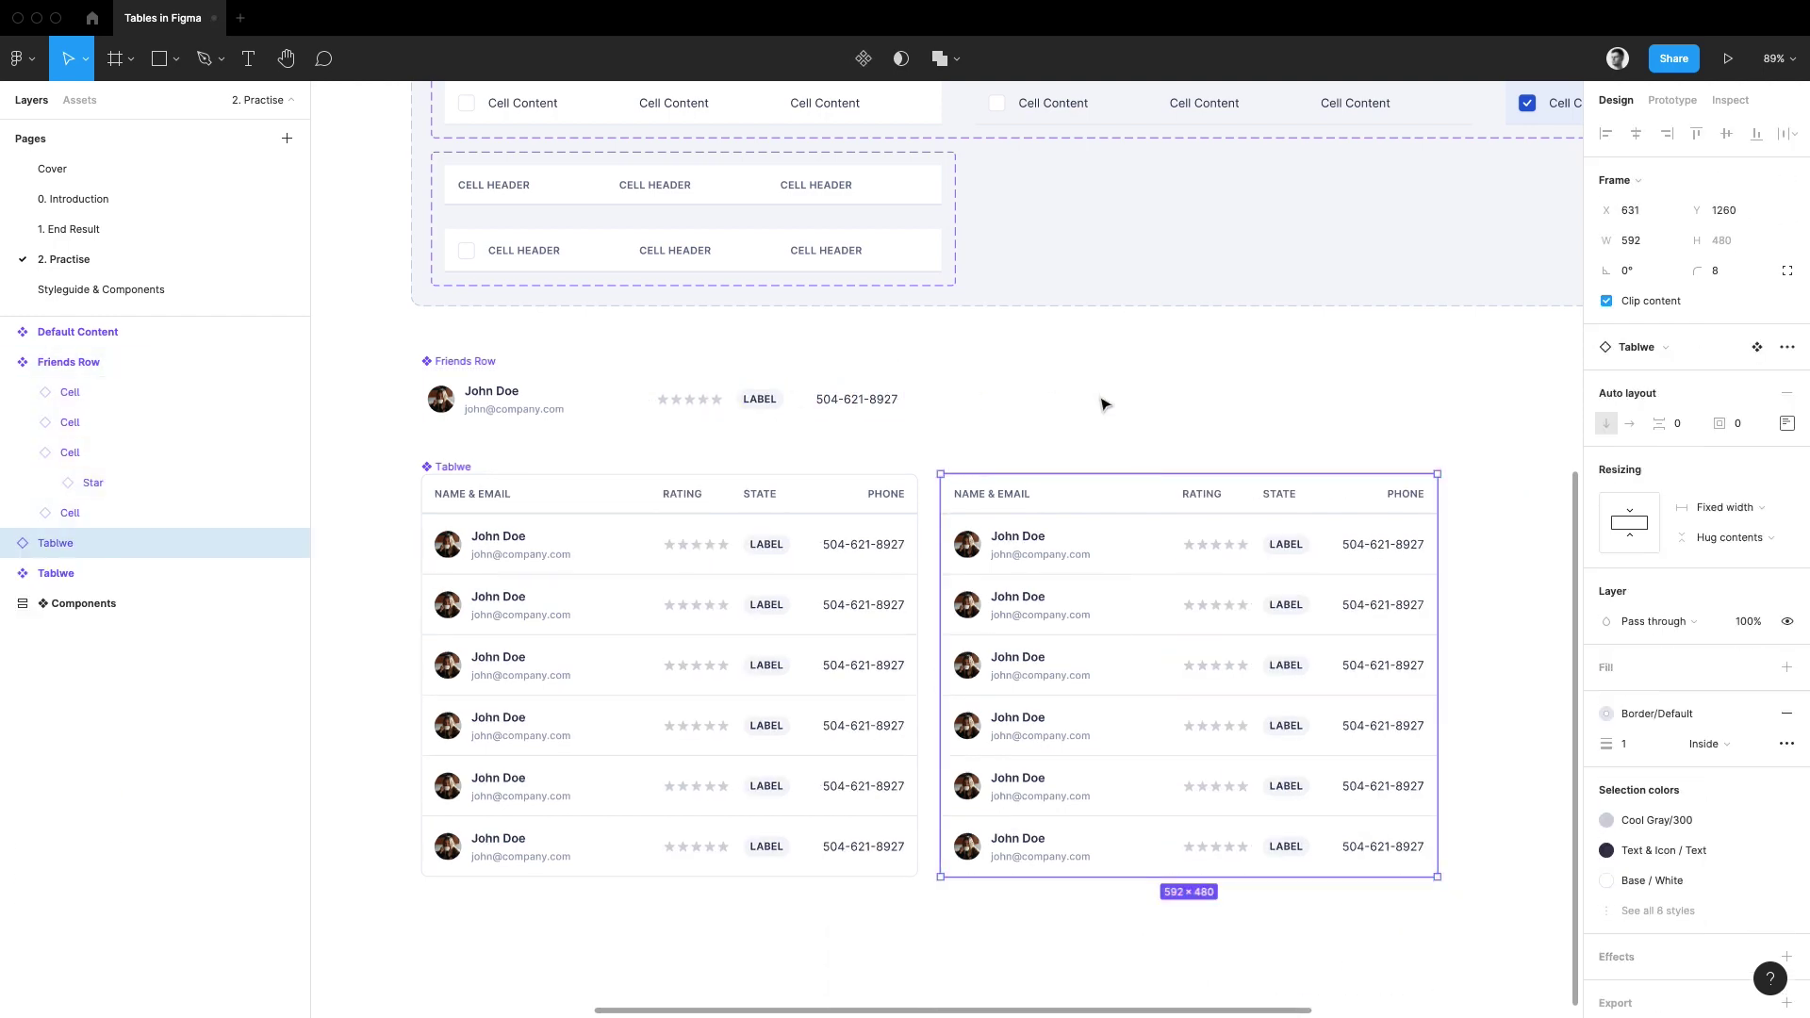
key(ctrl+z)
- Restore the Tablwe table to its 592 width after a trial resize to 440
scroll(1084, 471, up, 1)
scroll(1084, 471, left, 1)
click(1137, 501)
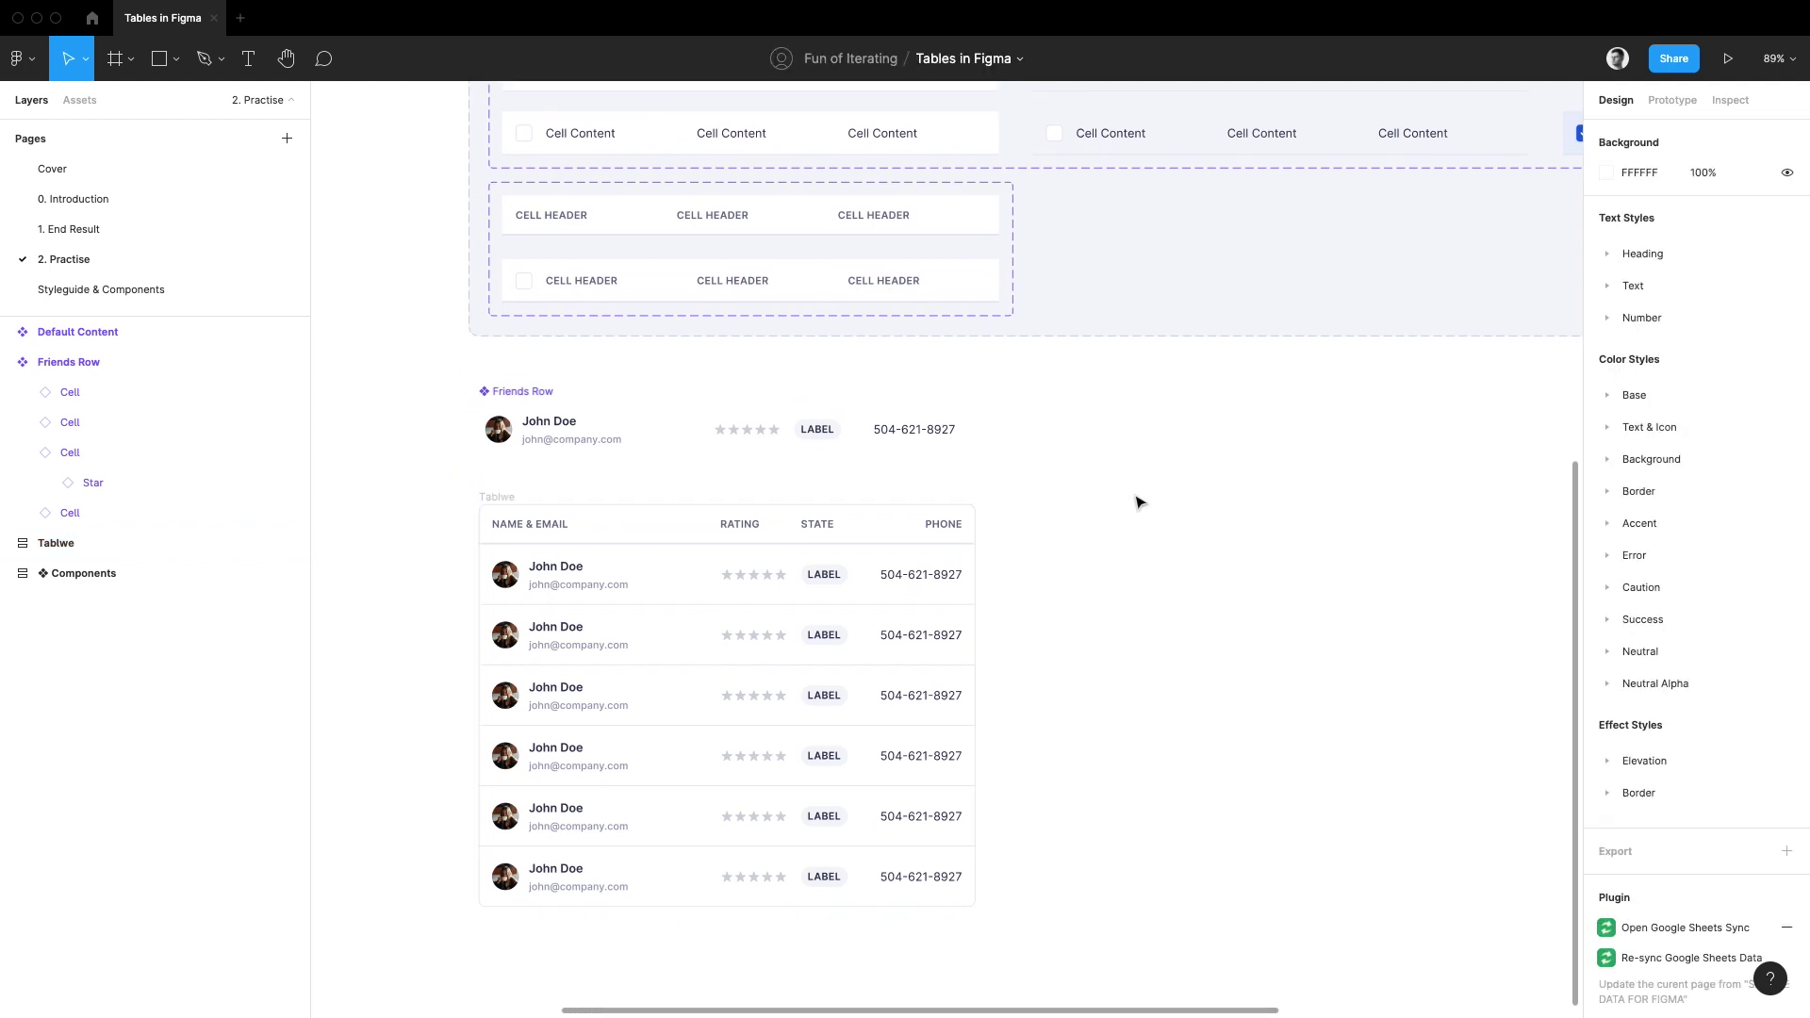
scroll(630, 672, up, 3)
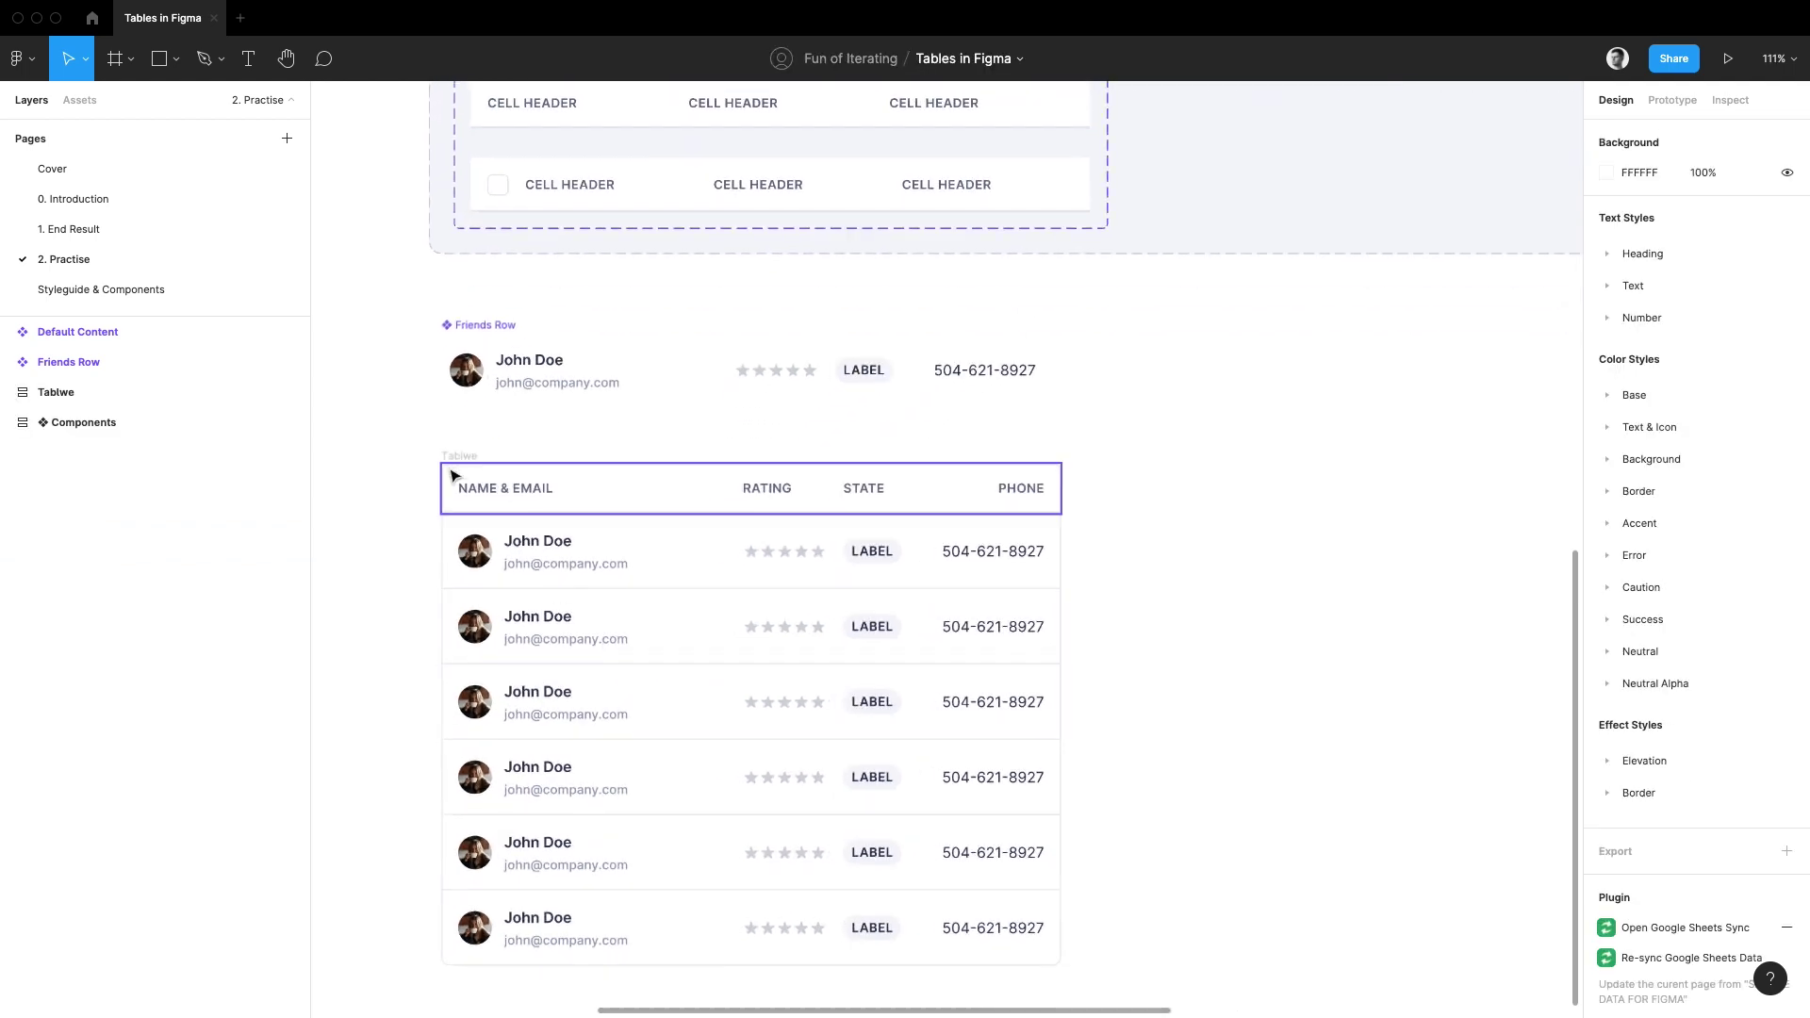
click(619, 478)
drag(1063, 603, 1300, 545)
key(ctrl+z)
- Try reordering the Friends Row Name & Email cell, leaving it back in first place
double_click(925, 747)
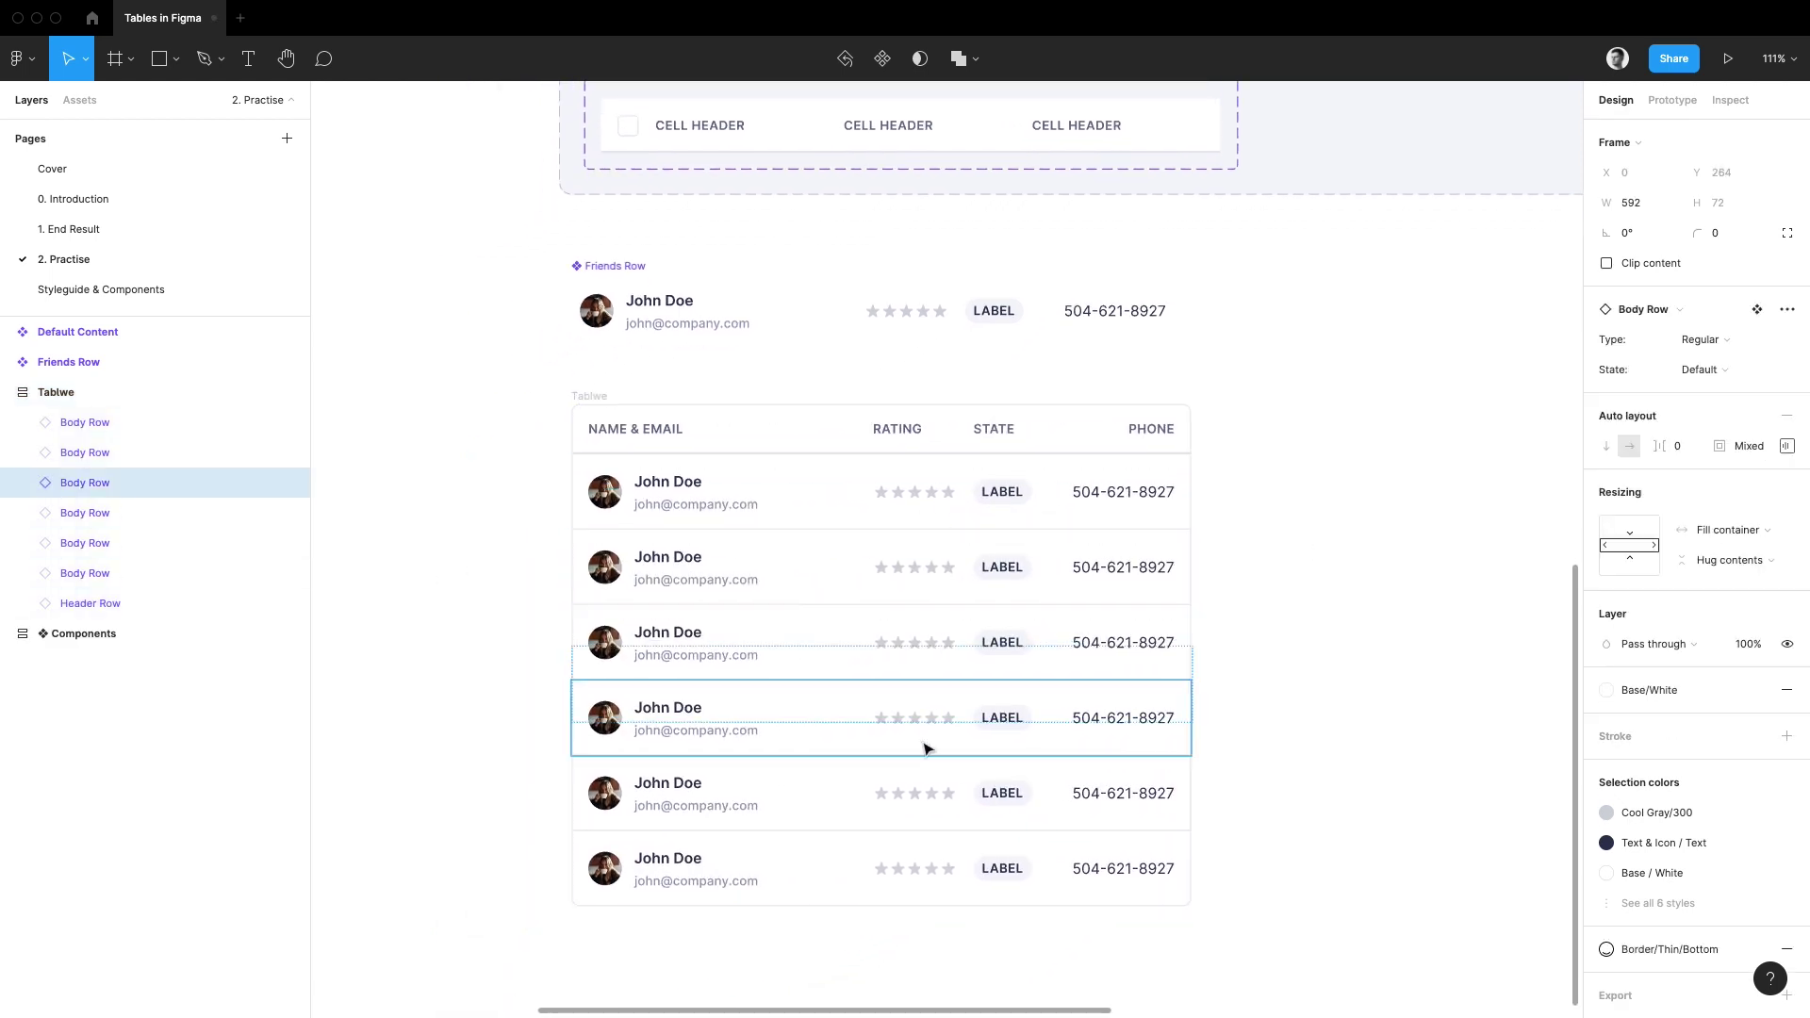
click(922, 543)
click(739, 315)
double_click(709, 323)
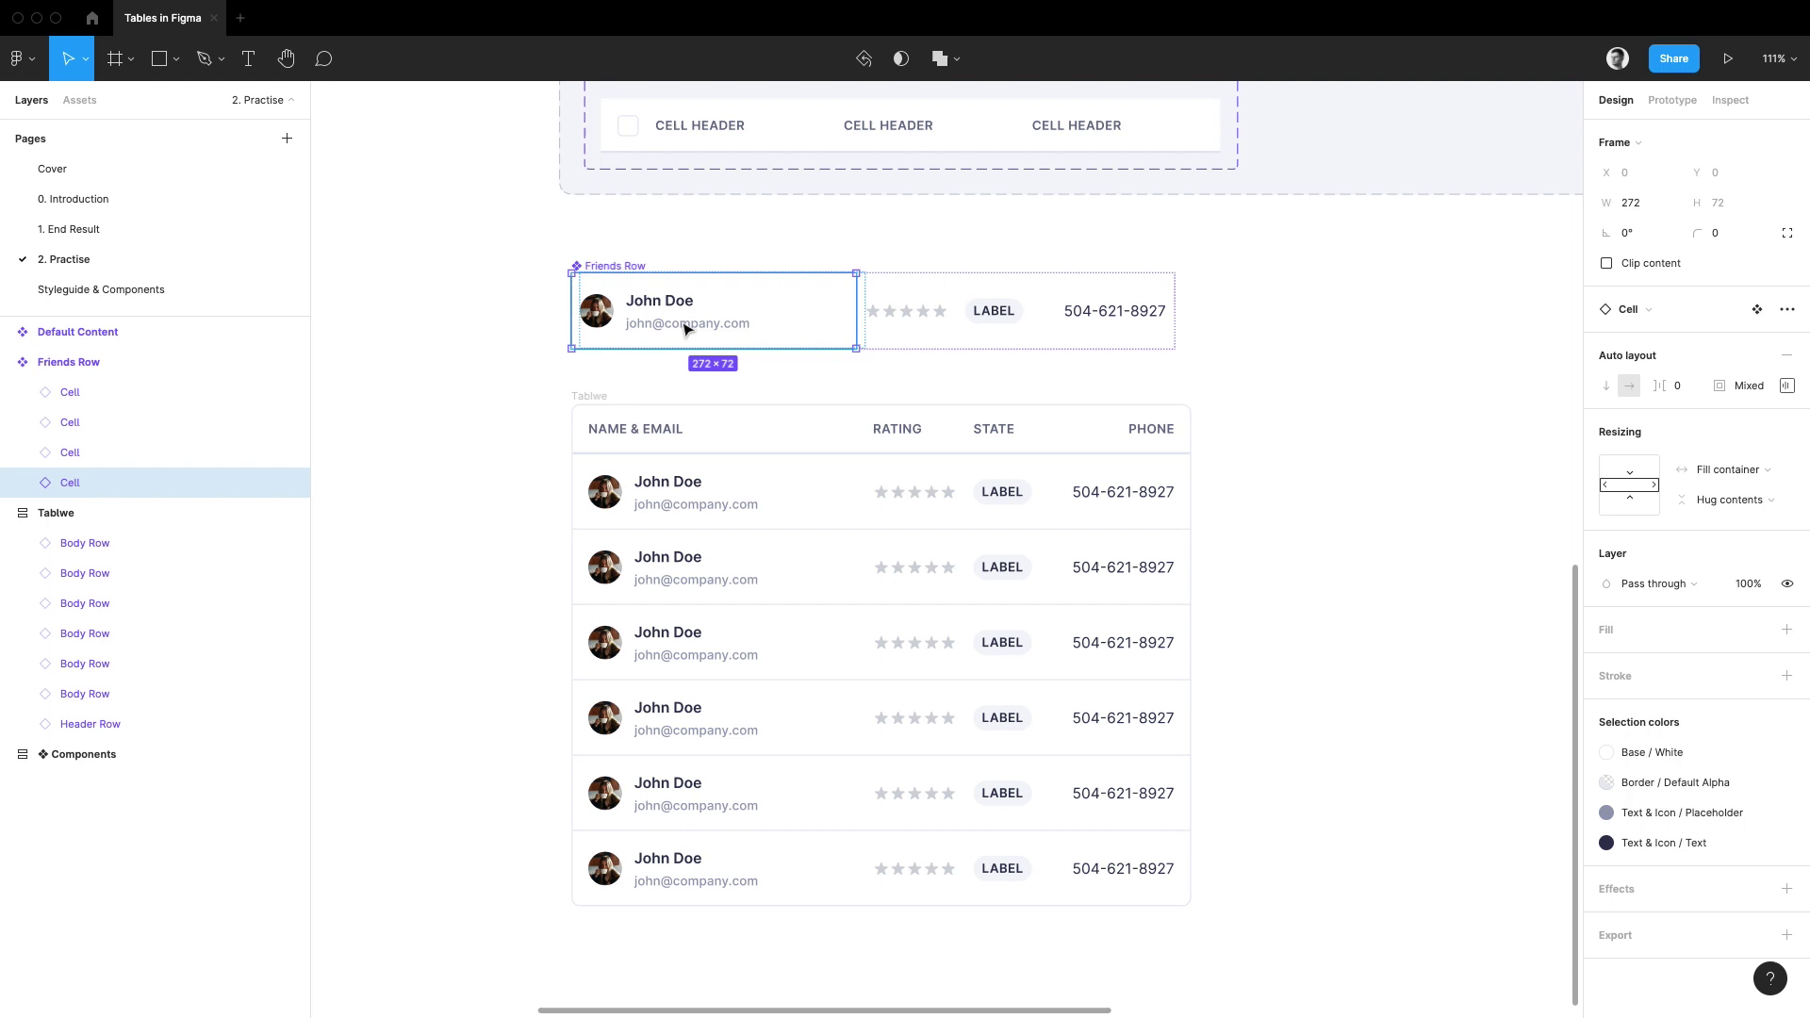
drag(685, 327, 744, 393)
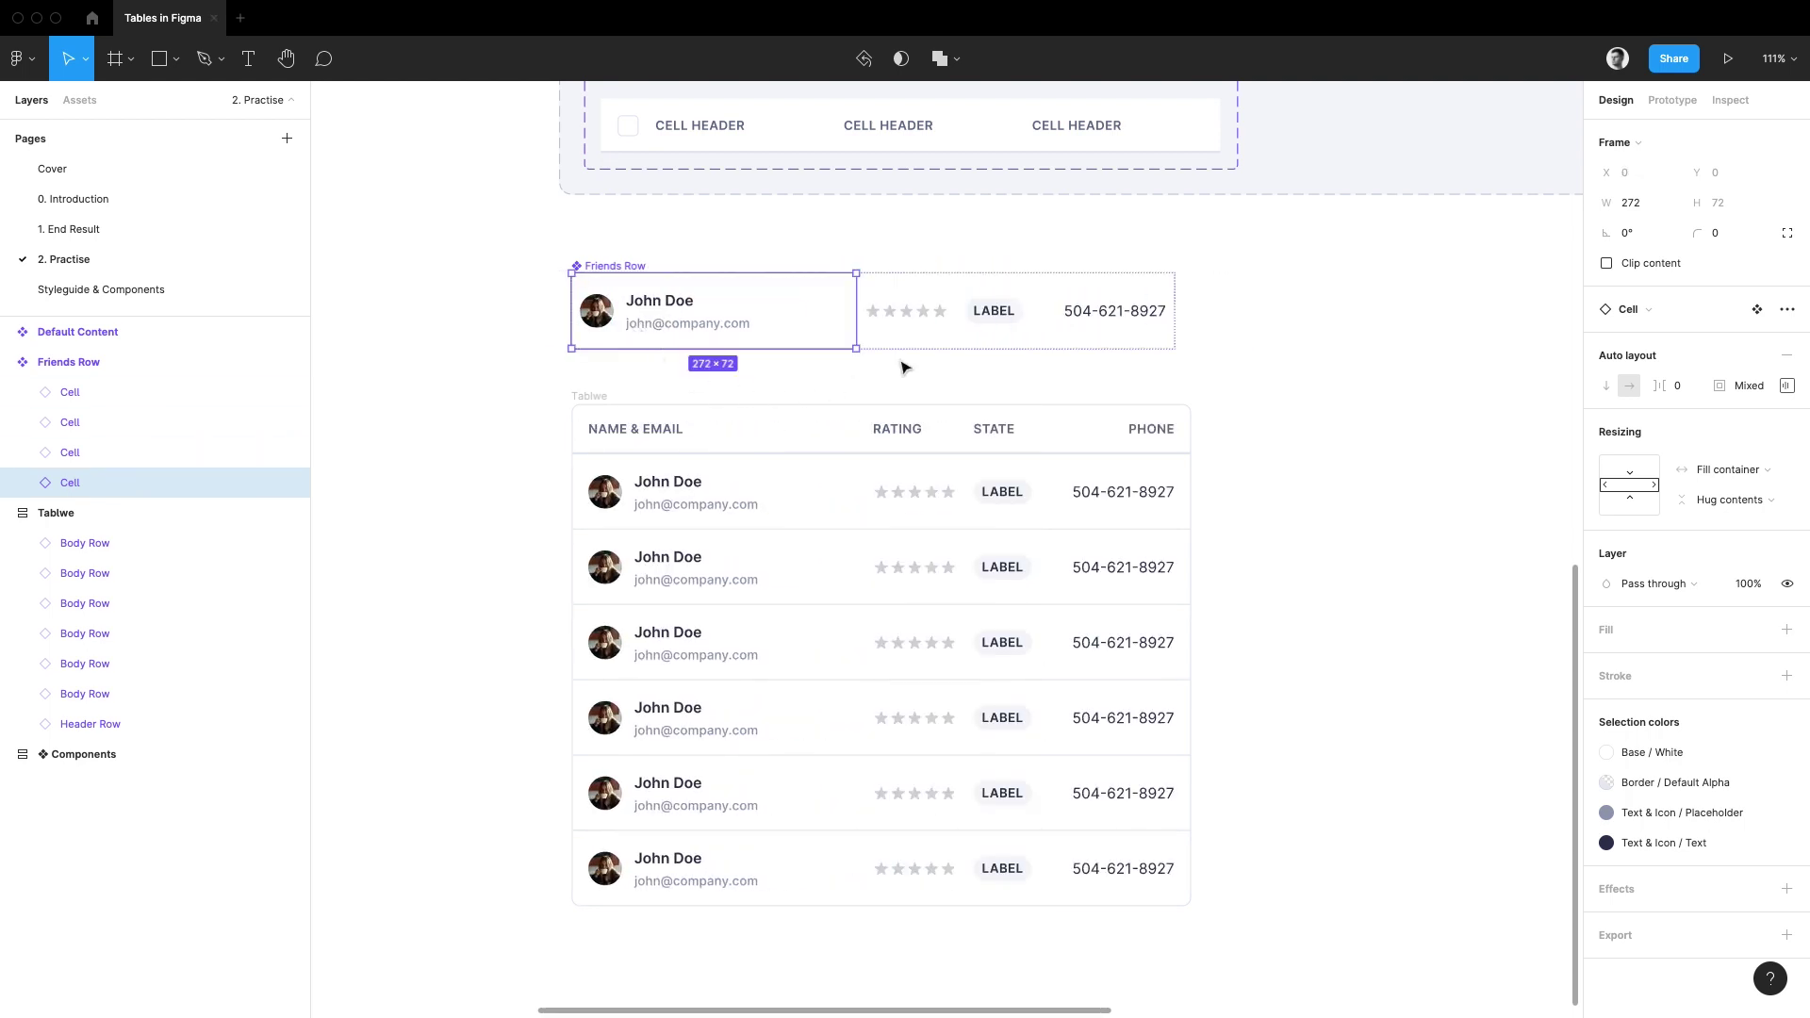
- Set all six body rows' Type to Selectable so each gets a checkbox
click(767, 504)
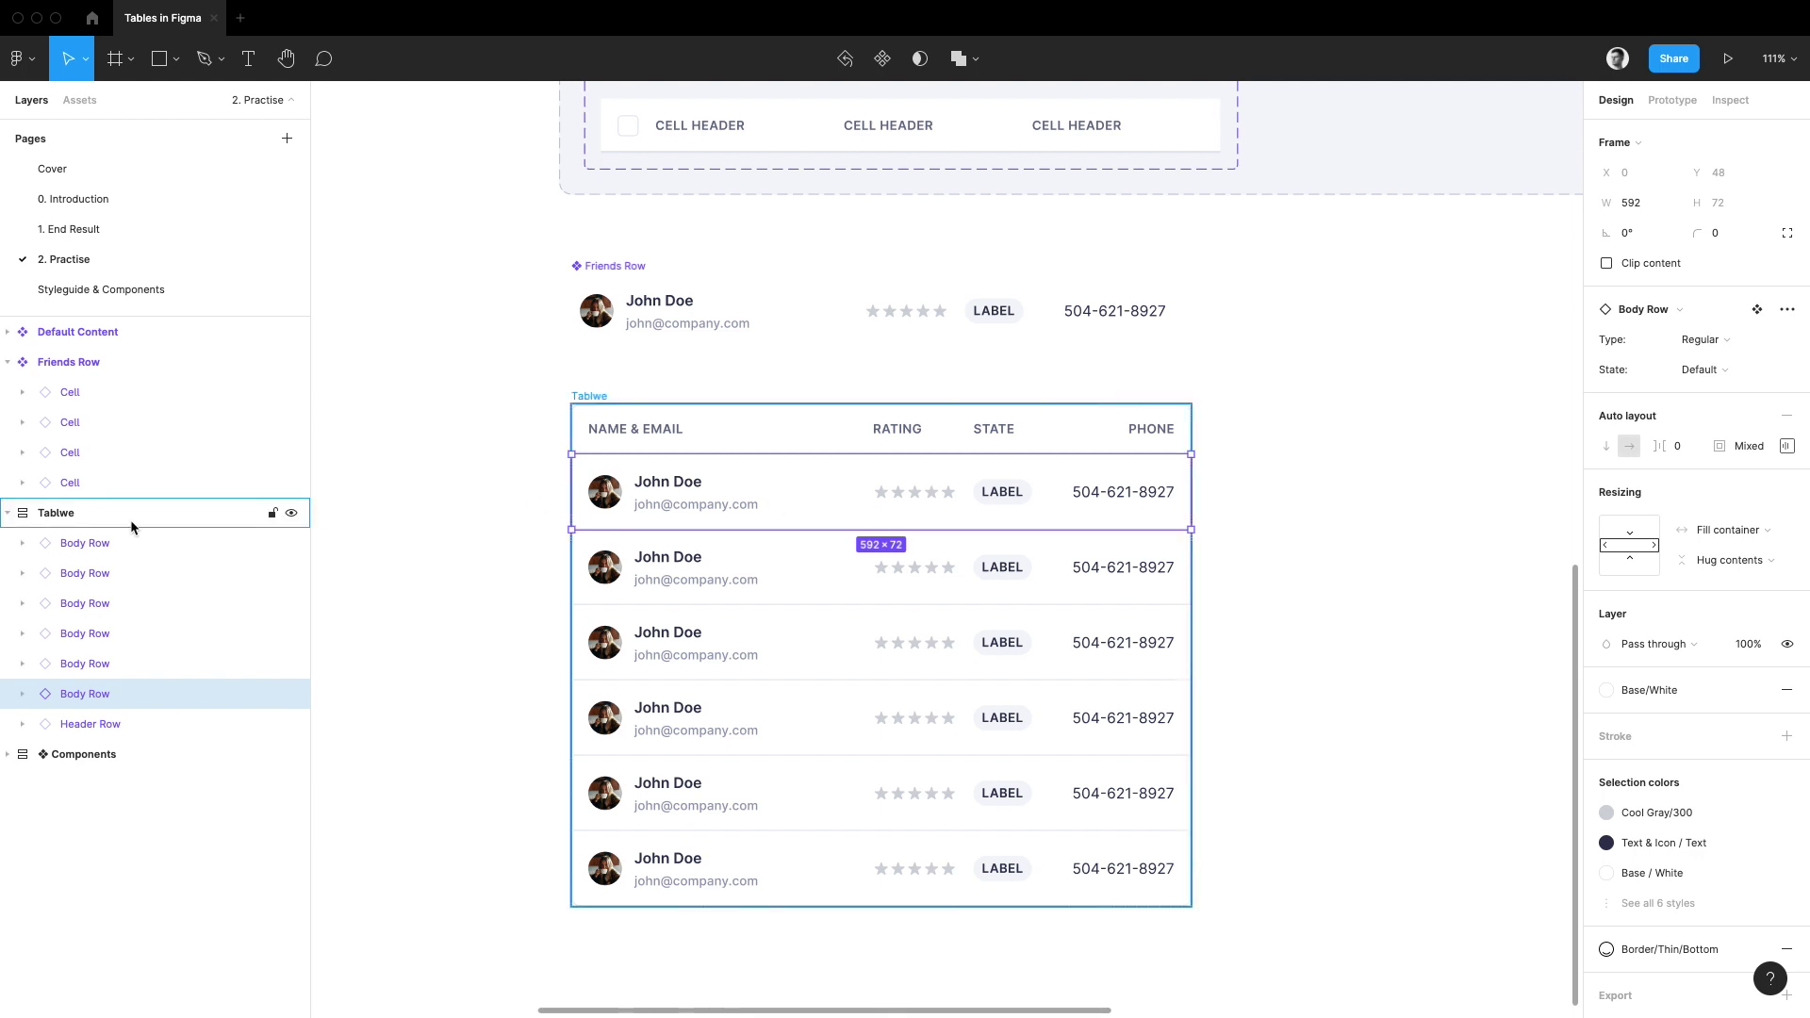
shift+click(181, 543)
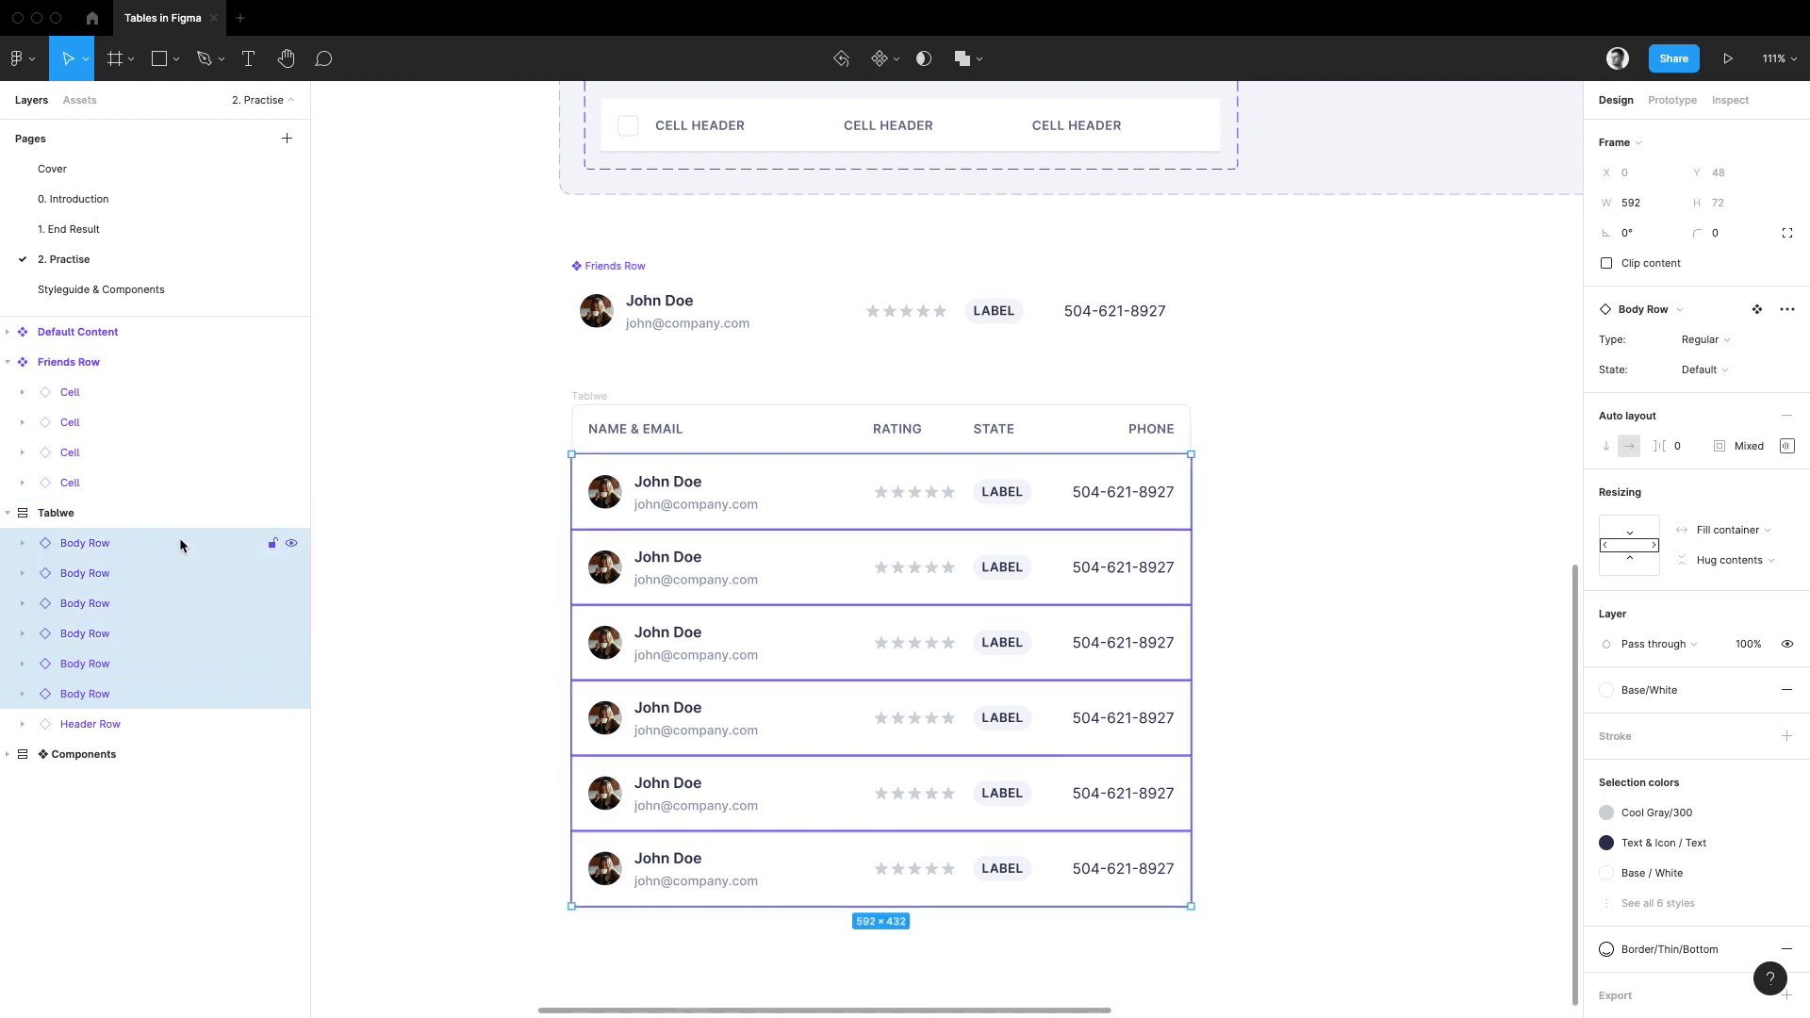
click(1778, 349)
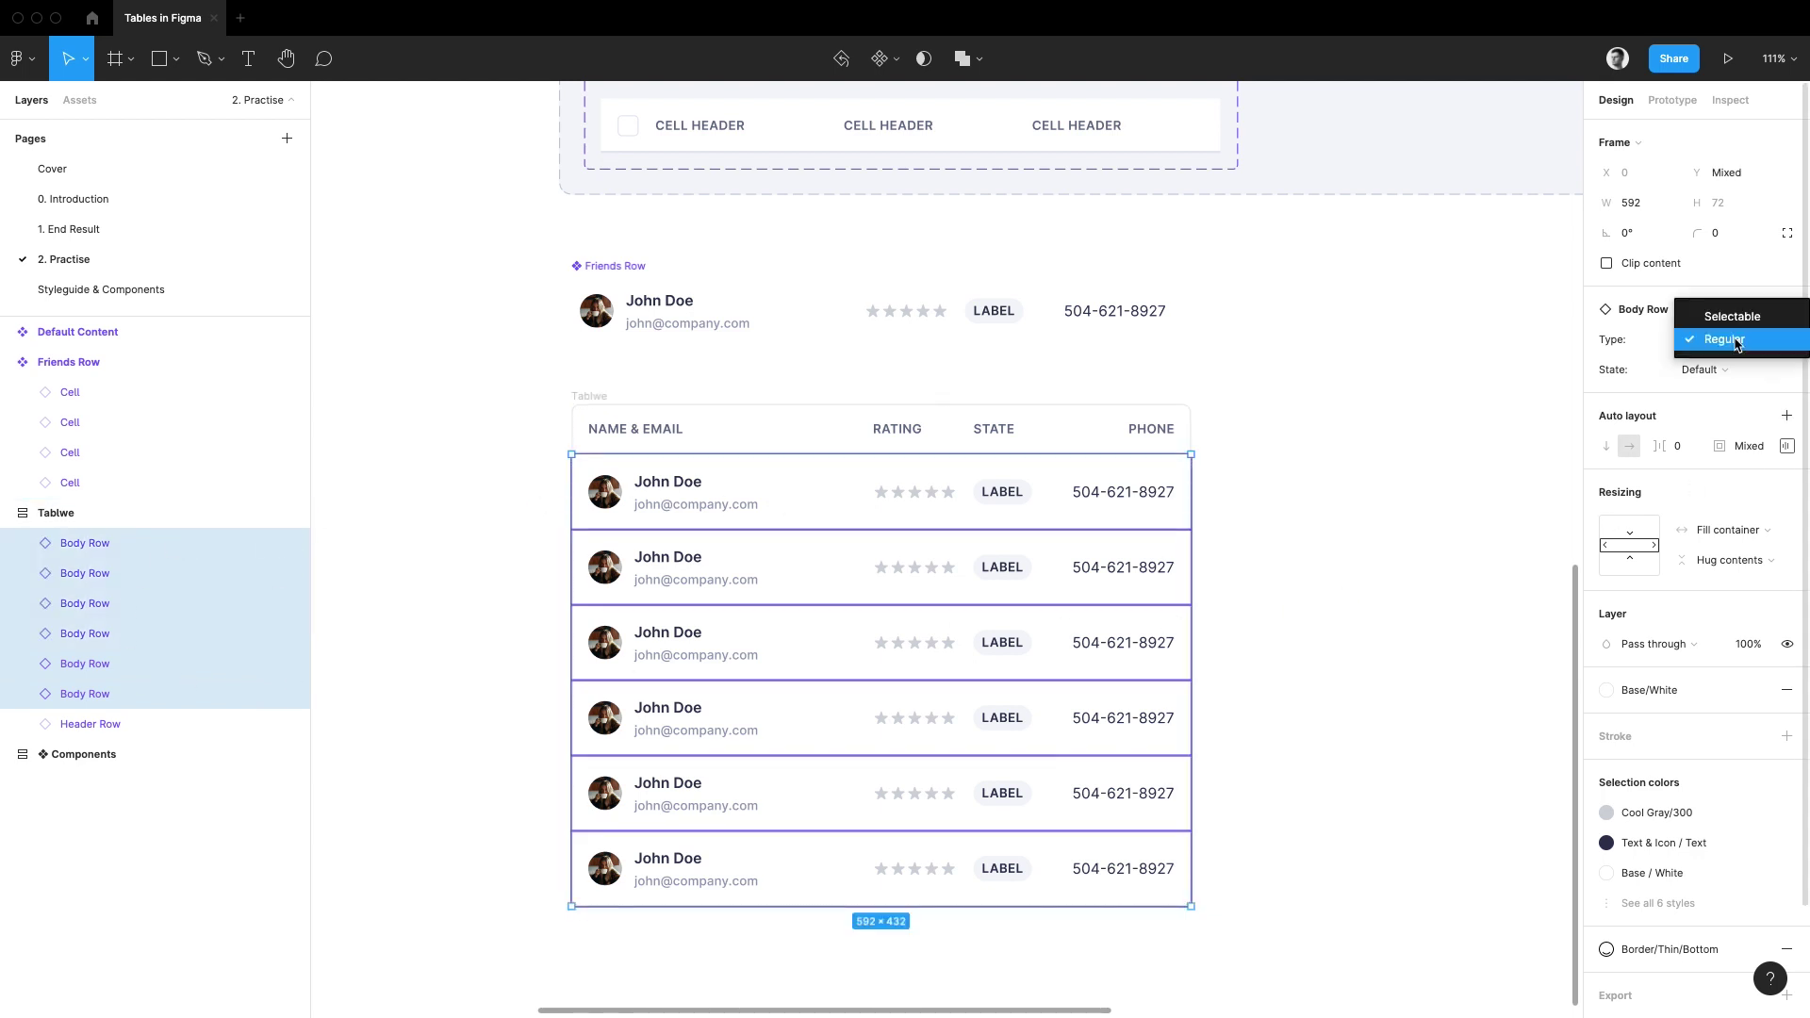
click(1746, 318)
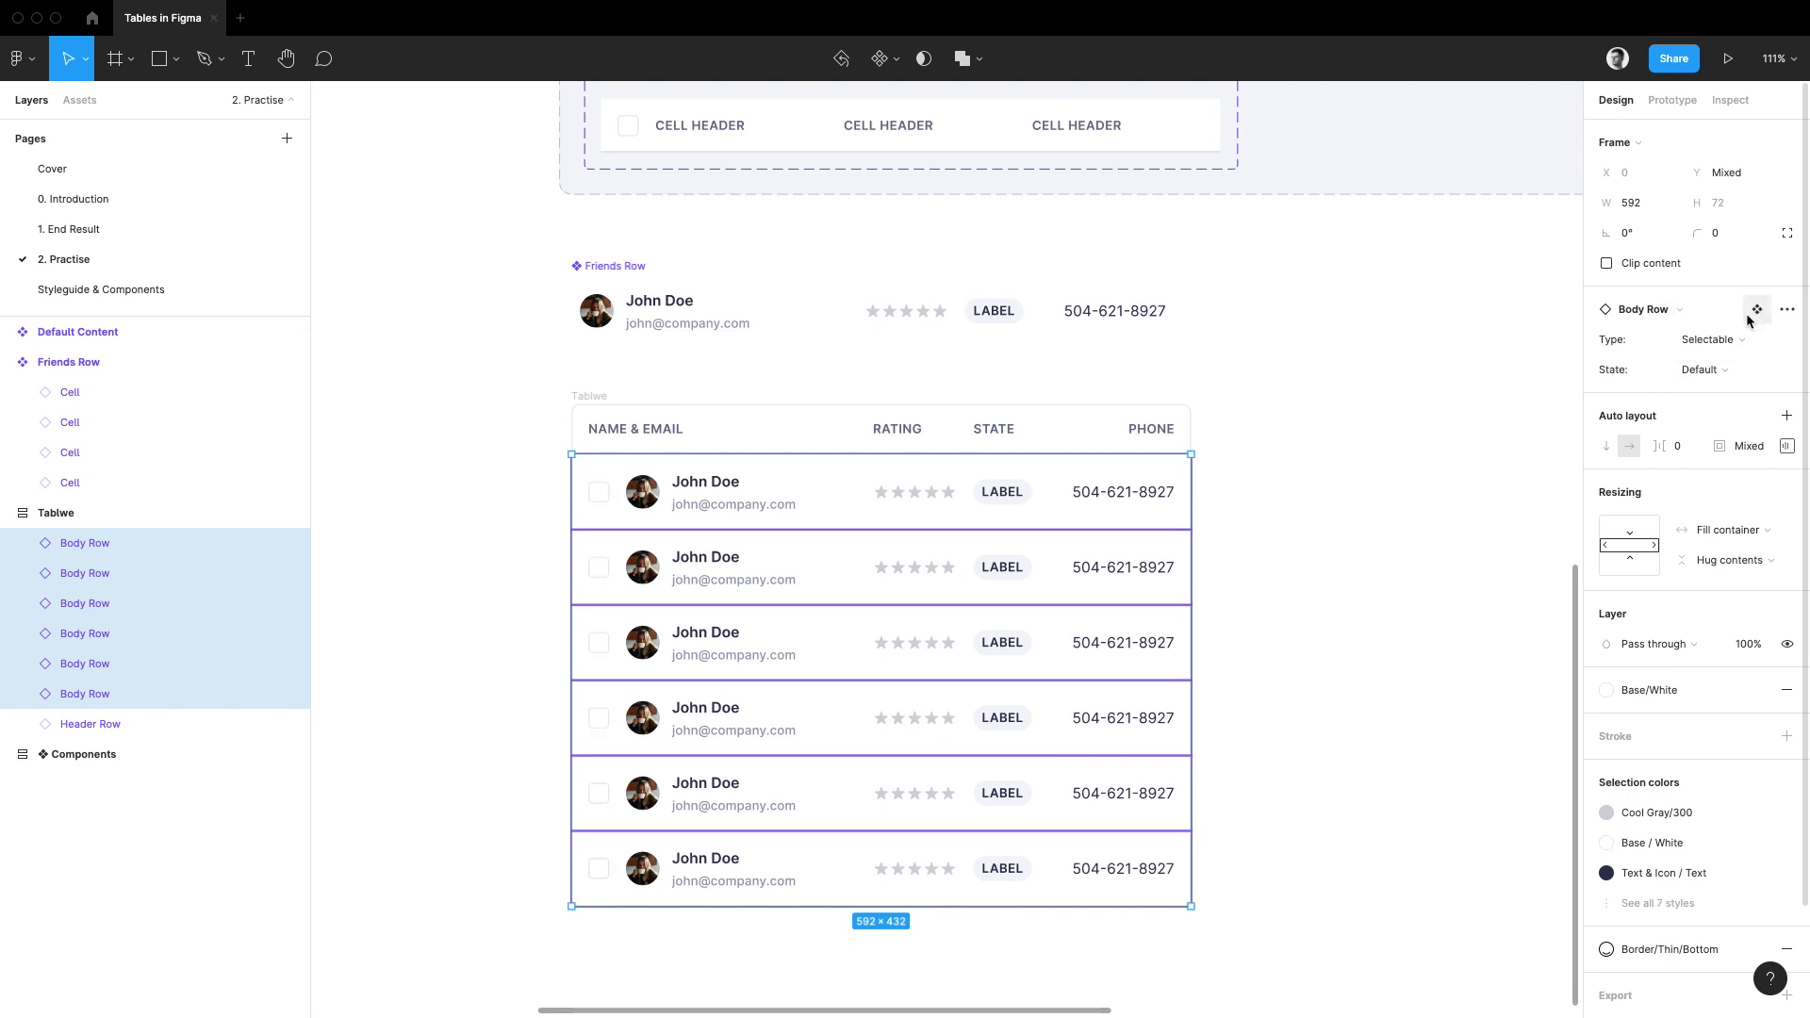
- Set the header row's Type to Selectable as well
click(994, 448)
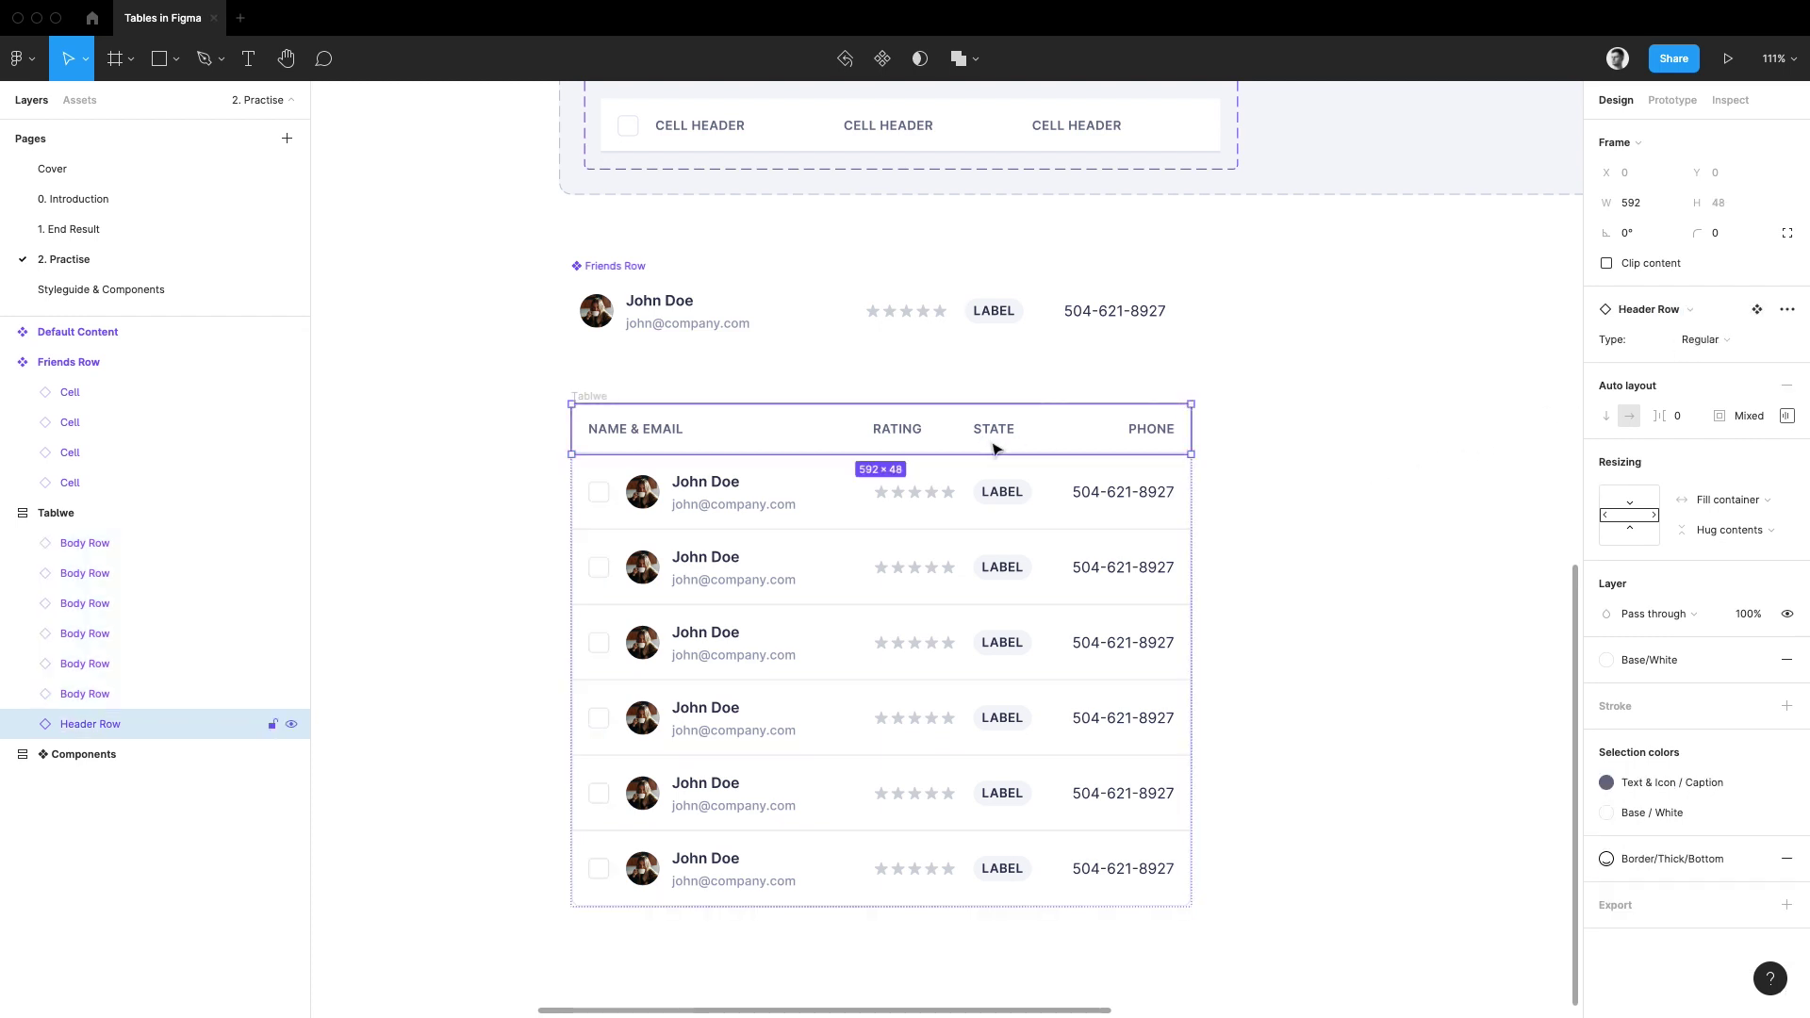
click(1702, 339)
click(1699, 315)
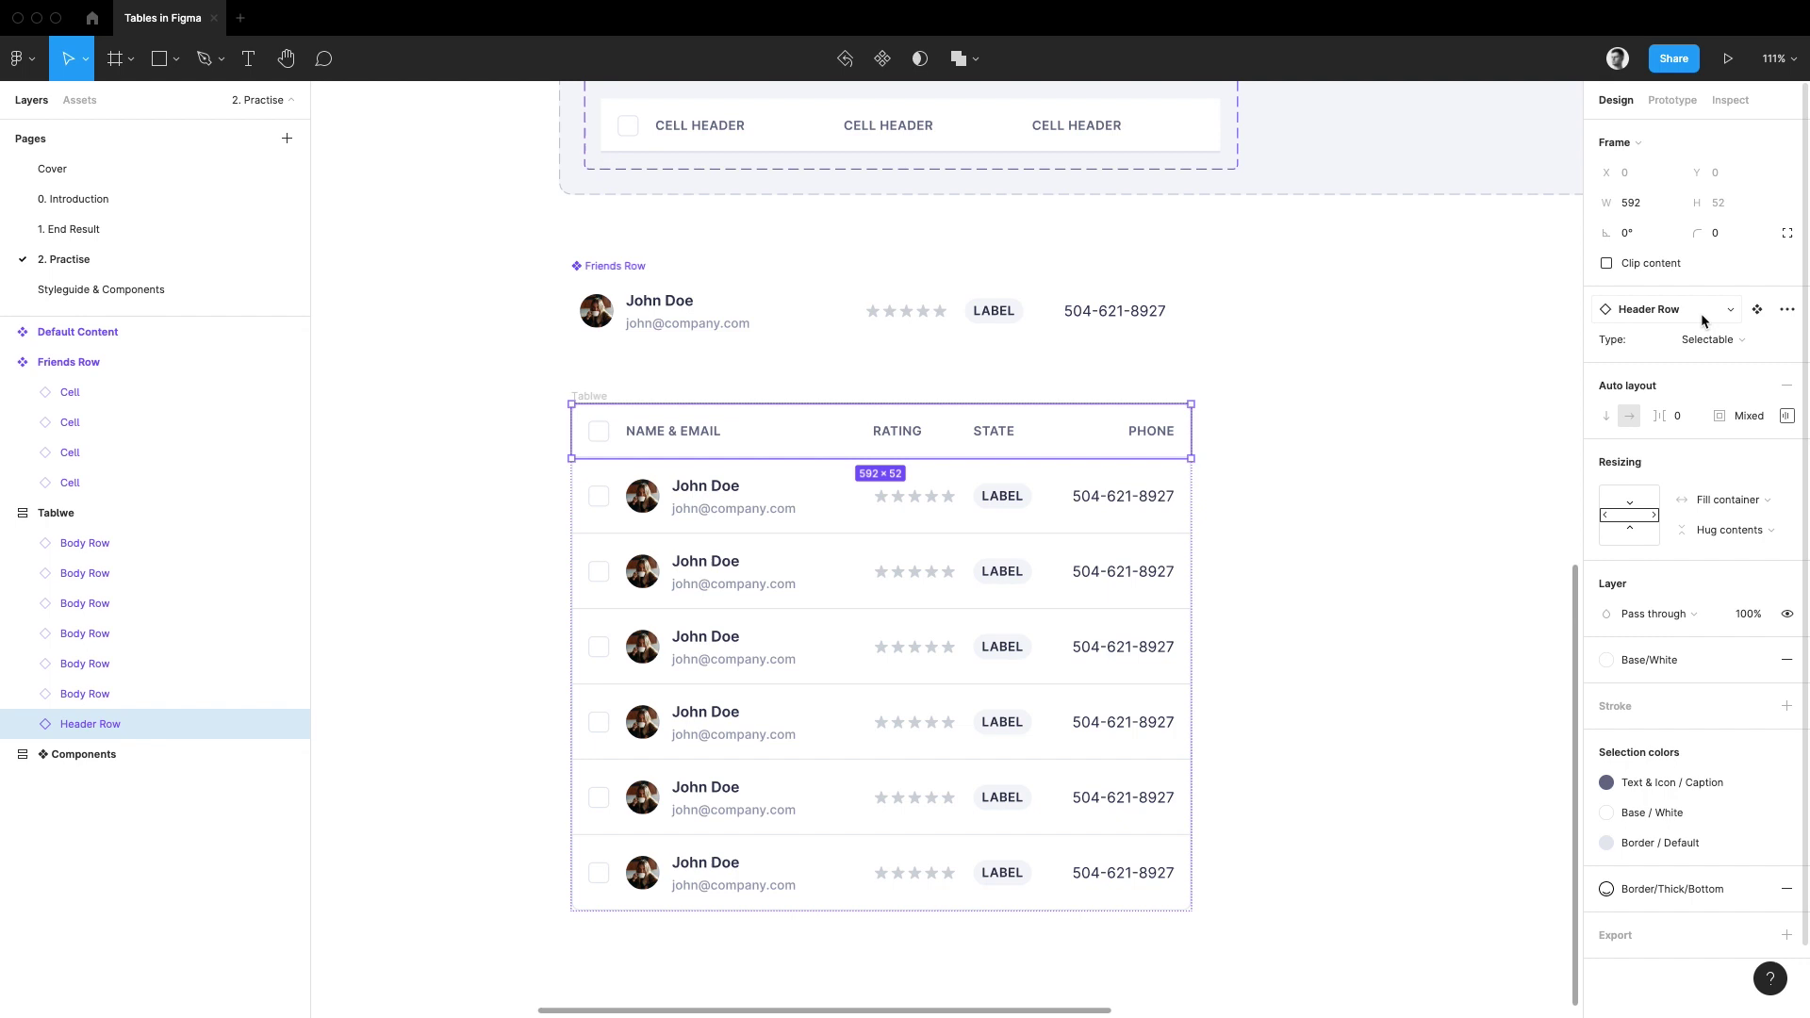
- Swap the Friends Row phone number content for the Button component
click(738, 325)
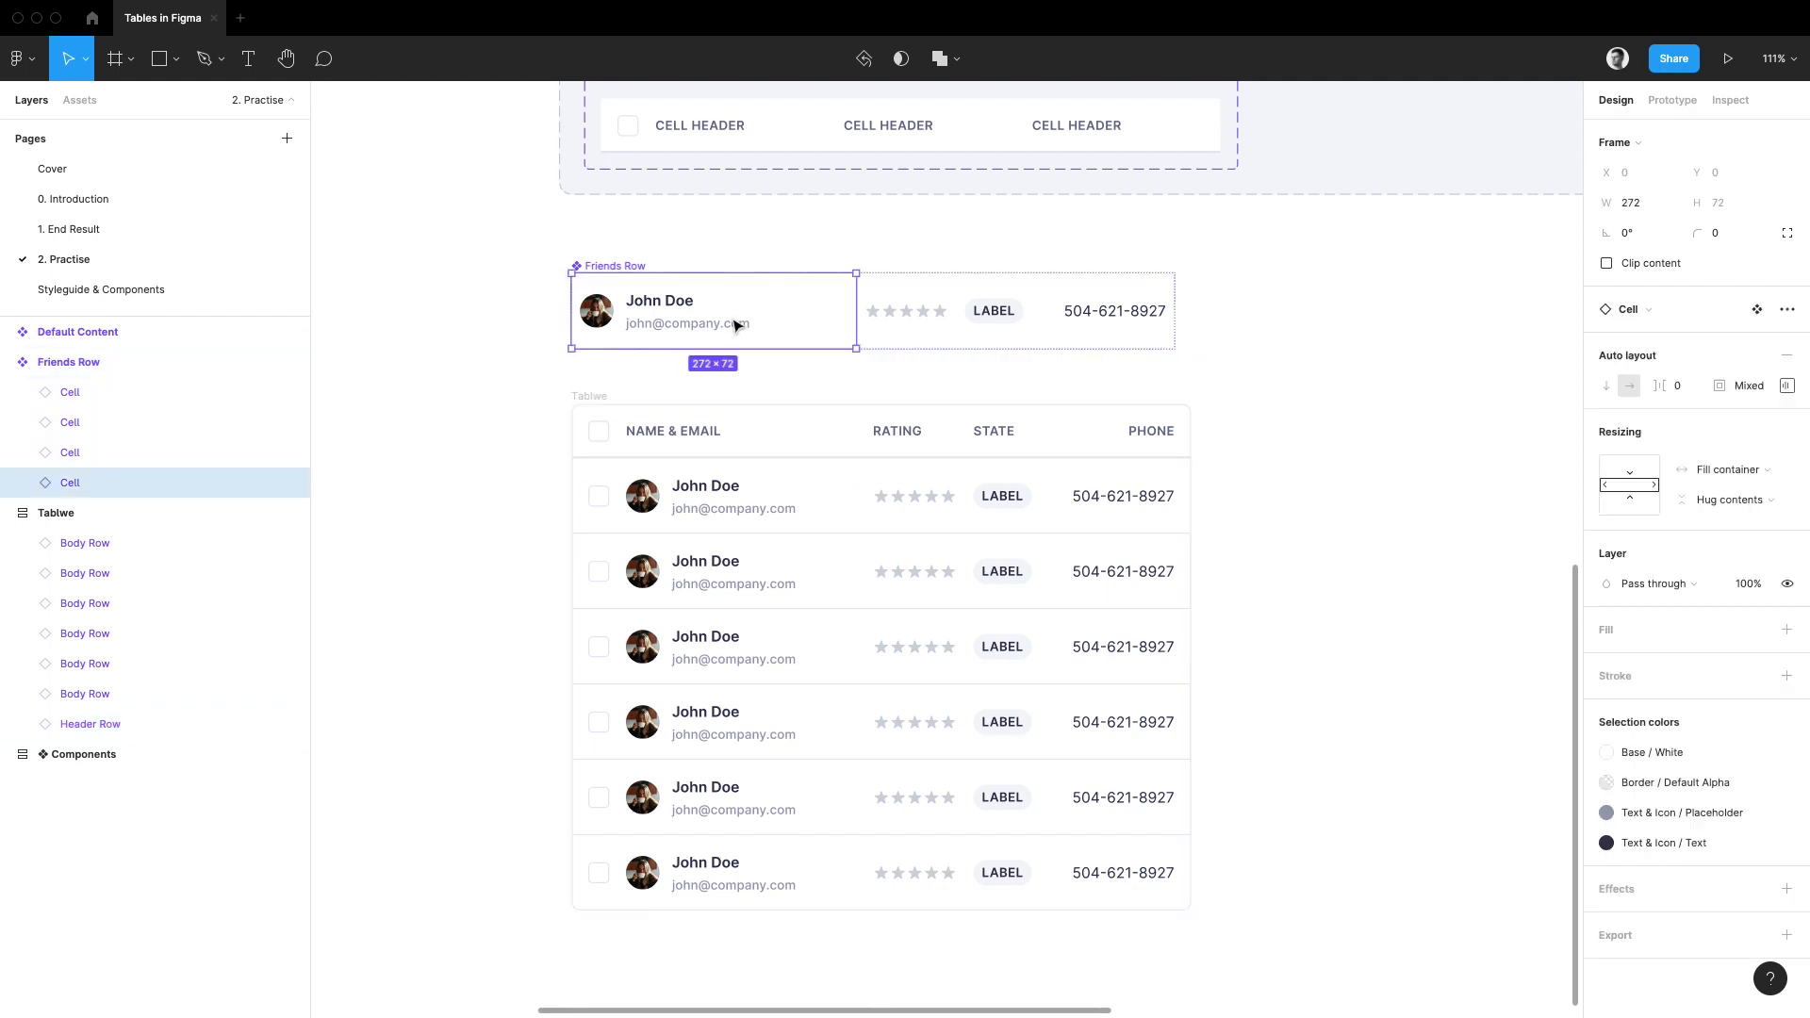
click(895, 317)
click(994, 313)
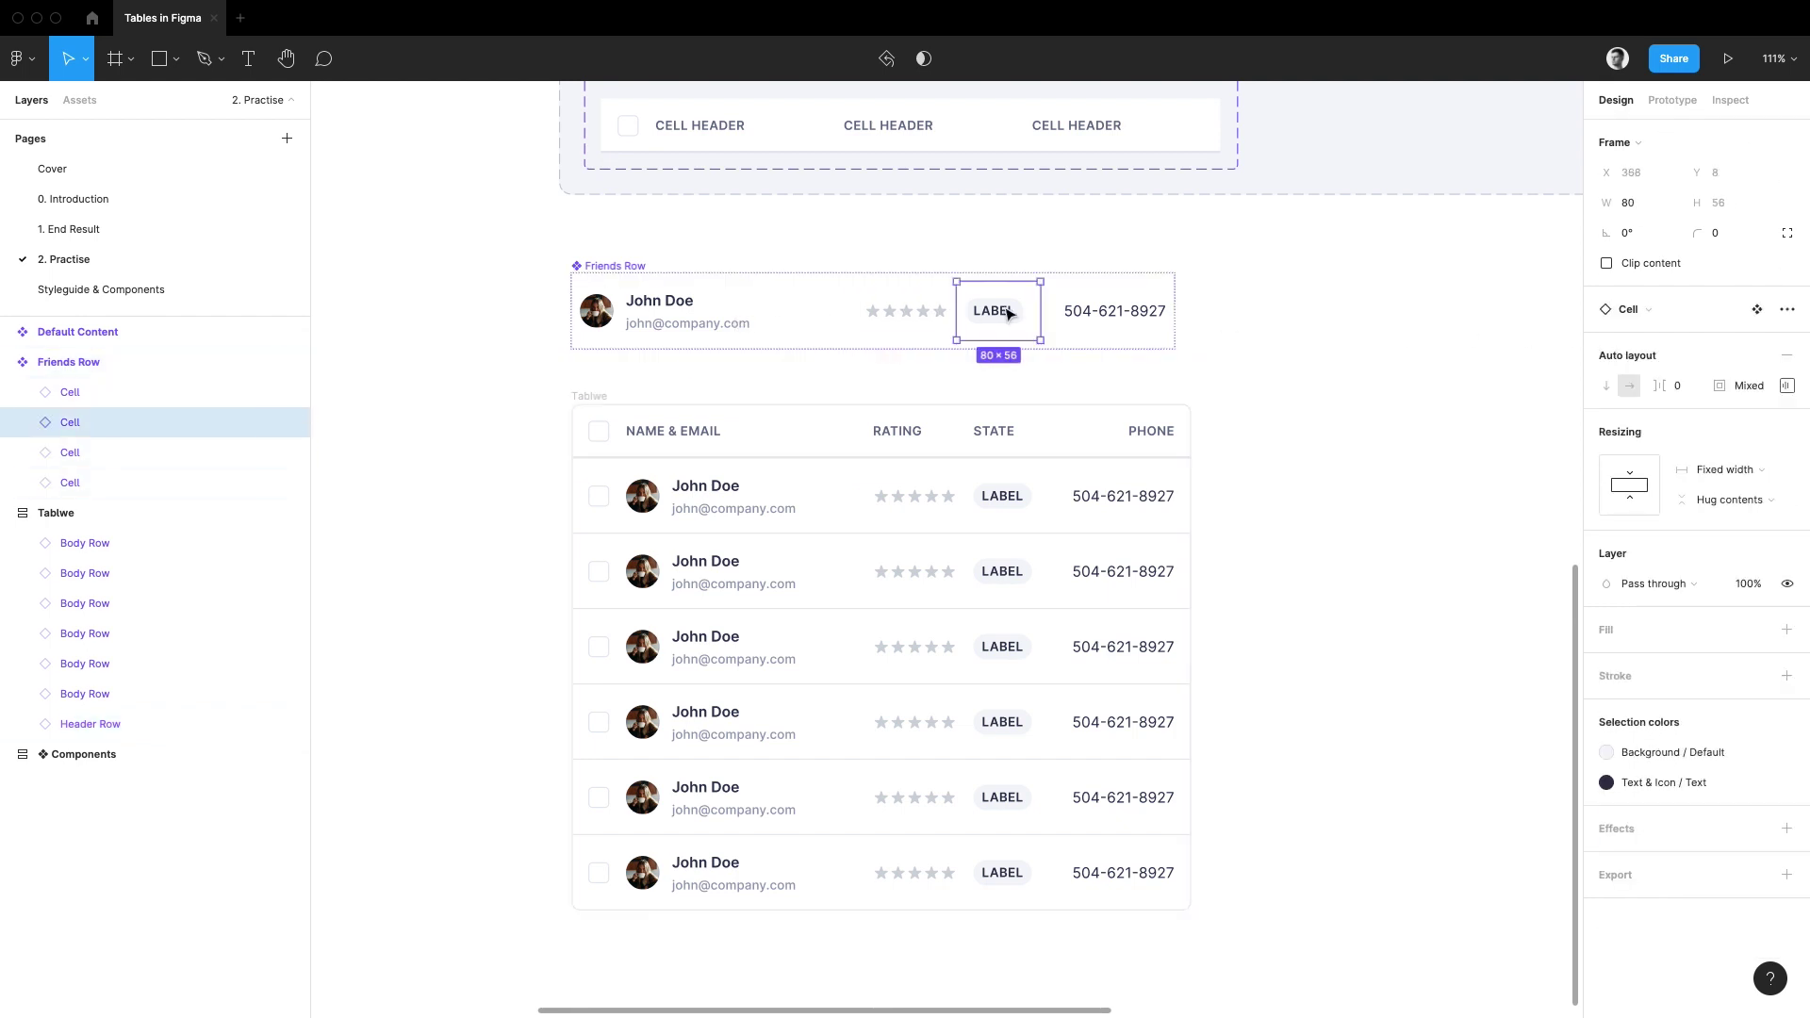
click(1124, 318)
double_click(1115, 317)
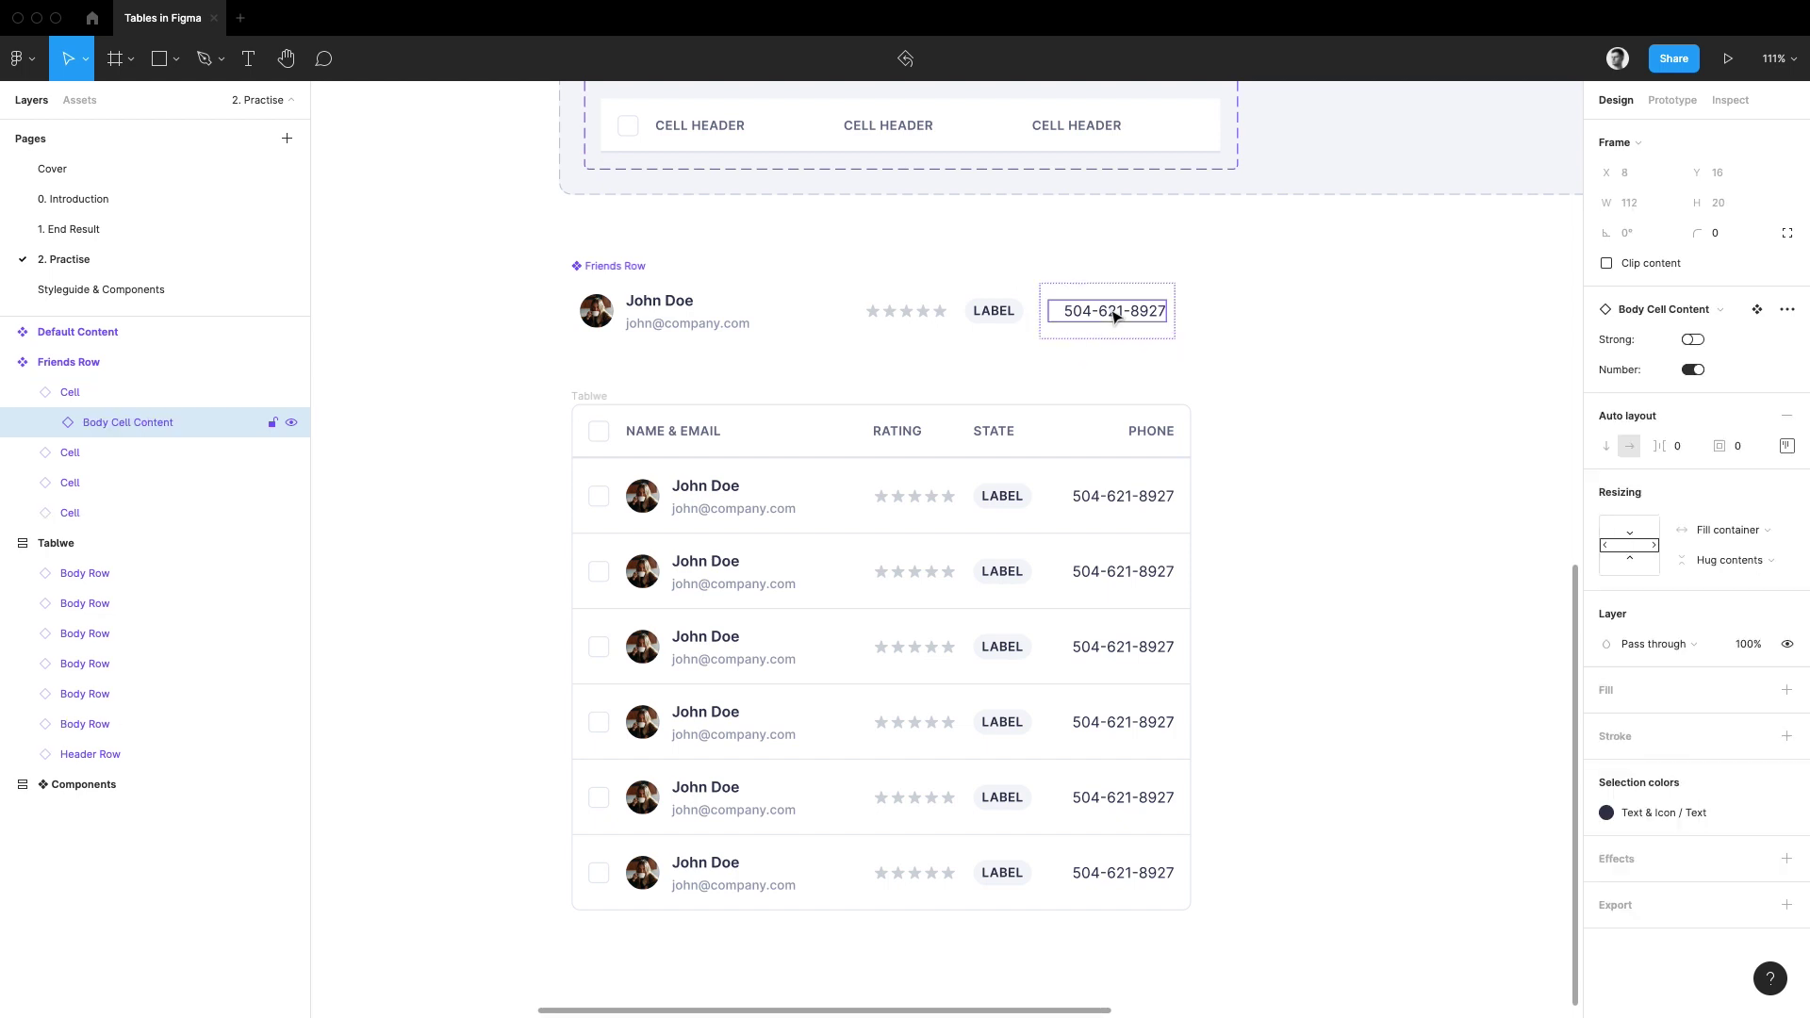
click(1663, 311)
text(Button)
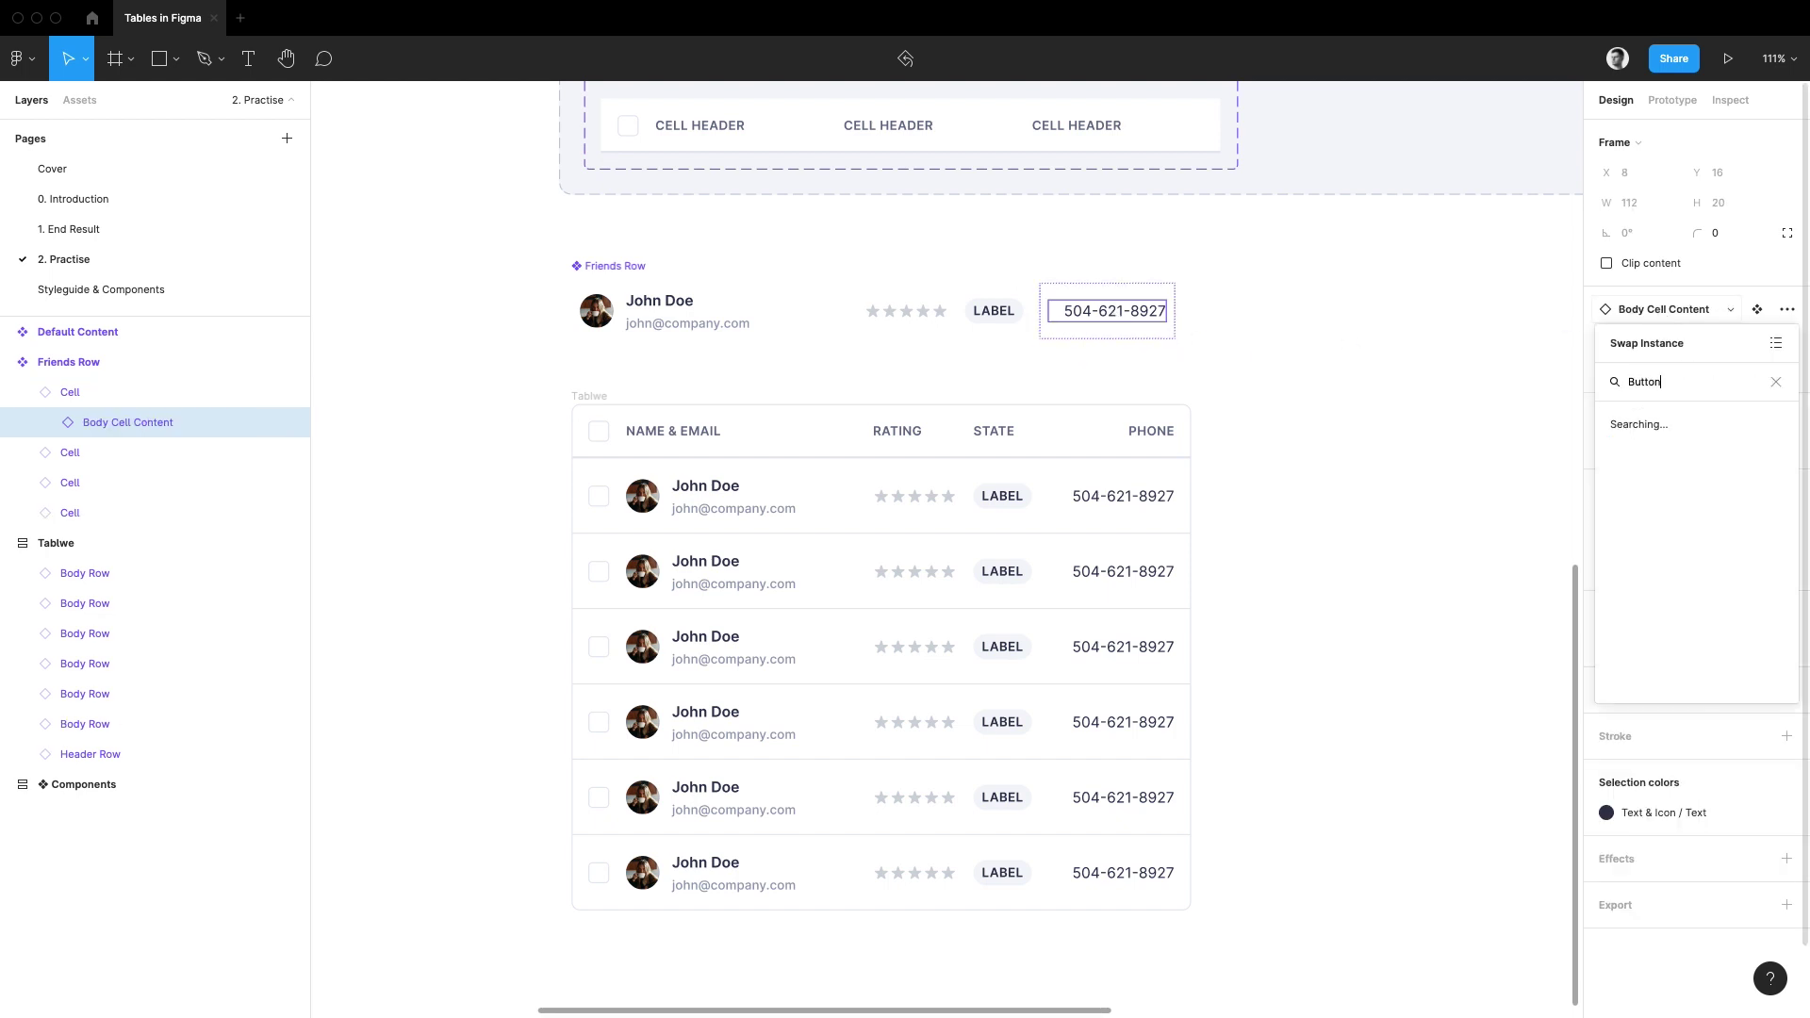
key(Return)
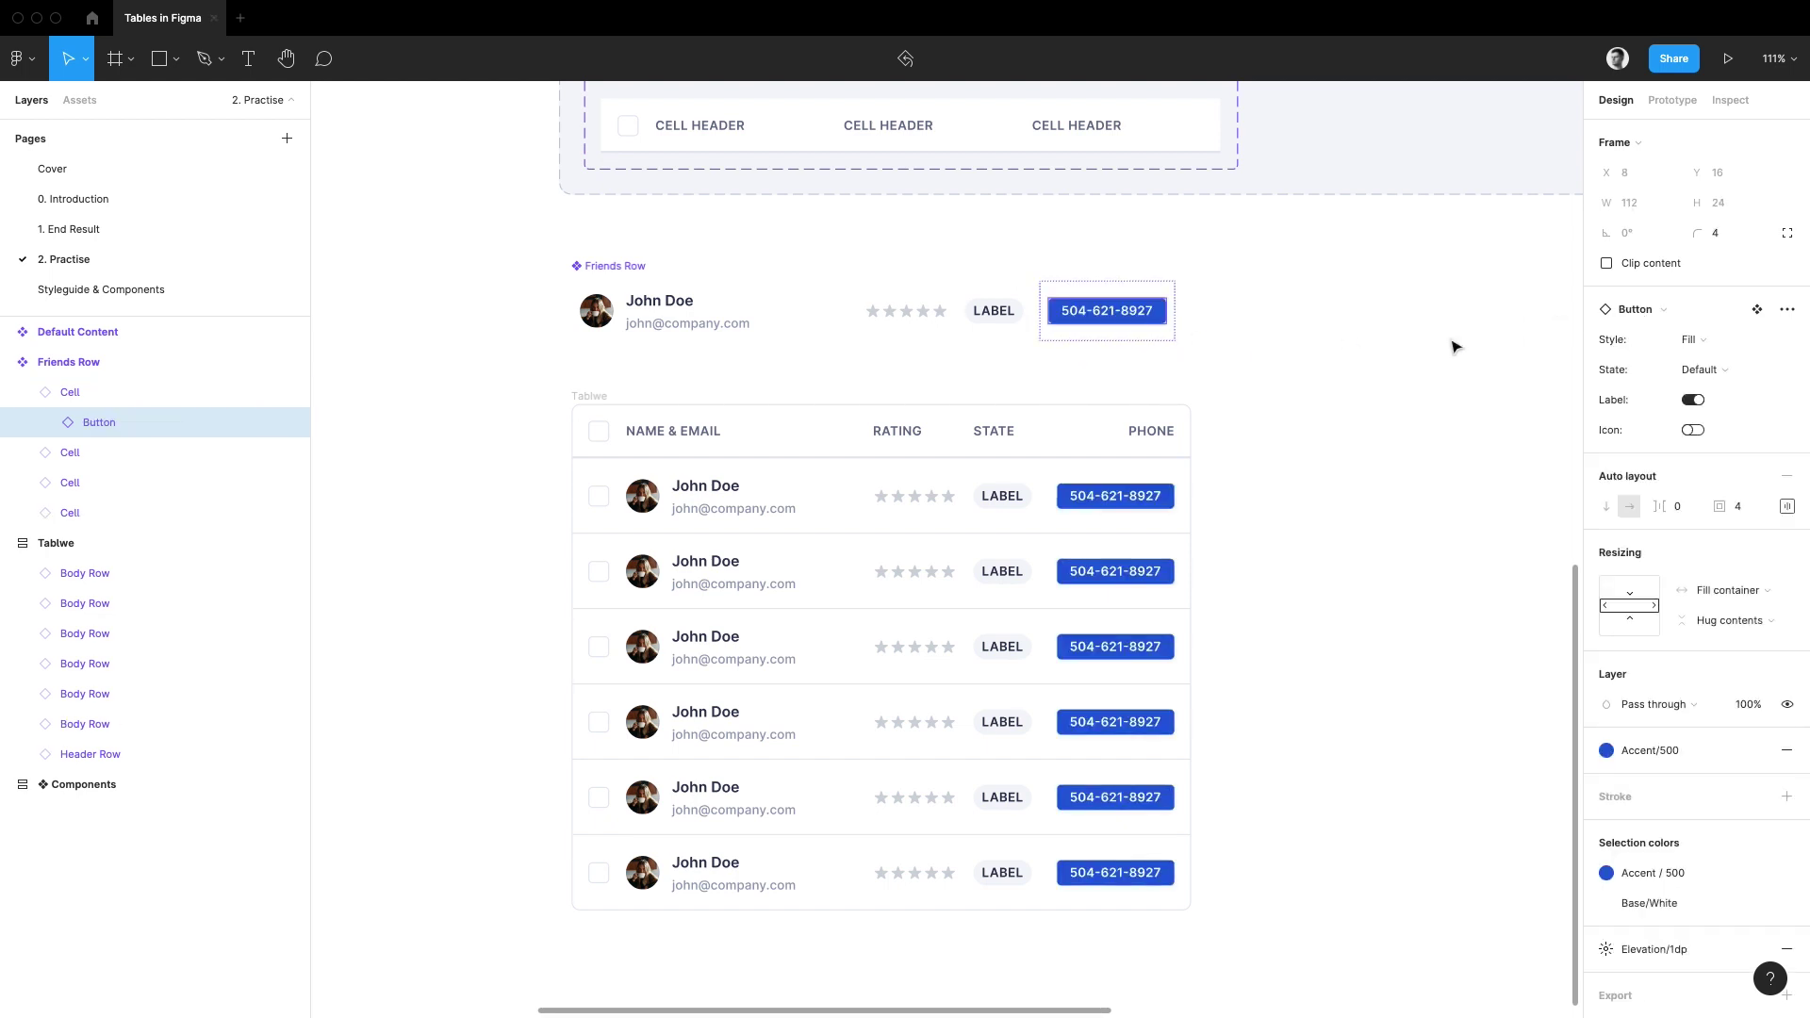
- Make the button hug its contents and align it right-center in the phone cell
click(1731, 590)
click(1732, 567)
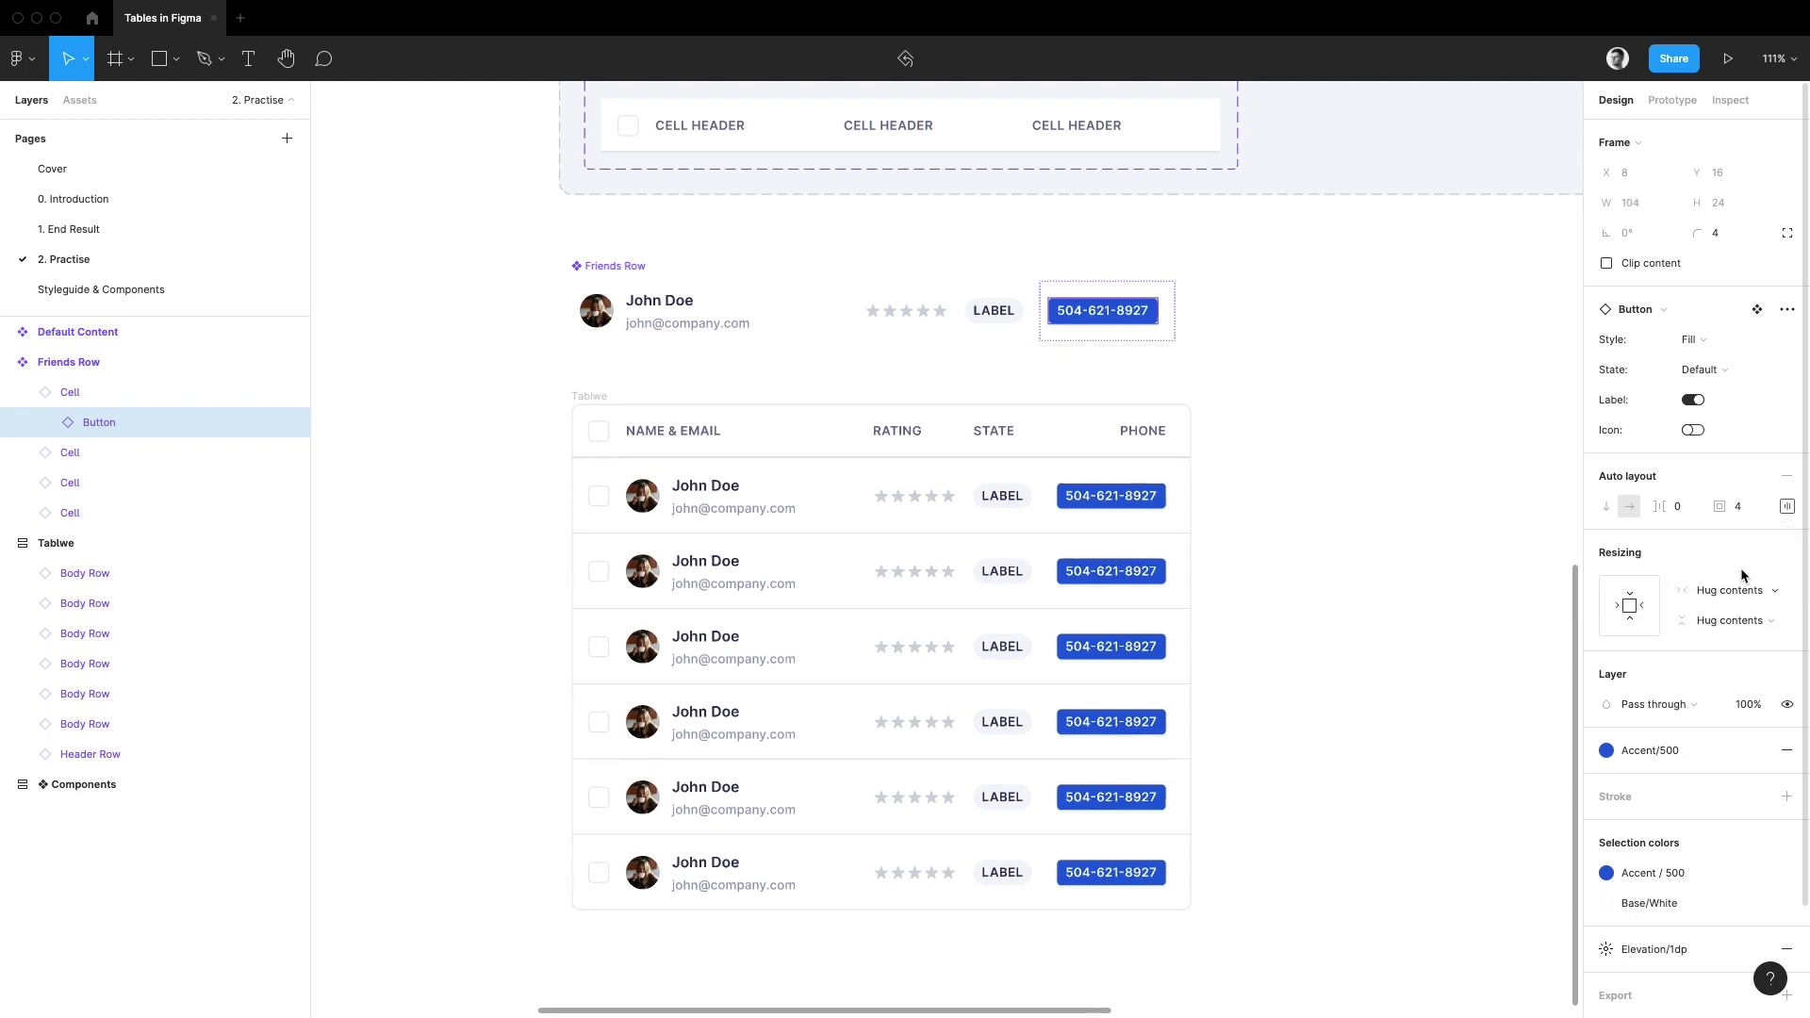
click(1148, 295)
click(1786, 385)
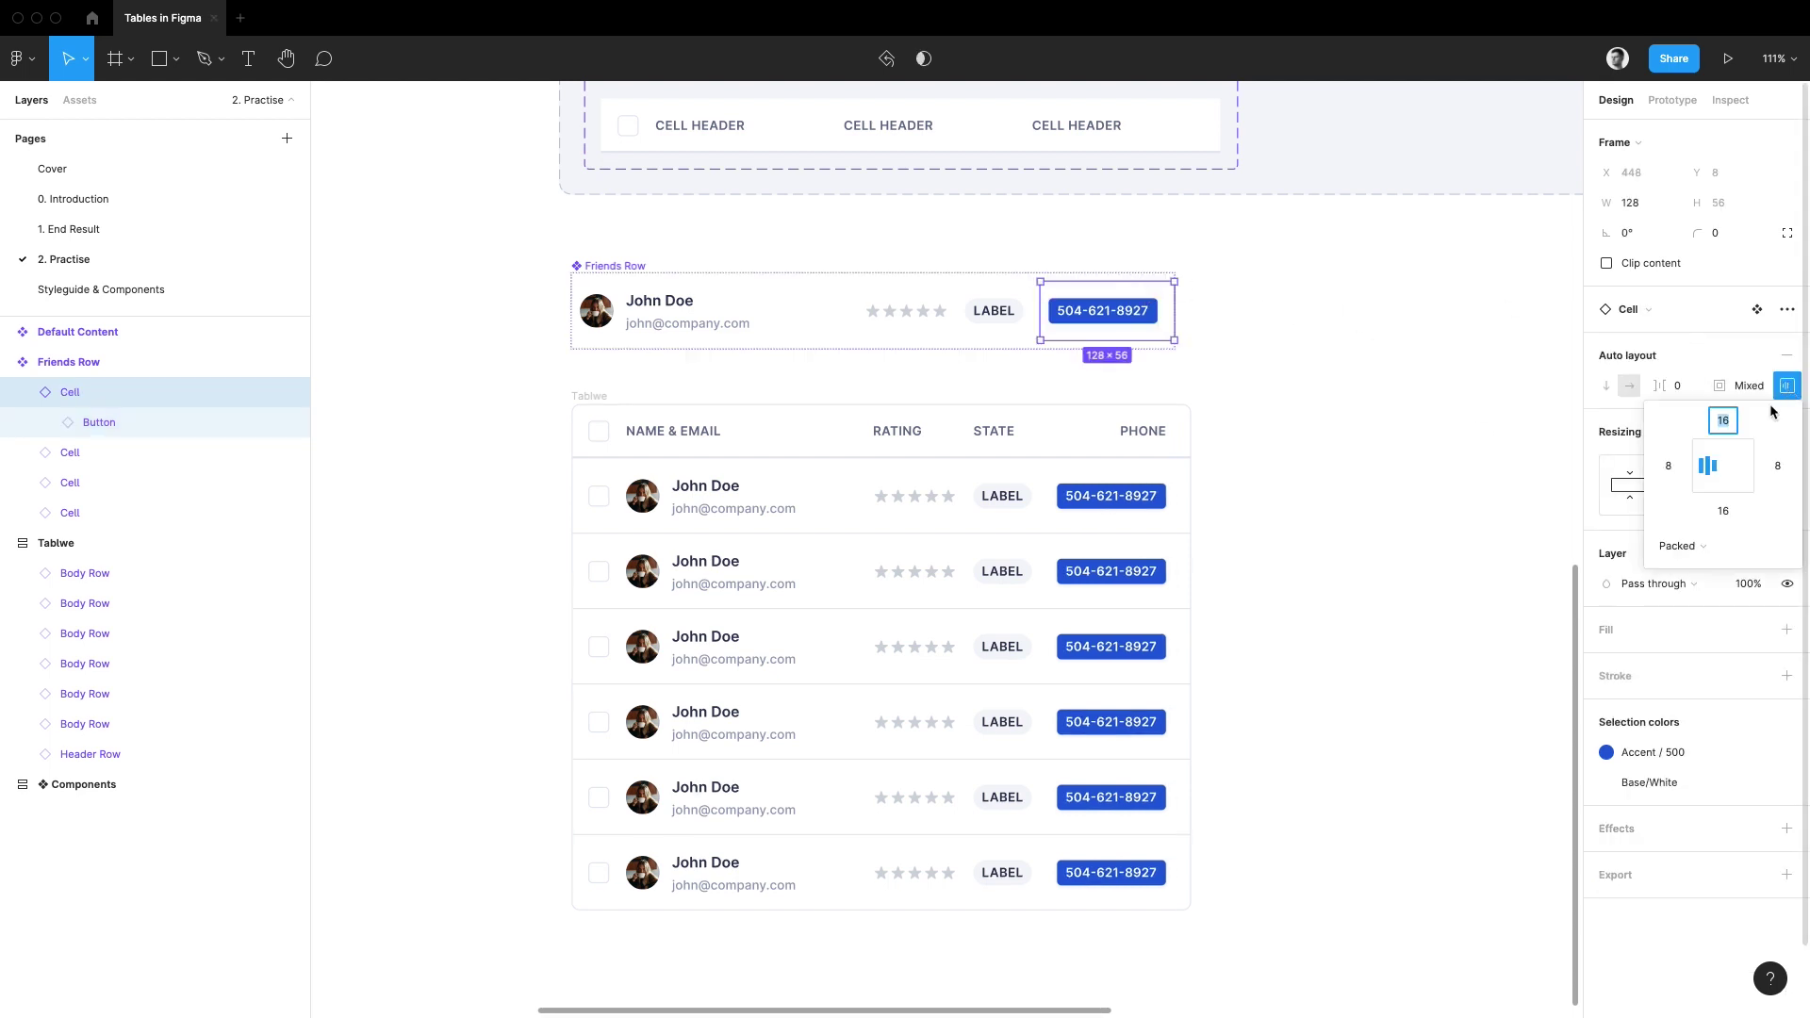
click(1740, 467)
- Change the button label to 'Call'
double_click(1105, 308)
double_click(1104, 308)
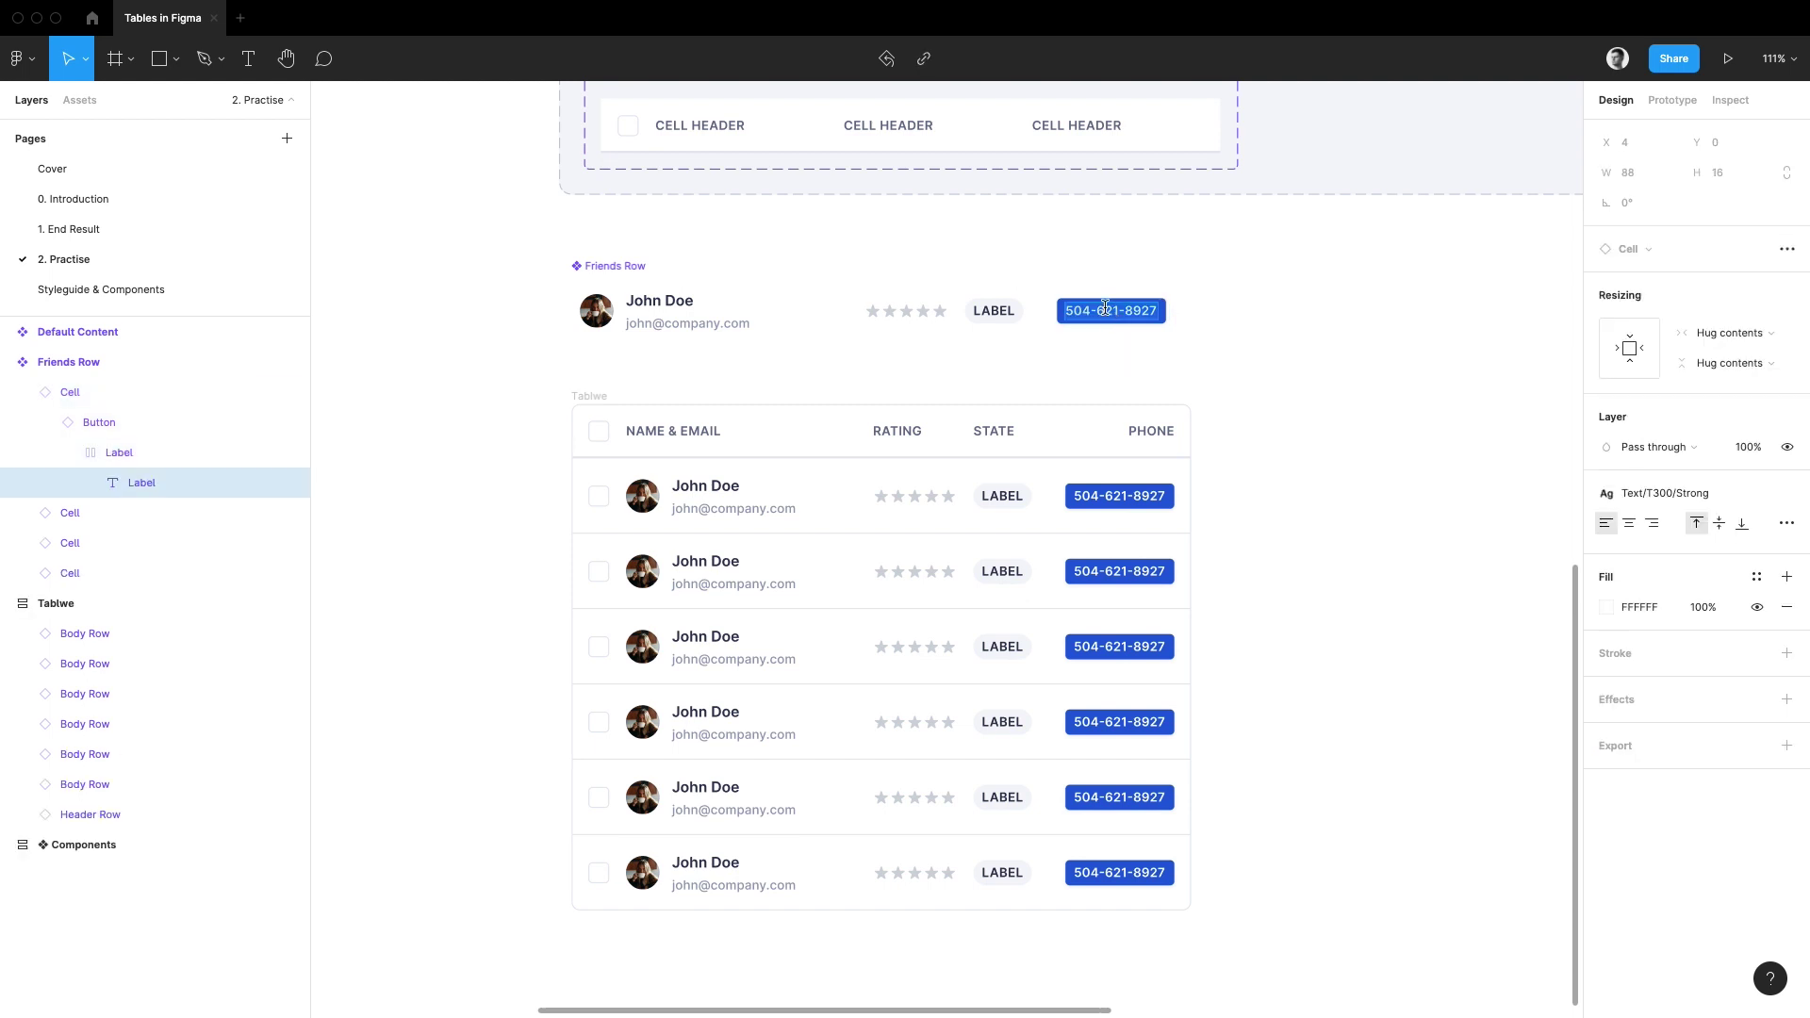
text(Call)
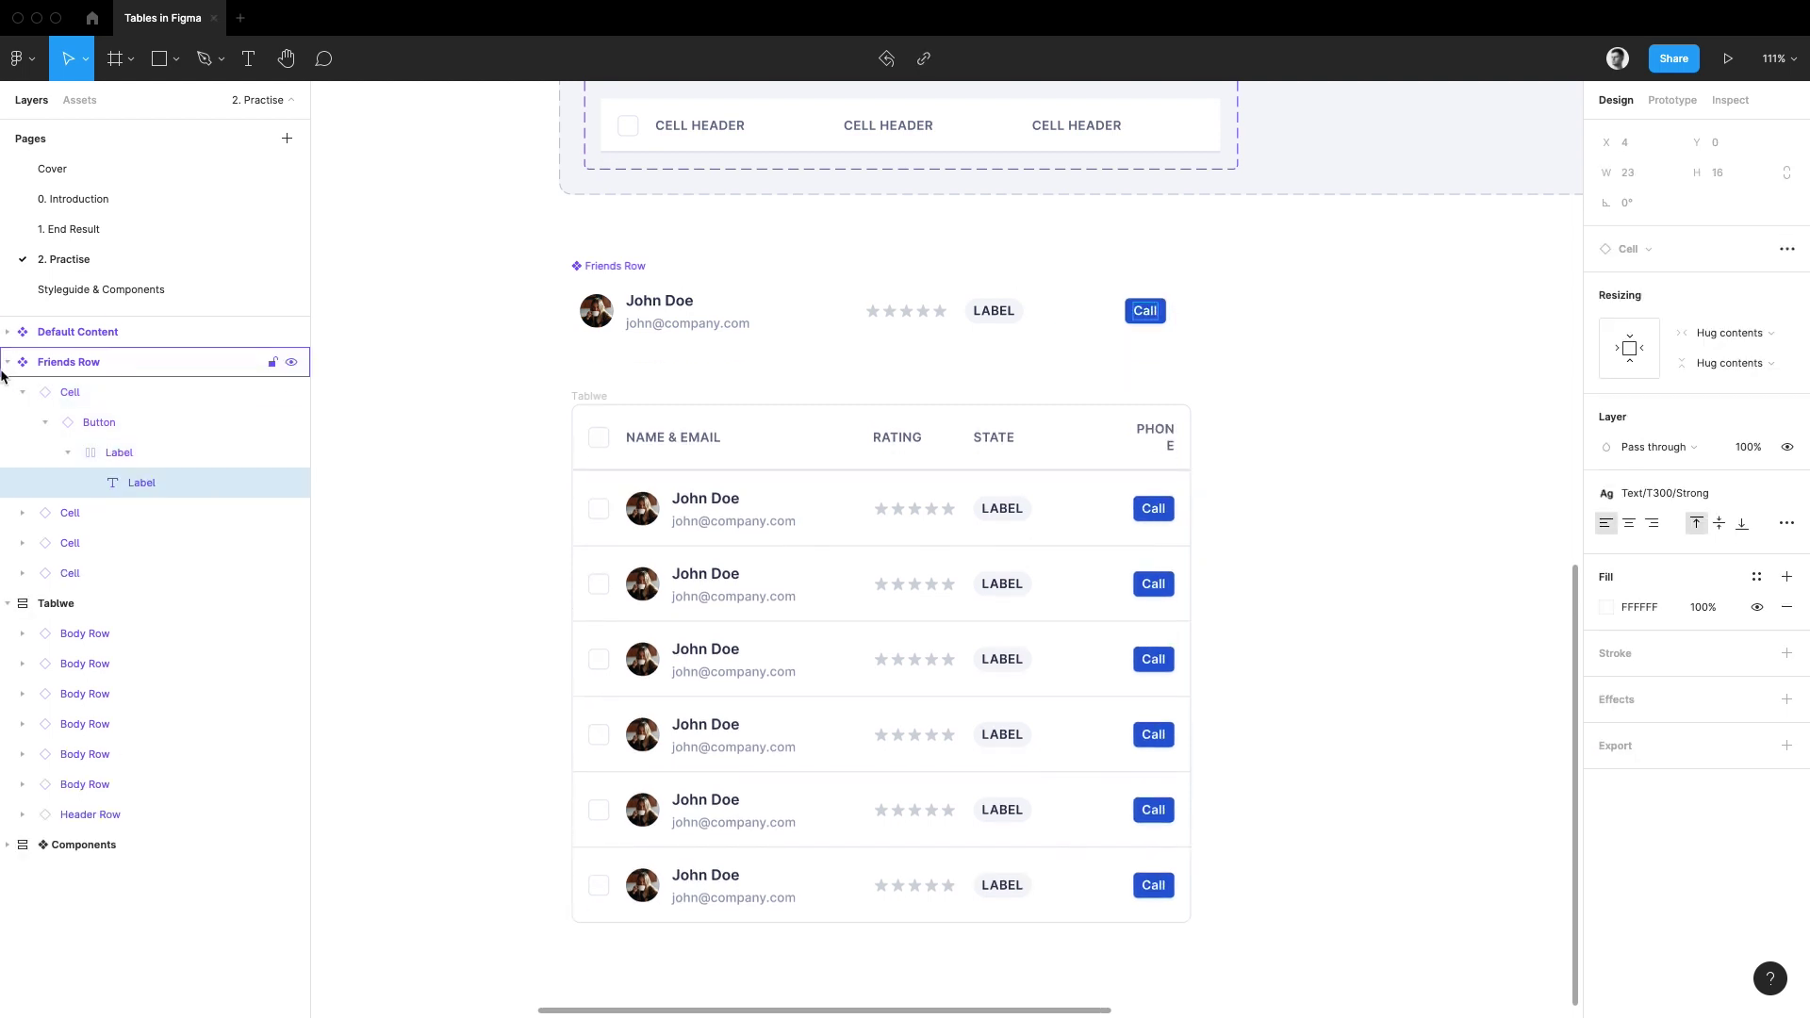
- Enable the button's icon and swap the lock icon for the phone icon
click(144, 426)
click(1691, 437)
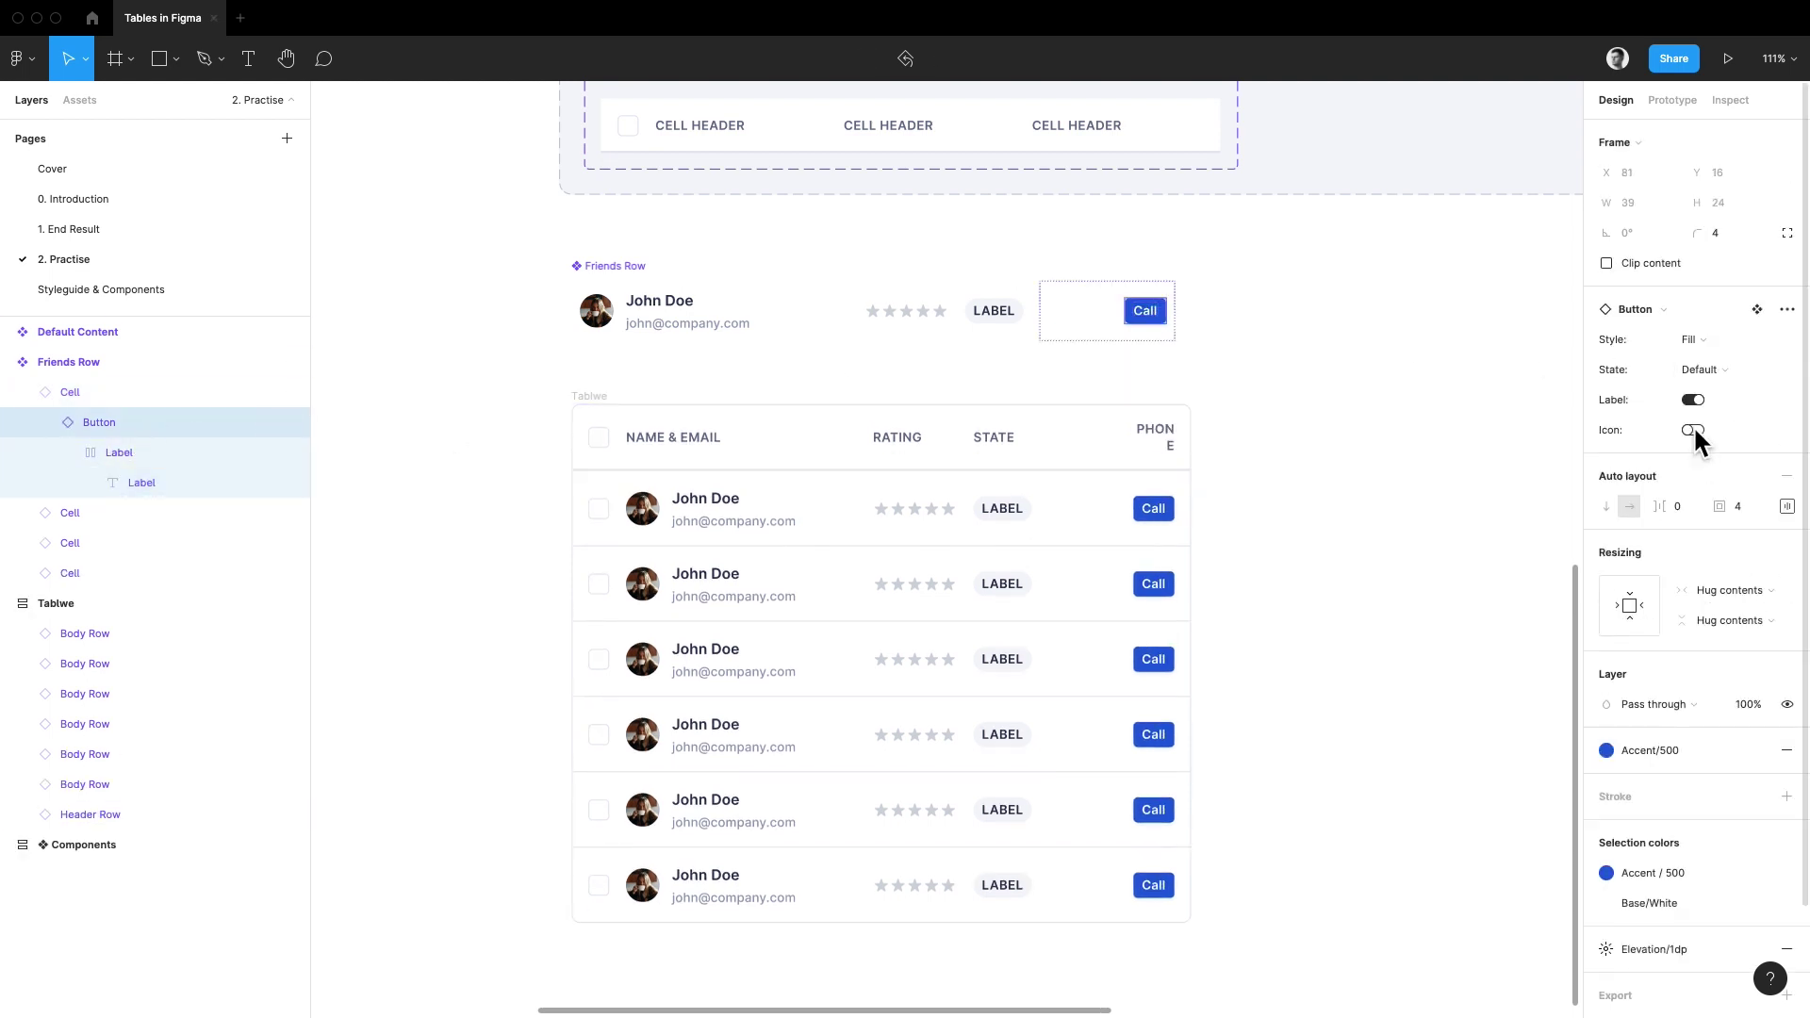
click(1122, 312)
click(1631, 309)
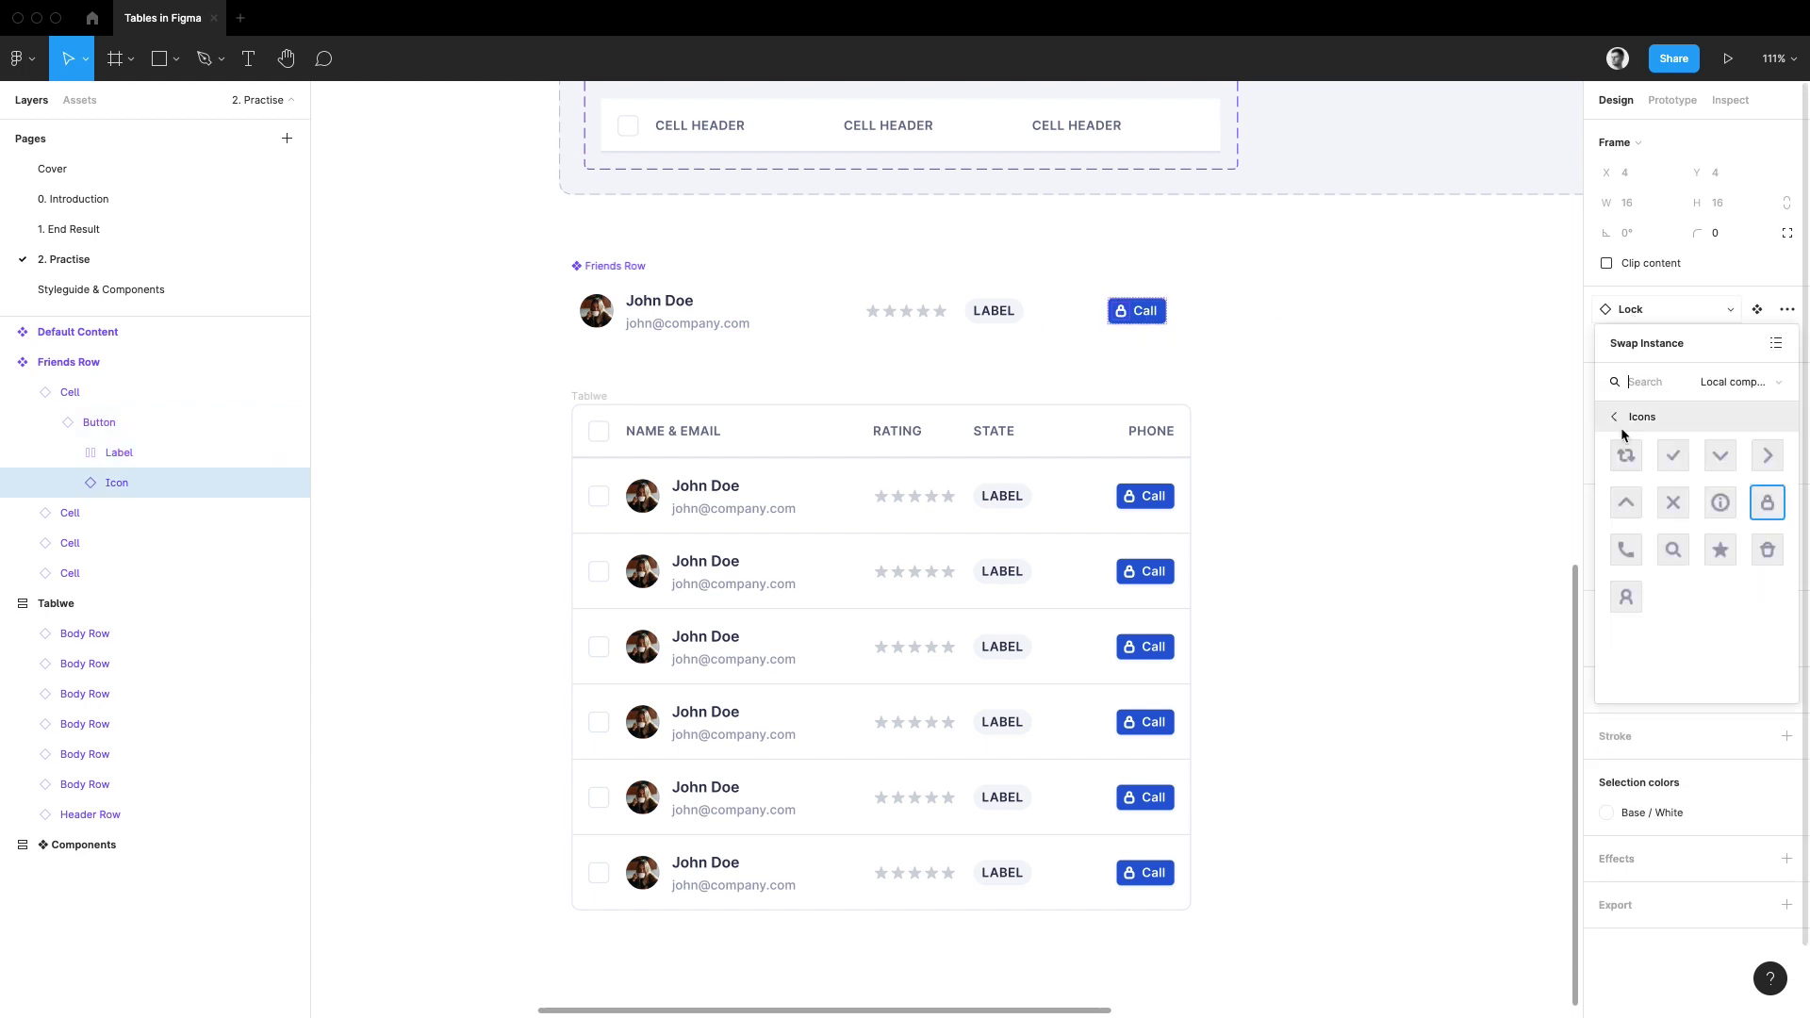
click(1632, 579)
scroll(1371, 507, down, 1)
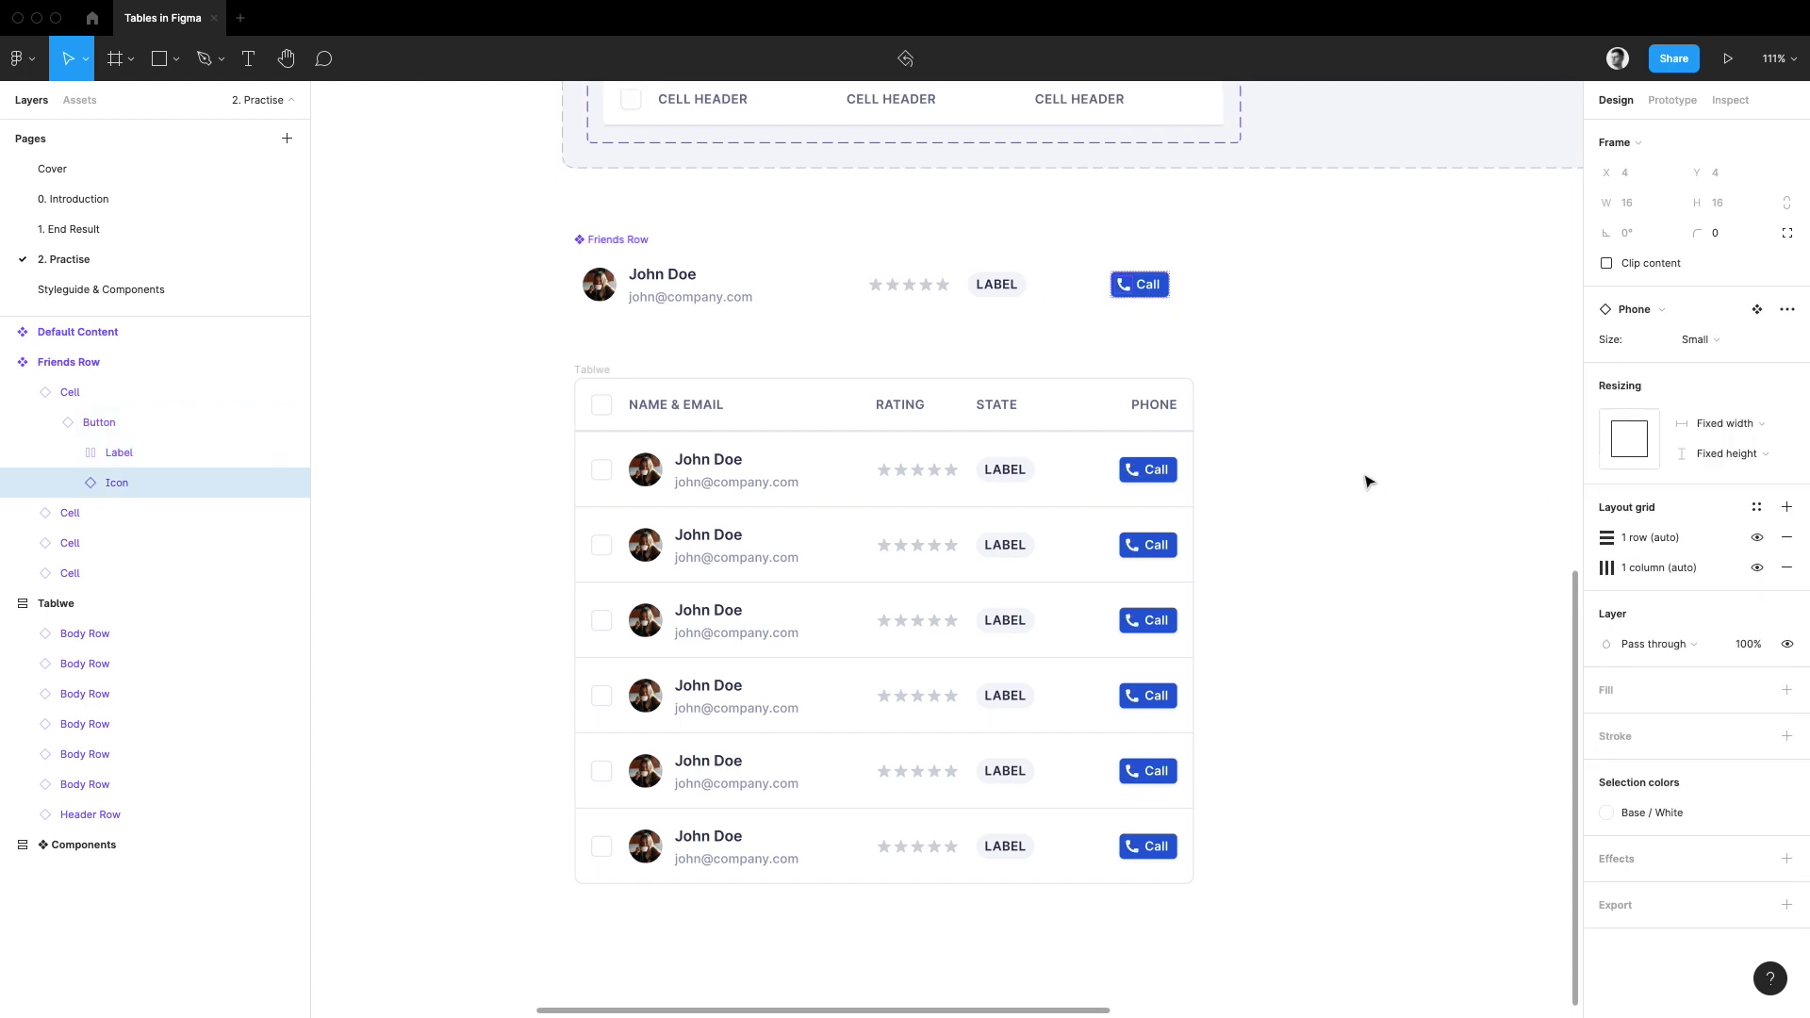
- Give the base Cell component in Cell Component auto-layout padding 8 and item spacing about 11
click(1352, 480)
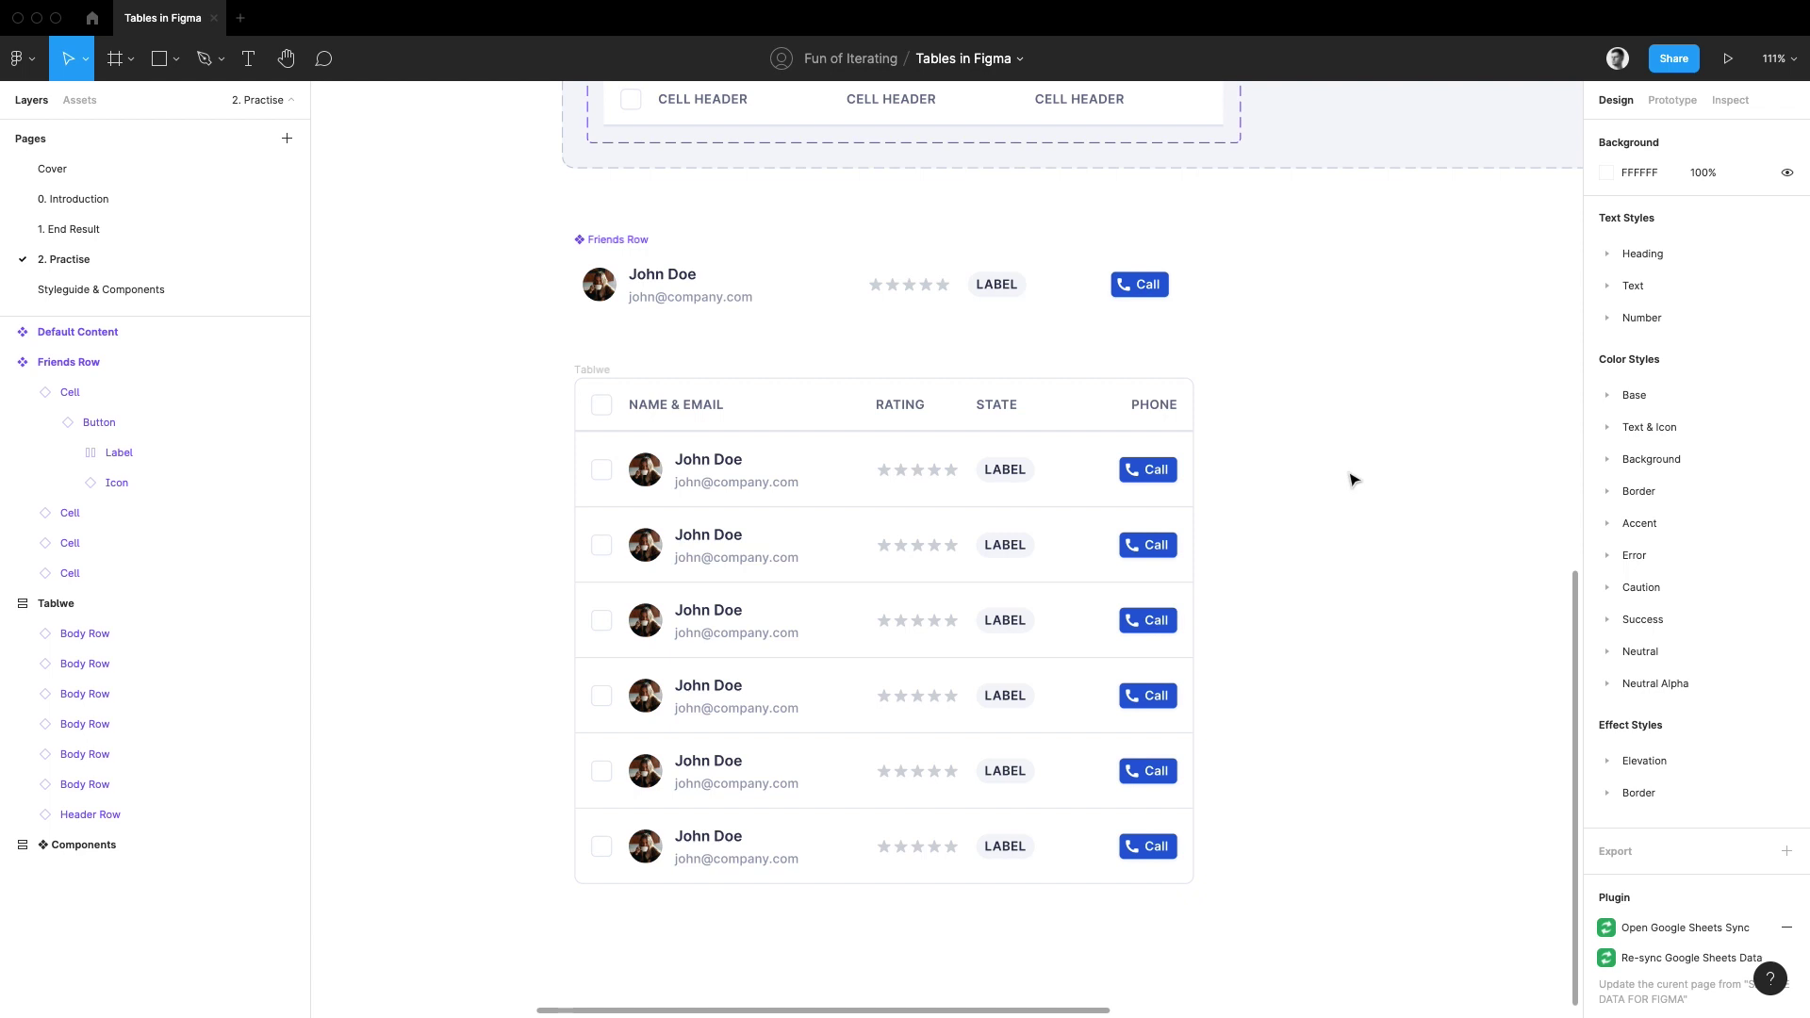
ctrl+scroll(1352, 481, down, 5)
drag(1401, 404, 1216, 678)
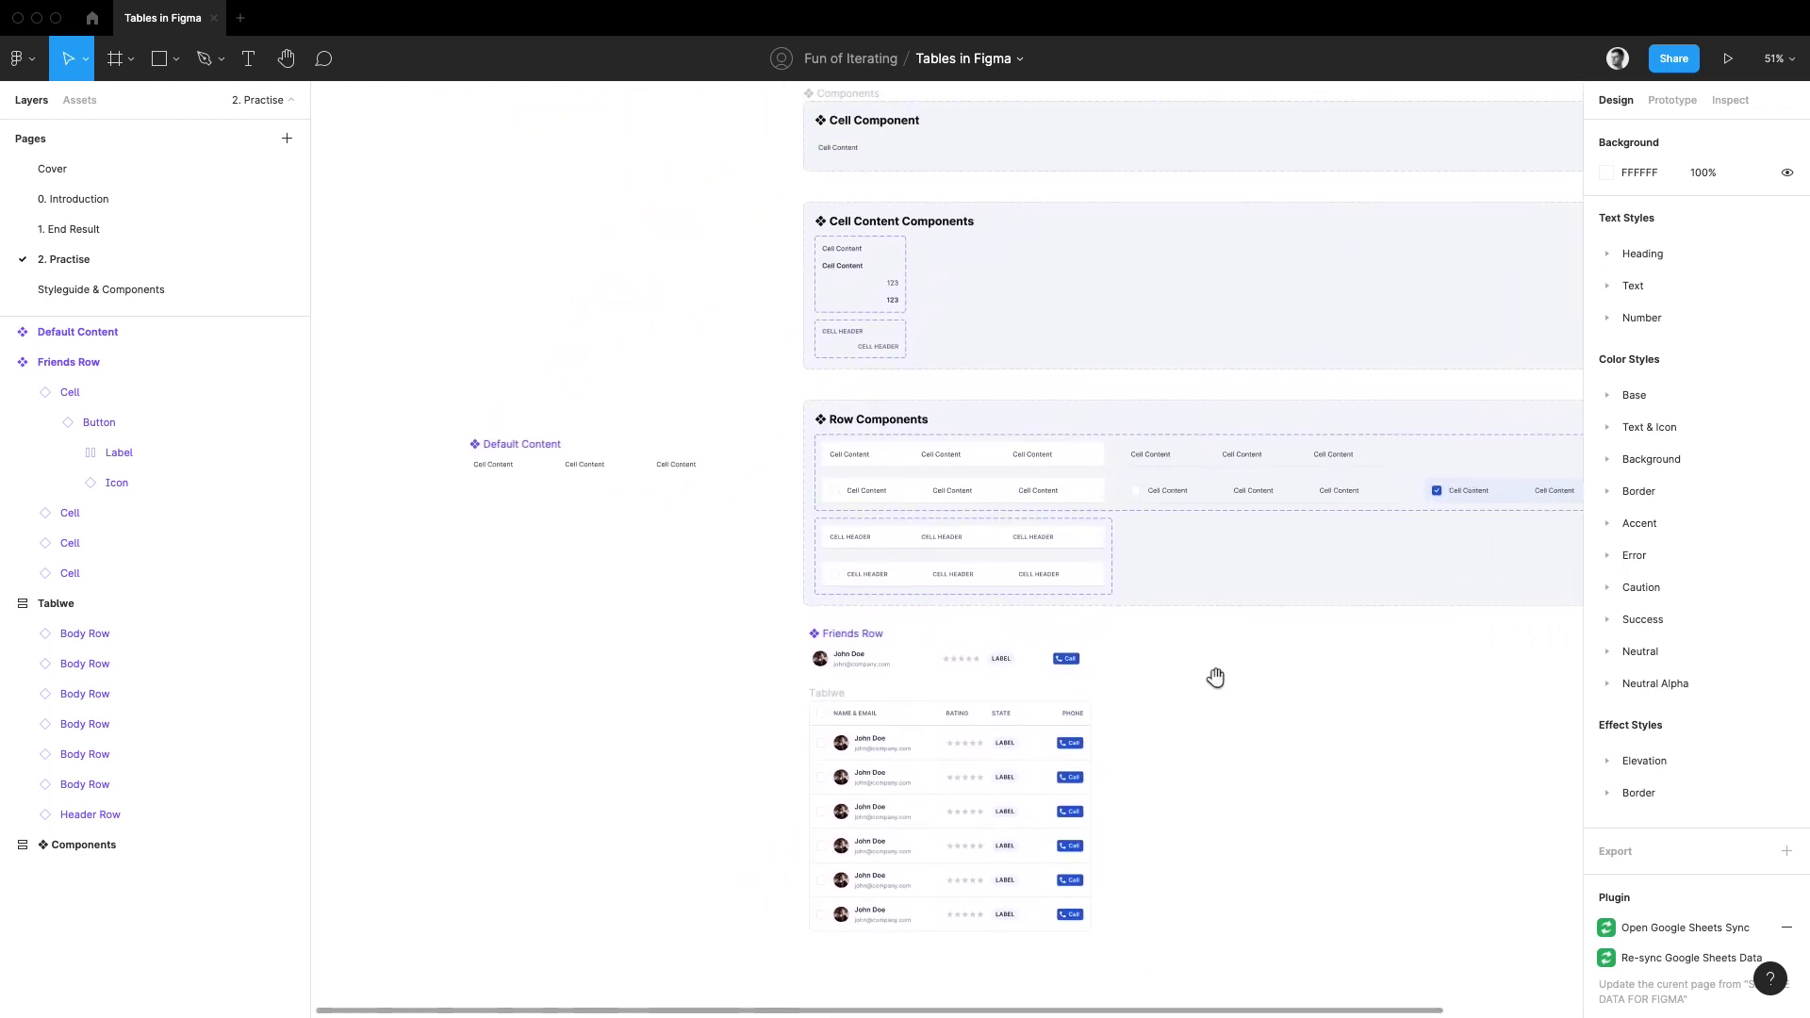
double_click(837, 147)
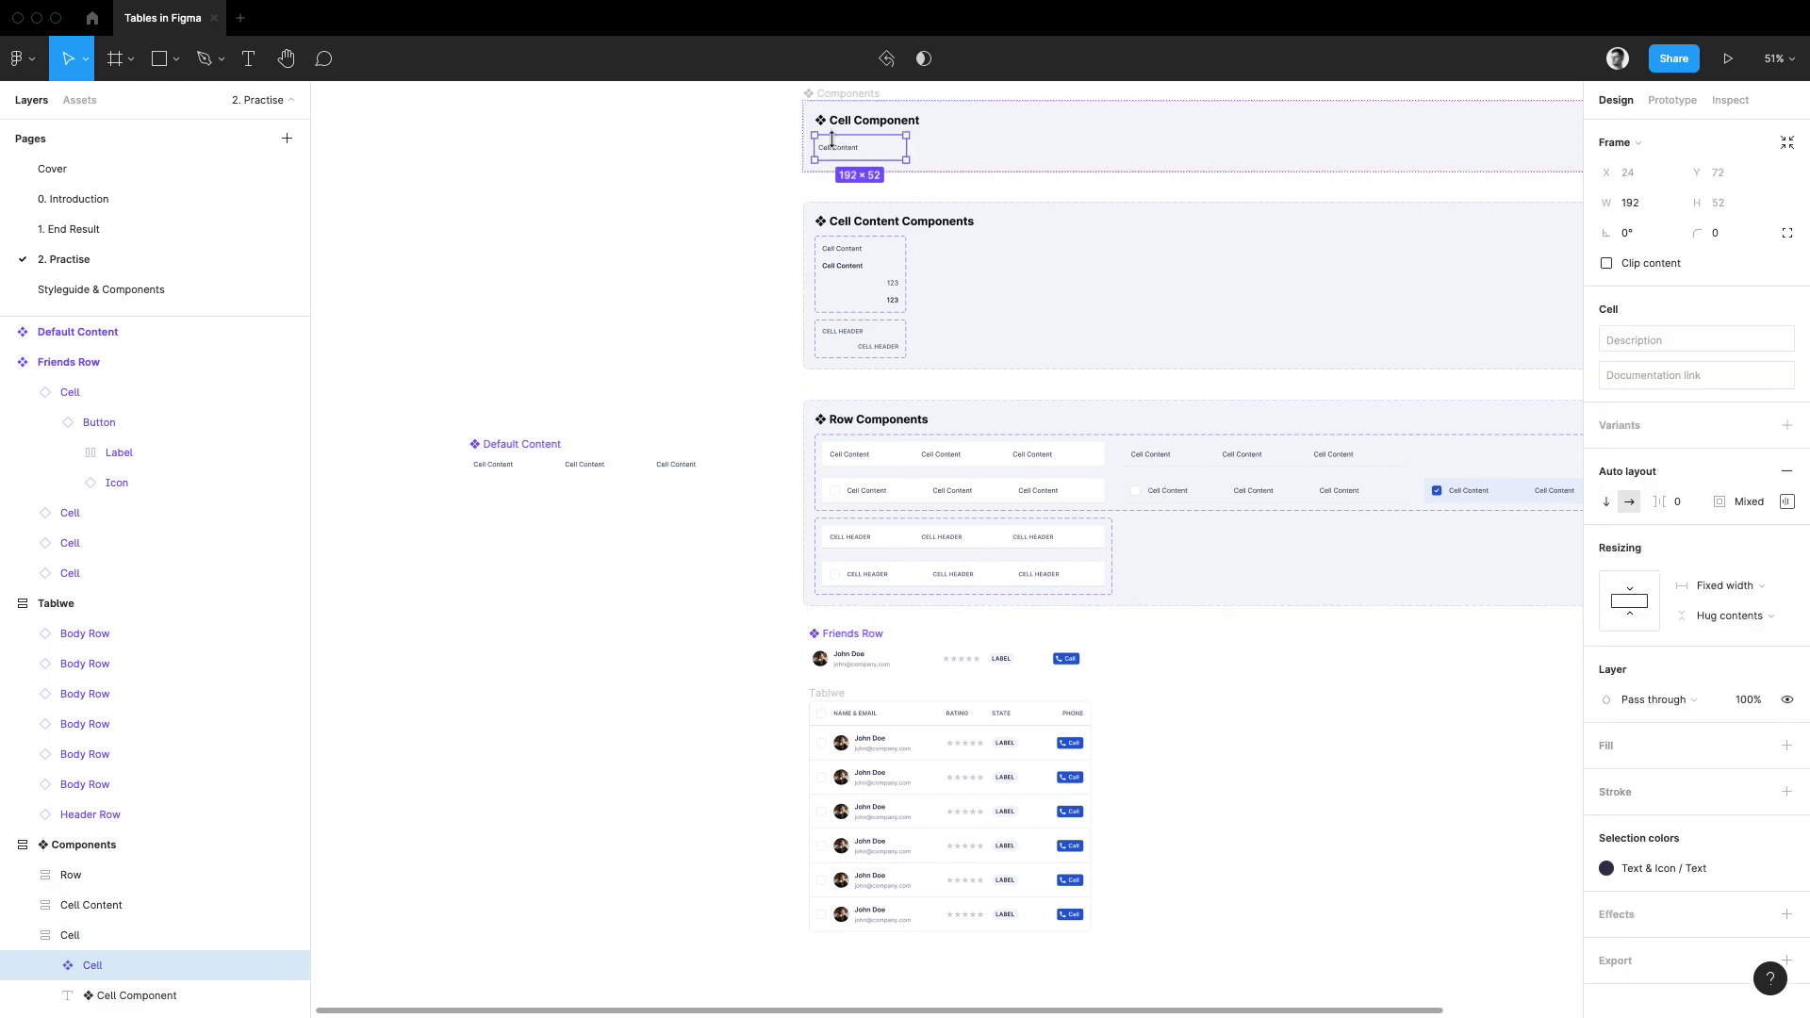
click(1789, 502)
click(1791, 504)
click(1758, 504)
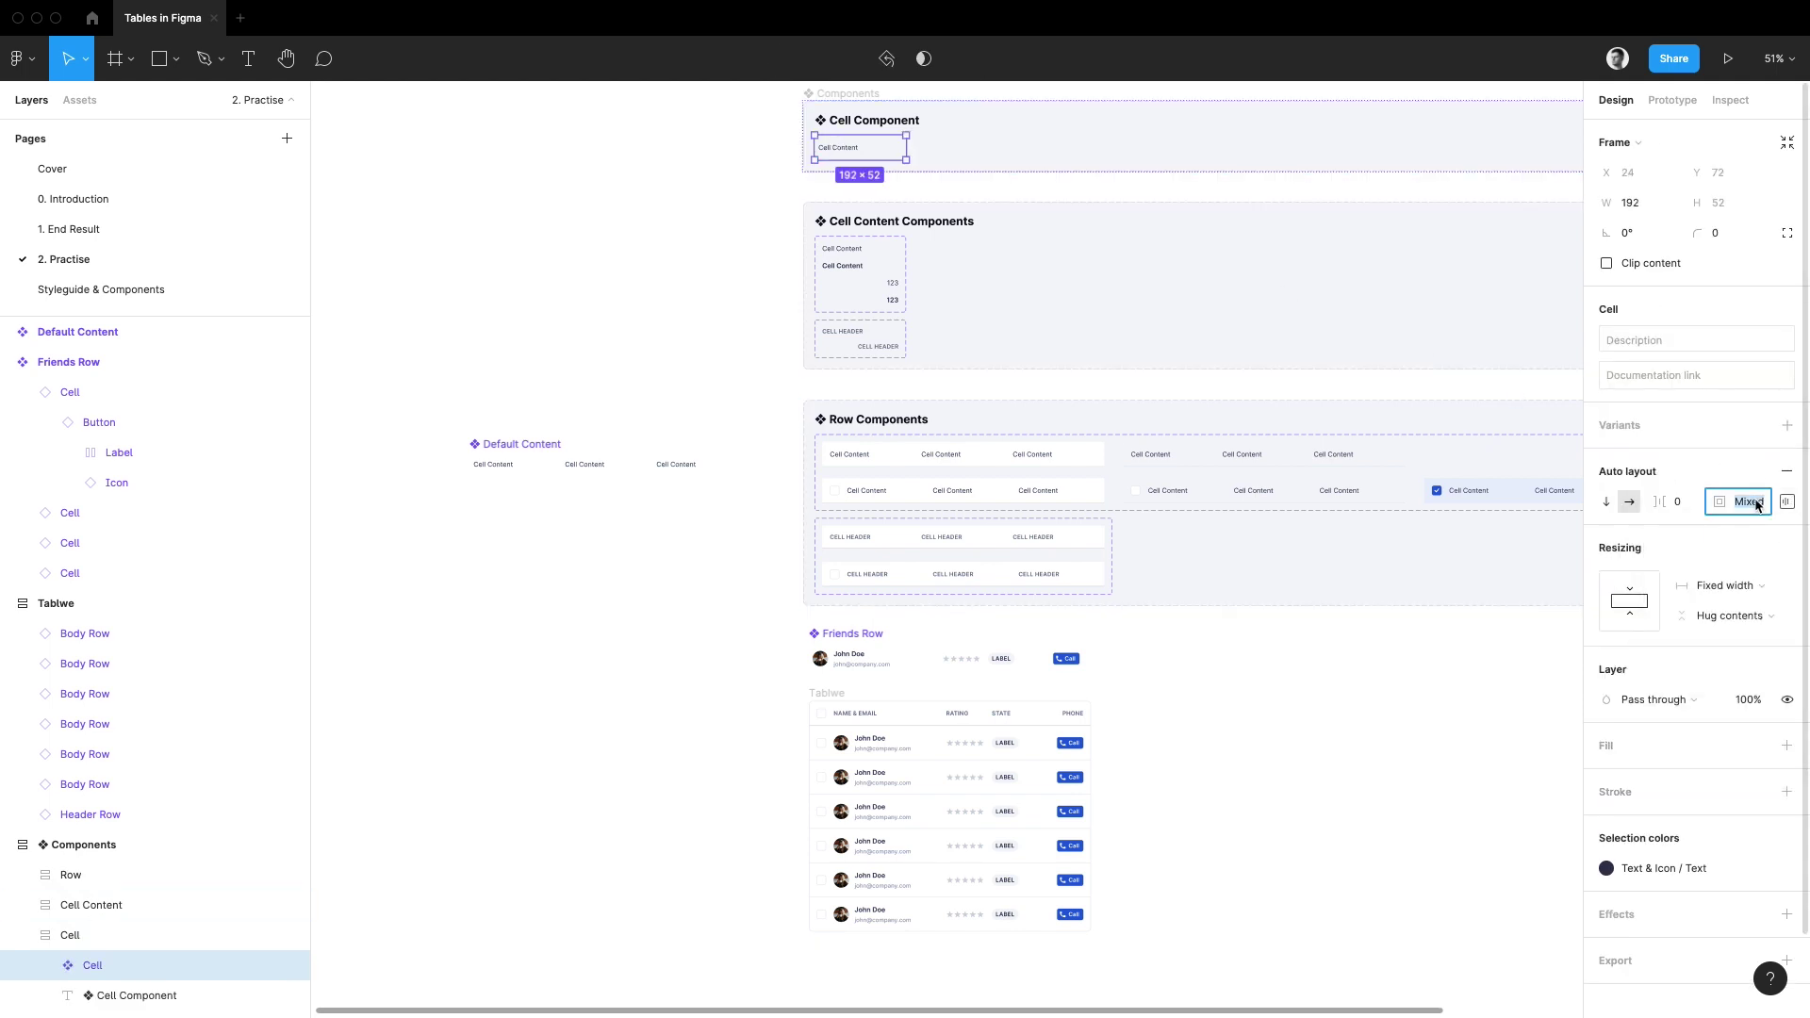
text(8)
key(Return)
drag(1720, 502, 1726, 500)
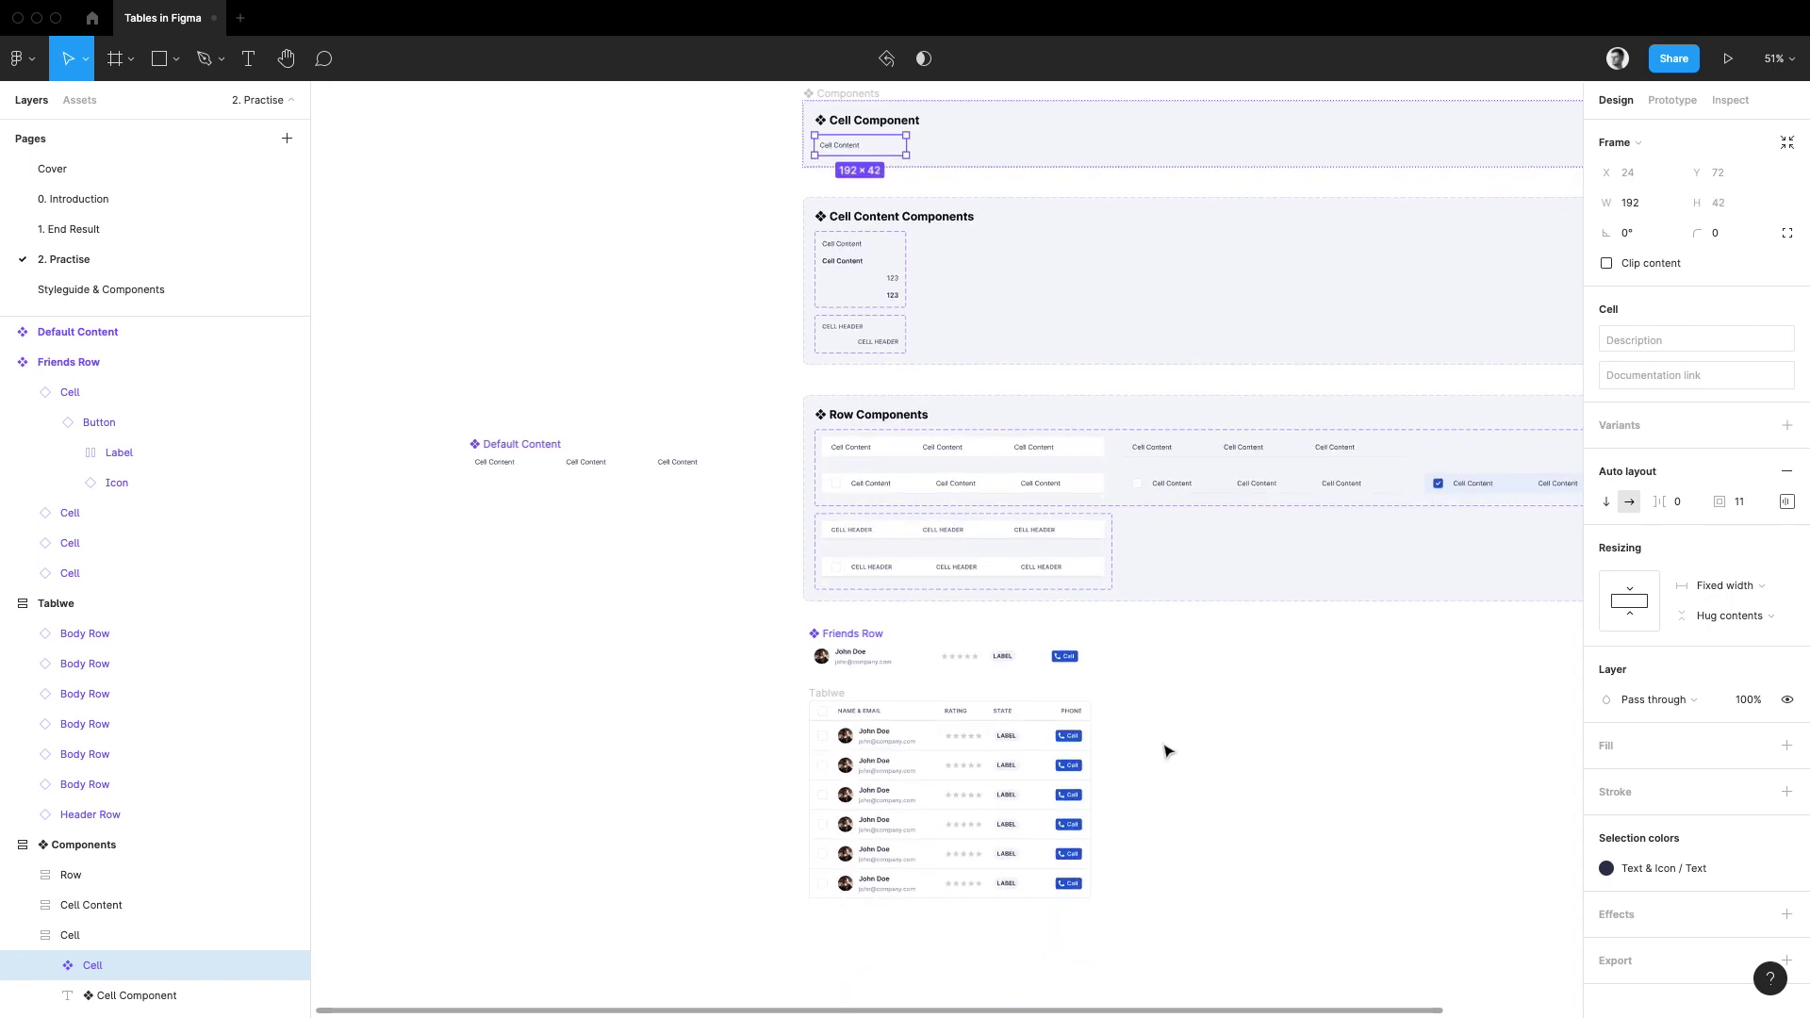
scroll(1119, 889, up, 3)
- Undo the Call buttons and padding changes, restoring plain phone-number text, then bring the table into view
key(super+z)
key(super+z)
key(super+z)
key(super+z)
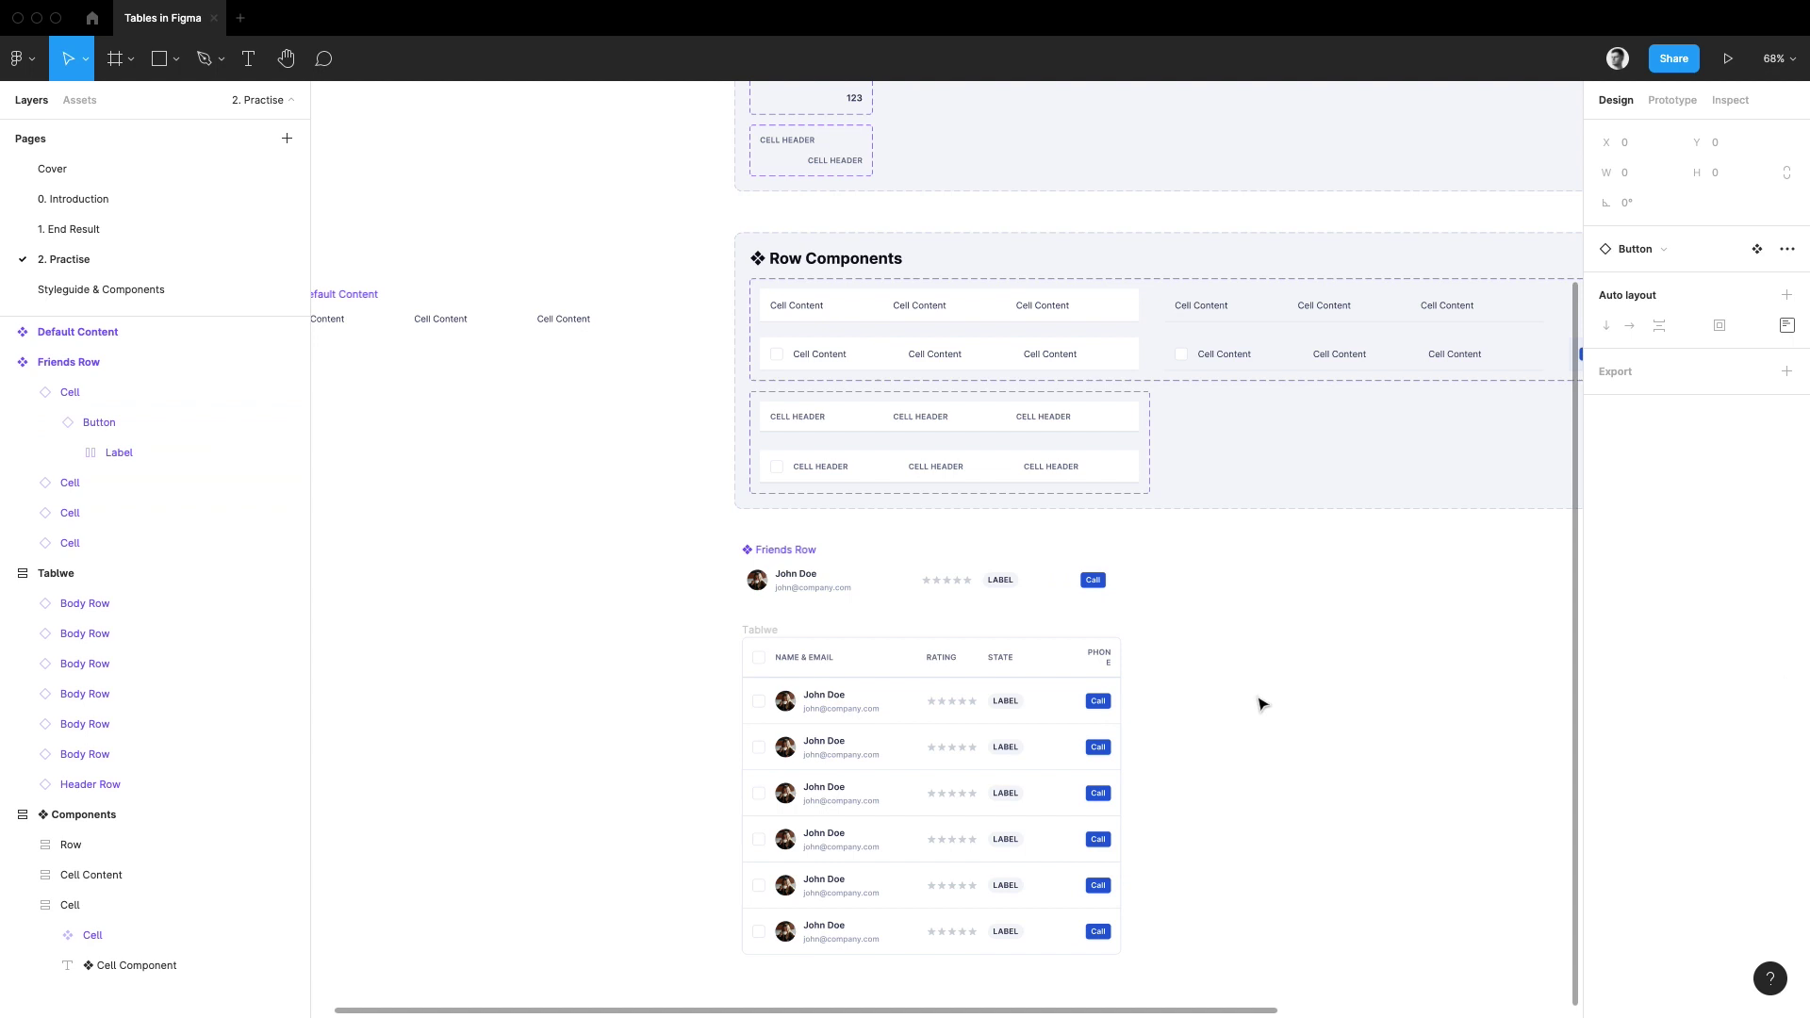
key(super+z)
key(super+z)
key(super+z)
key(super+z)
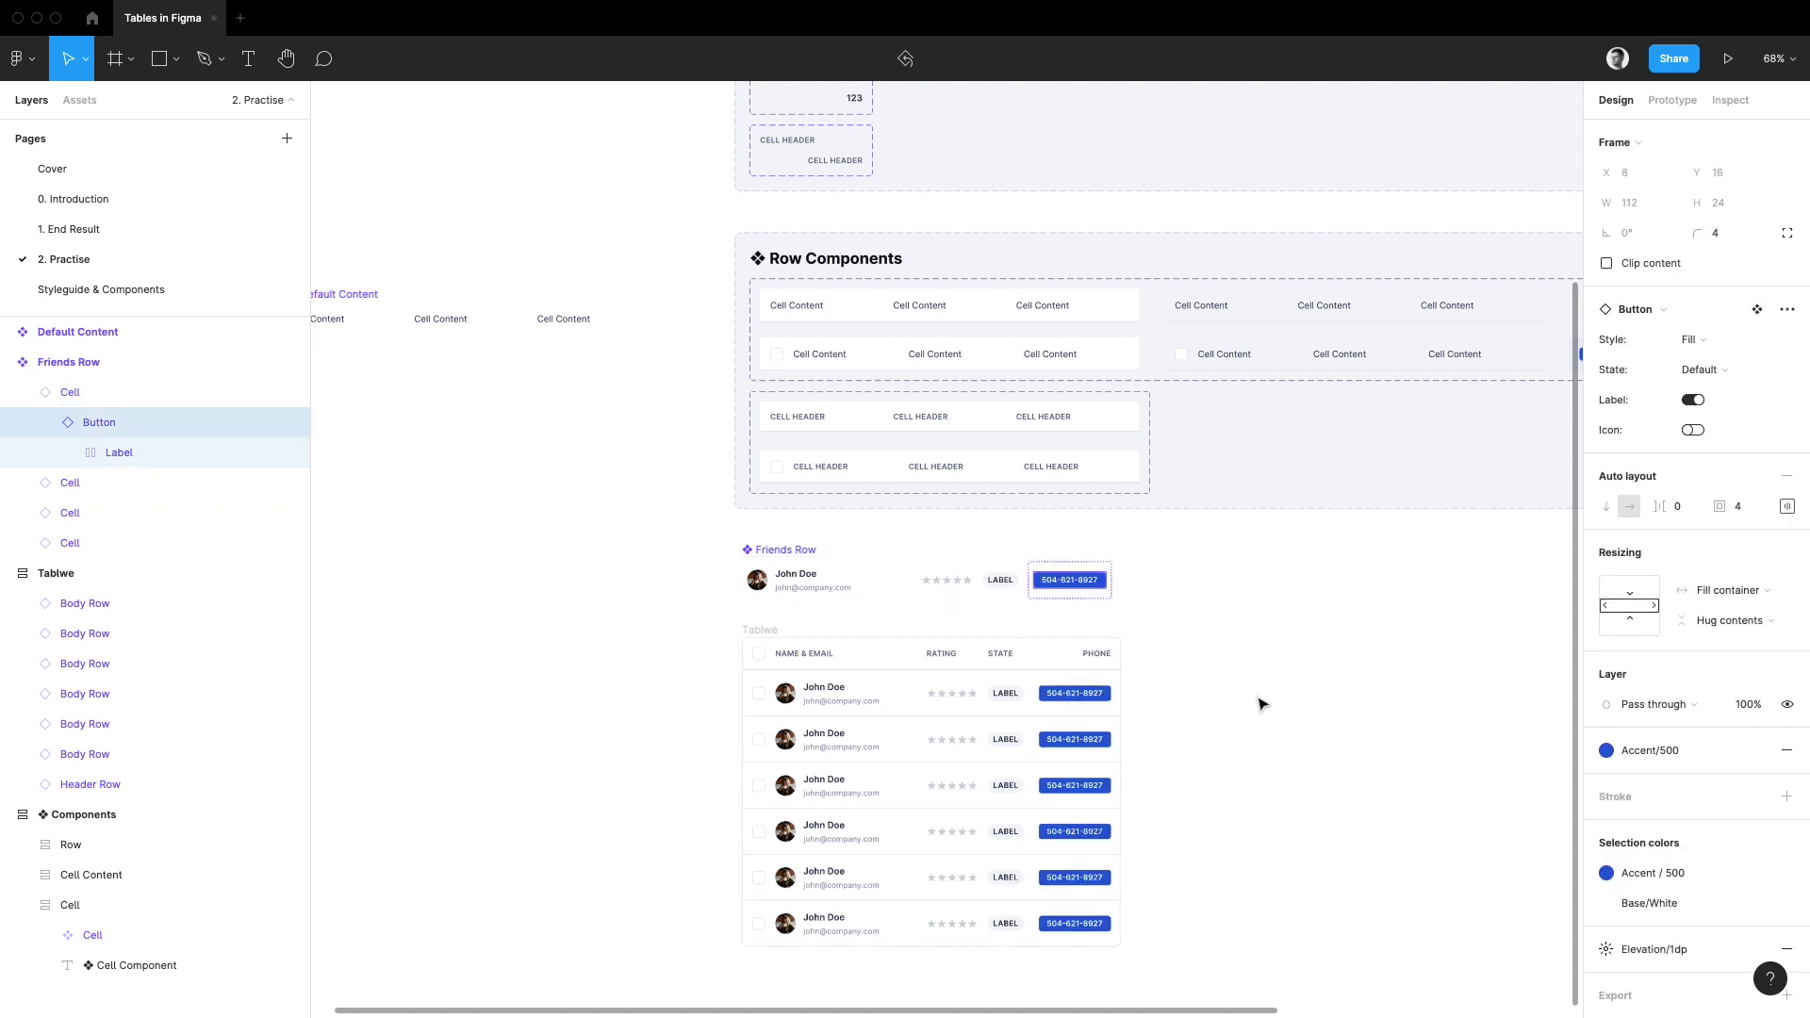
key(super+z)
click(1261, 703)
drag(1244, 707, 1259, 612)
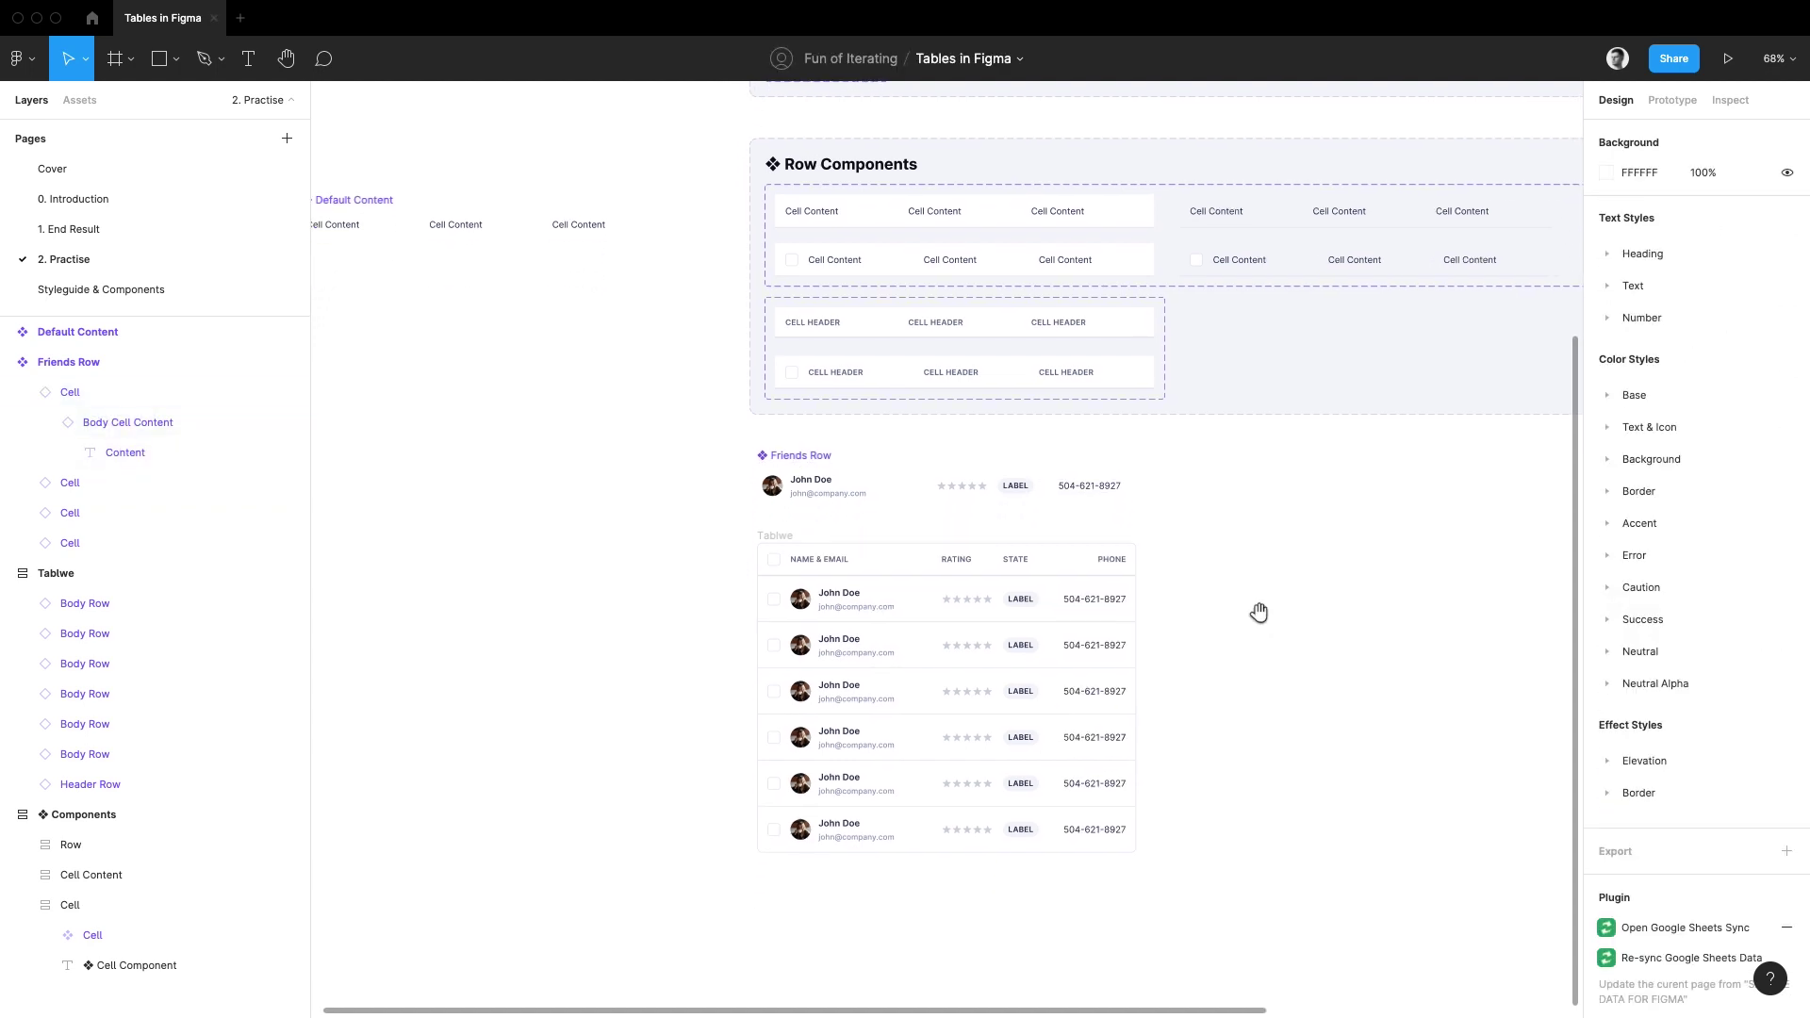
scroll(992, 812, up, 3)
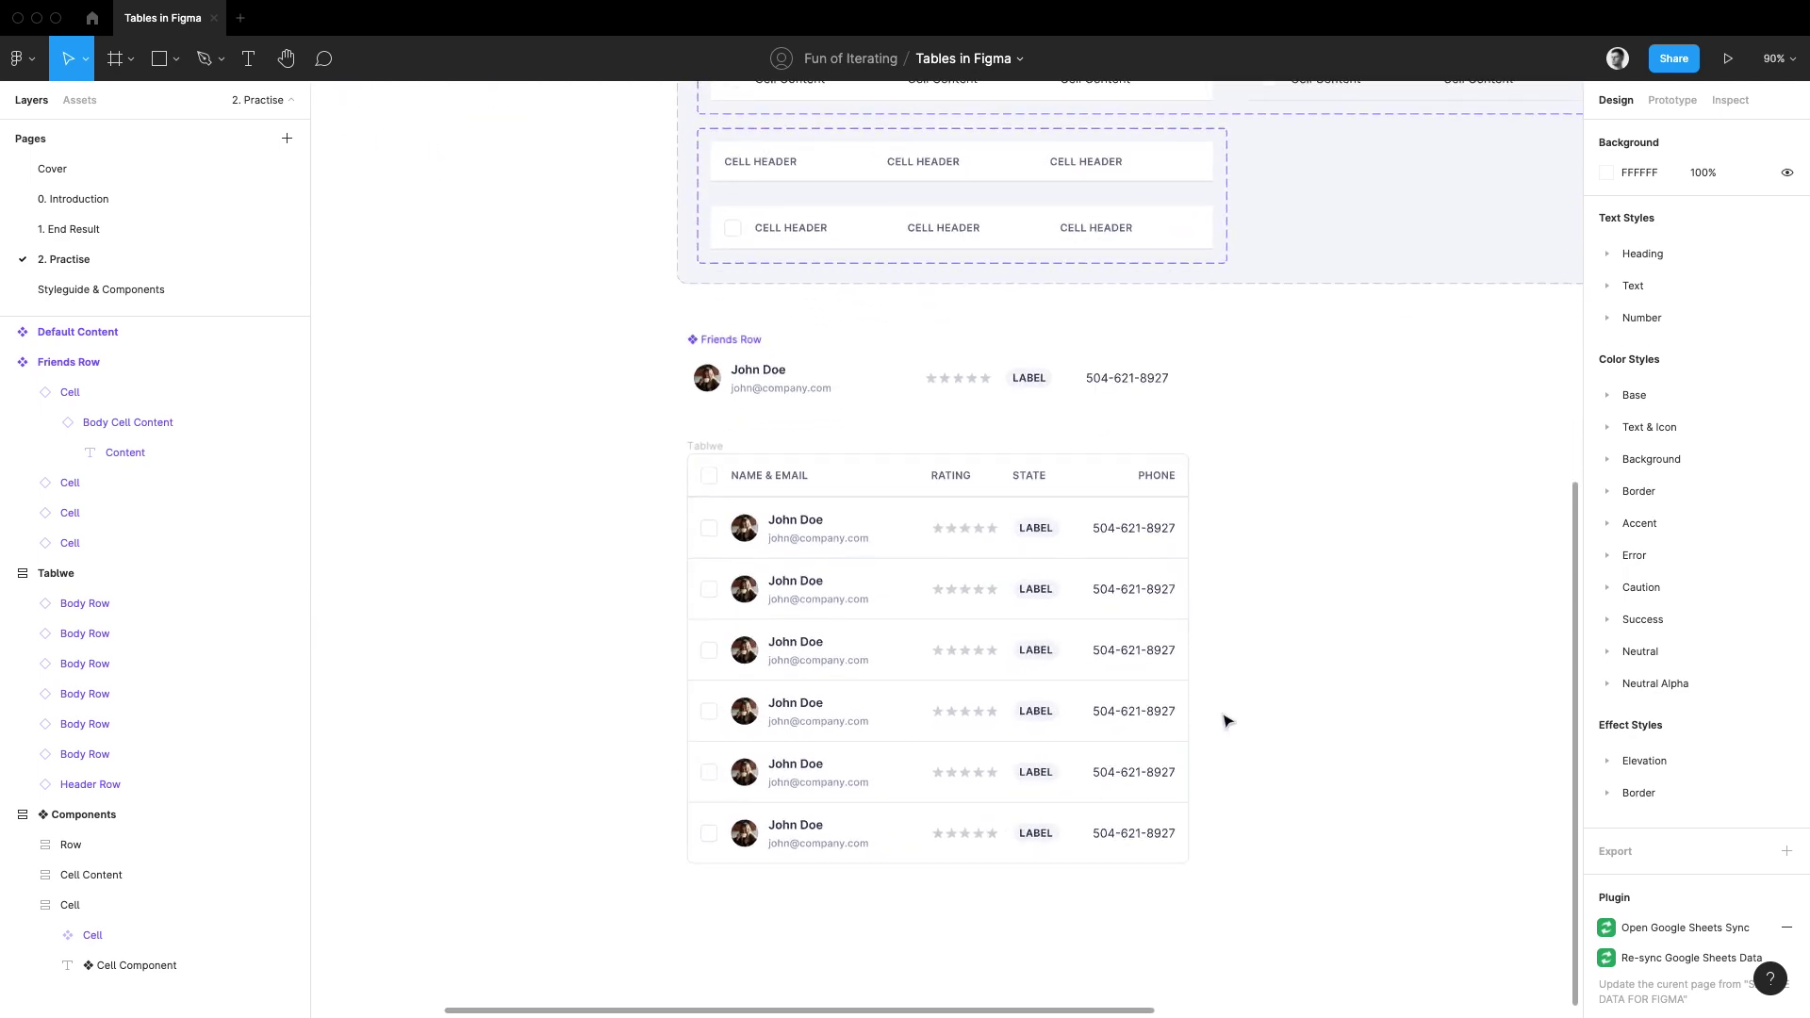